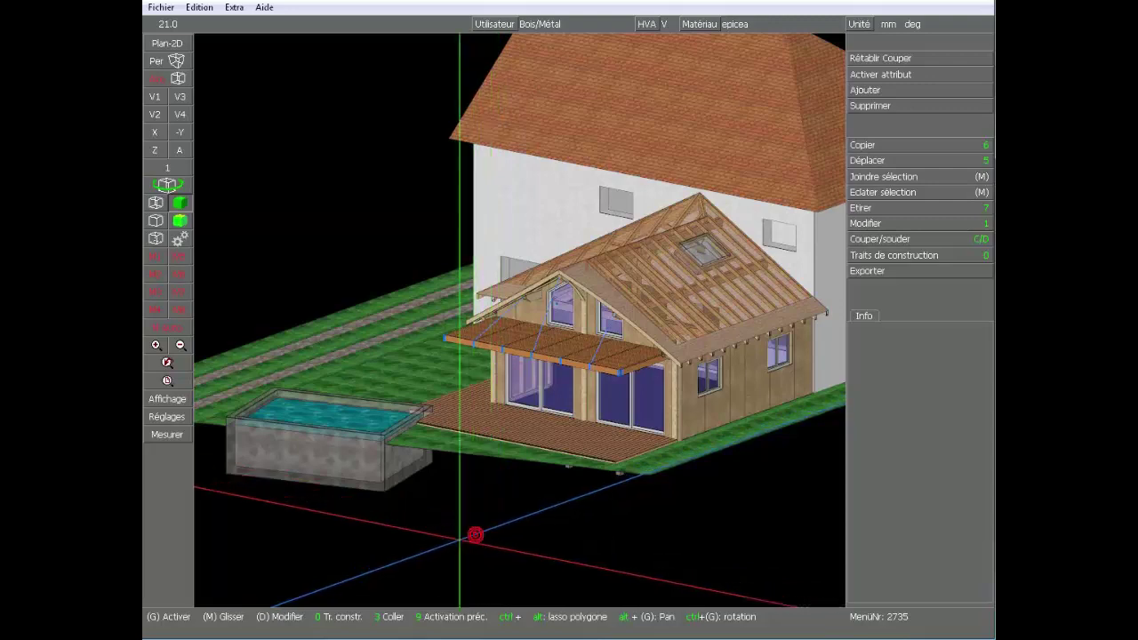
- Cut the Piscine volume with a plane perpendicular to Z at the top of the terrace decking, keeping the lower part
{"action": "scroll", "coordinate": [382, 425], "scroll_direction": "up", "scroll_amount": 3}
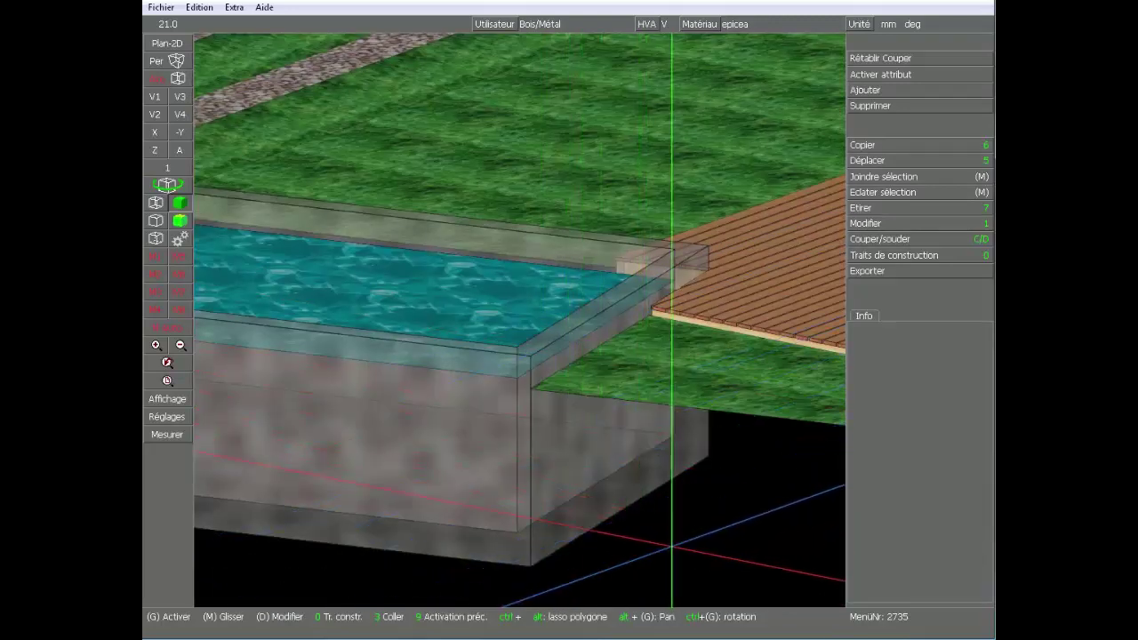
{"action": "left_click", "coordinate": [633, 506]}
{"action": "scroll", "coordinate": [701, 291], "scroll_direction": "up", "scroll_amount": 3}
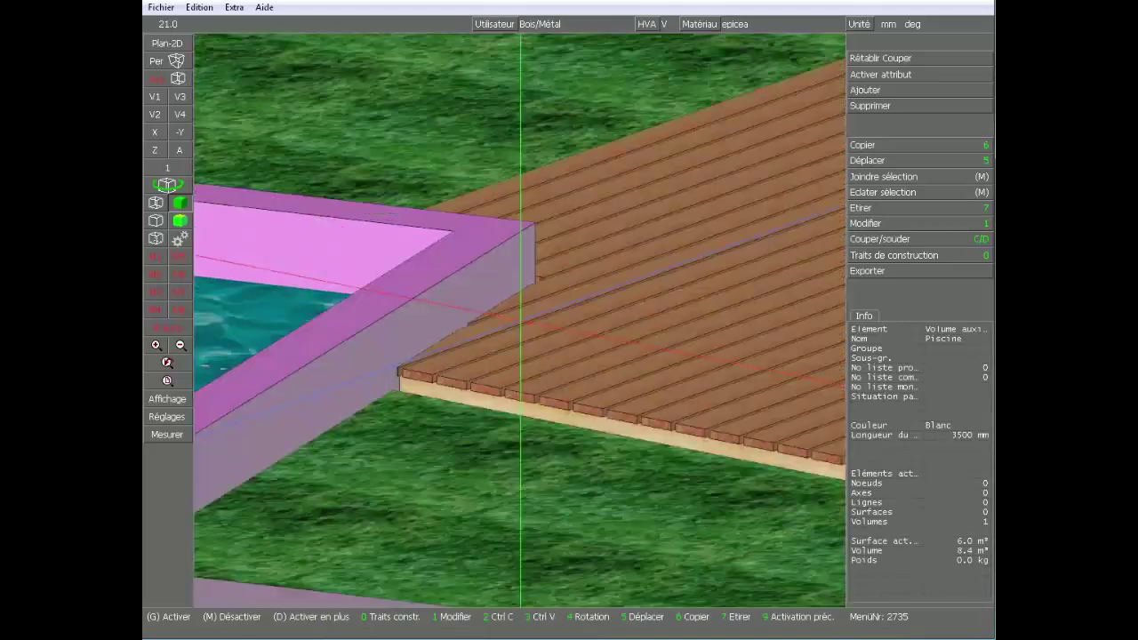
{"action": "key", "text": "c"}
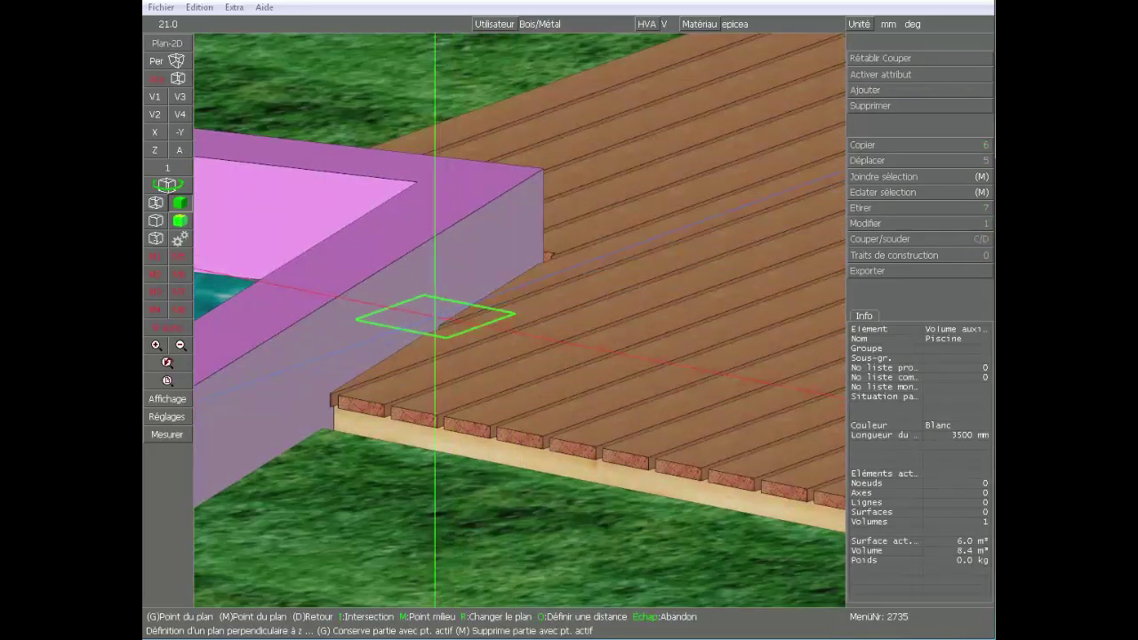
{"action": "left_click", "coordinate": [439, 323]}
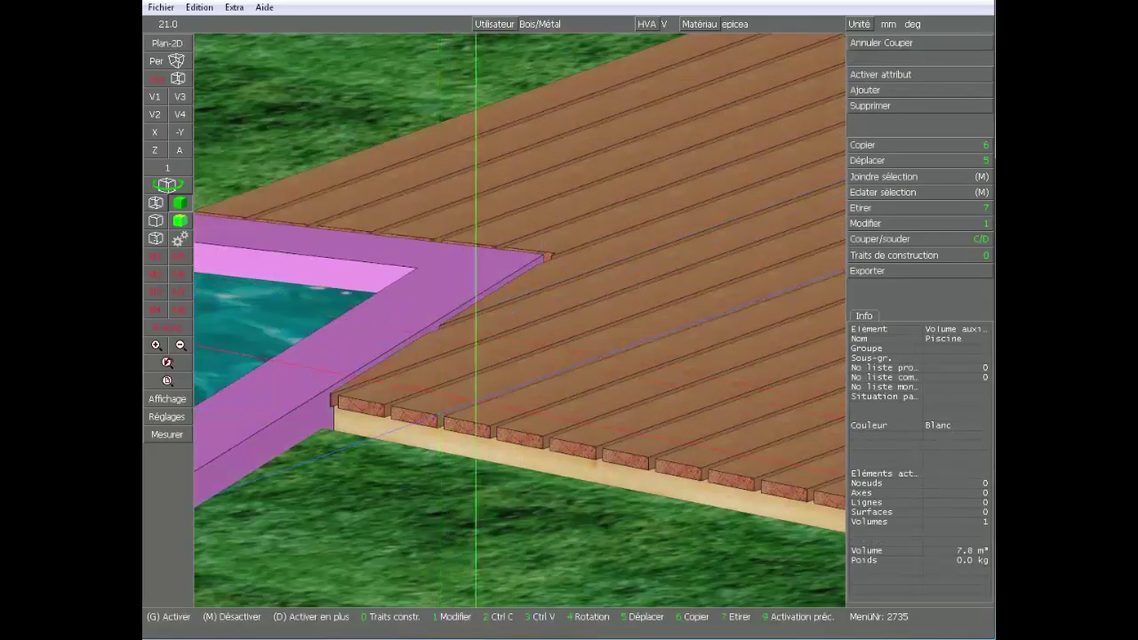
{"action": "scroll", "coordinate": [522, 298], "scroll_direction": "down", "scroll_amount": 3}
{"action": "left_click", "coordinate": [574, 456]}
{"action": "scroll", "coordinate": [573, 455], "scroll_direction": "up", "scroll_amount": 3}
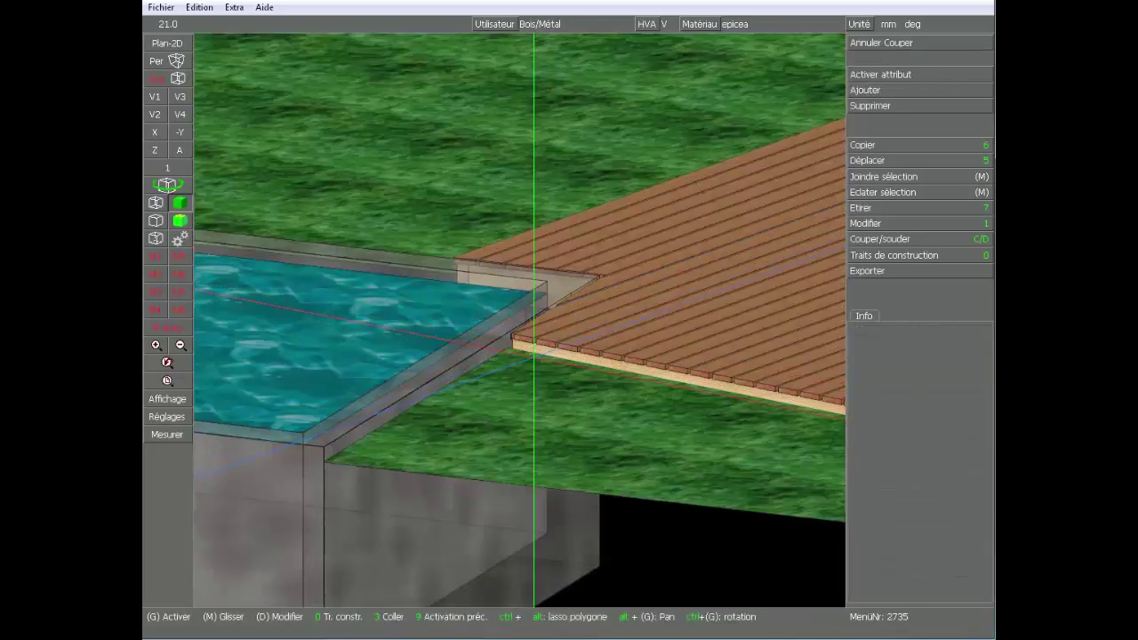
- Open the pool volume's material for modification and choose Carrelage Piscine from the Gros oeuvre group
{"action": "left_click", "coordinate": [491, 511]}
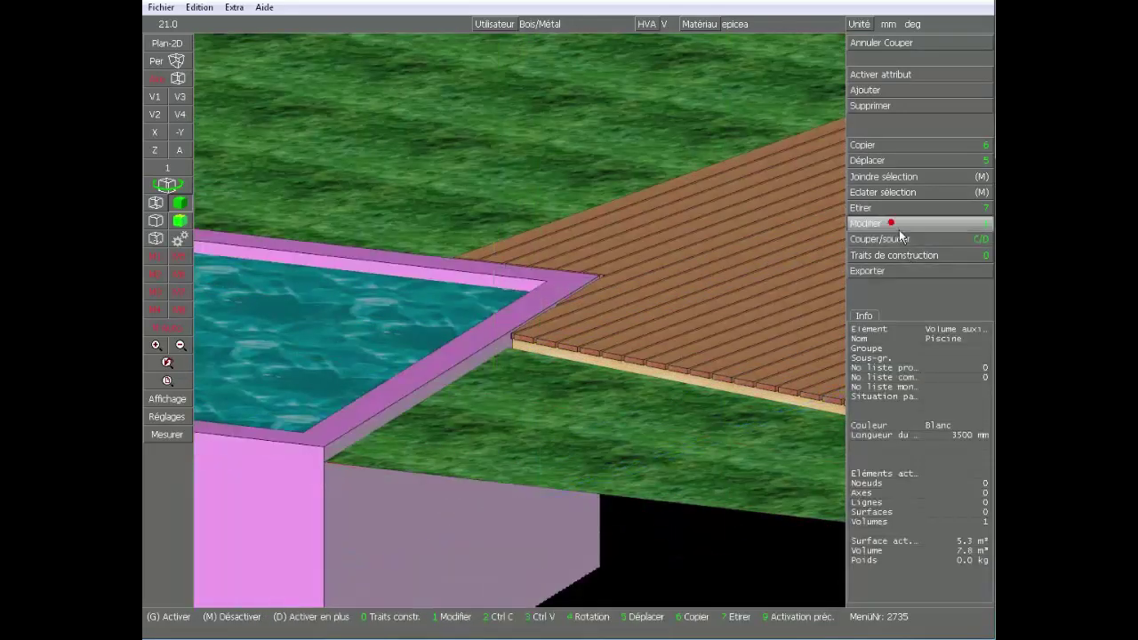
{"action": "left_click", "coordinate": [899, 227]}
{"action": "left_click", "coordinate": [920, 65]}
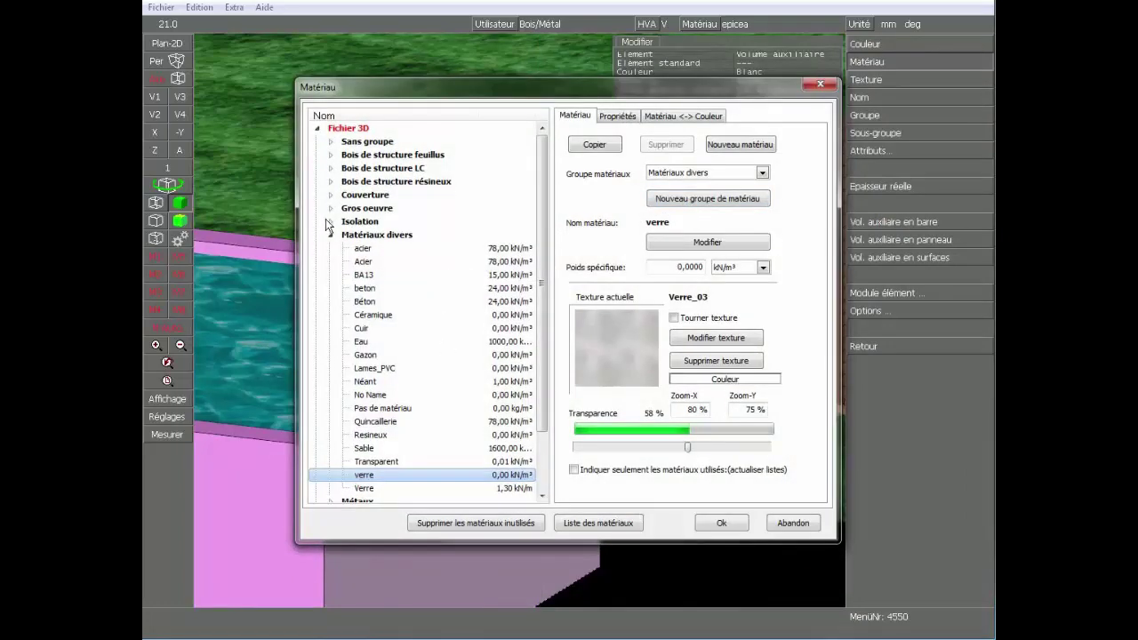
{"action": "left_click", "coordinate": [330, 208]}
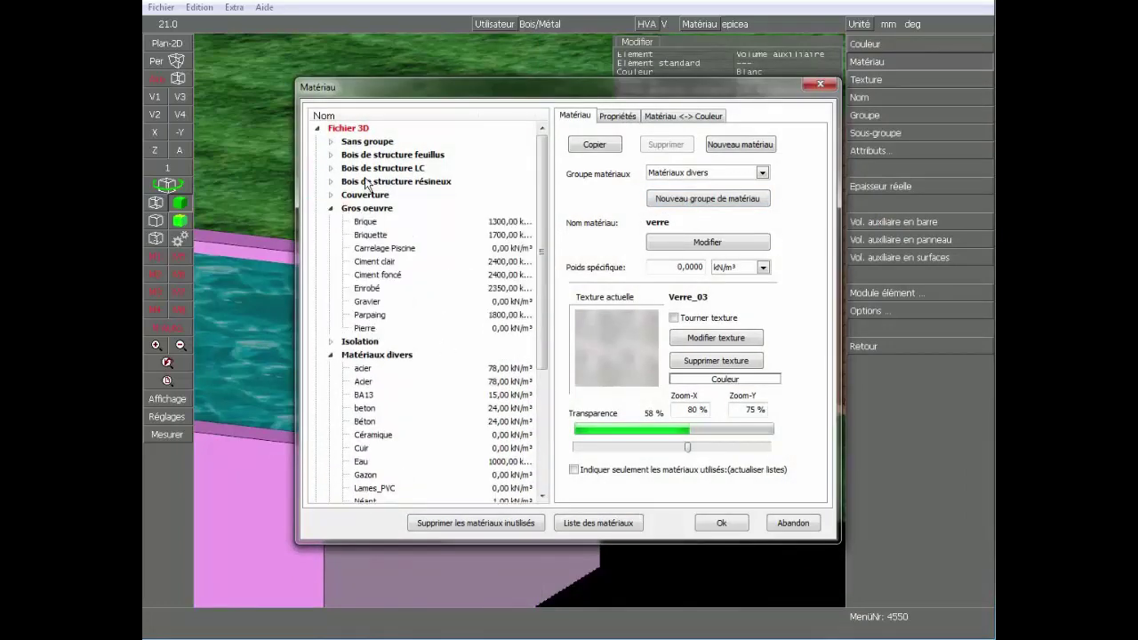
{"action": "left_click", "coordinate": [384, 249]}
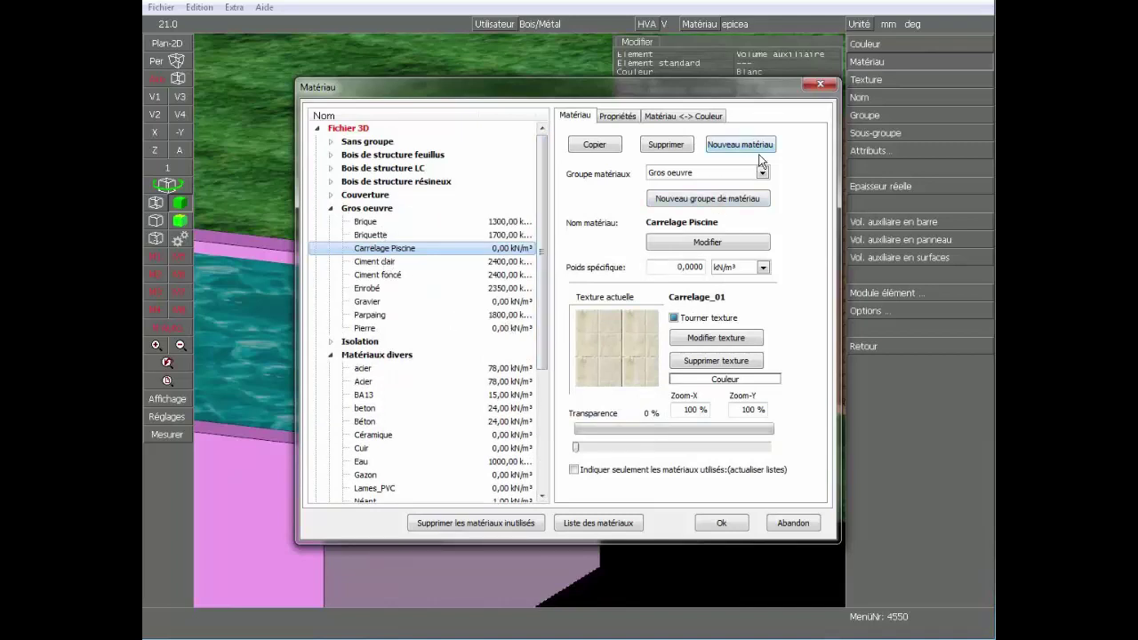
- Keep Carrelage_01 as the texture of the Carrelage Piscine material and apply the material to the pool volume
{"action": "left_click", "coordinate": [723, 338]}
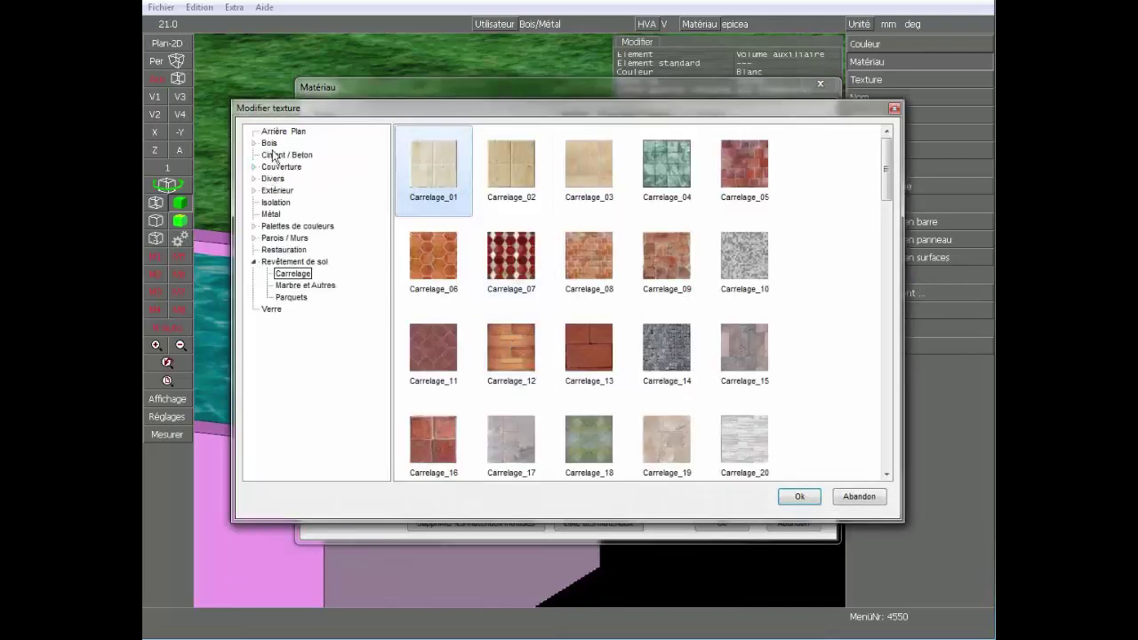
{"action": "left_click", "coordinate": [796, 496]}
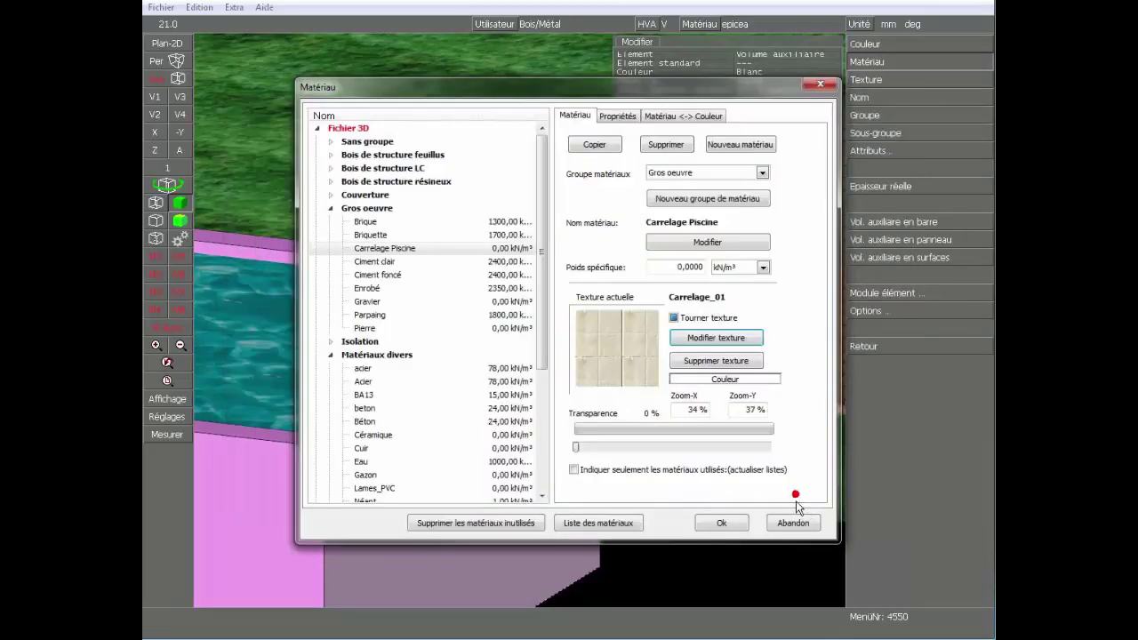
{"action": "left_click", "coordinate": [733, 524]}
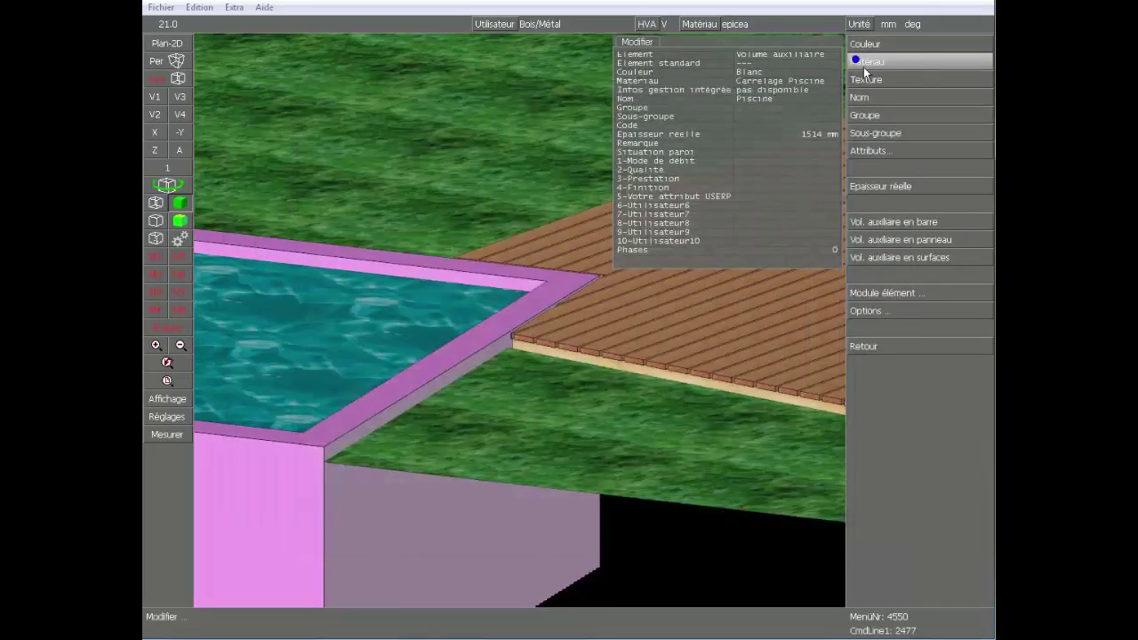
{"action": "middle_click", "coordinate": [863, 66]}
{"action": "middle_click", "coordinate": [718, 565]}
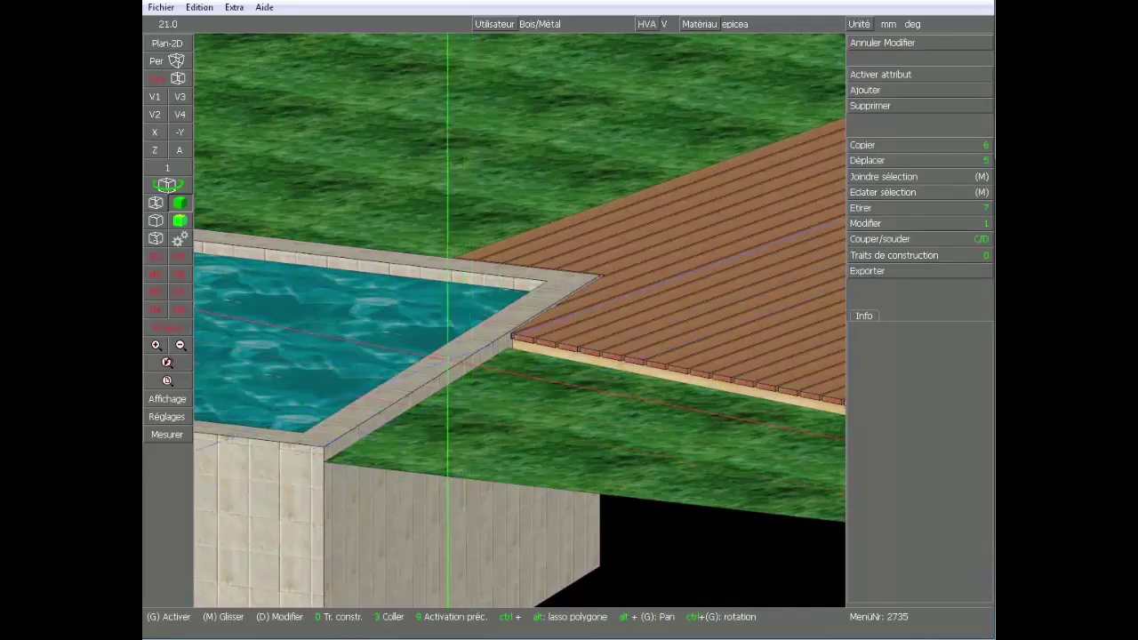
{"action": "scroll", "coordinate": [525, 267], "scroll_direction": "up", "scroll_amount": 3}
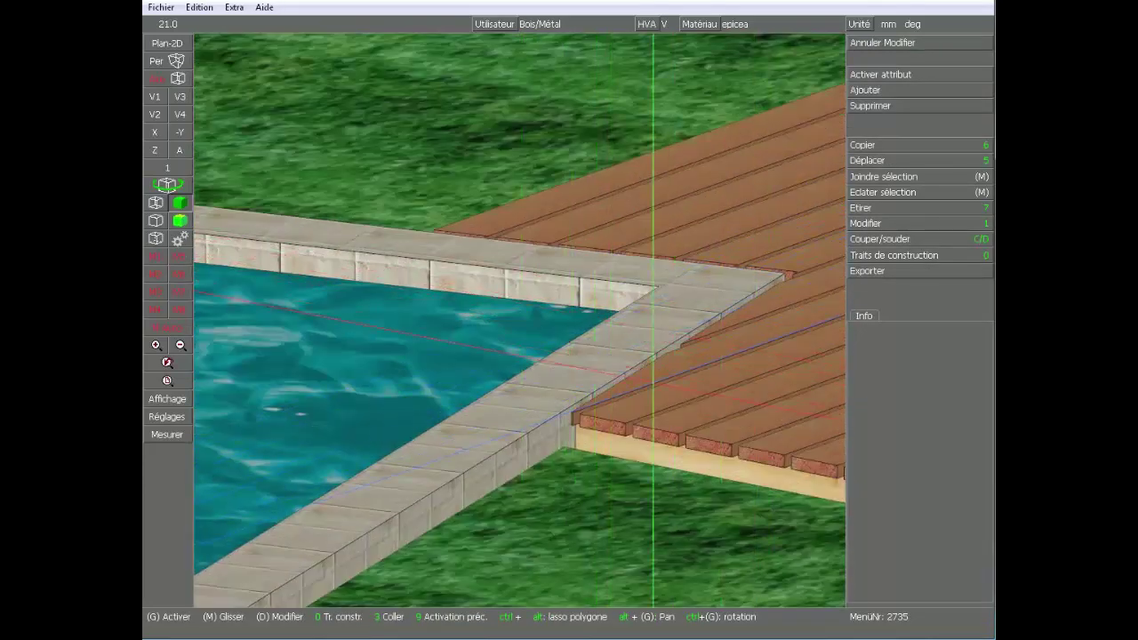
- Make the extension's tiled roof surfaces opaque by setting their texture transparency to 0 %
{"action": "scroll", "coordinate": [653, 311], "scroll_direction": "down", "scroll_amount": 6}
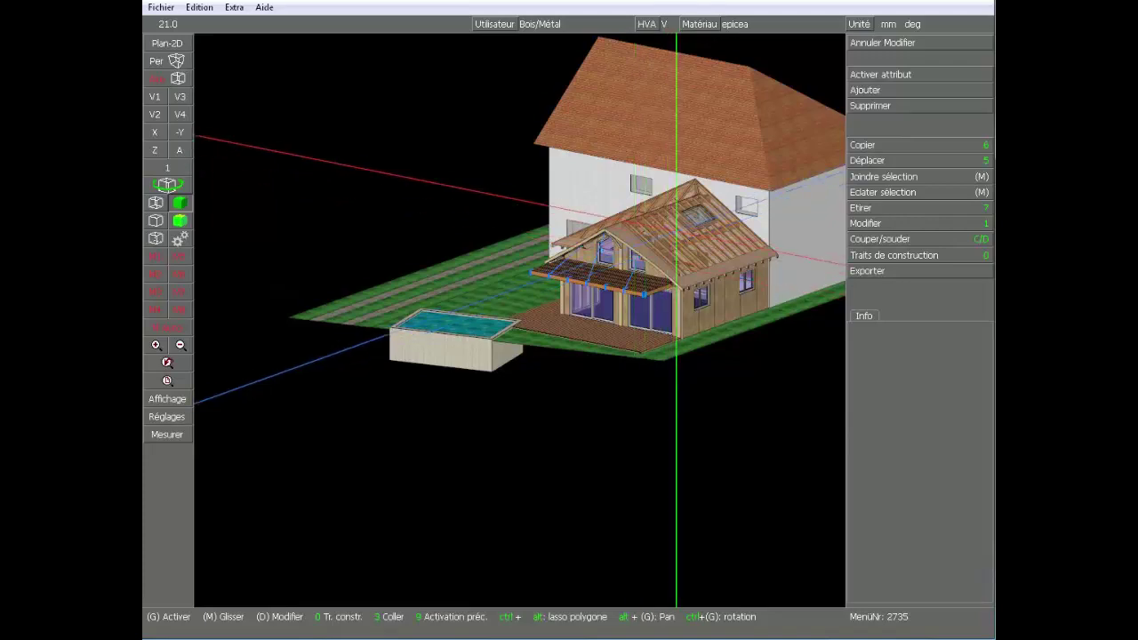
{"action": "scroll", "coordinate": [712, 209], "scroll_direction": "up", "scroll_amount": 5}
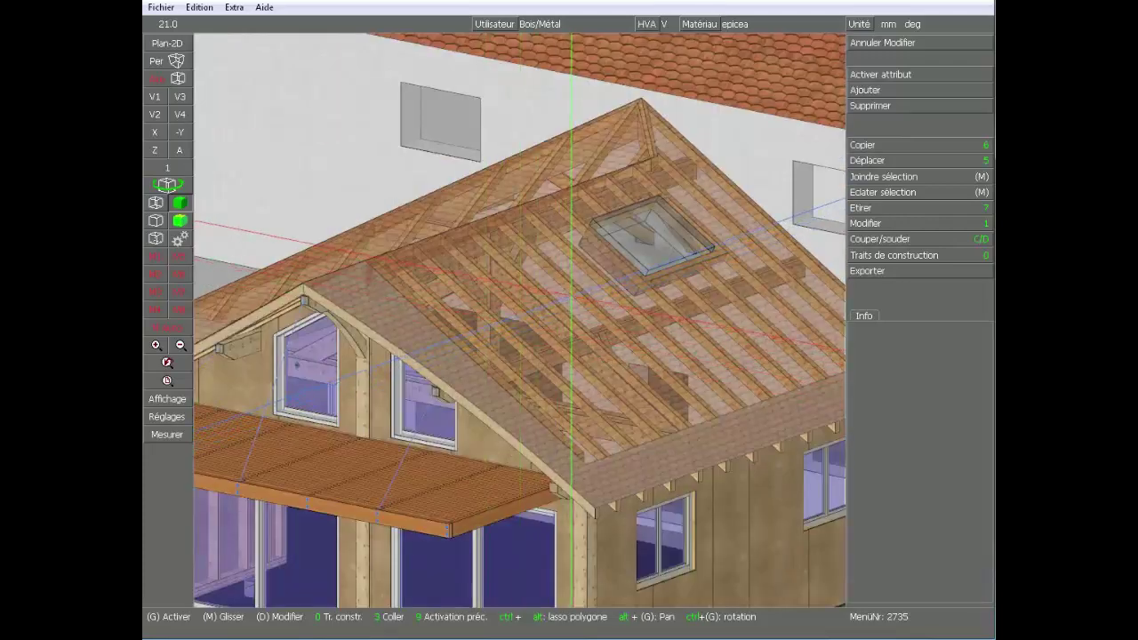
{"action": "mouse_move", "coordinate": [681, 318]}
{"action": "left_mouse_down", "text": "ctrl"}
{"action": "mouse_move", "coordinate": [609, 258]}
{"action": "mouse_move", "coordinate": [669, 276]}
{"action": "mouse_move", "coordinate": [663, 263]}
{"action": "mouse_move", "coordinate": [629, 259]}
{"action": "mouse_move", "coordinate": [674, 283]}
{"action": "mouse_move", "coordinate": [679, 298]}
{"action": "mouse_move", "coordinate": [669, 301]}
{"action": "left_mouse_up", "text": "ctrl"}
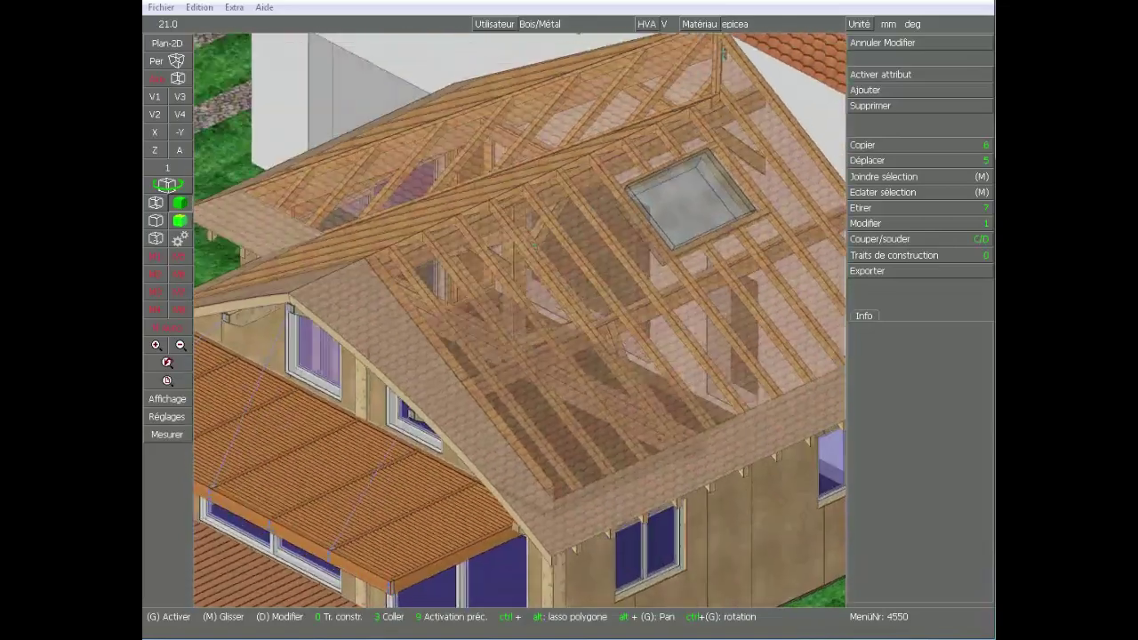
{"action": "left_click", "coordinate": [592, 254]}
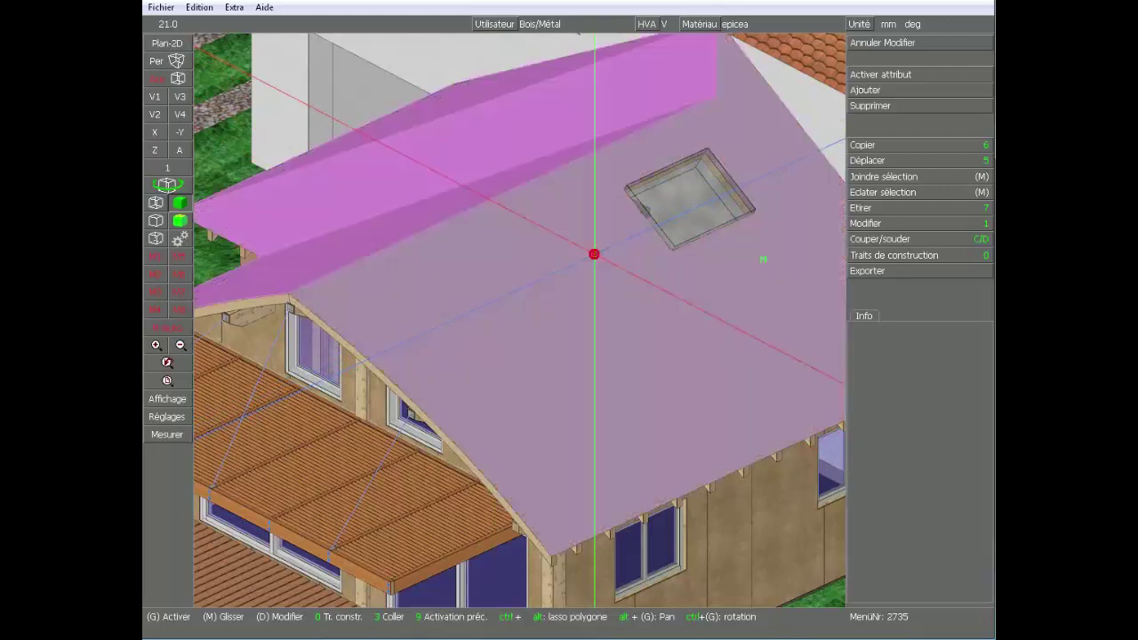
{"action": "left_click", "coordinate": [898, 223]}
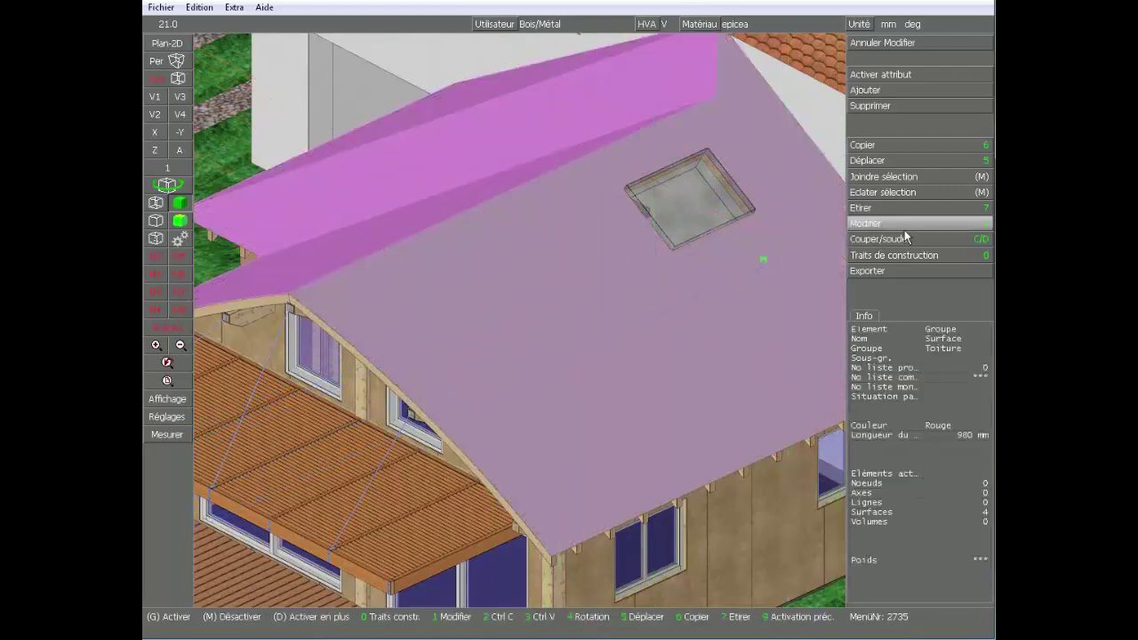
{"action": "left_click", "coordinate": [916, 101]}
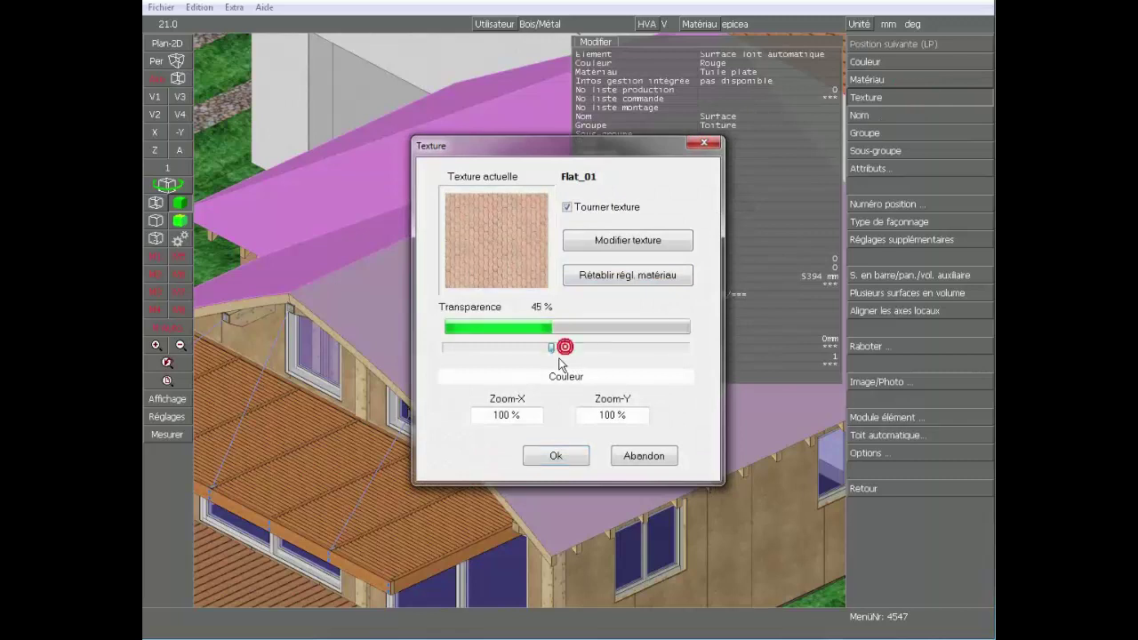
{"action": "left_click_drag", "start_coordinate": [559, 358], "coordinate": [441, 355]}
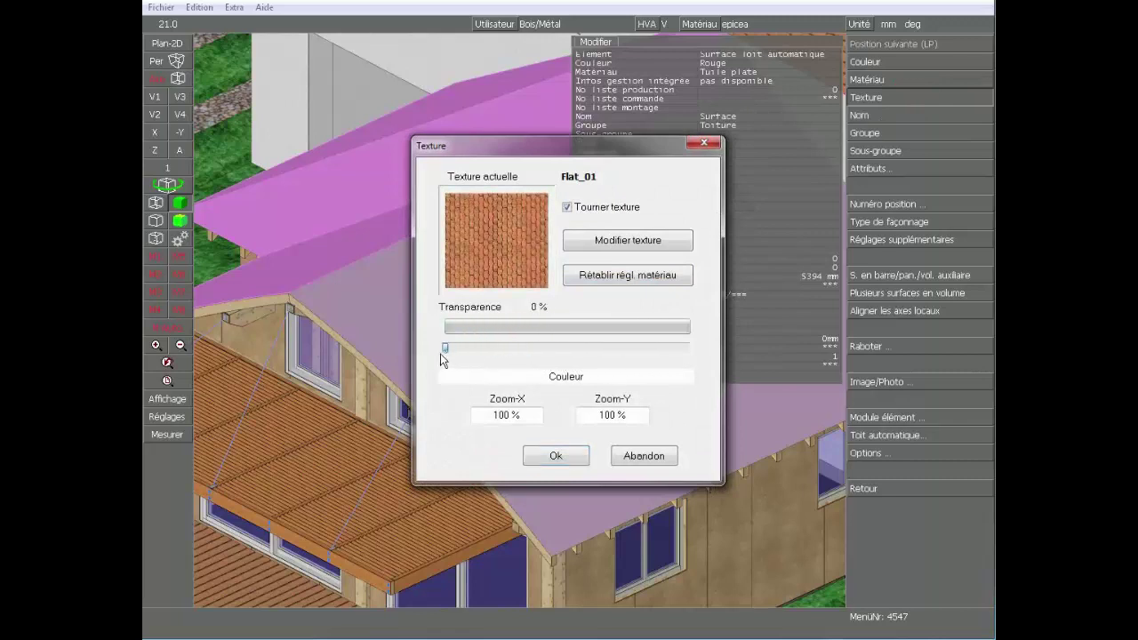
{"action": "left_click", "coordinate": [565, 459]}
{"action": "right_click", "coordinate": [919, 112]}
{"action": "scroll", "coordinate": [564, 295], "scroll_direction": "down", "scroll_amount": 5}
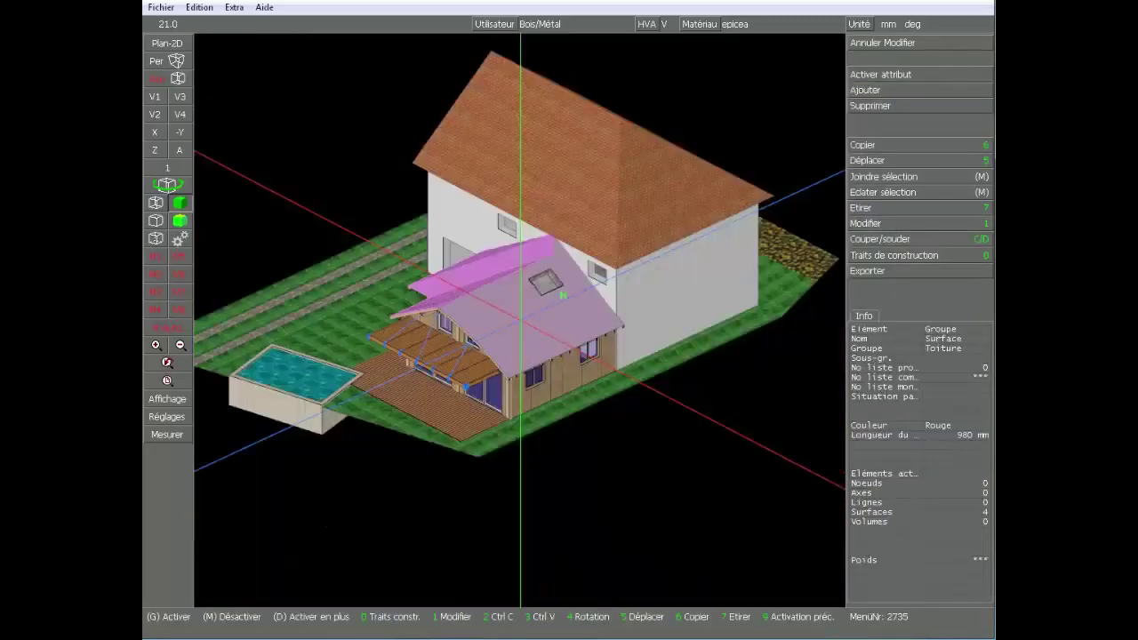
{"action": "middle_click", "coordinate": [637, 491]}
- Examine the extension's tiled roof, gable windows and exposed timber structure from above and below
{"action": "scroll", "coordinate": [487, 291], "scroll_direction": "up", "scroll_amount": 5}
{"action": "left_click_drag", "start_coordinate": [510, 355], "coordinate": [558, 355], "text": "ctrl"}
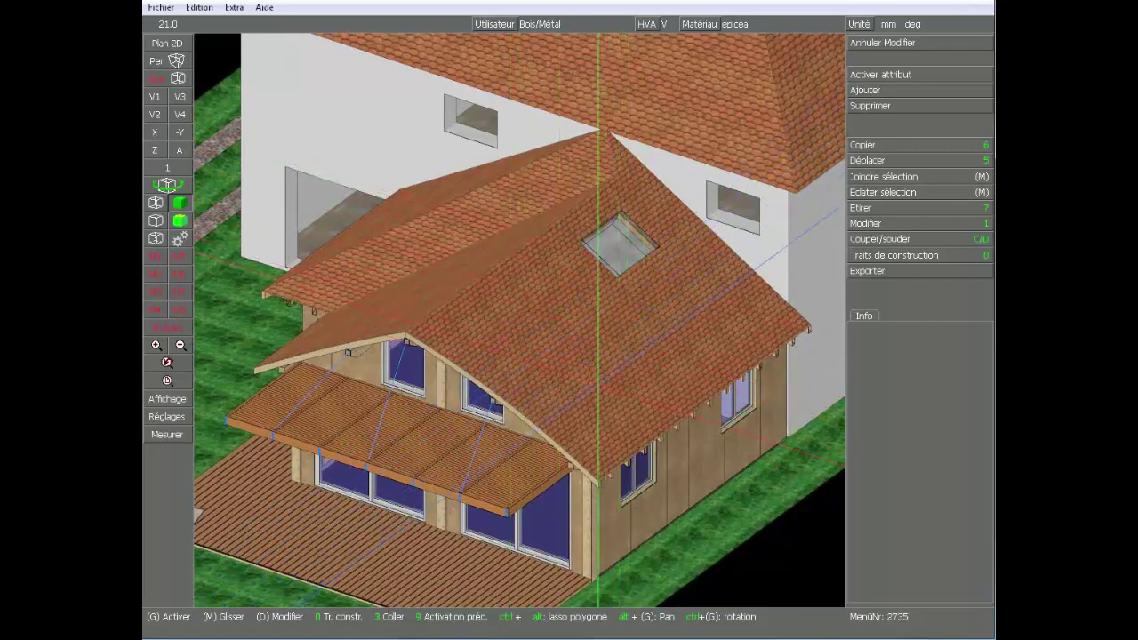
{"action": "left_click_drag", "start_coordinate": [584, 356], "coordinate": [589, 283], "text": "ctrl"}
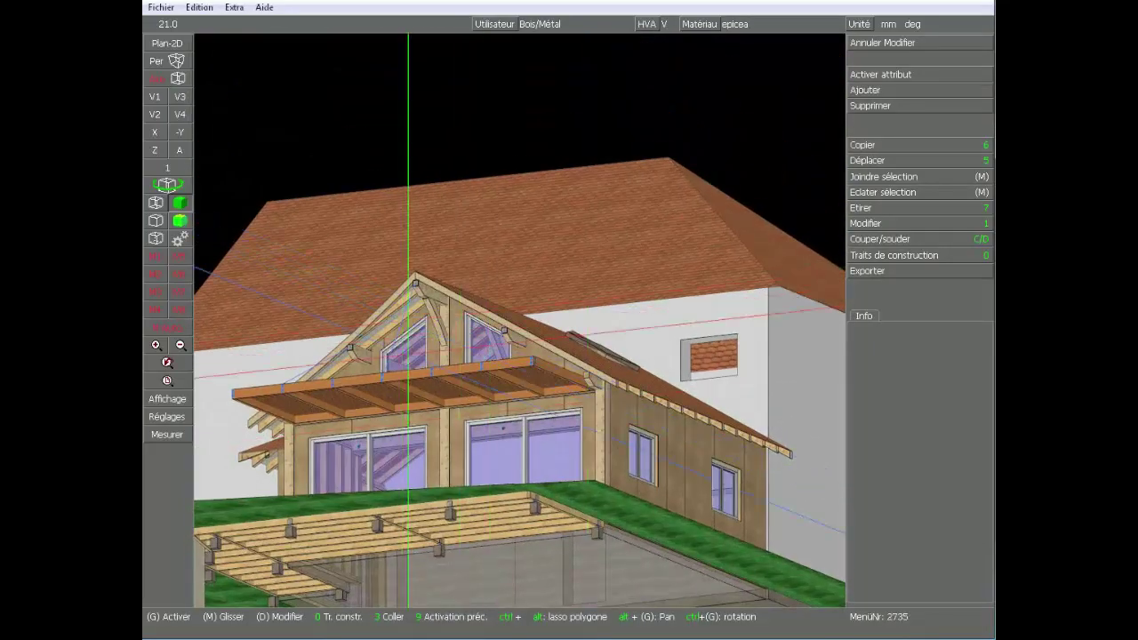
{"action": "scroll", "coordinate": [408, 350], "scroll_direction": "up", "scroll_amount": 5}
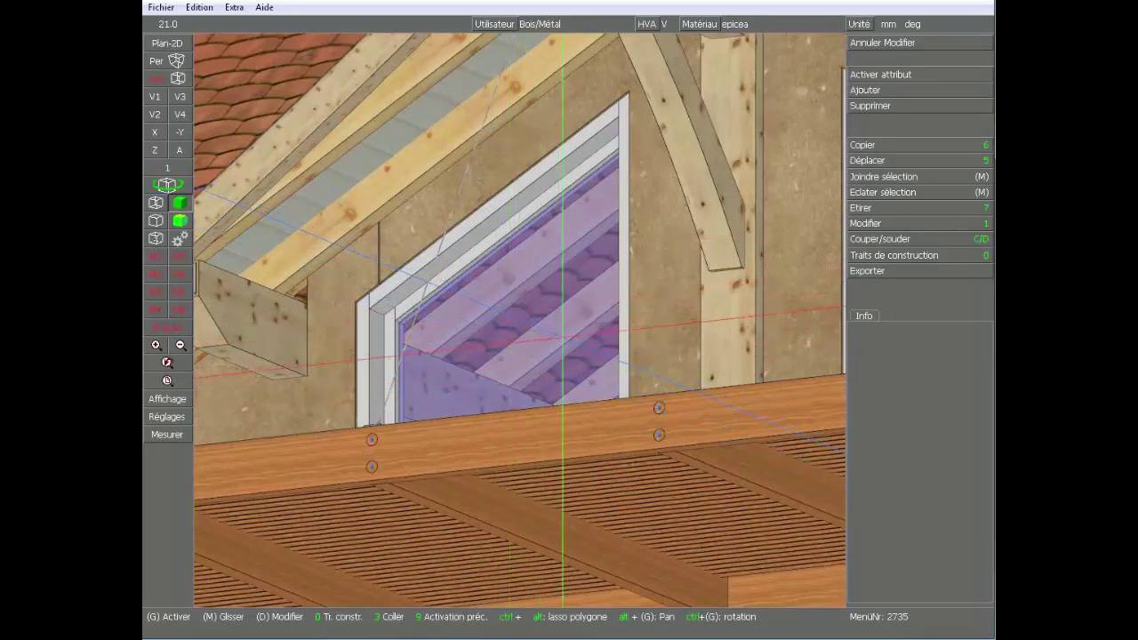
{"action": "left_click_drag", "start_coordinate": [570, 360], "coordinate": [571, 462], "text": "ctrl"}
{"action": "scroll", "coordinate": [572, 274], "scroll_direction": "down", "scroll_amount": 5}
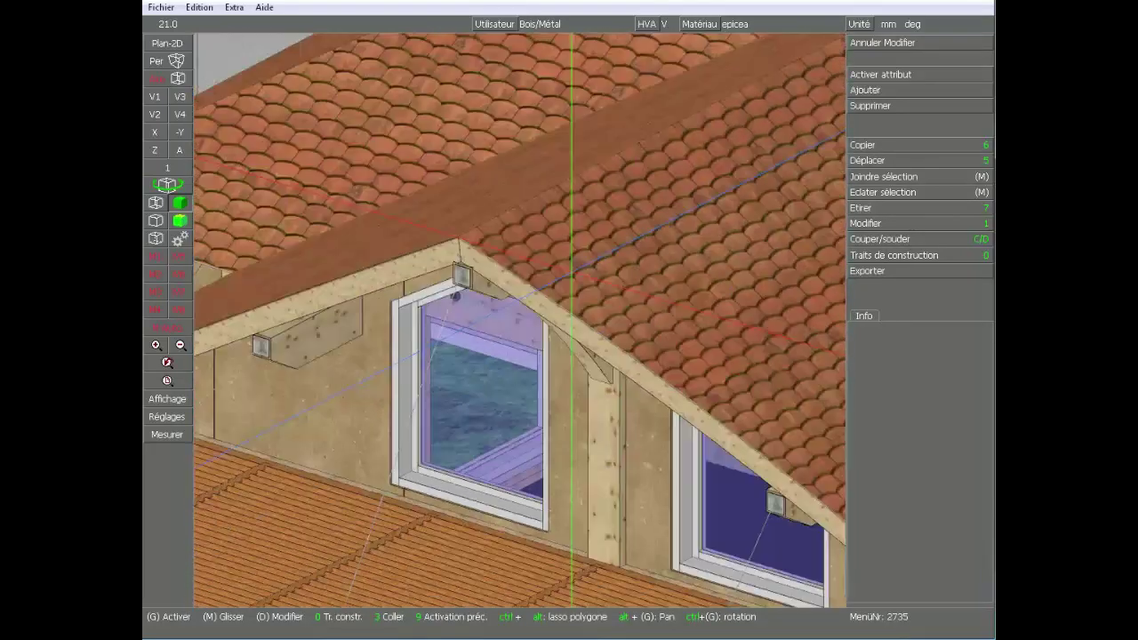
- Select the extension's roof surfaces together with the end rafter at the house wall and the purlin at the front gable
{"action": "left_click", "coordinate": [614, 287]}
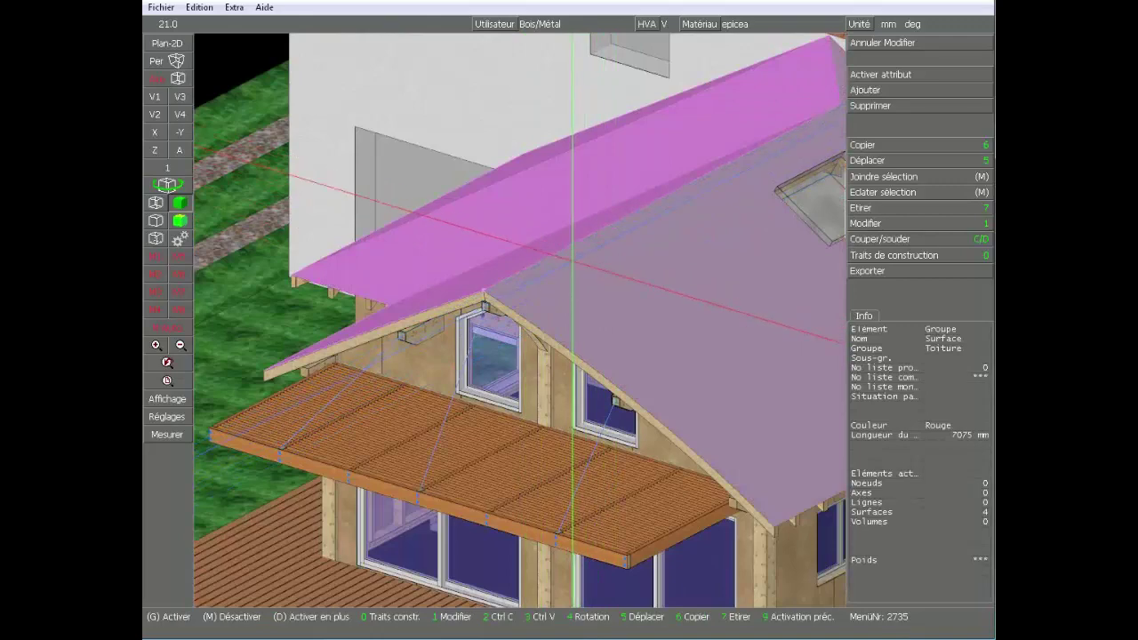
{"action": "scroll", "coordinate": [614, 287], "scroll_direction": "down", "scroll_amount": 5}
{"action": "scroll", "coordinate": [615, 287], "scroll_direction": "up", "scroll_amount": 5}
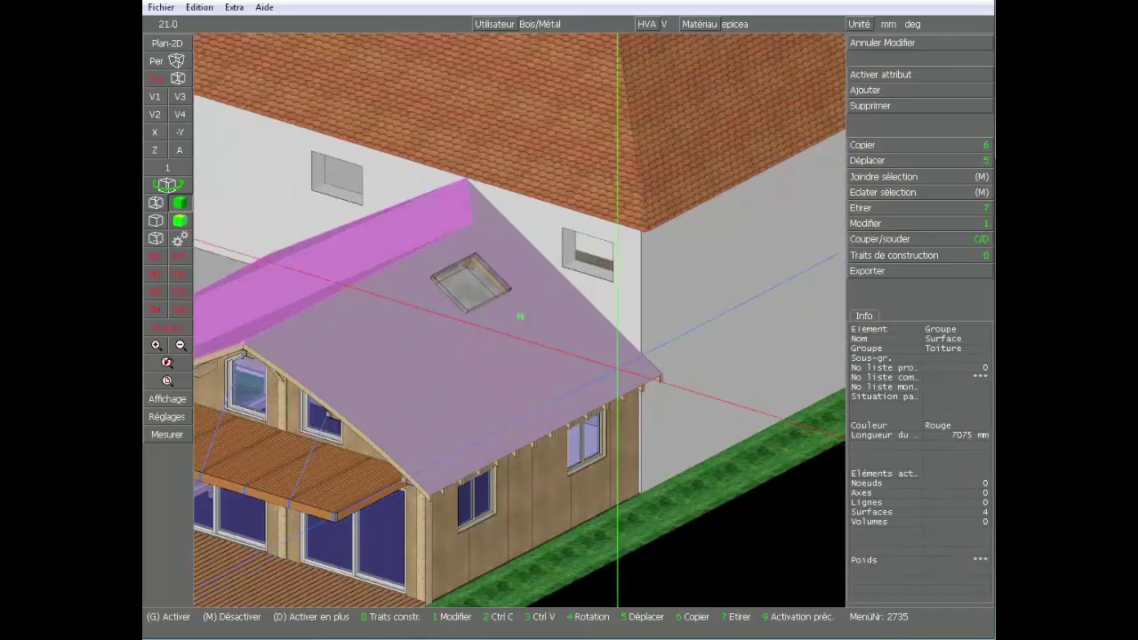
{"action": "scroll", "coordinate": [515, 313], "scroll_direction": "down", "scroll_amount": 5}
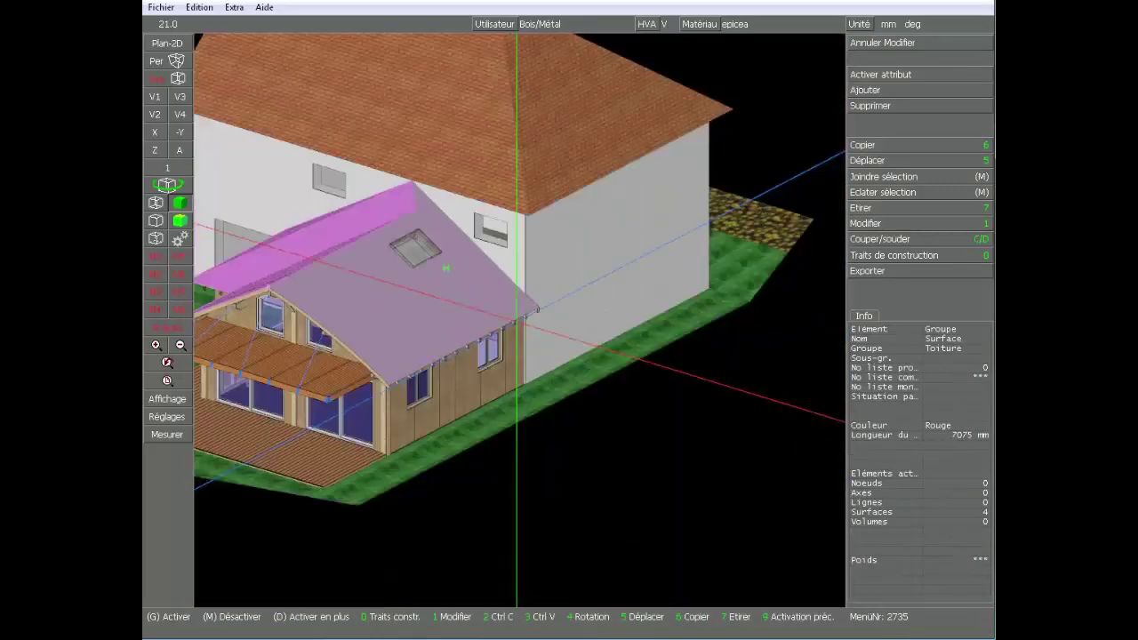
{"action": "scroll", "coordinate": [508, 325], "scroll_direction": "up", "scroll_amount": 5}
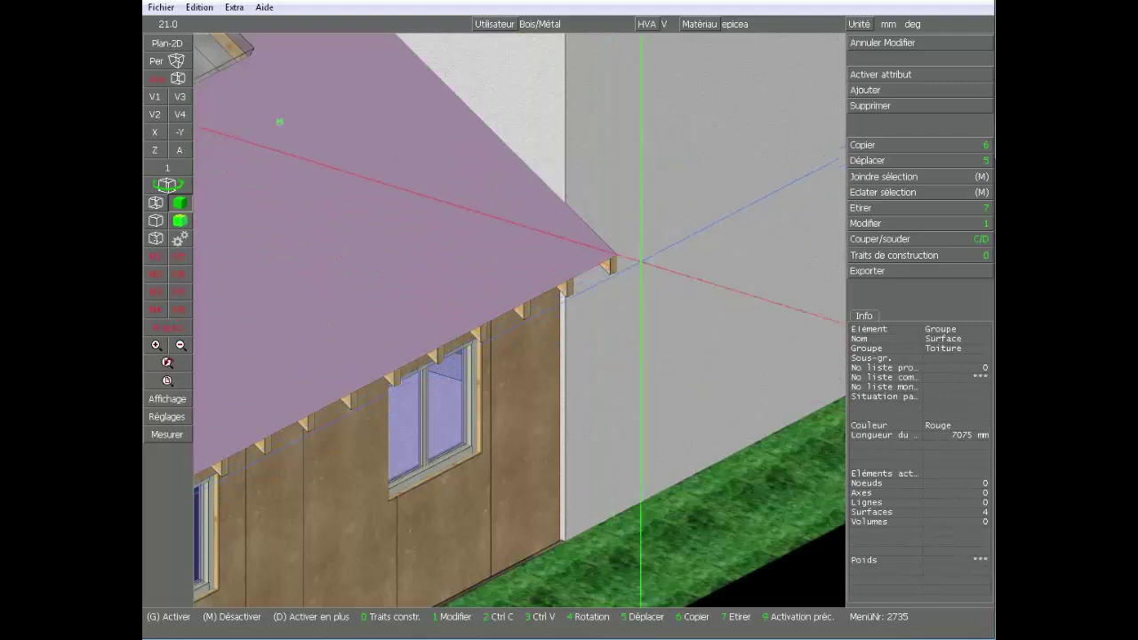
{"action": "left_click", "coordinate": [921, 186]}
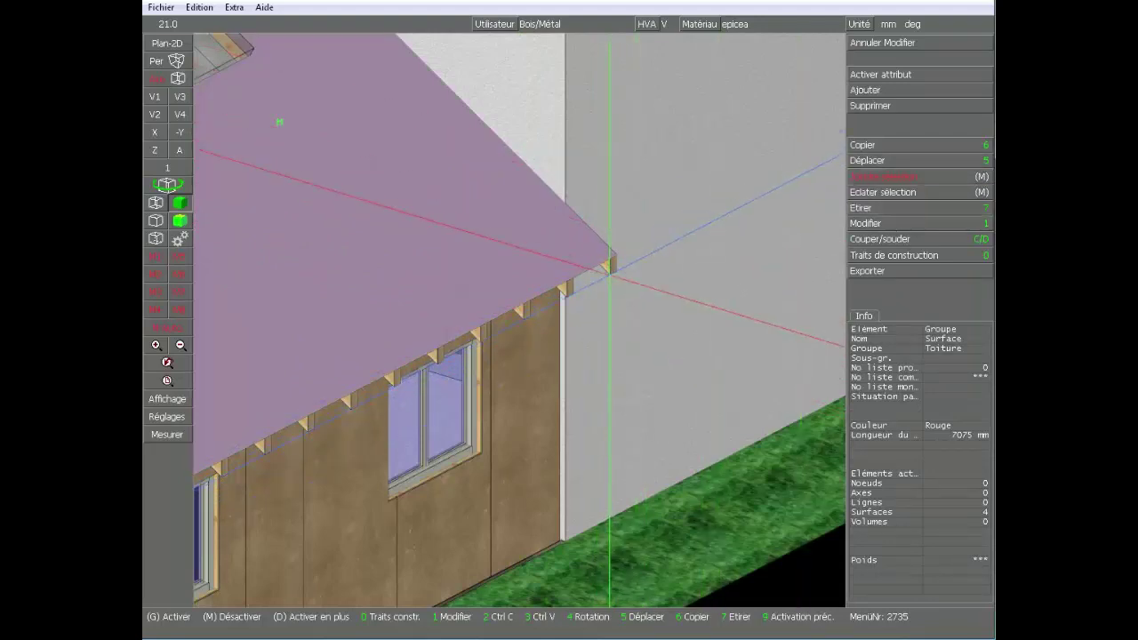
{"action": "scroll", "coordinate": [384, 354], "scroll_direction": "down", "scroll_amount": 5}
{"action": "scroll", "coordinate": [384, 354], "scroll_direction": "up", "scroll_amount": 5}
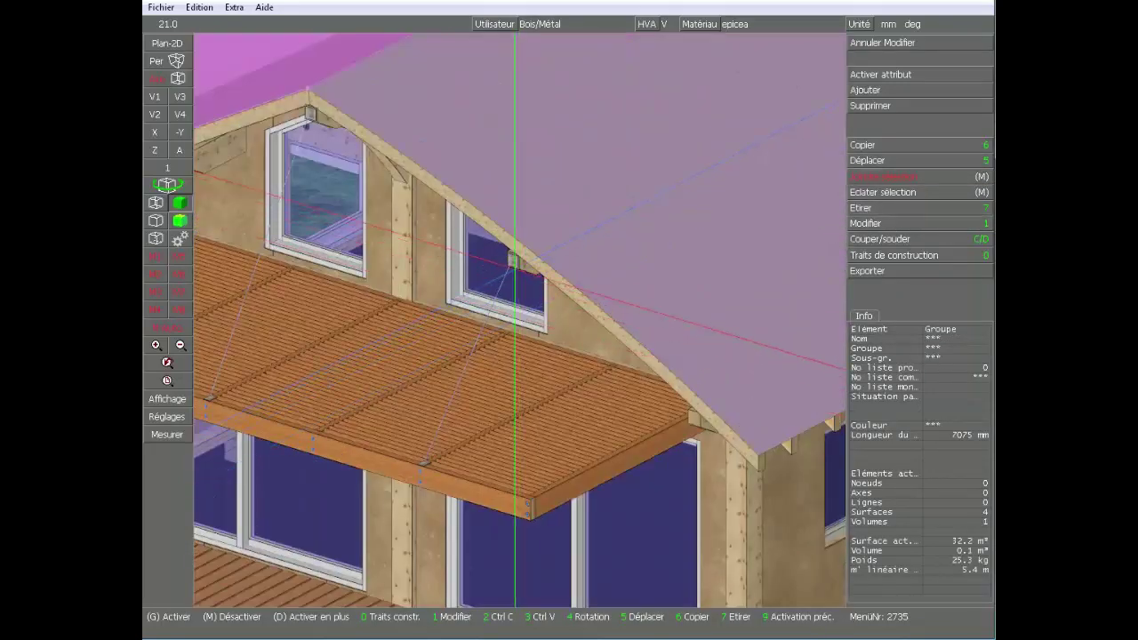
{"action": "scroll", "coordinate": [523, 266], "scroll_direction": "down", "scroll_amount": 5}
{"action": "scroll", "coordinate": [528, 266], "scroll_direction": "up", "scroll_amount": 3}
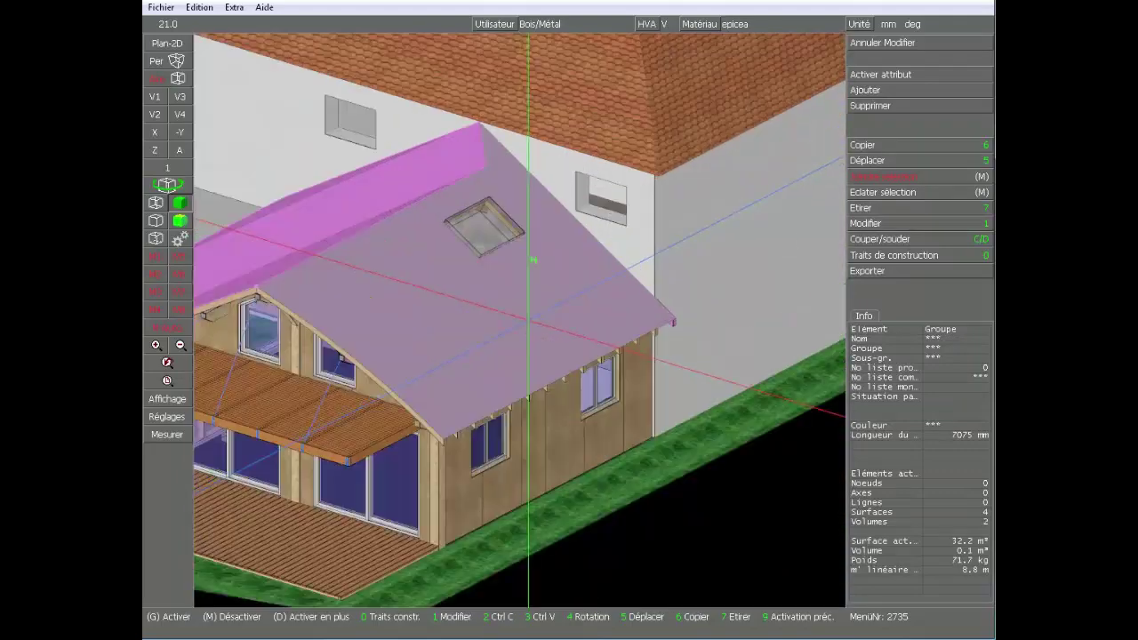
- Create a 2D work plane perpendicular to the Y axis through the extension roof's eaves corner at the house wall
{"action": "left_click", "coordinate": [168, 42]}
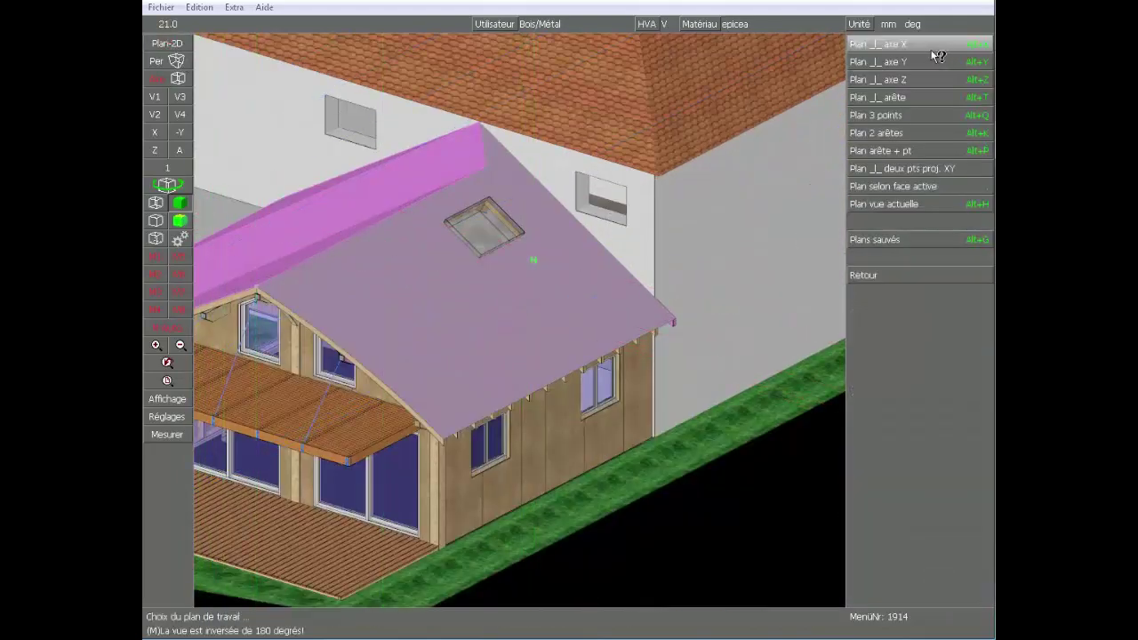
{"action": "mouse_move", "coordinate": [934, 50]}
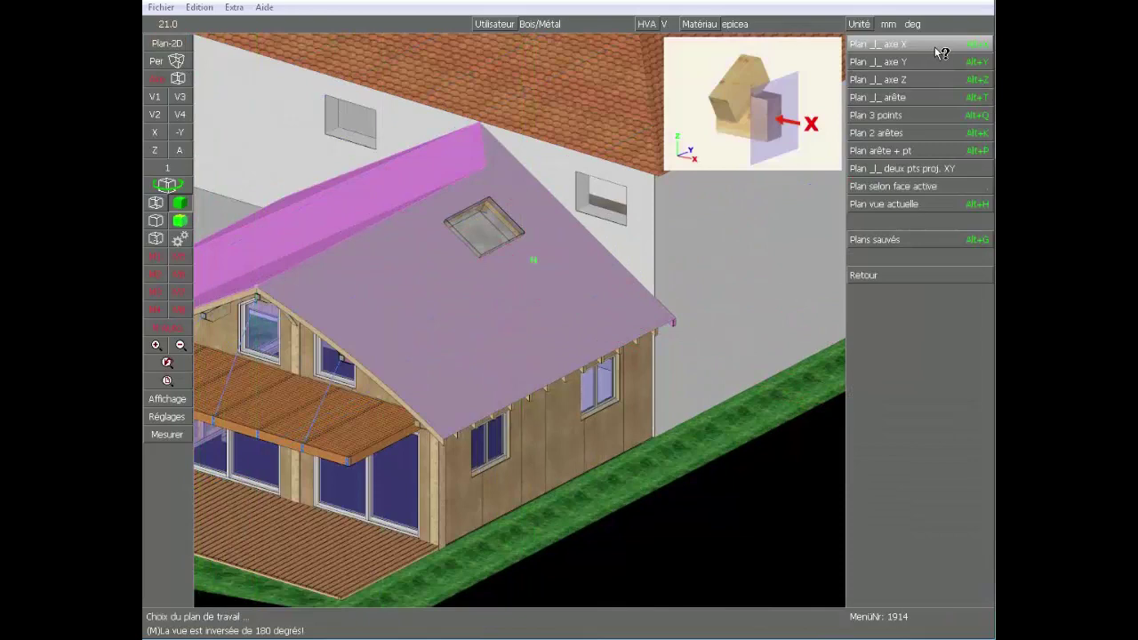
{"action": "left_click", "coordinate": [930, 46]}
{"action": "right_click", "coordinate": [922, 57]}
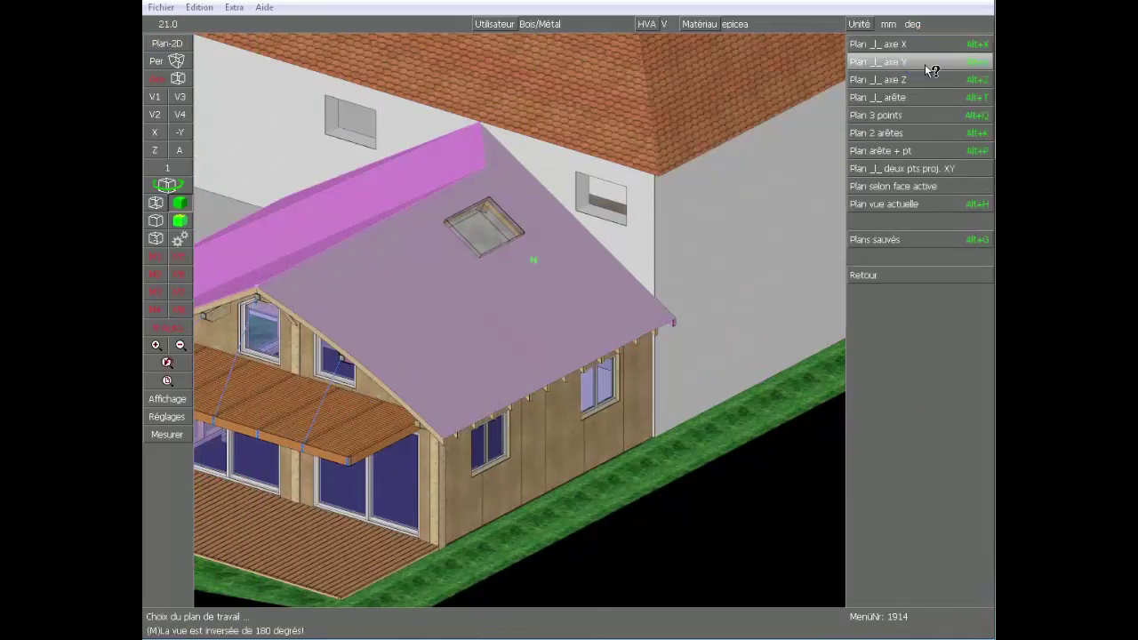
{"action": "left_click", "coordinate": [922, 61]}
{"action": "left_click", "coordinate": [922, 63]}
{"action": "scroll", "coordinate": [674, 330], "scroll_direction": "up", "scroll_amount": 4}
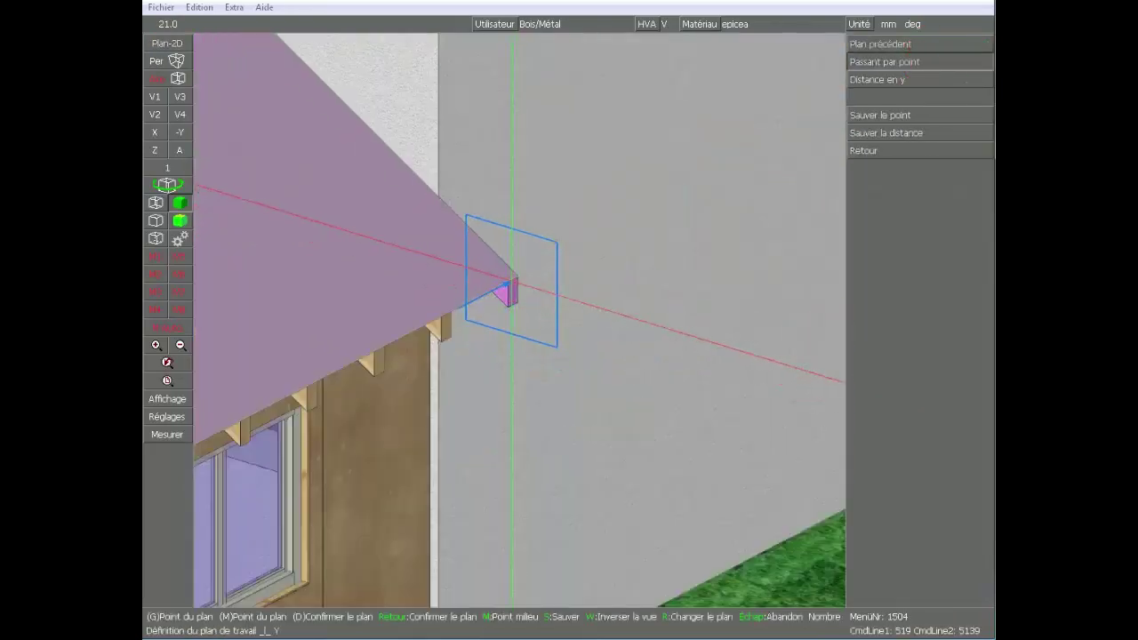
{"action": "left_click", "coordinate": [516, 279]}
{"action": "key", "text": "Return"}
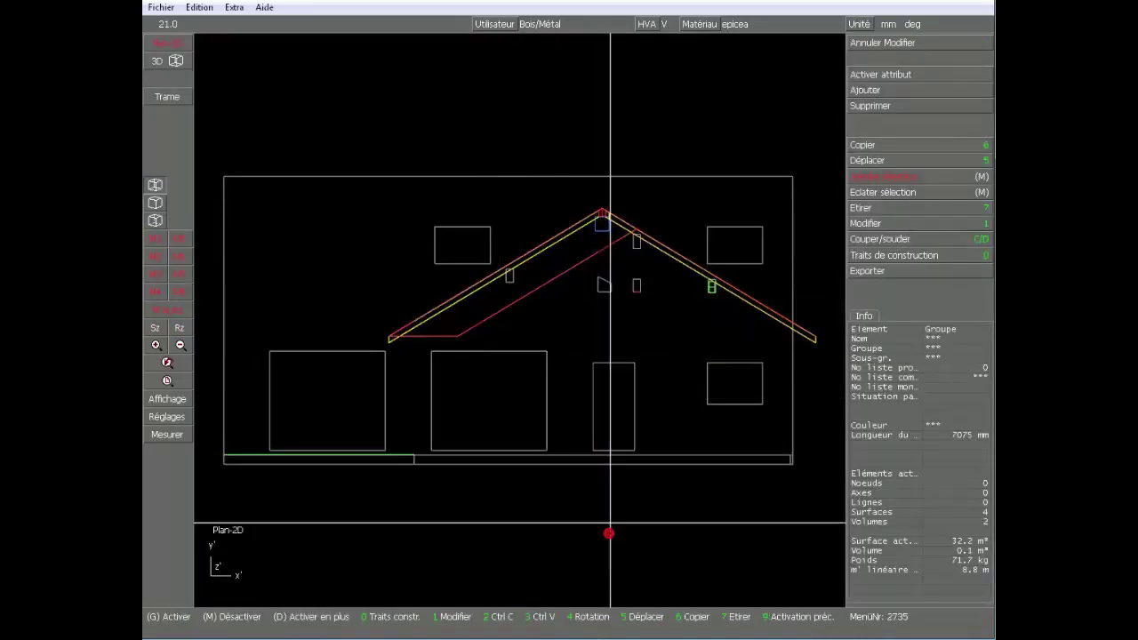
- Draw a construction line parallel to the sloping roof line at a distance of 200 mm, below the rafters
{"action": "scroll", "coordinate": [643, 277], "scroll_direction": "up", "scroll_amount": 5}
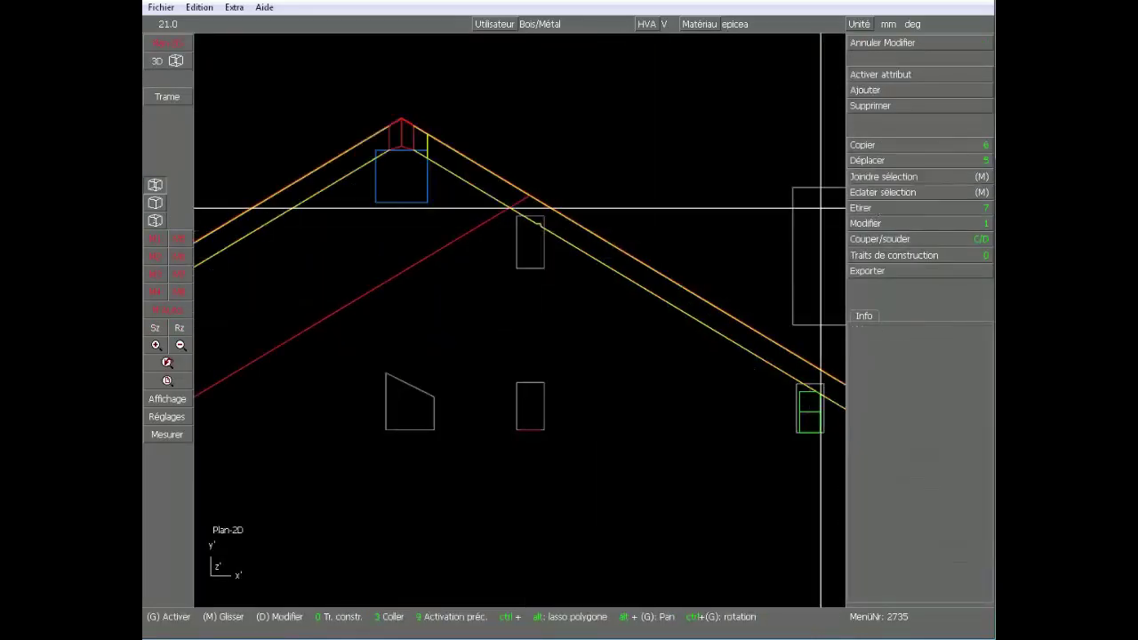
{"action": "scroll", "coordinate": [502, 276], "scroll_direction": "down", "scroll_amount": 2}
{"action": "scroll", "coordinate": [524, 318], "scroll_direction": "up", "scroll_amount": 2}
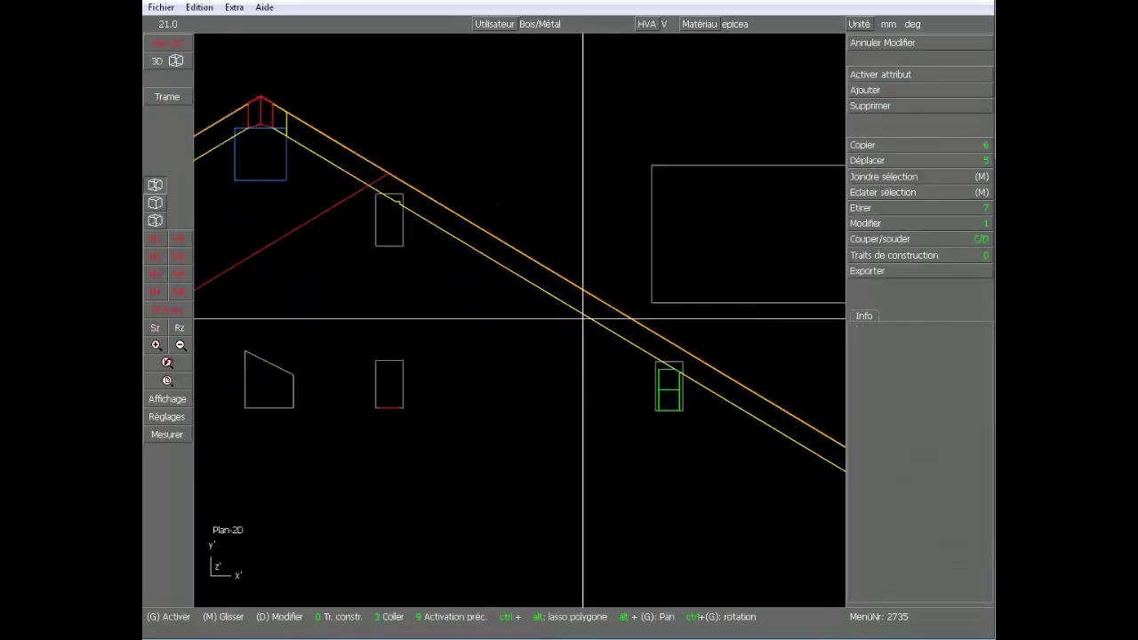
{"action": "left_click", "coordinate": [900, 256]}
{"action": "left_click", "coordinate": [882, 165]}
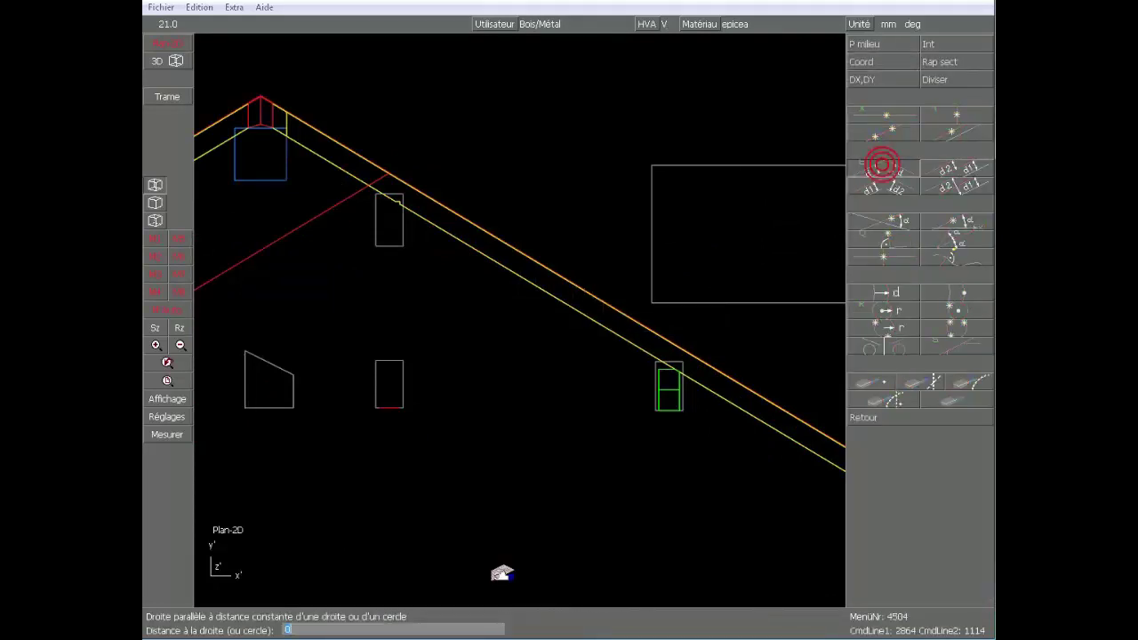
{"action": "key", "text": "Return"}
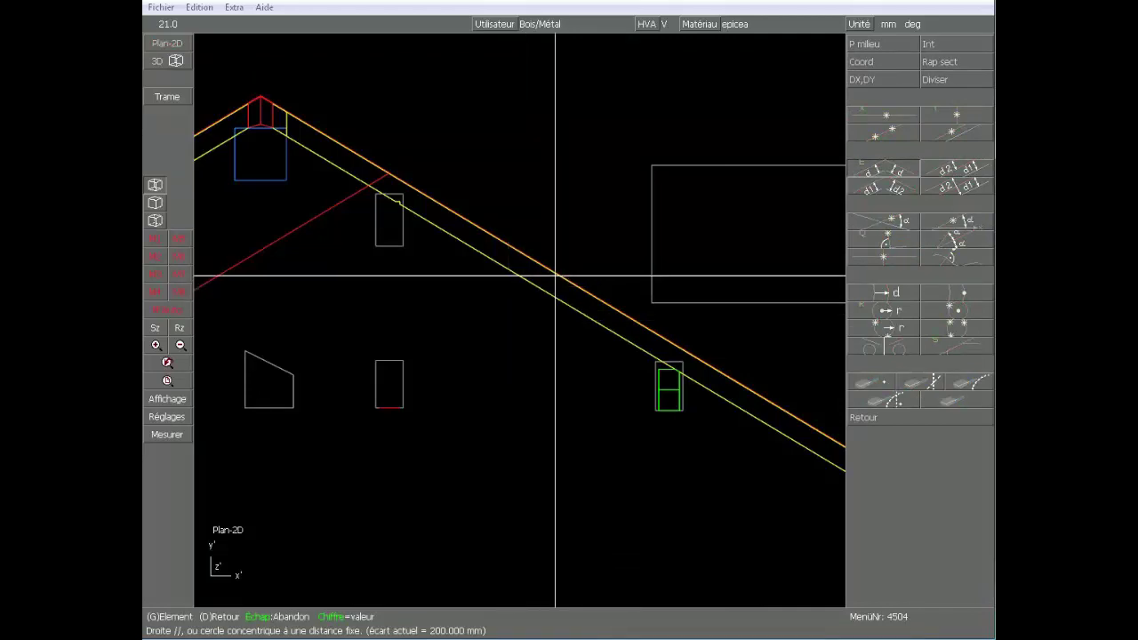
{"action": "right_click", "coordinate": [512, 140]}
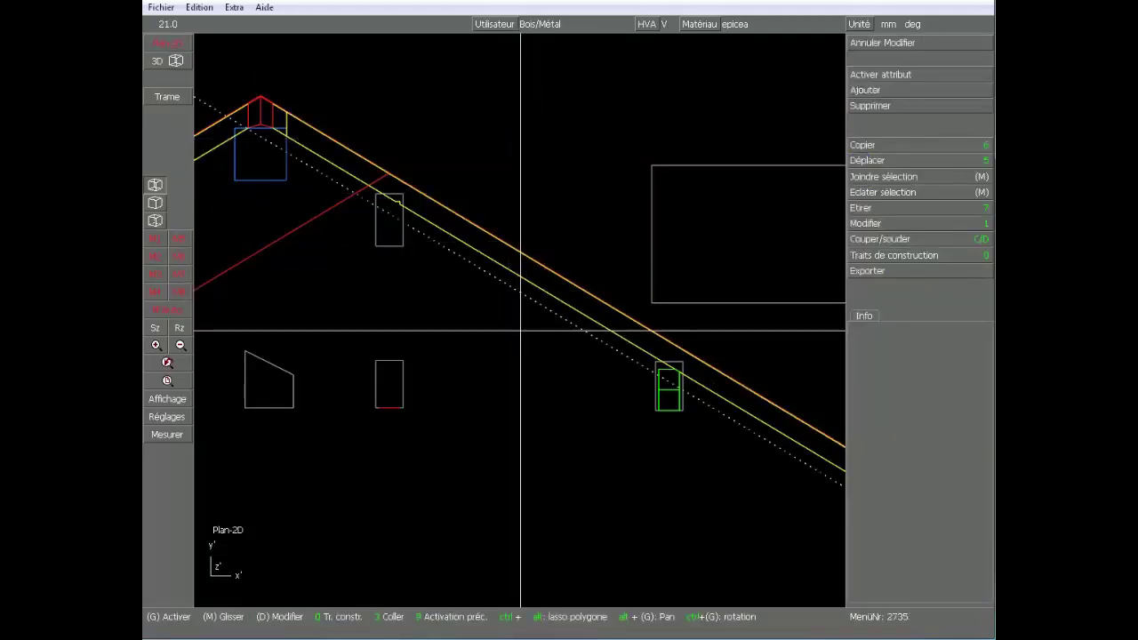
- Copy the extension's roof surfaces vertically down to the parallel construction line
{"action": "left_click", "coordinate": [383, 180]}
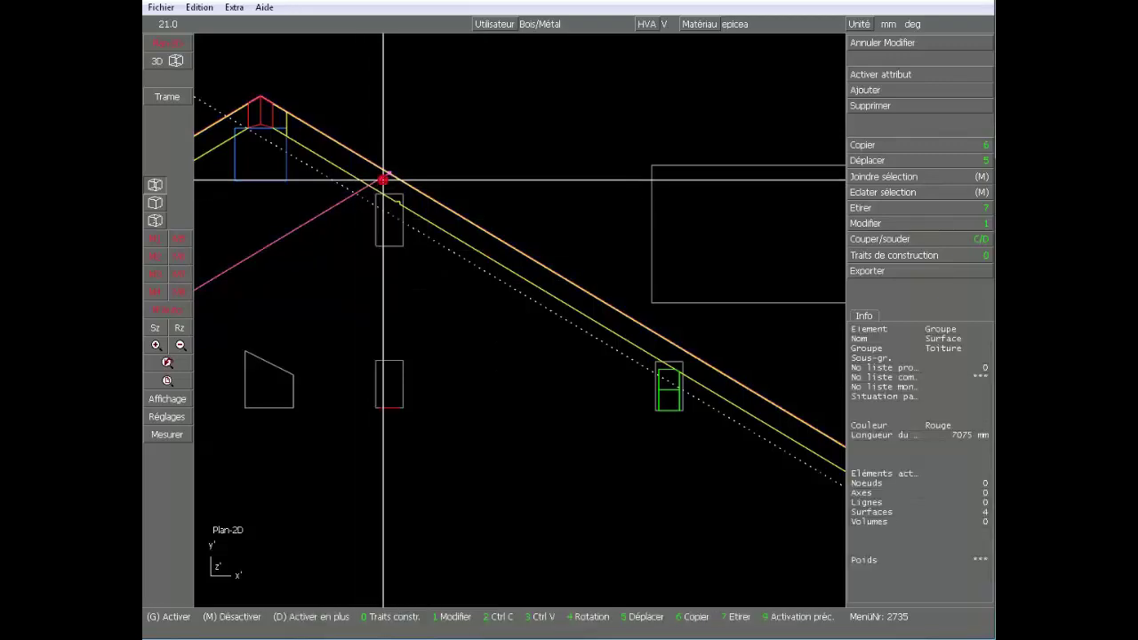
{"action": "scroll", "coordinate": [394, 198], "scroll_direction": "up", "scroll_amount": 3}
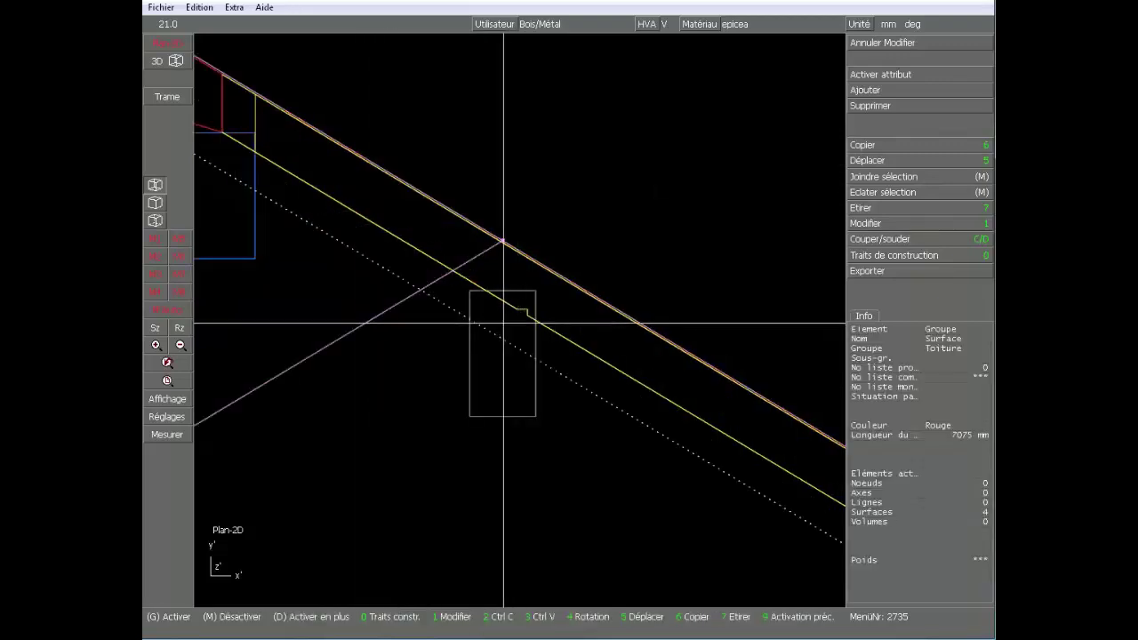
{"action": "key", "text": "6"}
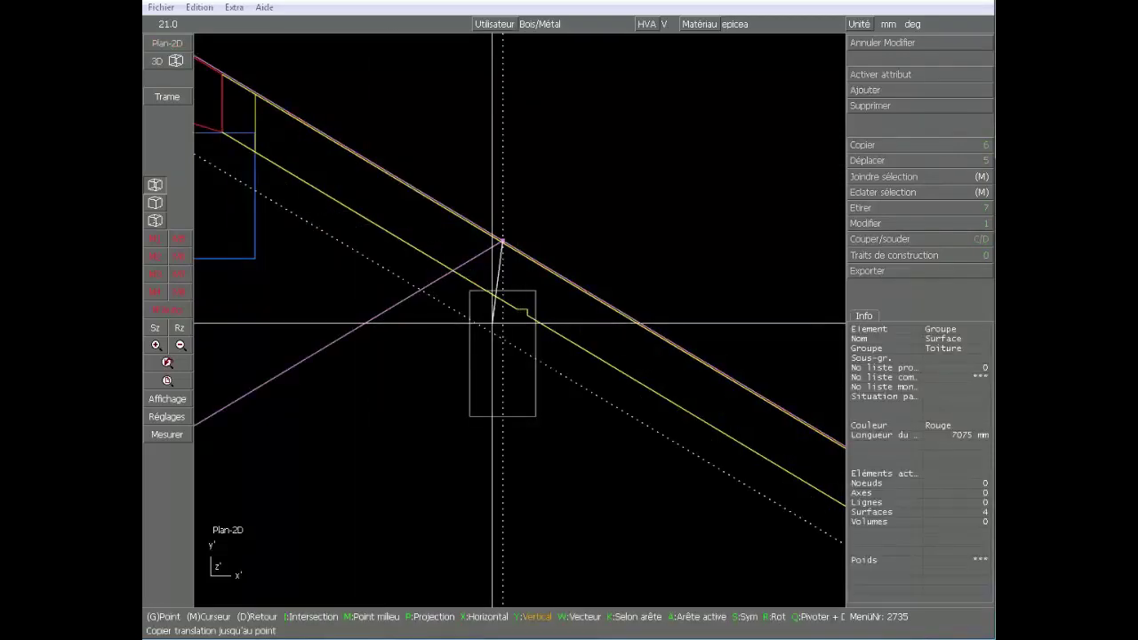
{"action": "scroll", "coordinate": [503, 340], "scroll_direction": "down", "scroll_amount": 5}
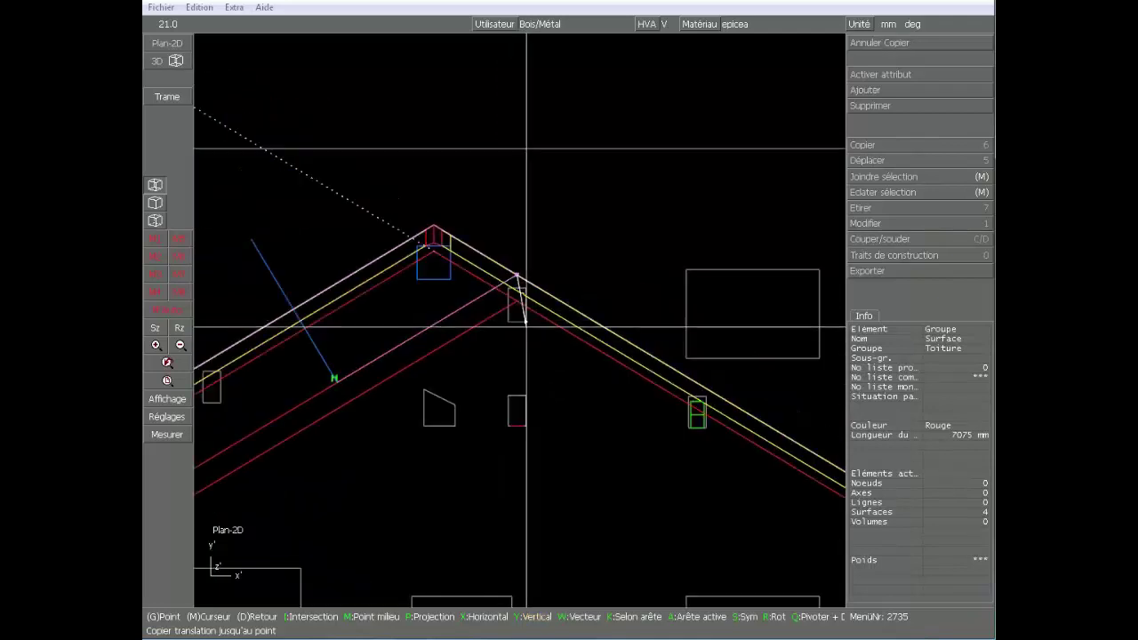
{"action": "right_click", "coordinate": [638, 435]}
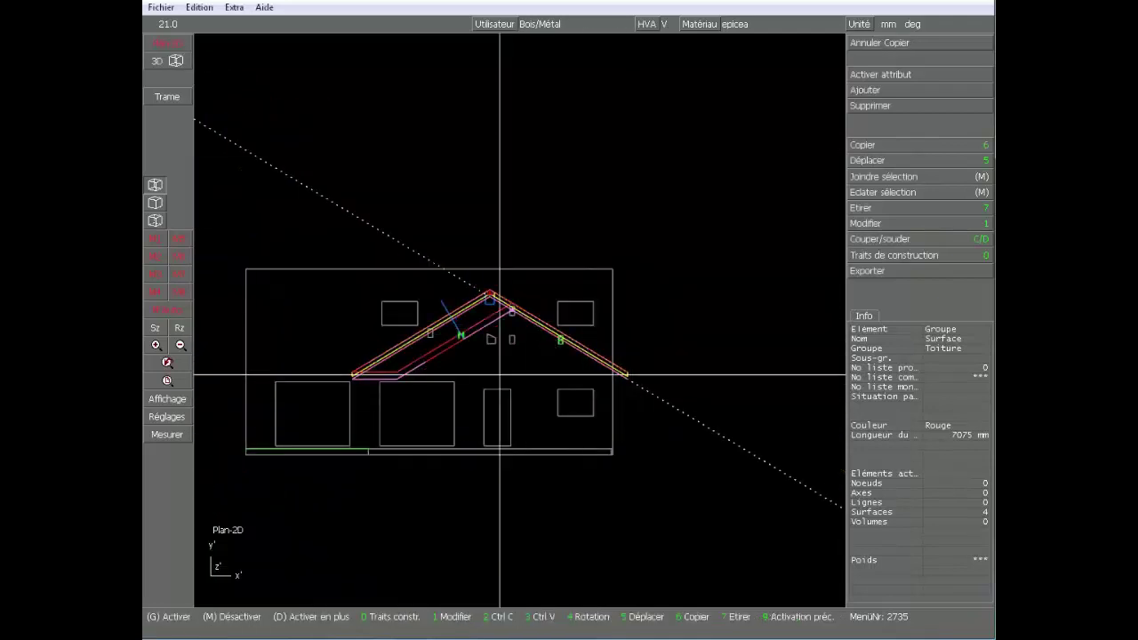
- Give the copied roof surfaces the colour Blanc and the material BA13 from the Matériaux divers group
{"action": "left_click", "coordinate": [894, 229]}
{"action": "left_click", "coordinate": [926, 67]}
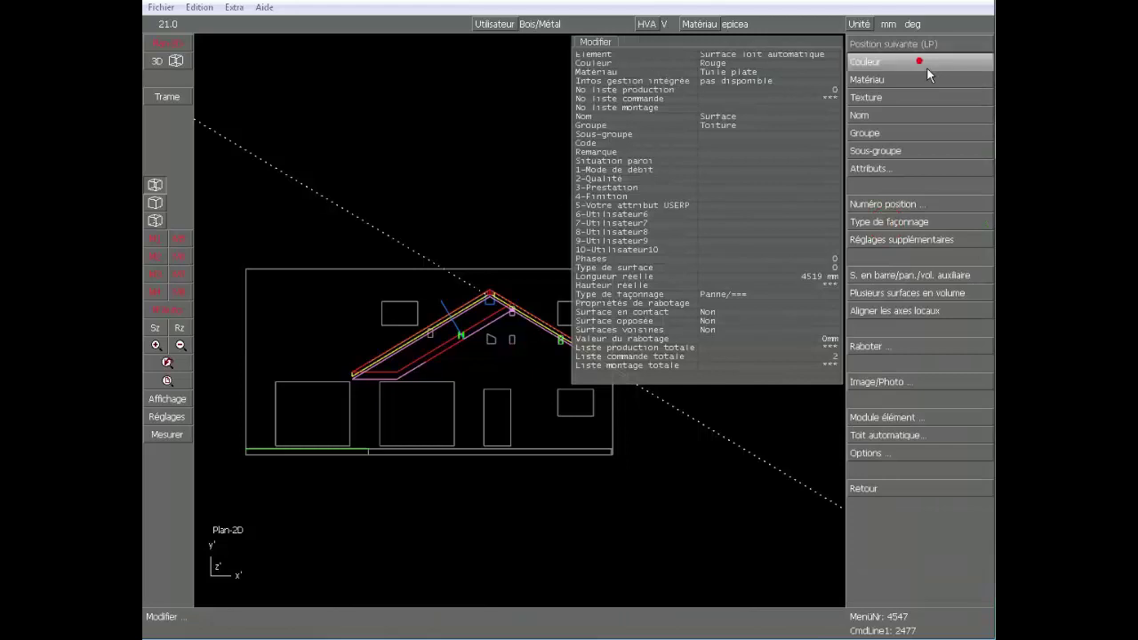
{"action": "left_click", "coordinate": [910, 168]}
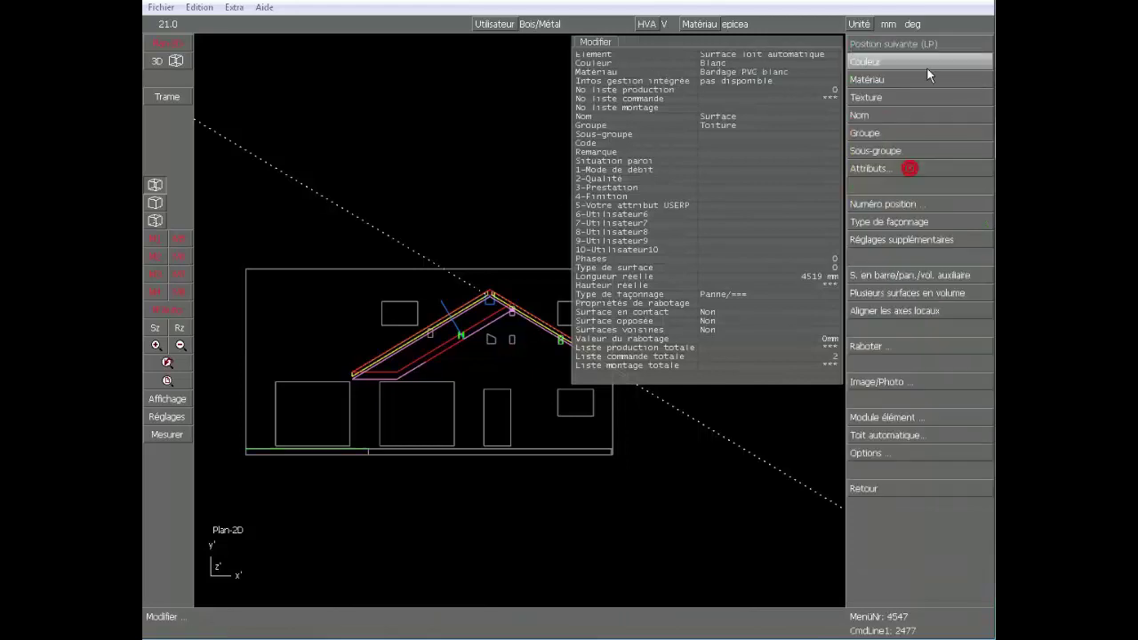
{"action": "left_click", "coordinate": [913, 80]}
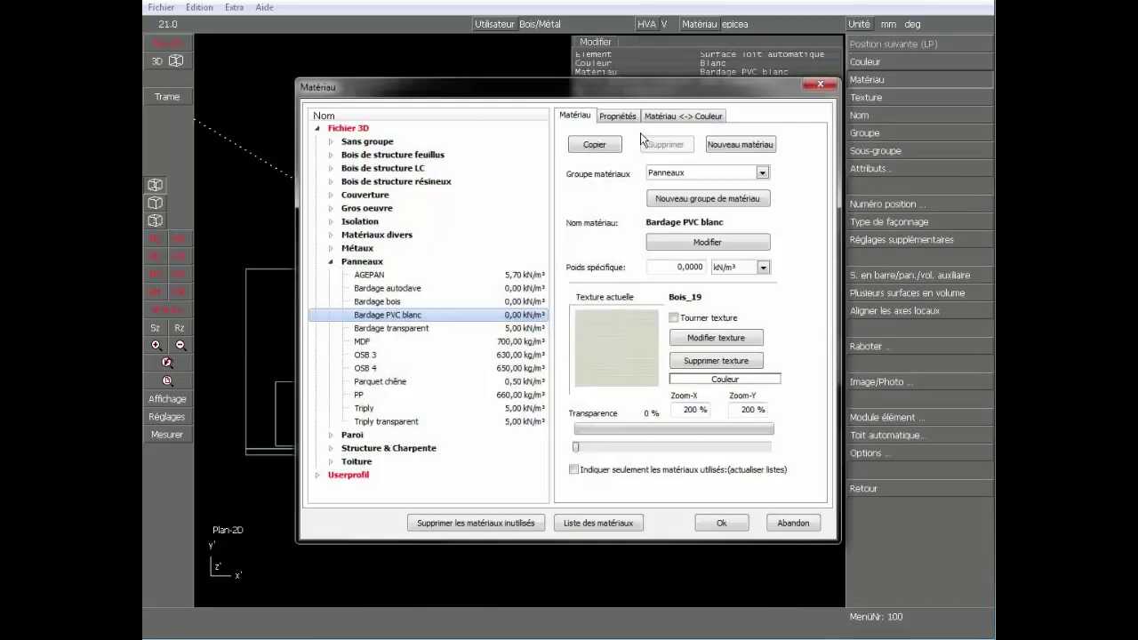
{"action": "left_click", "coordinate": [331, 235]}
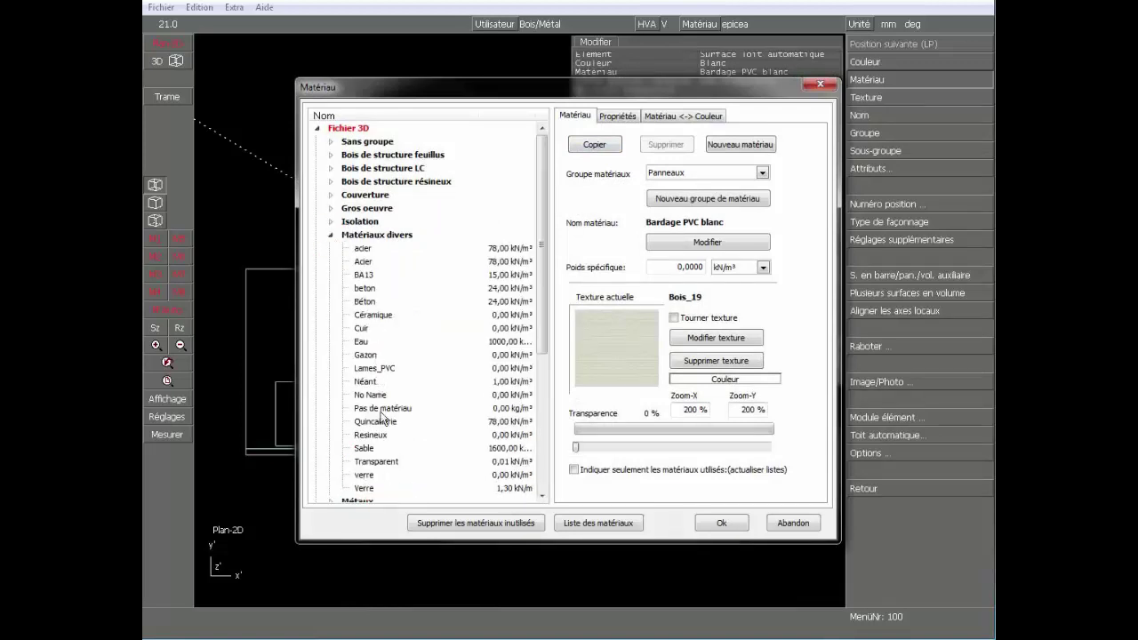
{"action": "left_click", "coordinate": [371, 274]}
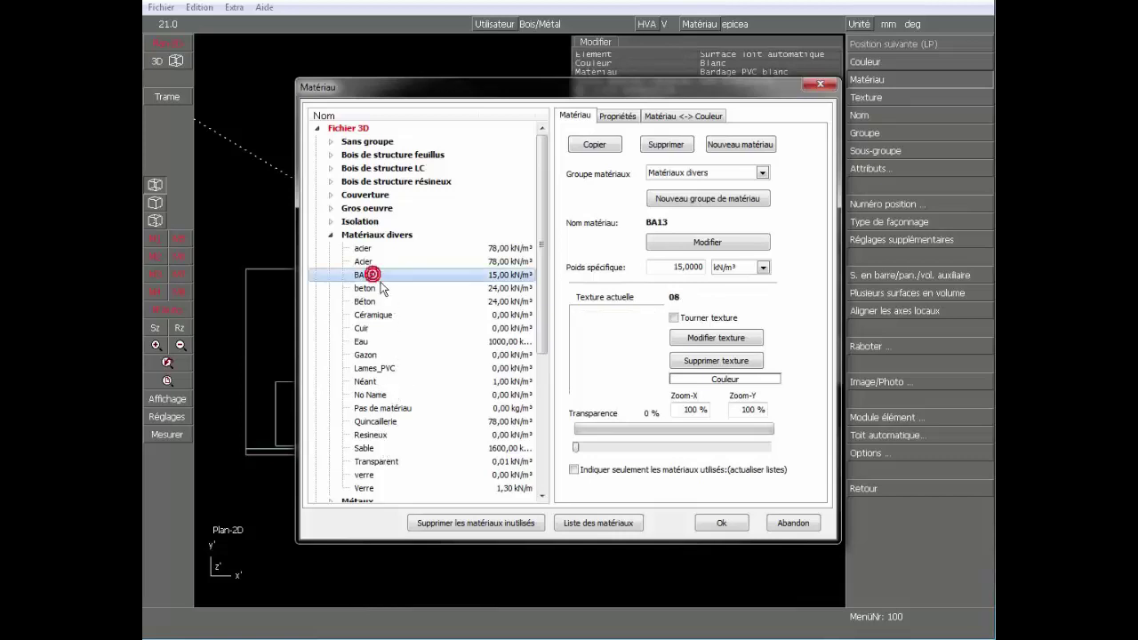
{"action": "left_click", "coordinate": [726, 523]}
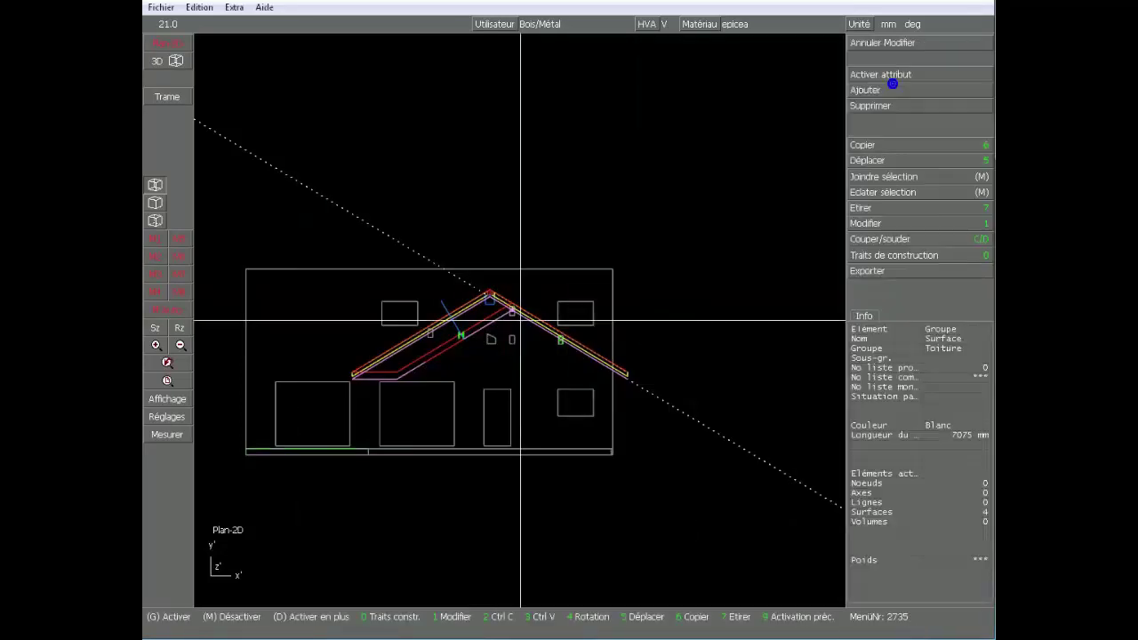
{"action": "middle_click", "coordinate": [682, 352]}
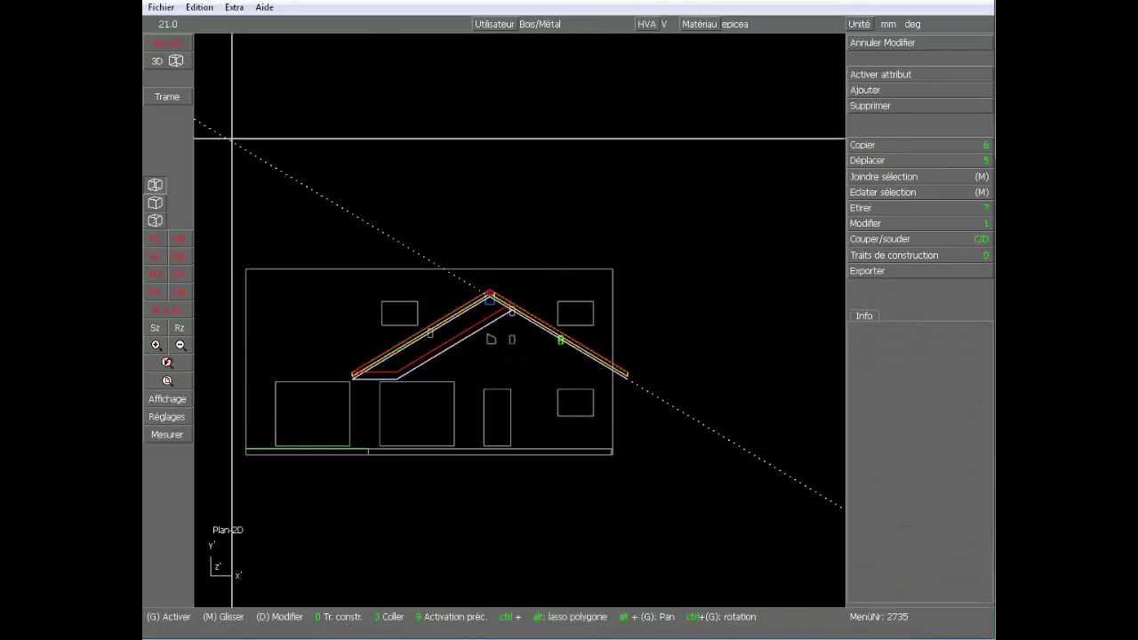
- Return to the 3D view and isolate the white BA13 surfaces together with the Ossature wall volumes
{"action": "left_click", "coordinate": [179, 61]}
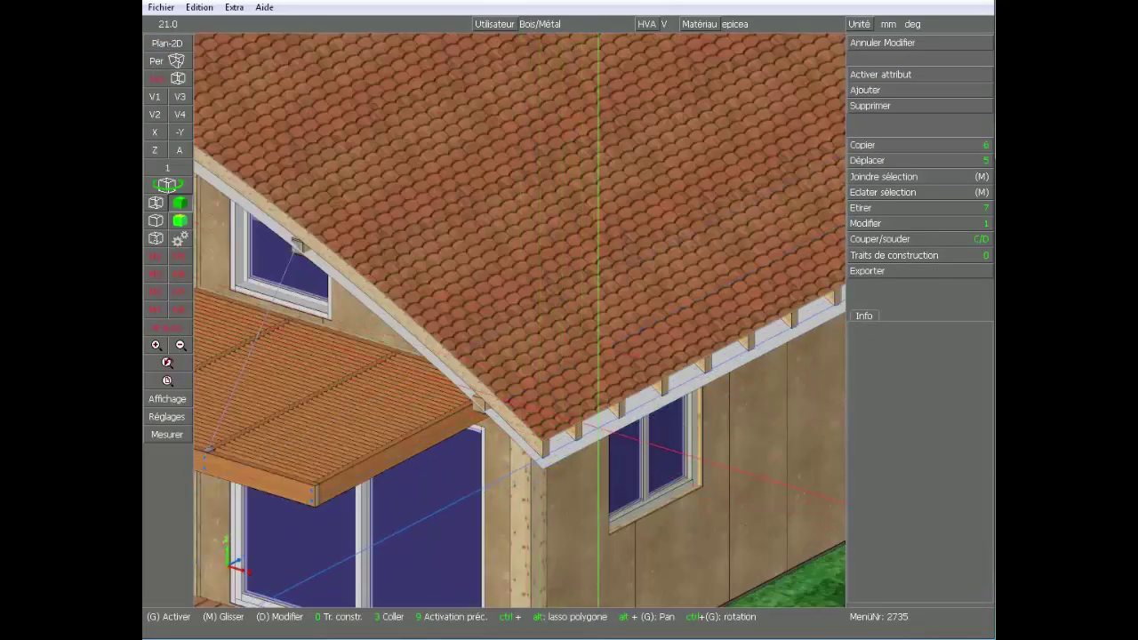
{"action": "left_click", "coordinate": [598, 427]}
{"action": "scroll", "coordinate": [599, 428], "scroll_direction": "down", "scroll_amount": 4}
{"action": "middle_click", "coordinate": [596, 478]}
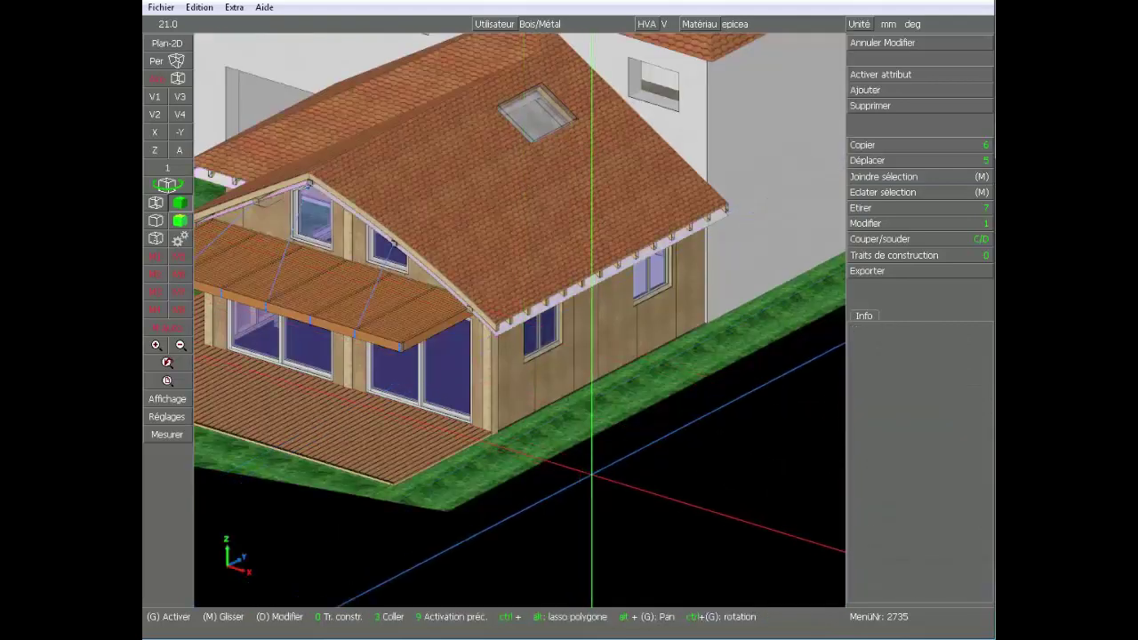
{"action": "left_click", "coordinate": [540, 330]}
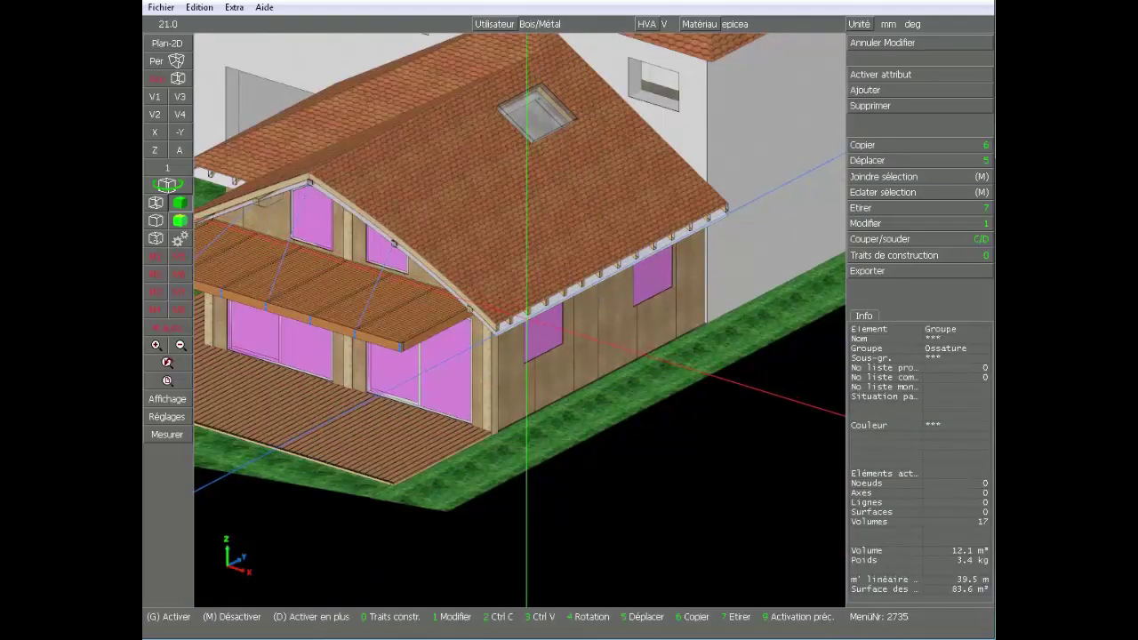
{"action": "right_click", "coordinate": [526, 319]}
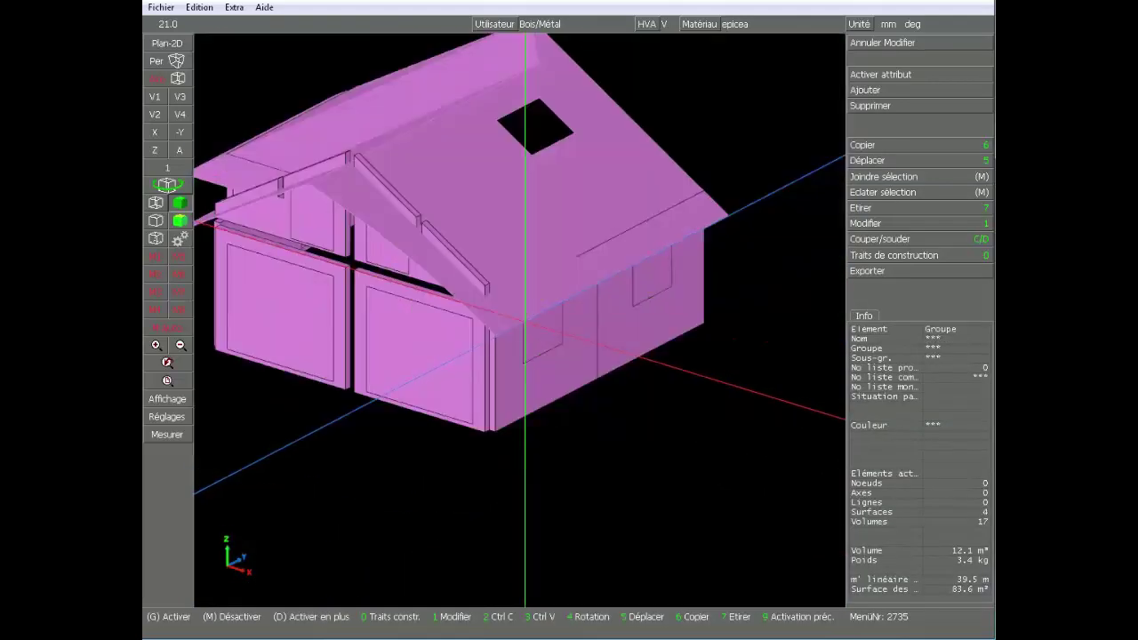
{"action": "middle_click_drag", "start_coordinate": [520, 318], "coordinate": [549, 379]}
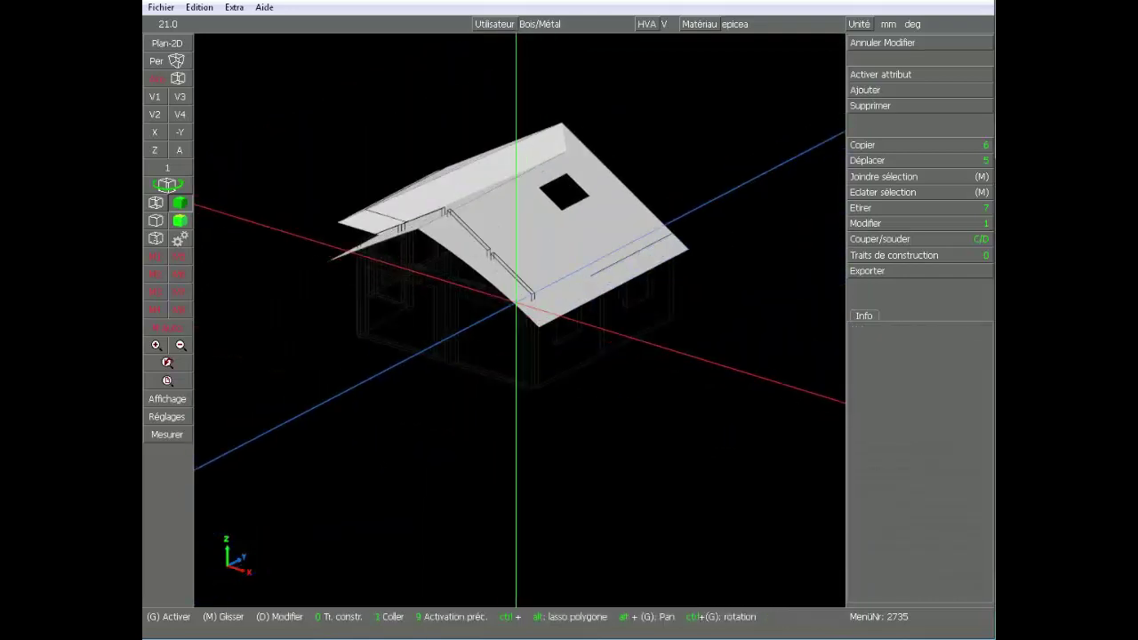
- Select all isolated elements and create a work plane perpendicular to the Z axis through the base of the front wall corner
{"action": "mouse_move", "coordinate": [287, 70]}
{"action": "left_mouse_down"}
{"action": "mouse_move", "coordinate": [696, 404]}
{"action": "mouse_move", "coordinate": [744, 467]}
{"action": "left_mouse_up"}
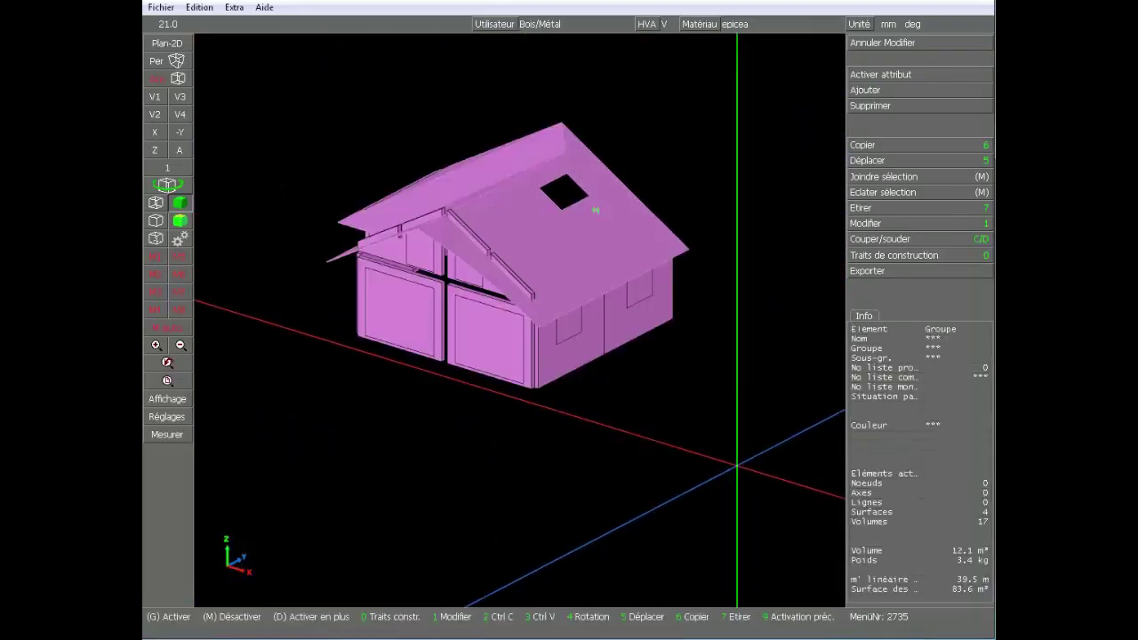
{"action": "key", "text": "z"}
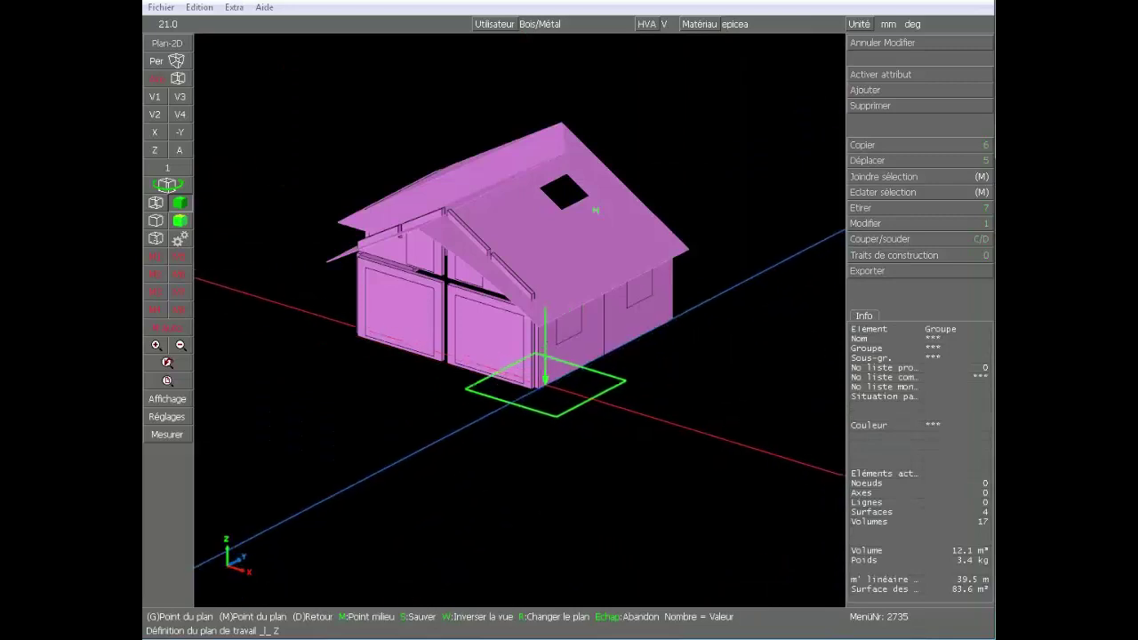
{"action": "left_click", "coordinate": [536, 389]}
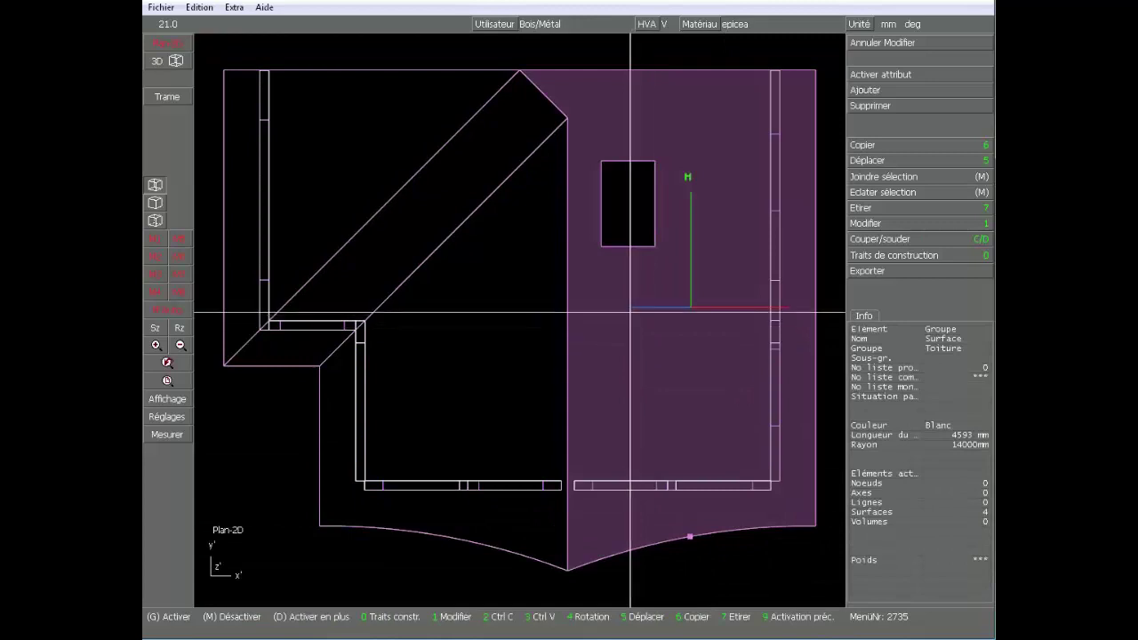
- Place vertical construction lines in plan along the inner faces of the two outer side walls
{"action": "key", "text": "c"}
{"action": "scroll", "coordinate": [772, 84], "scroll_direction": "up", "scroll_amount": 3}
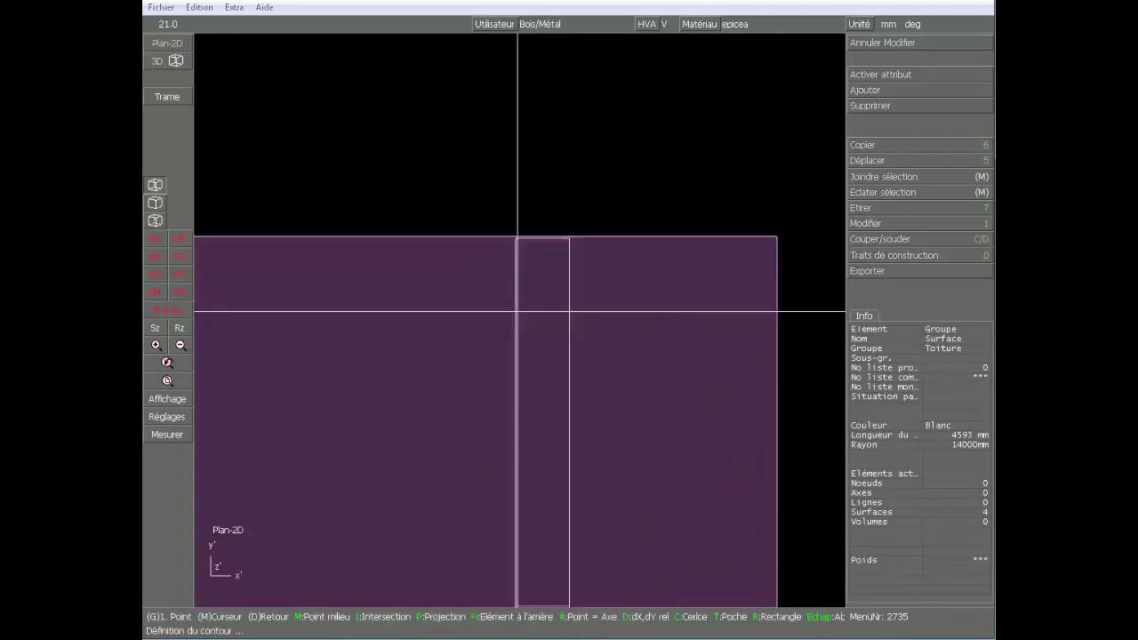
{"action": "scroll", "coordinate": [514, 250], "scroll_direction": "up", "scroll_amount": 2}
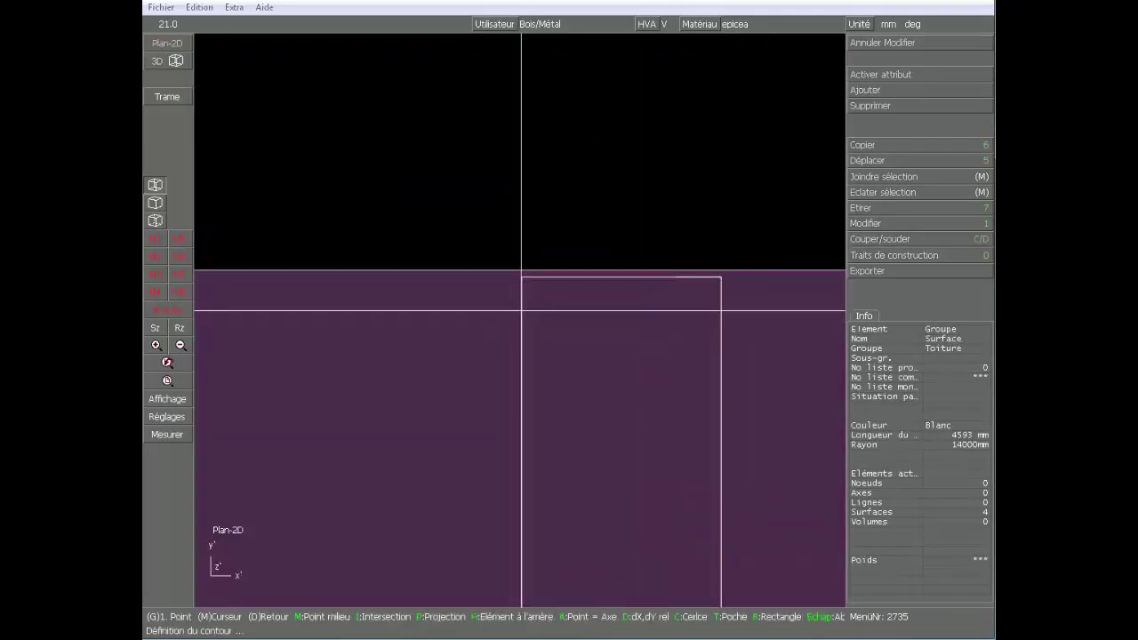
{"action": "middle_click", "coordinate": [521, 310]}
{"action": "left_click", "coordinate": [954, 114]}
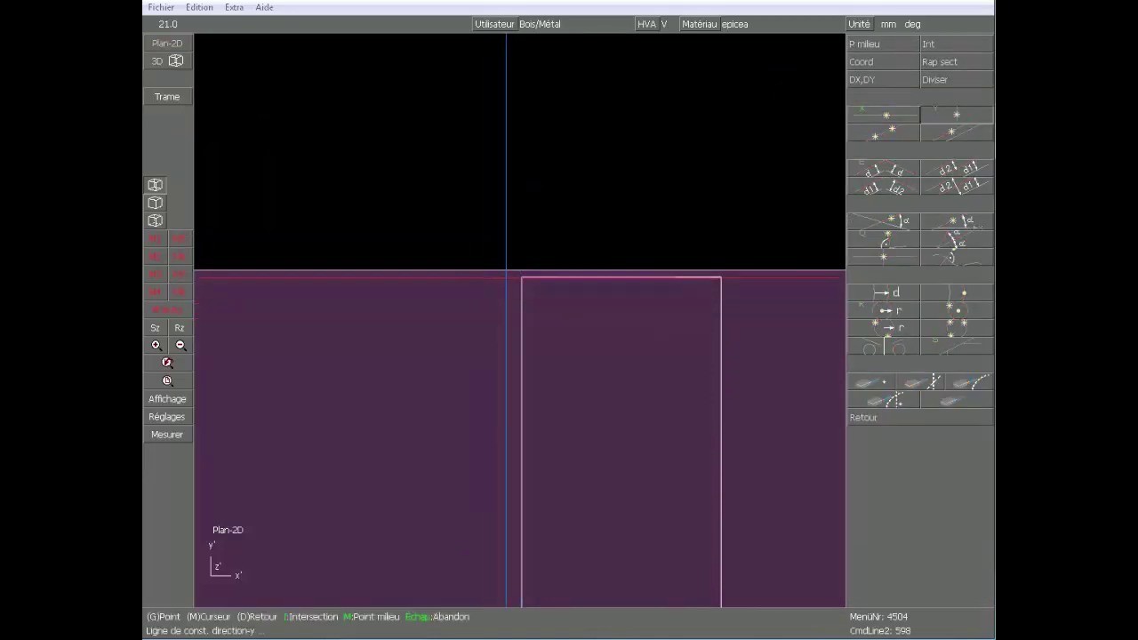
{"action": "scroll", "coordinate": [534, 319], "scroll_direction": "down", "scroll_amount": 6}
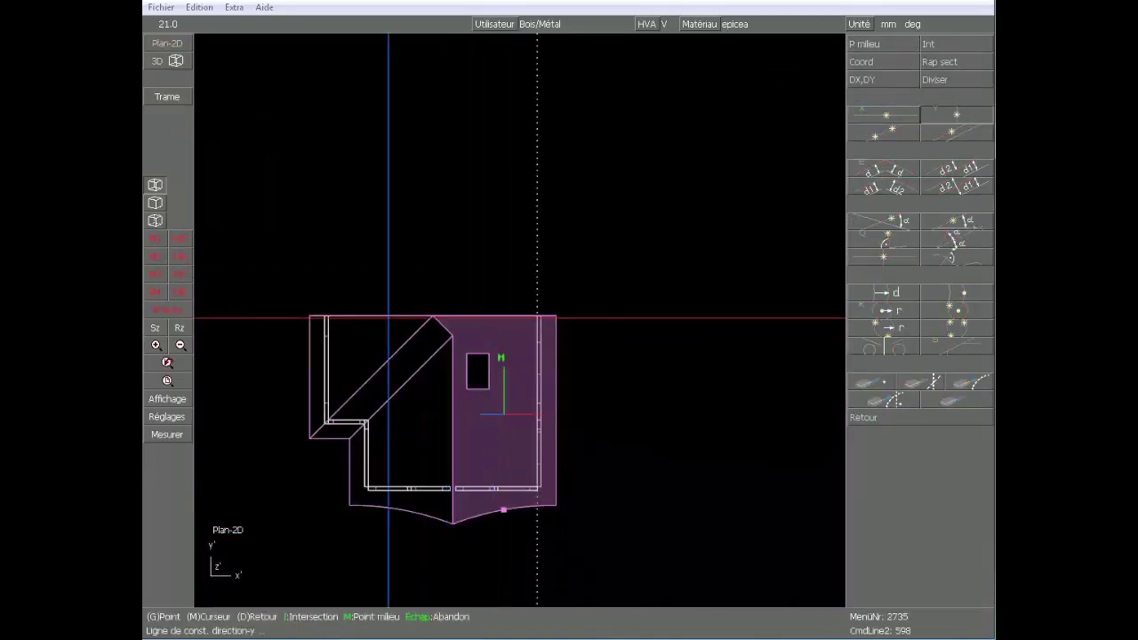
{"action": "scroll", "coordinate": [293, 329], "scroll_direction": "up", "scroll_amount": 3}
{"action": "scroll", "coordinate": [514, 246], "scroll_direction": "up", "scroll_amount": 3}
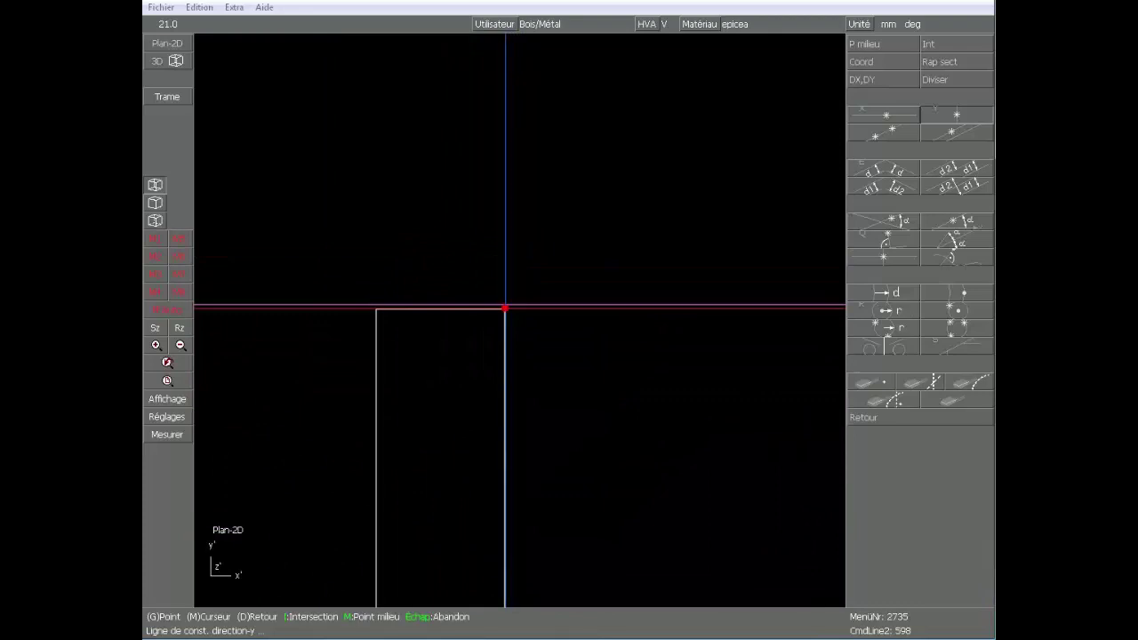
{"action": "scroll", "coordinate": [527, 328], "scroll_direction": "down", "scroll_amount": 5}
{"action": "scroll", "coordinate": [582, 325], "scroll_direction": "up", "scroll_amount": 2}
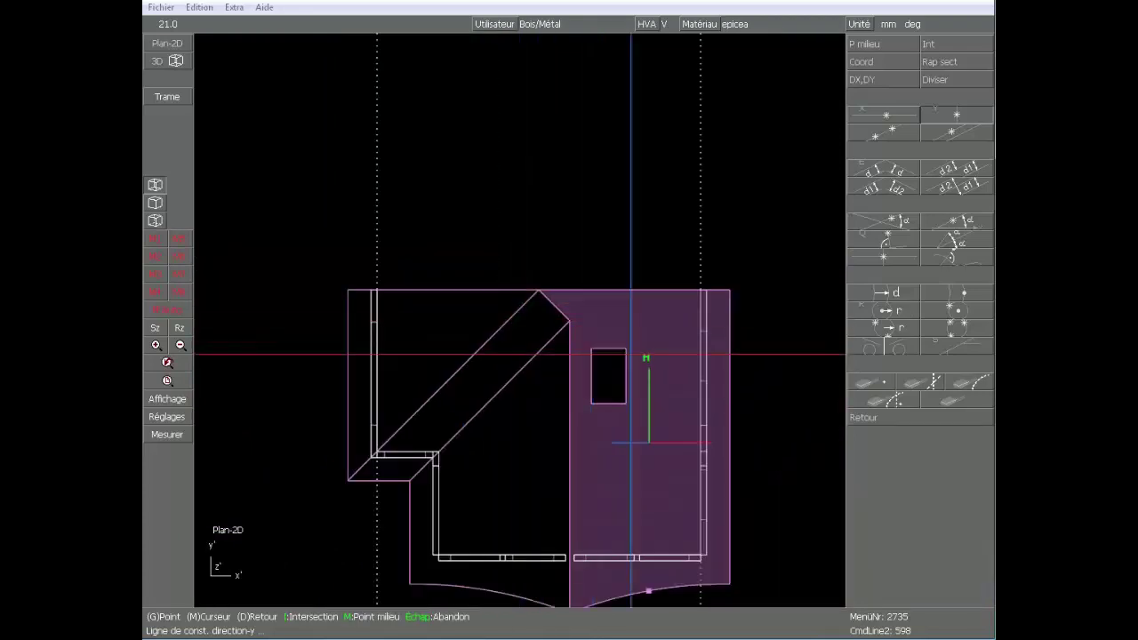
{"action": "left_click", "coordinate": [775, 369]}
- Start a cutting contour for the ceiling surfaces along the skylight-side wall's inner face and the front wall to its far inner corner
{"action": "scroll", "coordinate": [662, 353], "scroll_direction": "up", "scroll_amount": 3}
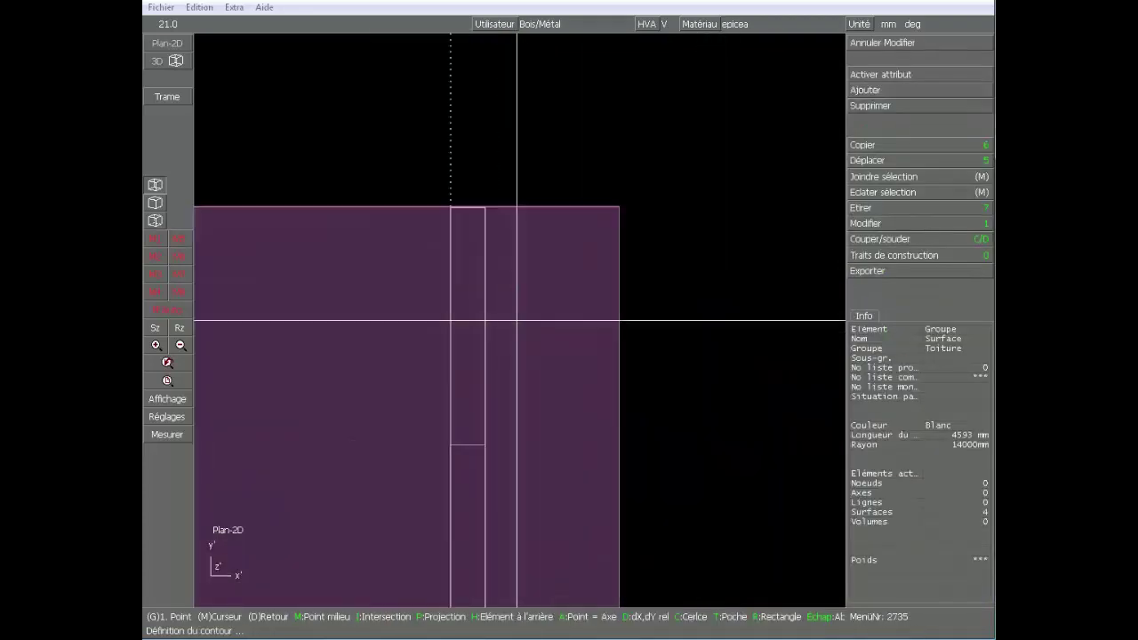
{"action": "scroll", "coordinate": [491, 268], "scroll_direction": "up", "scroll_amount": 3}
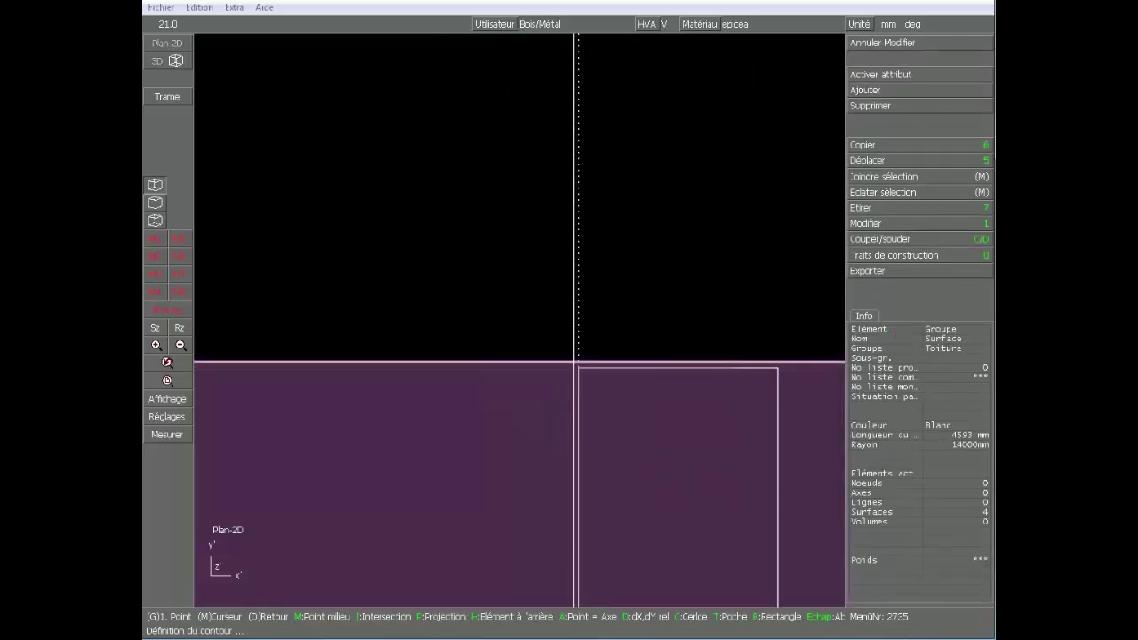
{"action": "left_click", "coordinate": [579, 360]}
{"action": "scroll", "coordinate": [521, 312], "scroll_direction": "down", "scroll_amount": 4}
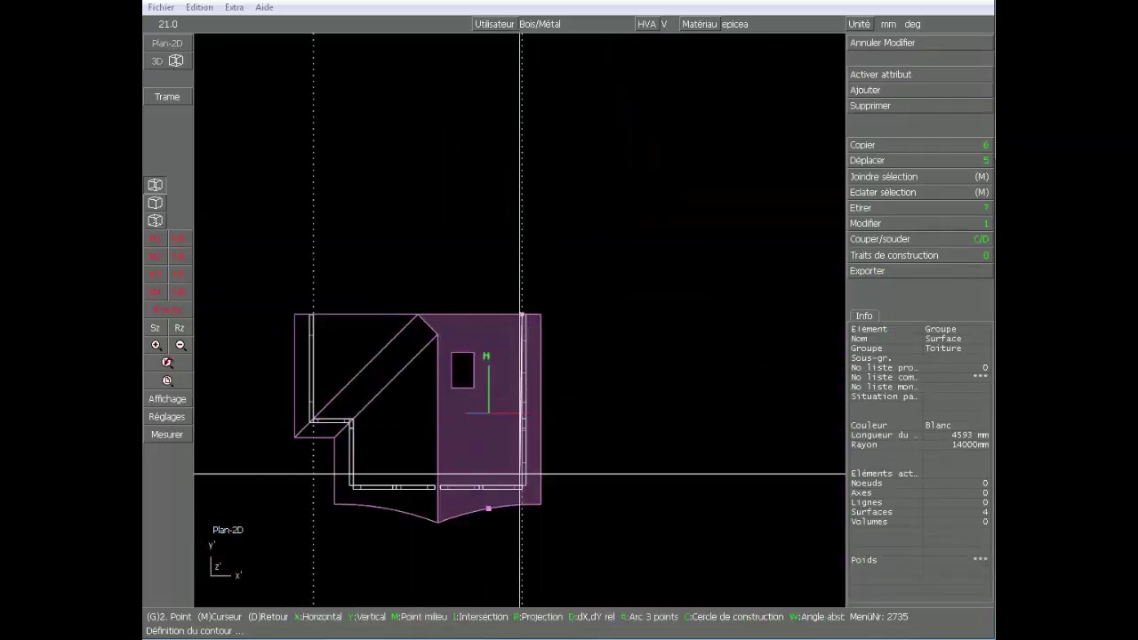
{"action": "scroll", "coordinate": [533, 328], "scroll_direction": "up", "scroll_amount": 4}
{"action": "scroll", "coordinate": [533, 328], "scroll_direction": "up", "scroll_amount": 3}
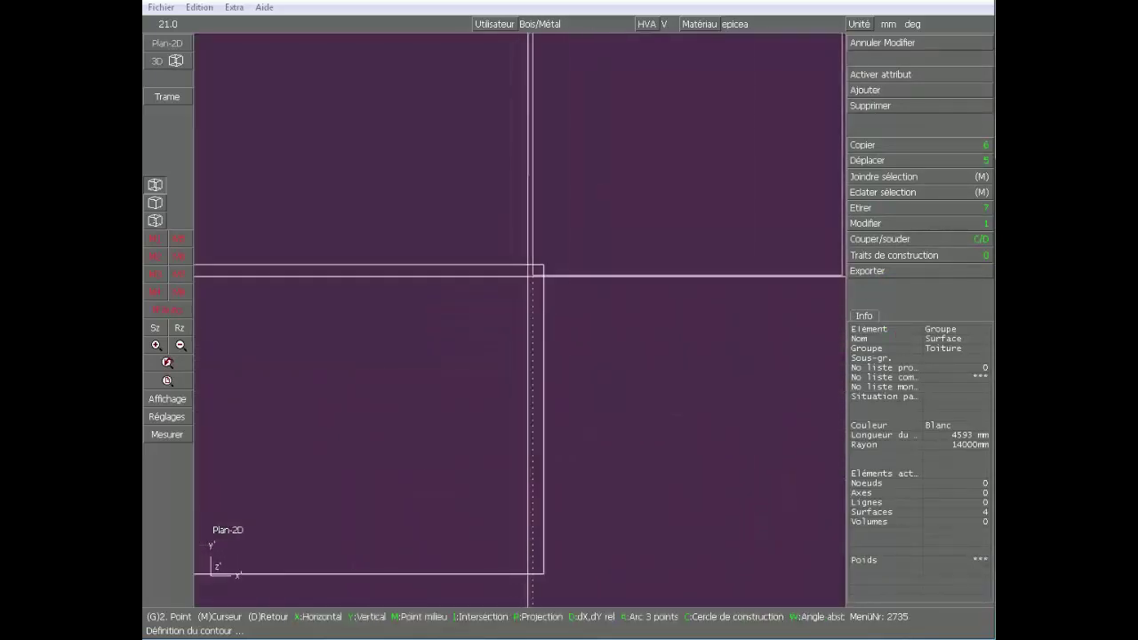
{"action": "left_click", "coordinate": [530, 265]}
{"action": "scroll", "coordinate": [531, 265], "scroll_direction": "down", "scroll_amount": 5}
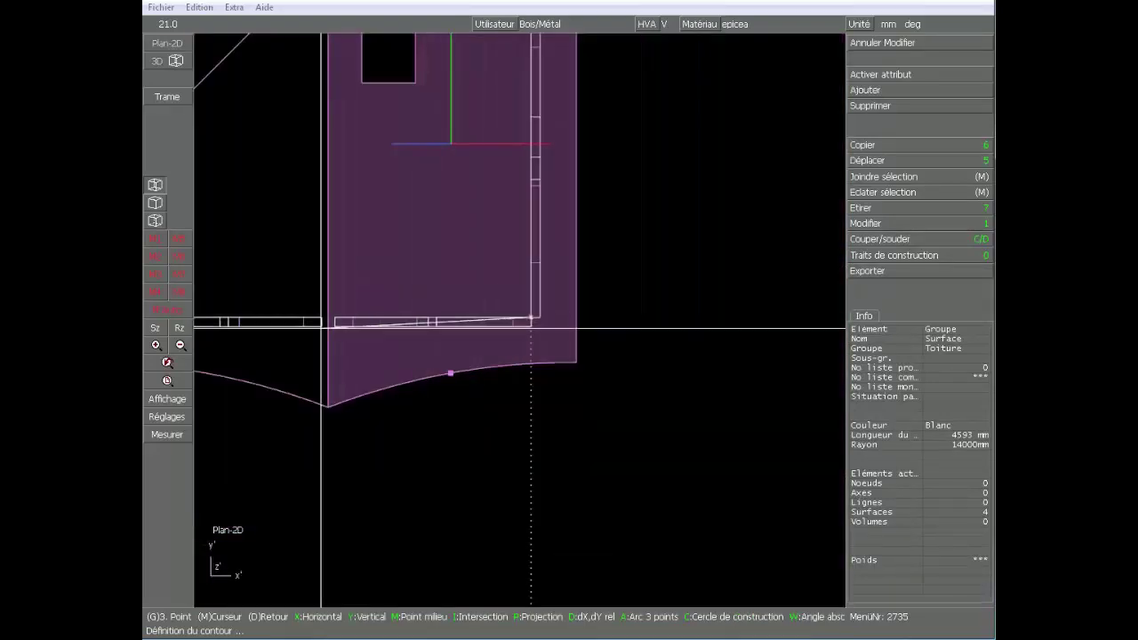
{"action": "scroll", "coordinate": [321, 328], "scroll_direction": "down", "scroll_amount": 2}
{"action": "scroll", "coordinate": [413, 319], "scroll_direction": "up", "scroll_amount": 9}
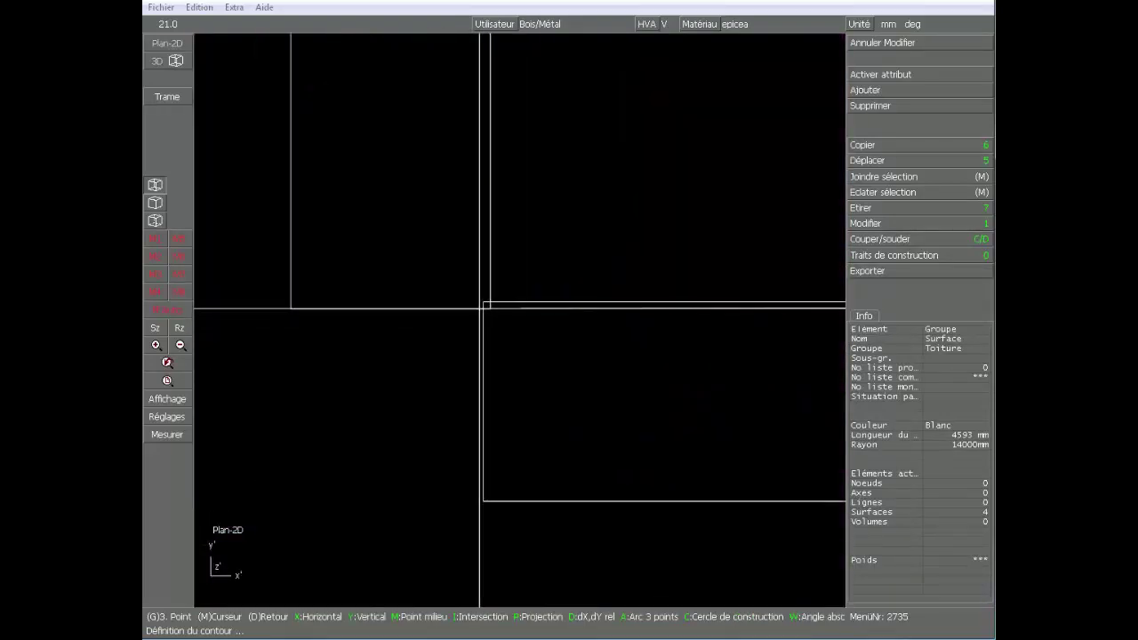
{"action": "left_click", "coordinate": [491, 300]}
{"action": "scroll", "coordinate": [537, 223], "scroll_direction": "down", "scroll_amount": 5}
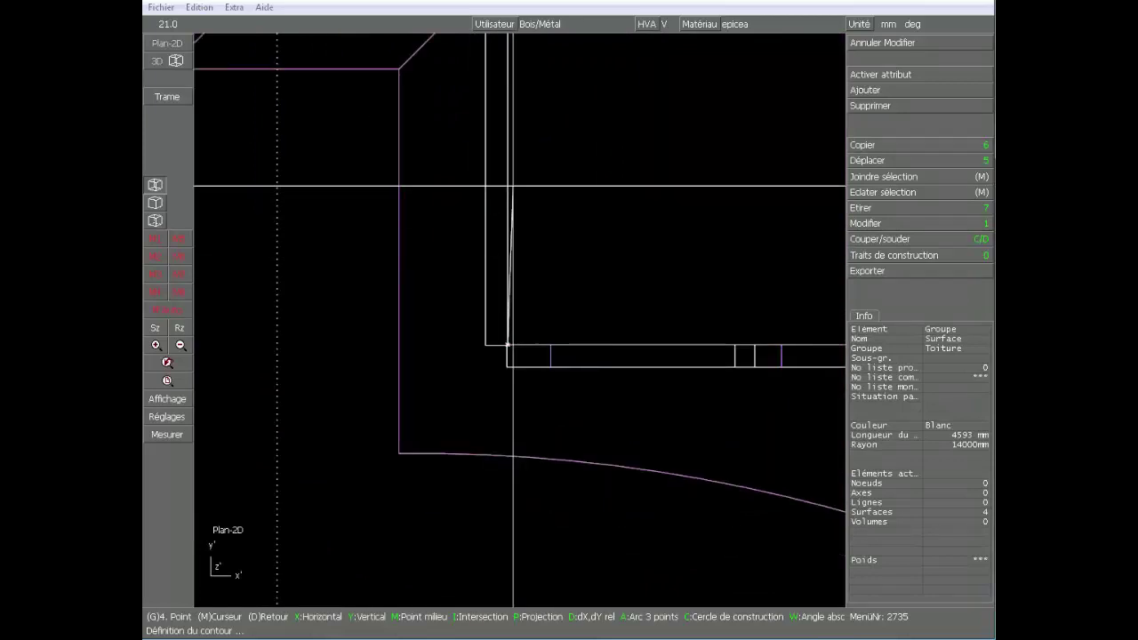
- Continue the cutting contour through both inner corners of the stepped wall to the rear inner end of the opposite side wall
{"action": "scroll", "coordinate": [521, 279], "scroll_direction": "up", "scroll_amount": 3}
{"action": "left_click", "coordinate": [488, 231]}
{"action": "scroll", "coordinate": [488, 231], "scroll_direction": "down", "scroll_amount": 4}
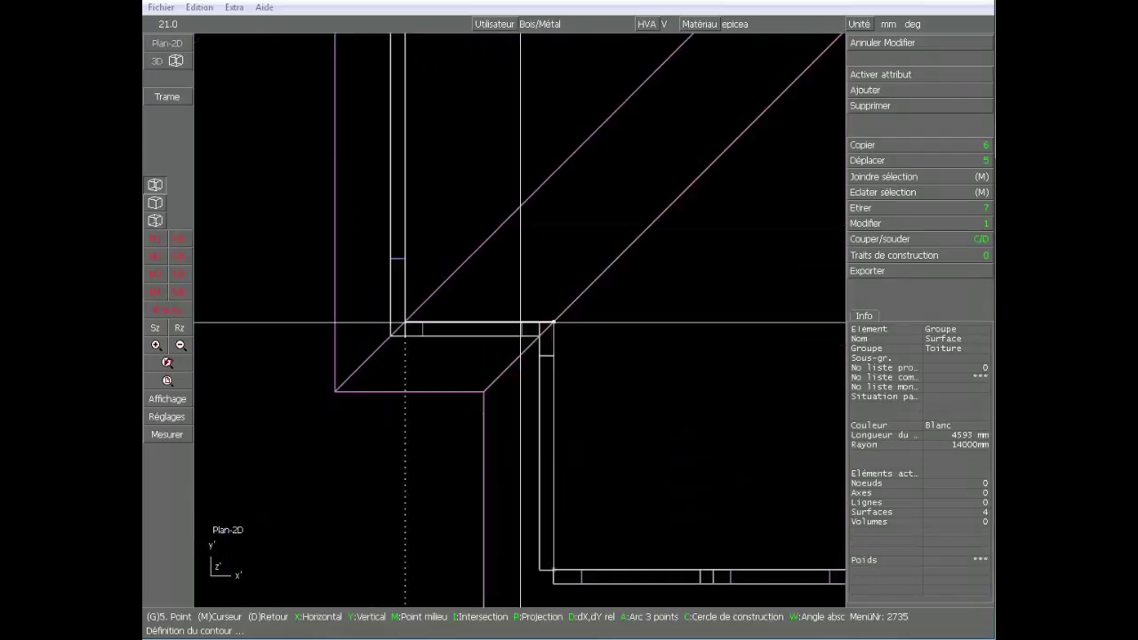
{"action": "scroll", "coordinate": [480, 249], "scroll_direction": "up", "scroll_amount": 3}
{"action": "left_click", "coordinate": [472, 241]}
{"action": "scroll", "coordinate": [472, 242], "scroll_direction": "down", "scroll_amount": 4}
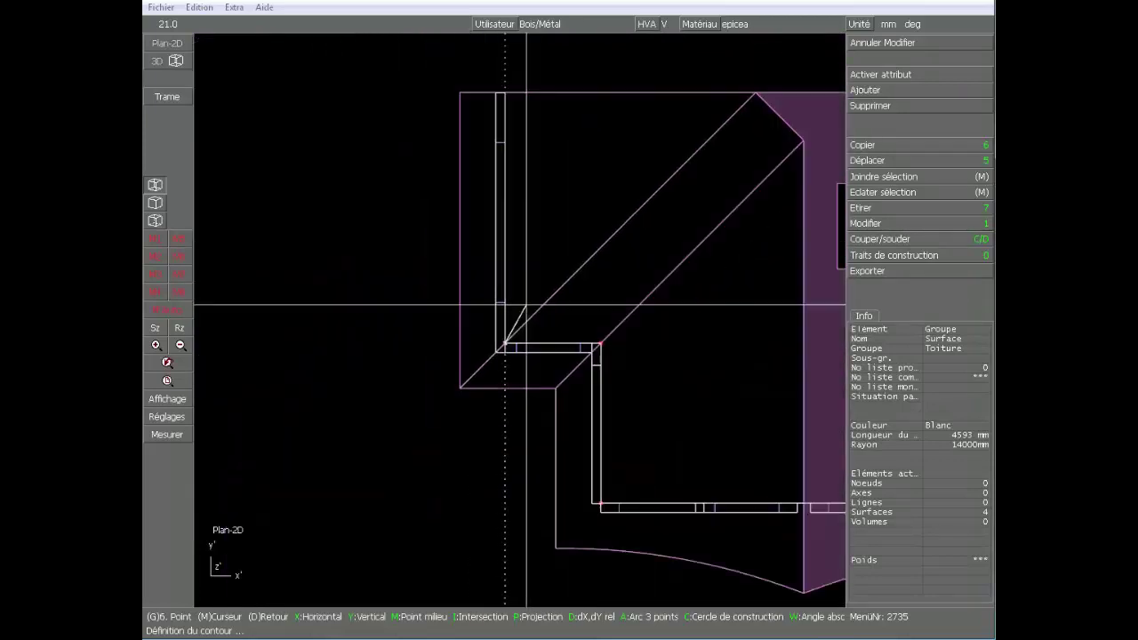
{"action": "scroll", "coordinate": [496, 307], "scroll_direction": "up", "scroll_amount": 4}
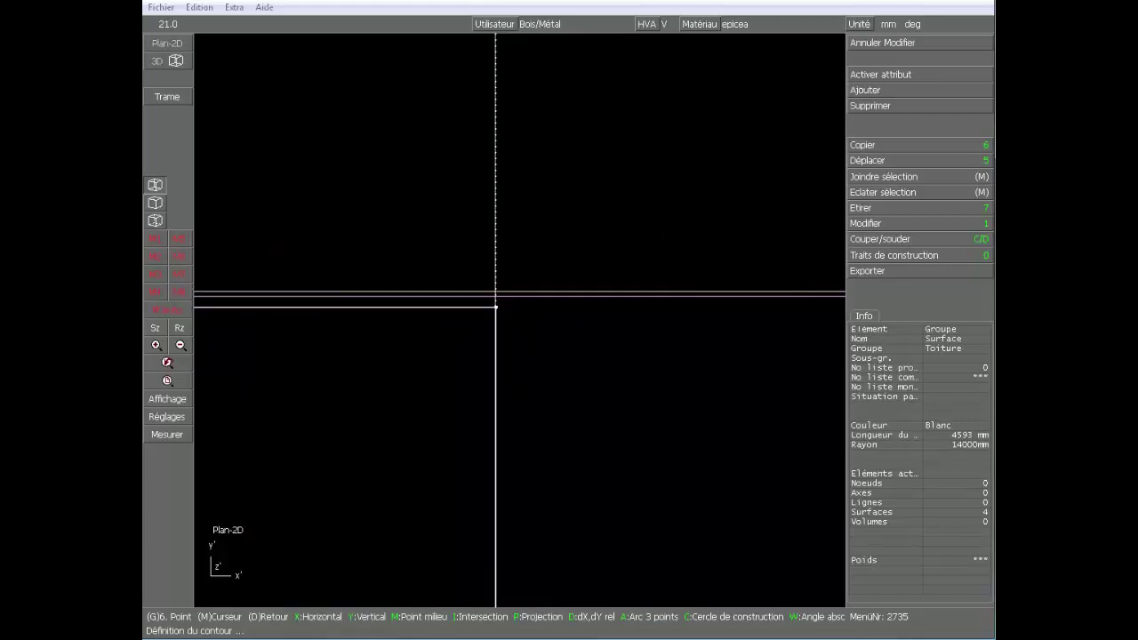
{"action": "scroll", "coordinate": [555, 264], "scroll_direction": "down", "scroll_amount": 5}
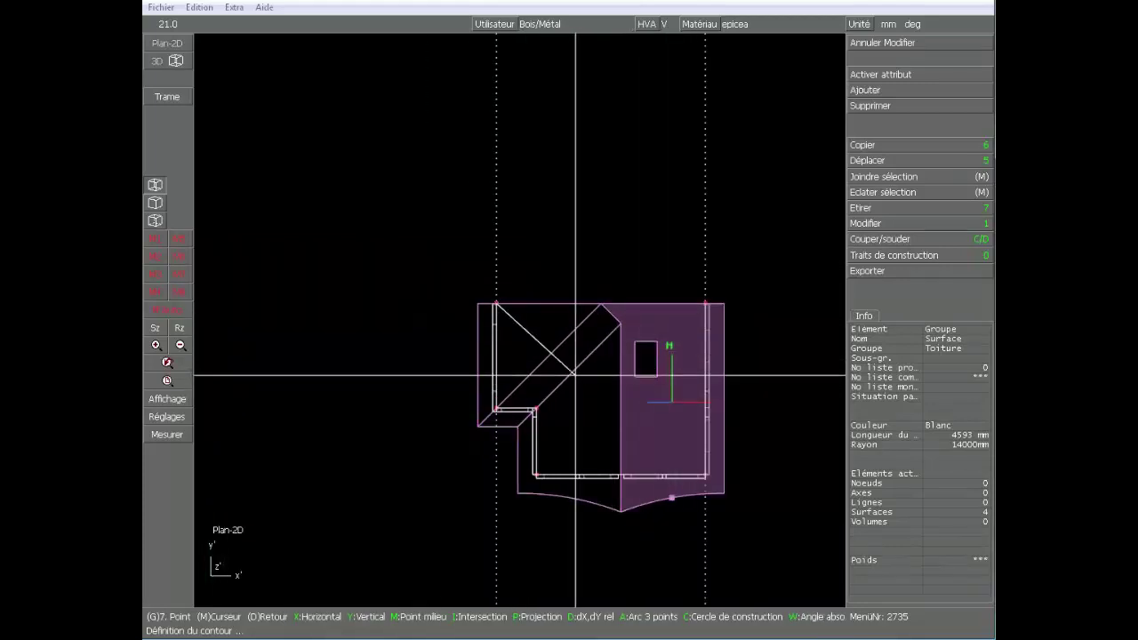
- Close the contour loosely around the outside of the roof overhangs to cut them off the ceiling surfaces, then deselect everything
{"action": "left_click", "coordinate": [433, 246]}
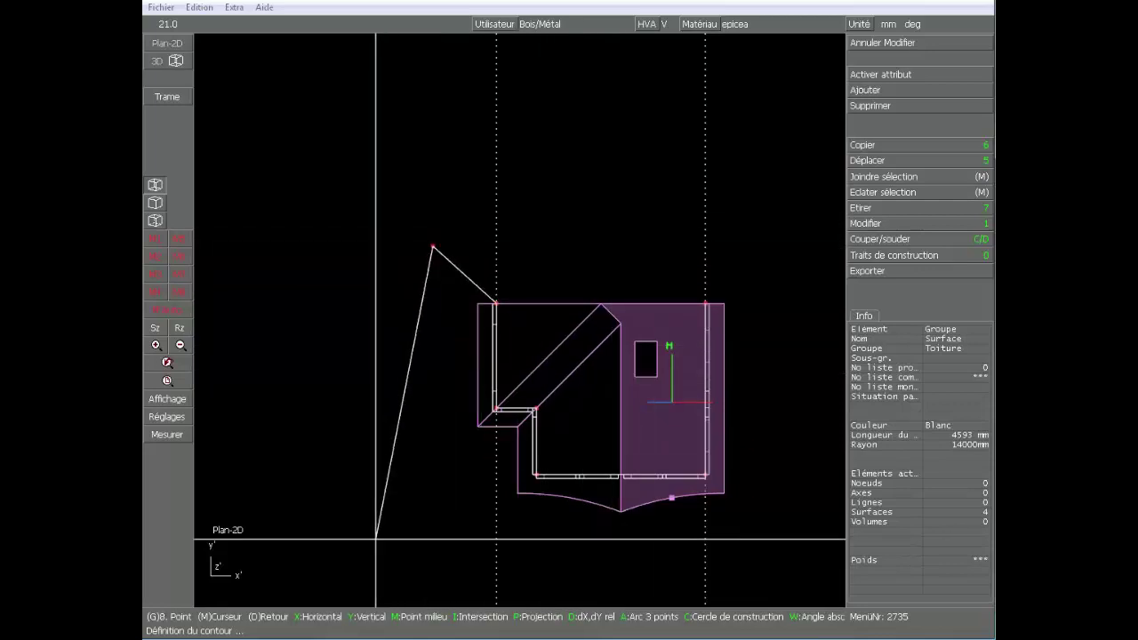
{"action": "left_click", "coordinate": [377, 538]}
{"action": "left_click", "coordinate": [767, 547]}
{"action": "left_click", "coordinate": [754, 260]}
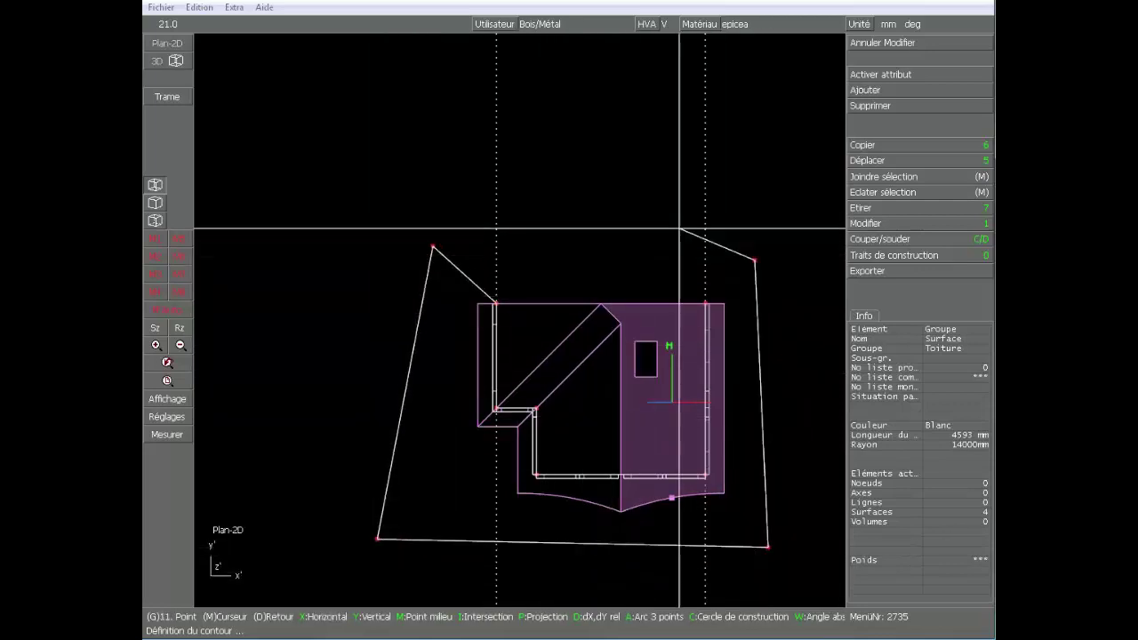
{"action": "left_click", "coordinate": [678, 229]}
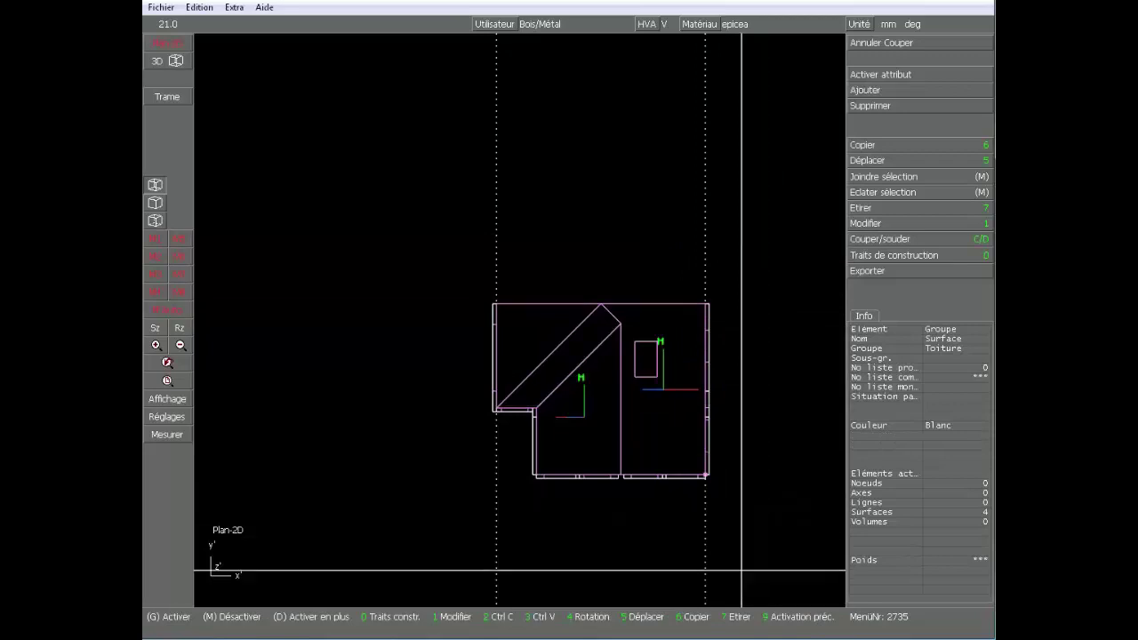
{"action": "middle_click", "coordinate": [648, 210]}
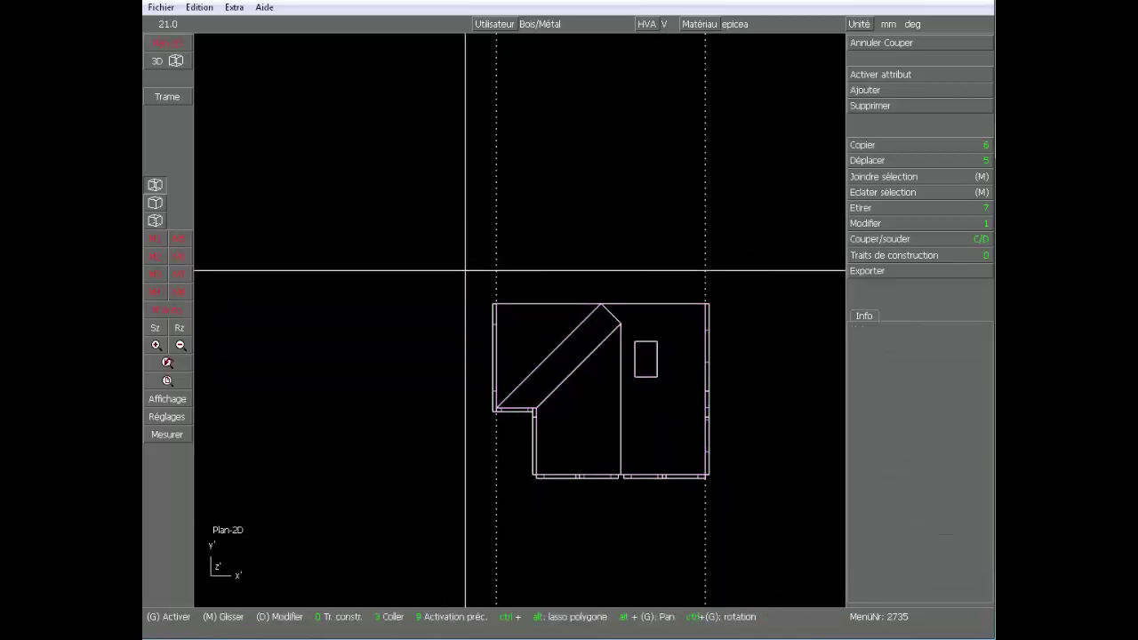
- Return to the 3D view and display the Panne, Charp. assemblée and Ferme 1 groups together with the ceiling
{"action": "left_click", "coordinate": [178, 62]}
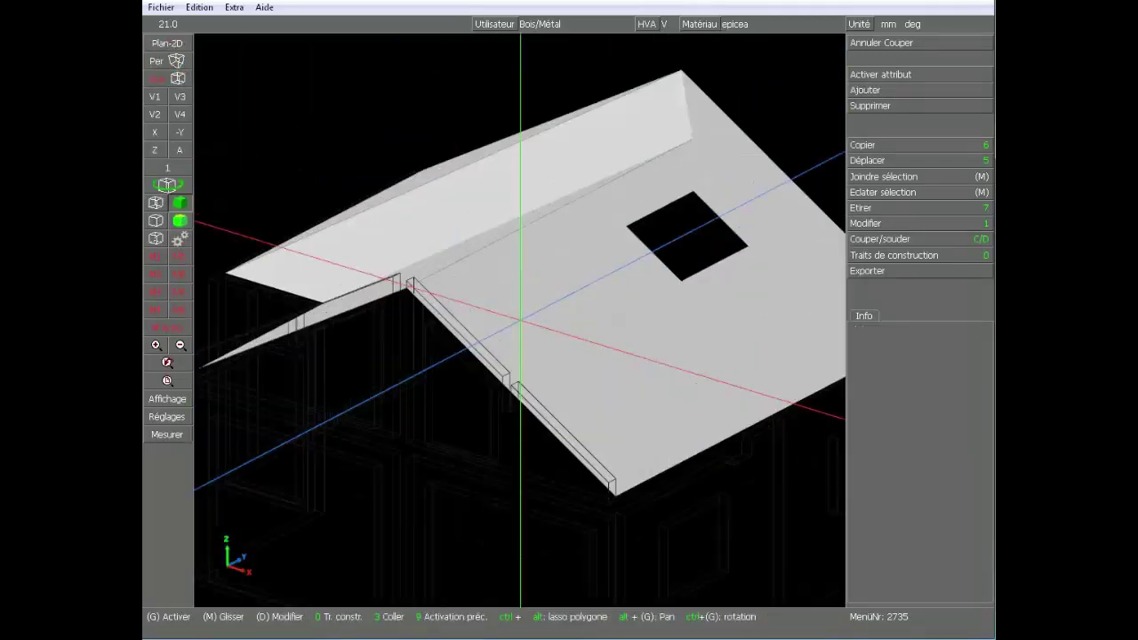
{"action": "mouse_move", "coordinate": [523, 323]}
{"action": "left_mouse_down", "text": "ctrl"}
{"action": "mouse_move", "coordinate": [622, 312]}
{"action": "mouse_move", "coordinate": [729, 334]}
{"action": "mouse_move", "coordinate": [519, 320]}
{"action": "left_mouse_up", "text": "ctrl"}
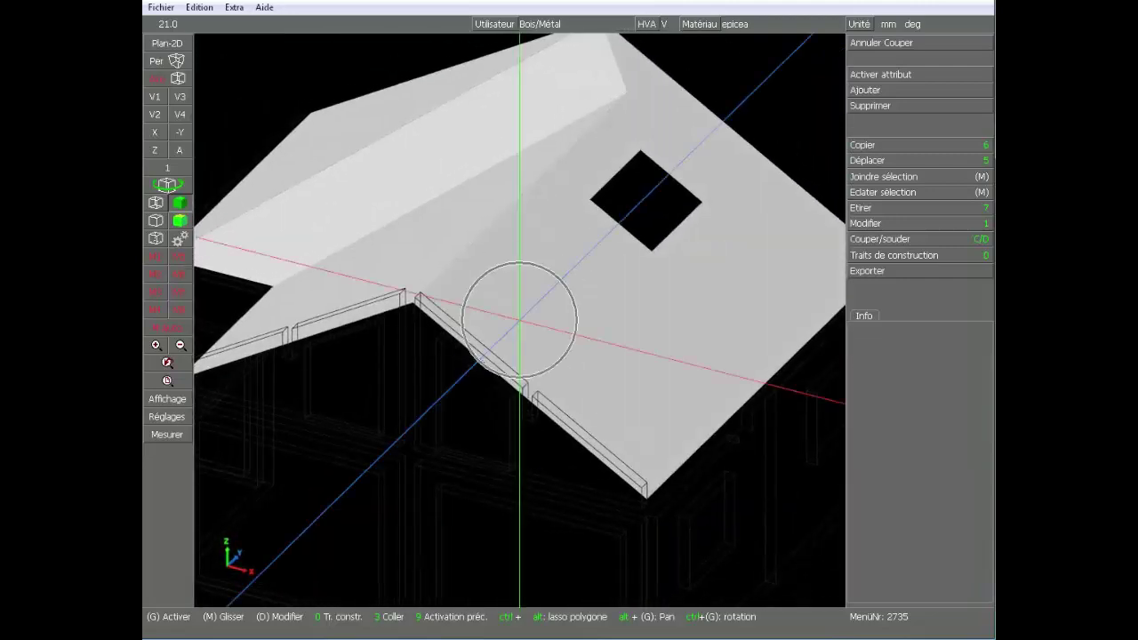
{"action": "scroll", "coordinate": [519, 320], "scroll_direction": "down", "scroll_amount": 4}
{"action": "scroll", "coordinate": [520, 320], "scroll_direction": "up", "scroll_amount": 2}
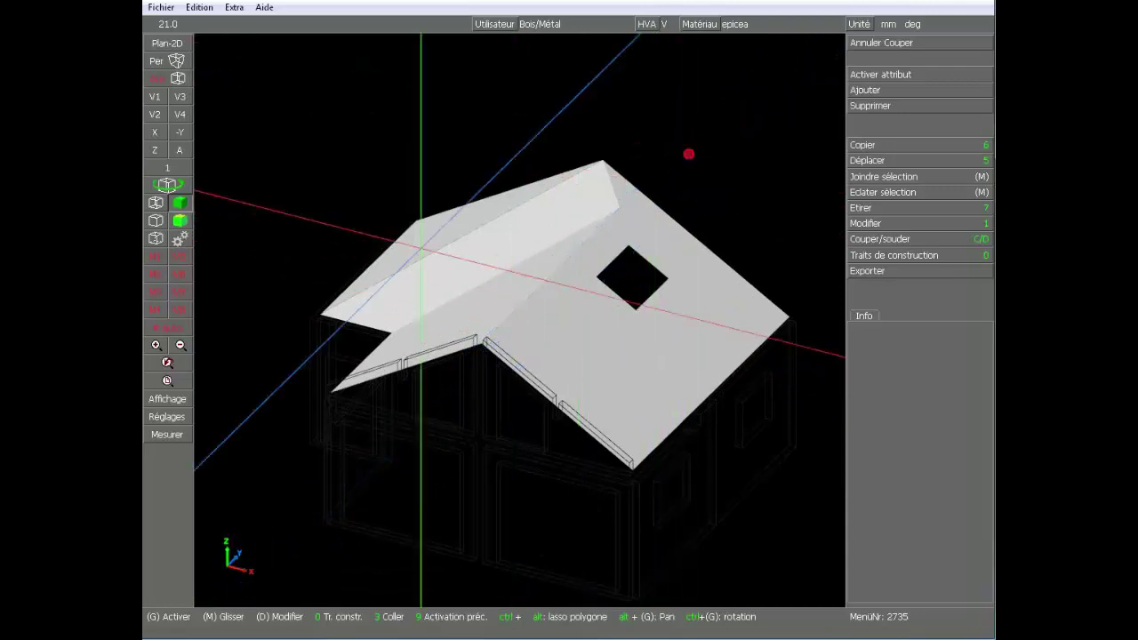
{"action": "left_click", "coordinate": [166, 401]}
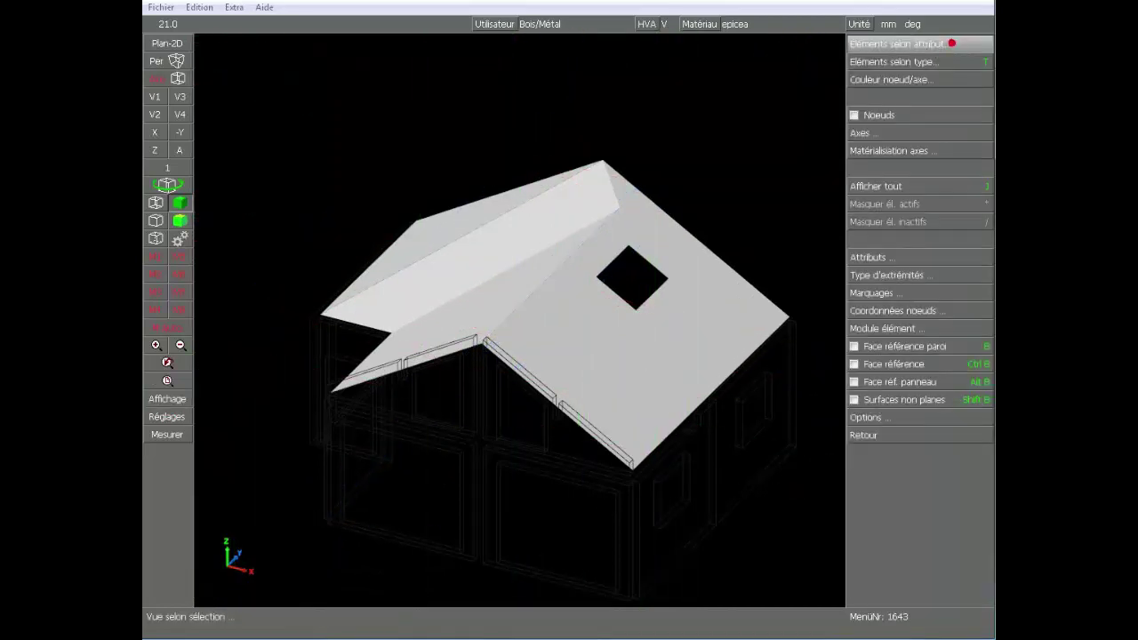
{"action": "left_click", "coordinate": [949, 43]}
{"action": "left_click", "coordinate": [905, 77]}
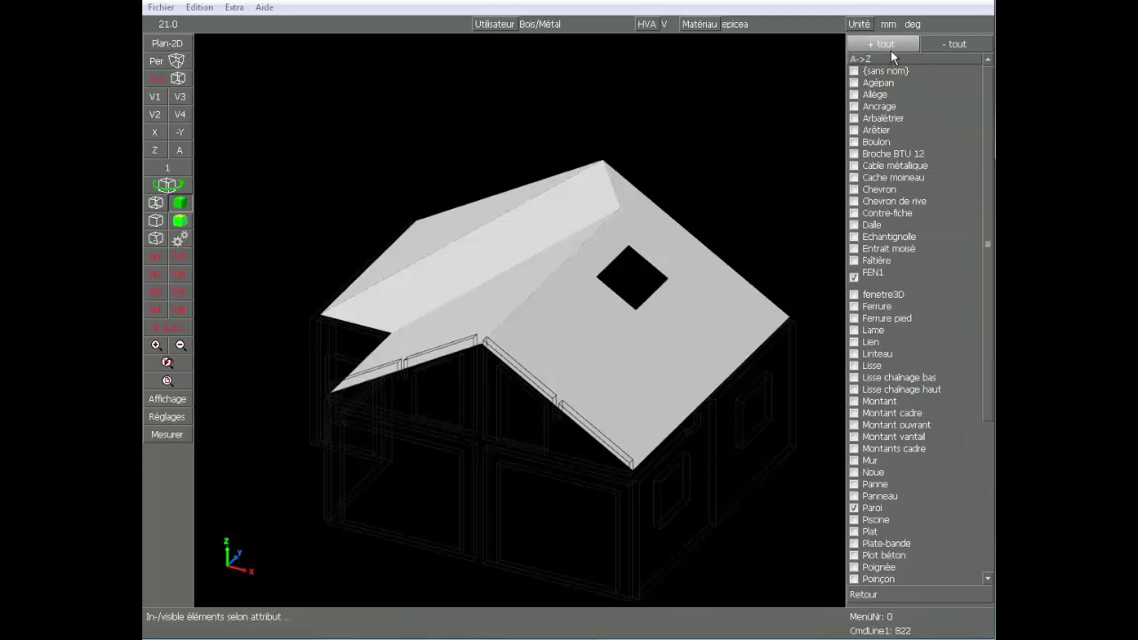
{"action": "right_click", "coordinate": [886, 50]}
{"action": "left_click", "coordinate": [912, 96]}
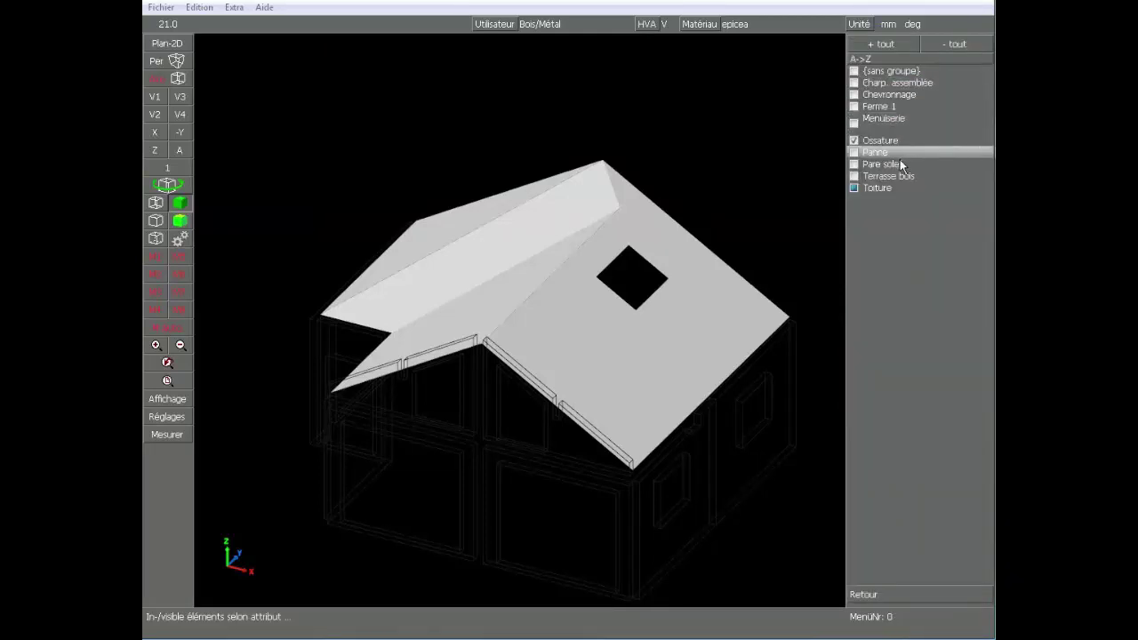
{"action": "left_click", "coordinate": [892, 152]}
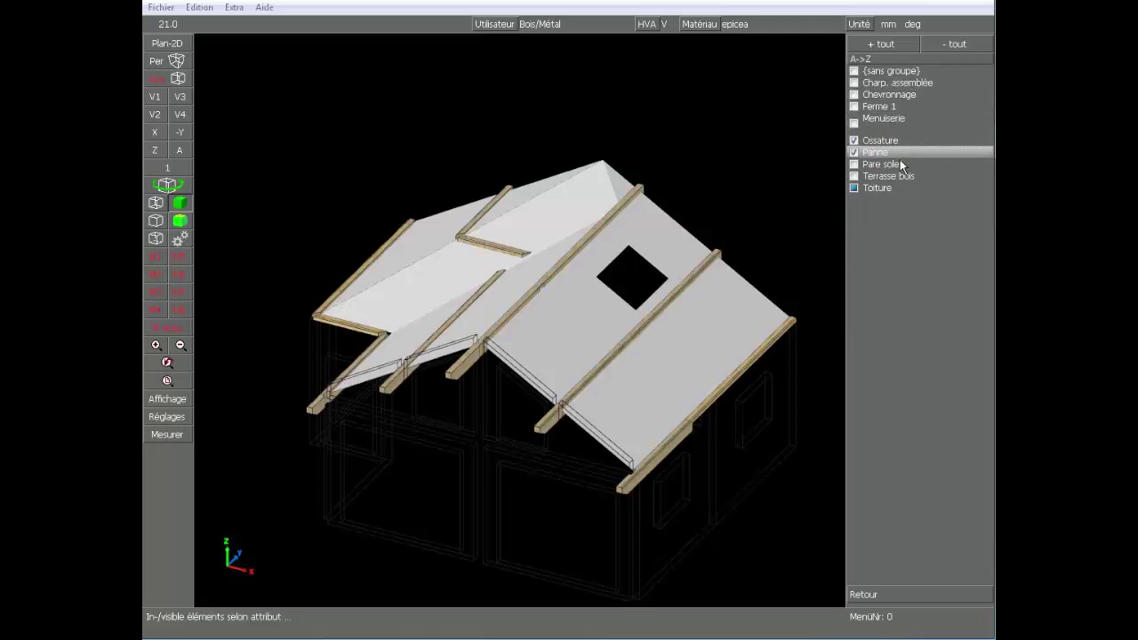
{"action": "left_click", "coordinate": [908, 82]}
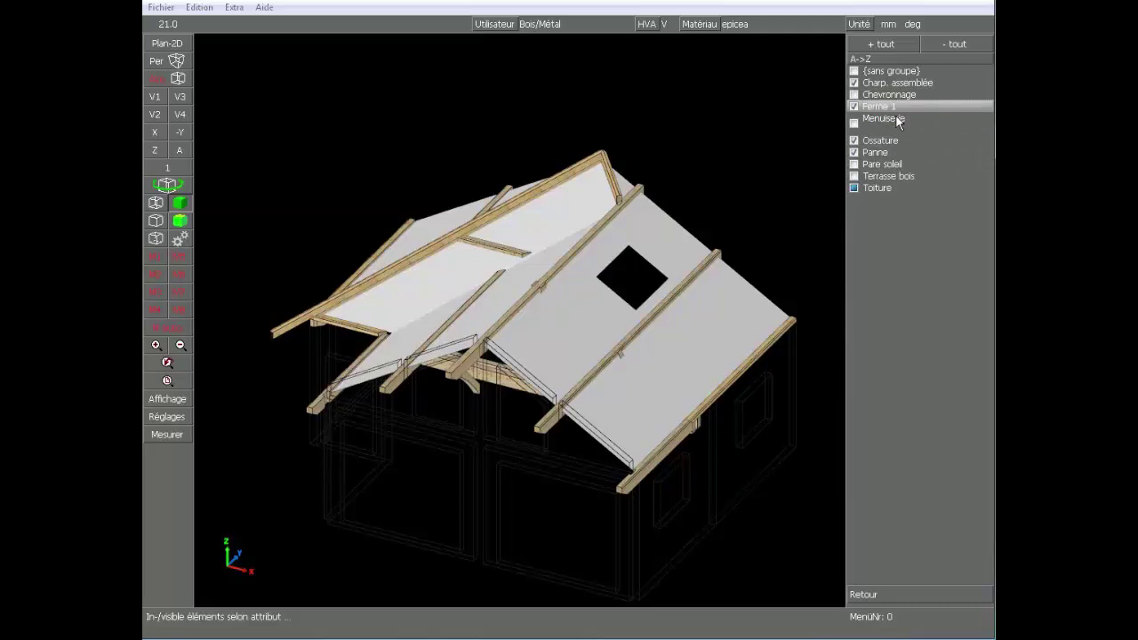
{"action": "right_click", "coordinate": [925, 103]}
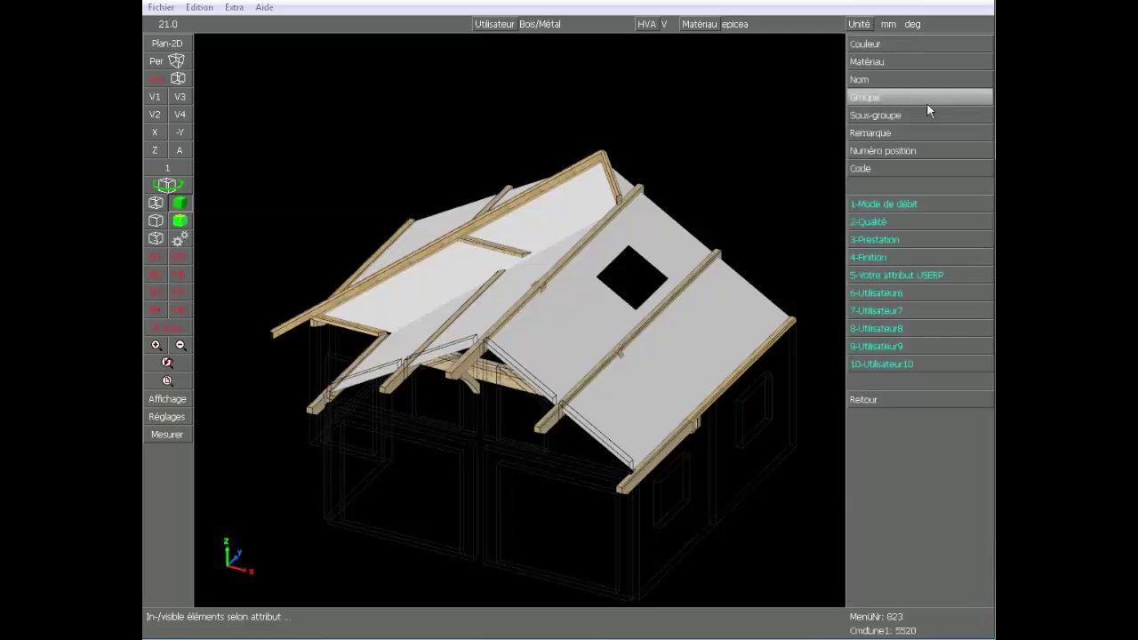
- Display the elements named Noue as well and return to the model
{"action": "right_click", "coordinate": [919, 96]}
{"action": "left_click", "coordinate": [906, 46]}
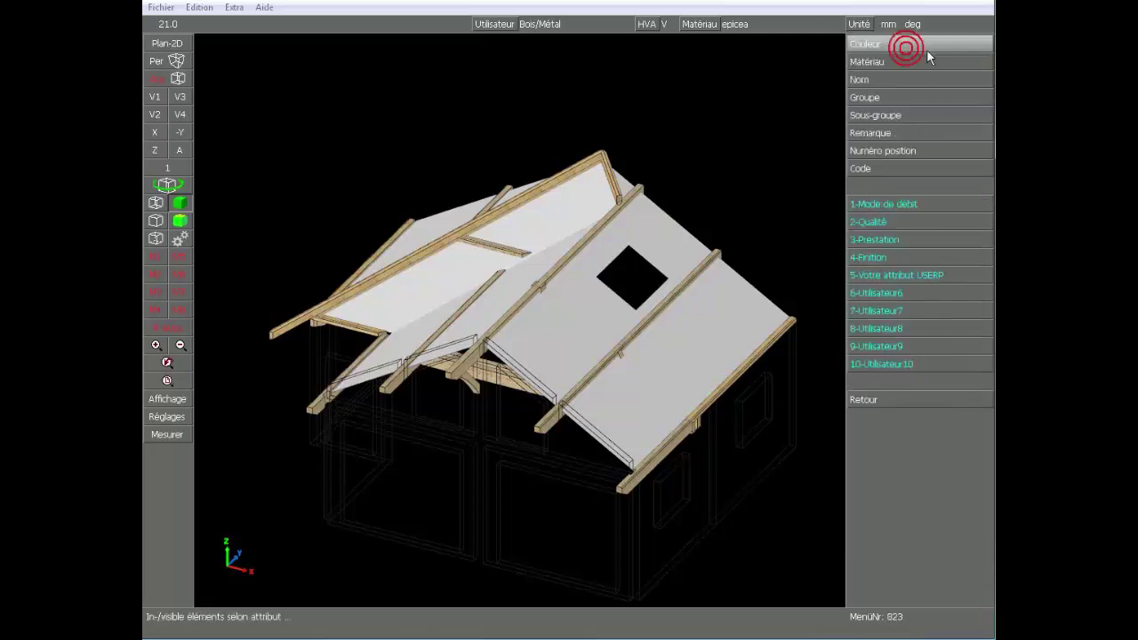
{"action": "left_click", "coordinate": [919, 87]}
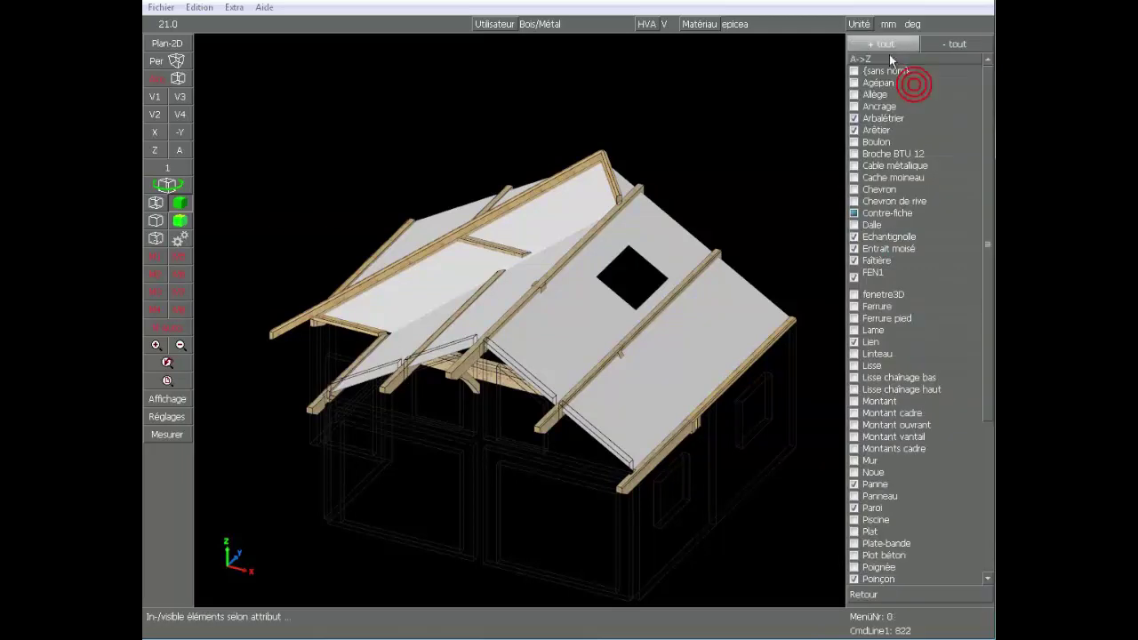
{"action": "left_click", "coordinate": [894, 476]}
{"action": "right_click", "coordinate": [892, 477]}
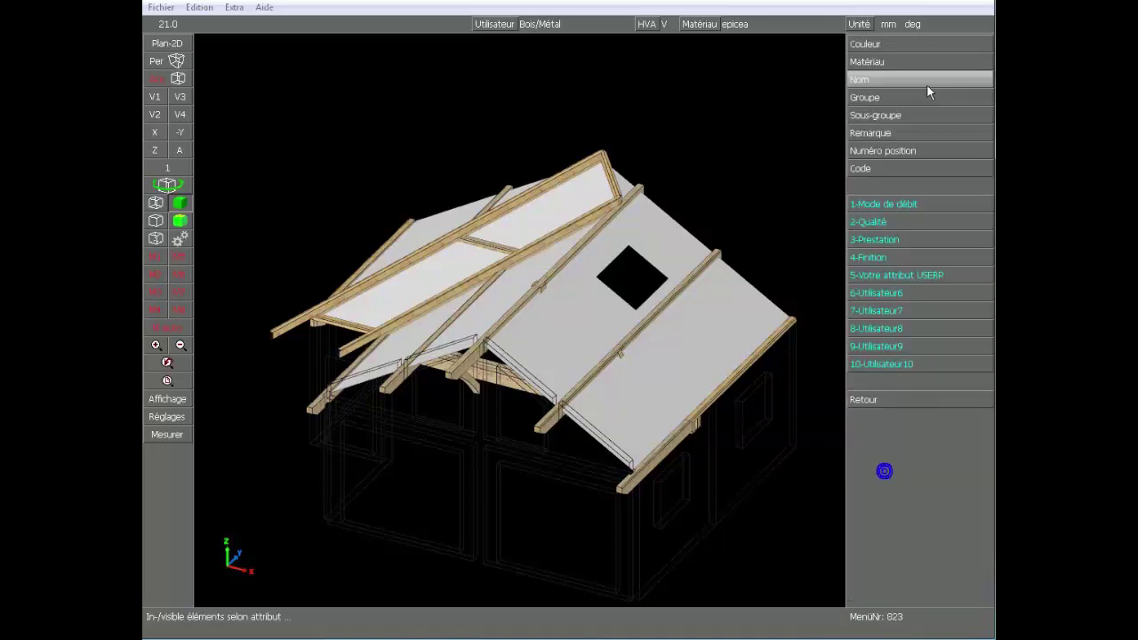
{"action": "right_click", "coordinate": [926, 83]}
{"action": "right_click", "coordinate": [927, 50]}
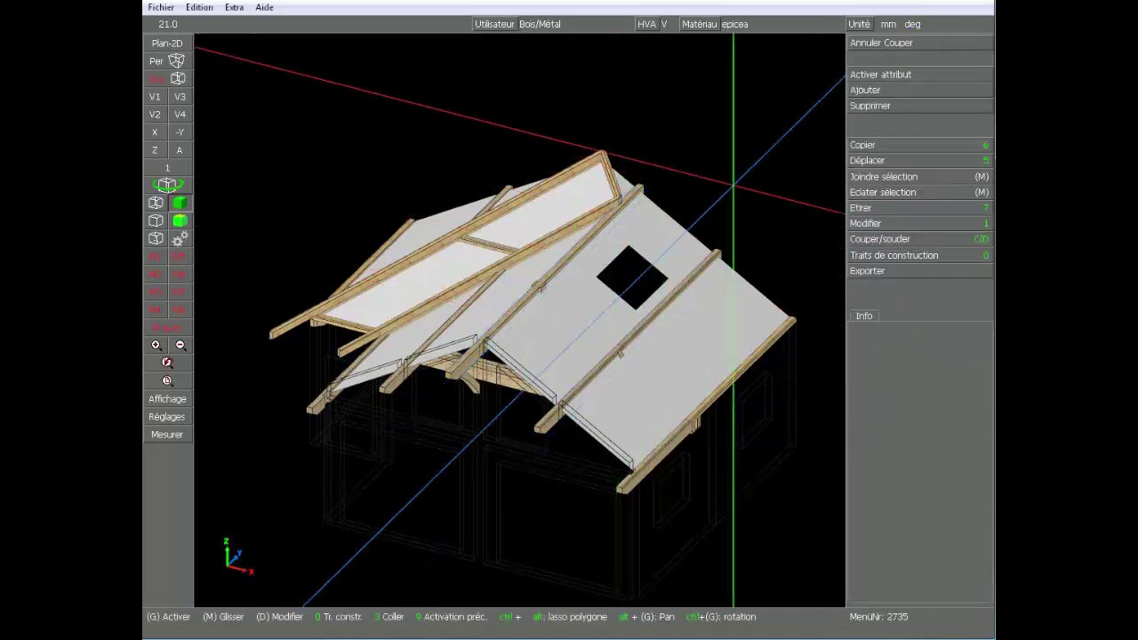
- Select the roof purlins, both valley rafters and the short timbers that link them
{"action": "left_click", "coordinate": [640, 181]}
{"action": "left_click", "coordinate": [602, 200]}
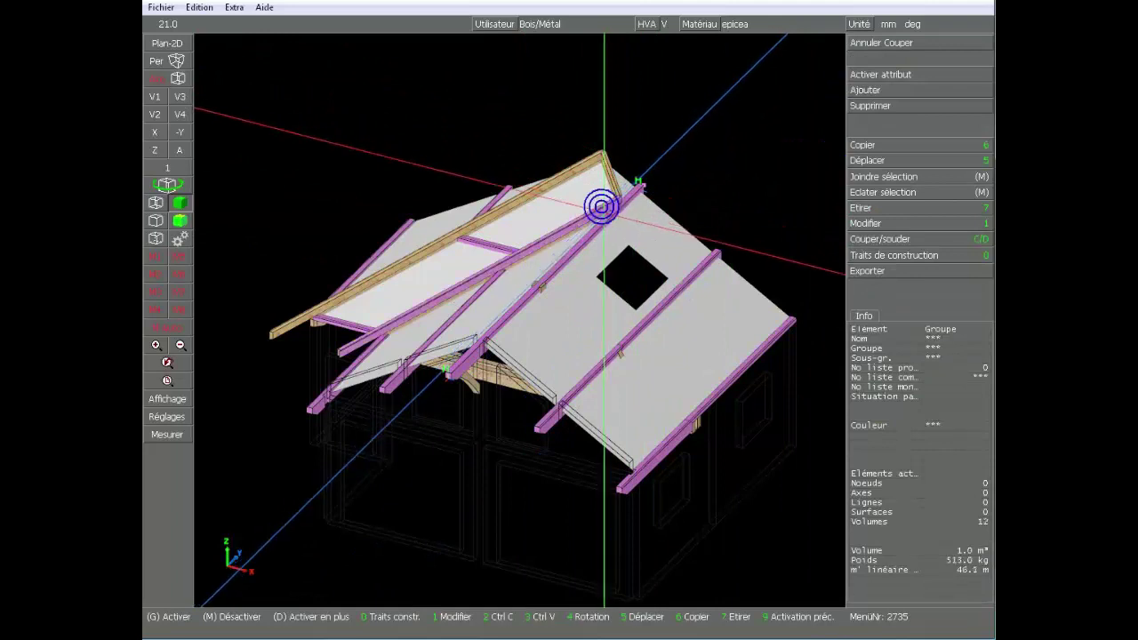
{"action": "scroll", "coordinate": [602, 201], "scroll_direction": "up", "scroll_amount": 5}
{"action": "left_click", "coordinate": [540, 297]}
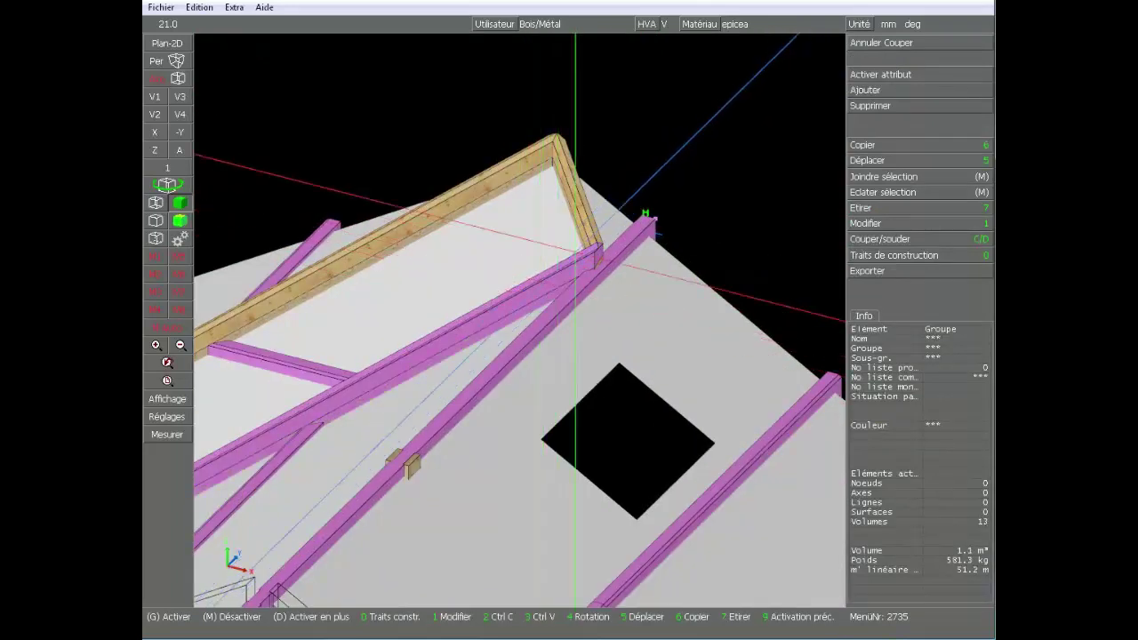
{"action": "left_click", "coordinate": [585, 228]}
{"action": "scroll", "coordinate": [602, 204], "scroll_direction": "up", "scroll_amount": 5}
{"action": "scroll", "coordinate": [512, 311], "scroll_direction": "down", "scroll_amount": 3}
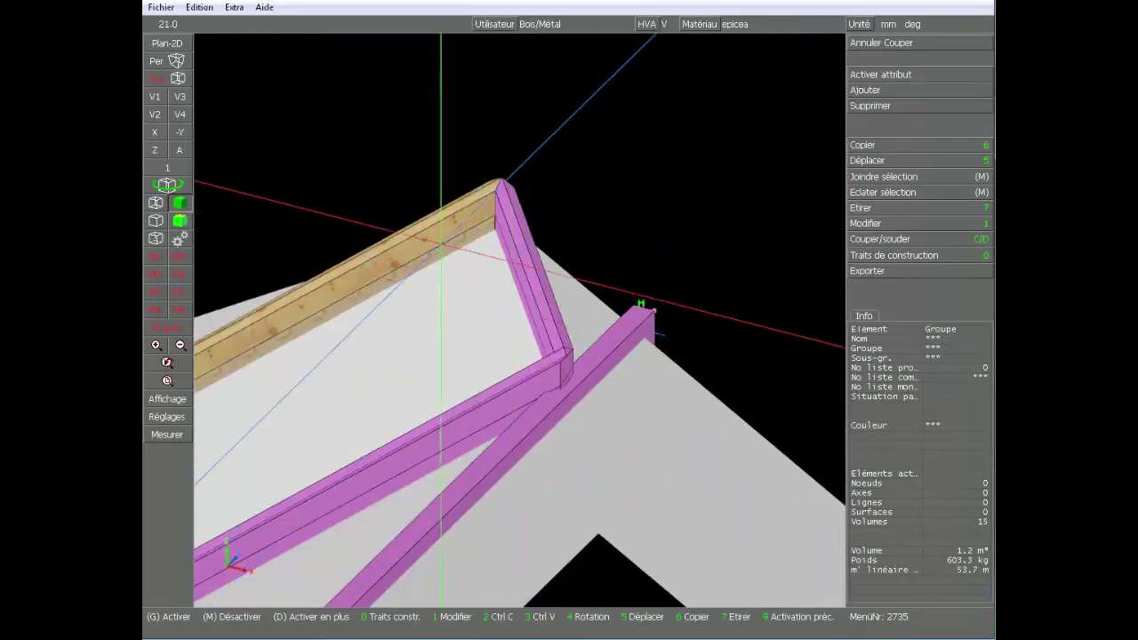
{"action": "left_click", "coordinate": [441, 247]}
{"action": "left_click", "coordinate": [435, 231]}
{"action": "scroll", "coordinate": [502, 356], "scroll_direction": "down", "scroll_amount": 6}
{"action": "scroll", "coordinate": [543, 316], "scroll_direction": "up", "scroll_amount": 8}
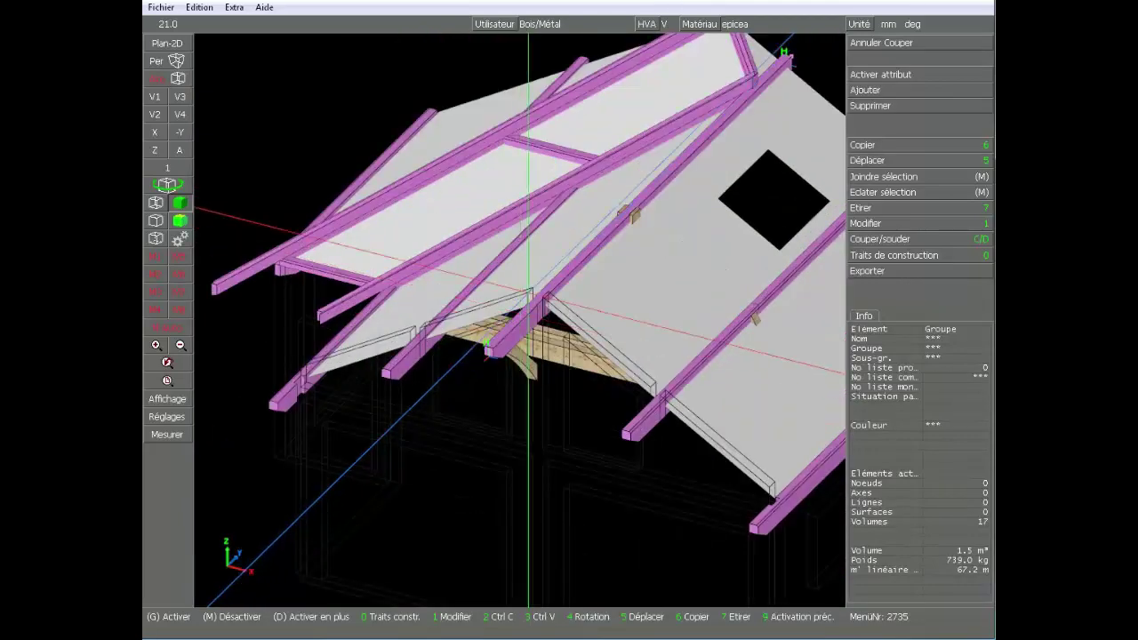
- Add the truss timbers and small blocks on the purlins to the selection, leaving the ceiling surfaces out of it
{"action": "middle_click_drag", "start_coordinate": [544, 315], "coordinate": [490, 325]}
{"action": "scroll", "coordinate": [501, 304], "scroll_direction": "down", "scroll_amount": 5}
{"action": "scroll", "coordinate": [501, 304], "scroll_direction": "up", "scroll_amount": 5}
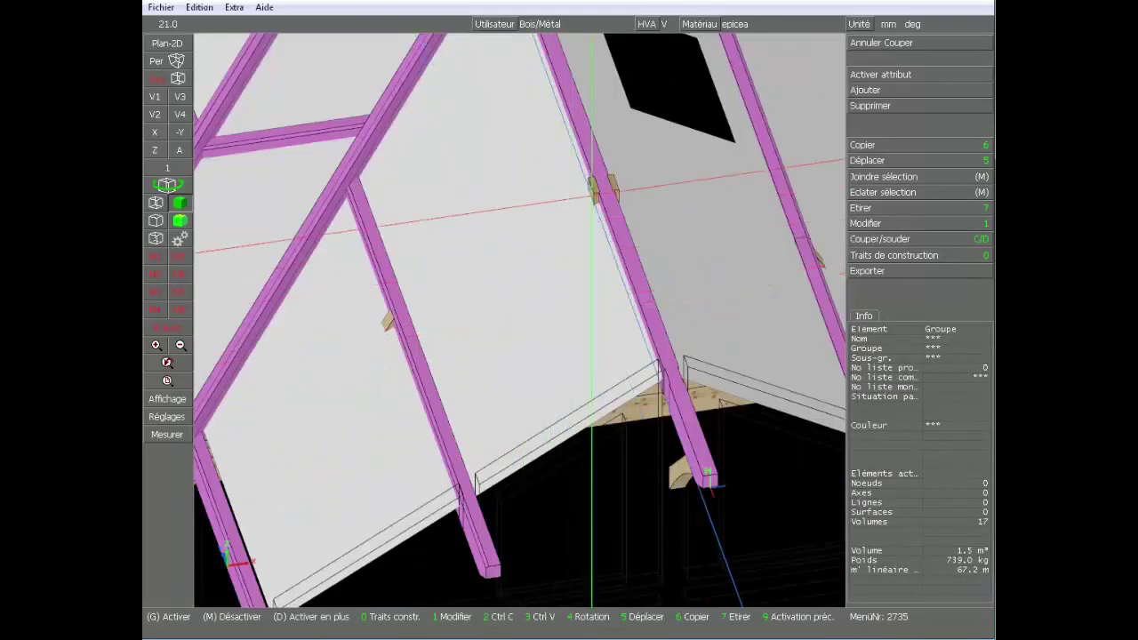
{"action": "left_click", "coordinate": [598, 184]}
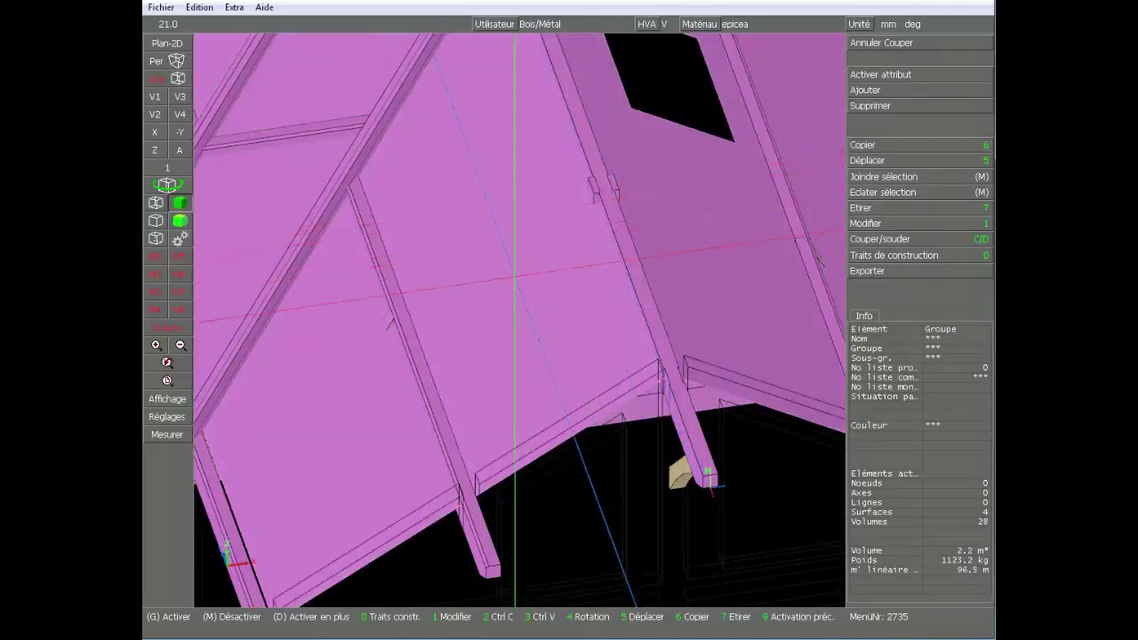
{"action": "middle_click", "coordinate": [519, 330]}
{"action": "scroll", "coordinate": [511, 292], "scroll_direction": "down", "scroll_amount": 5}
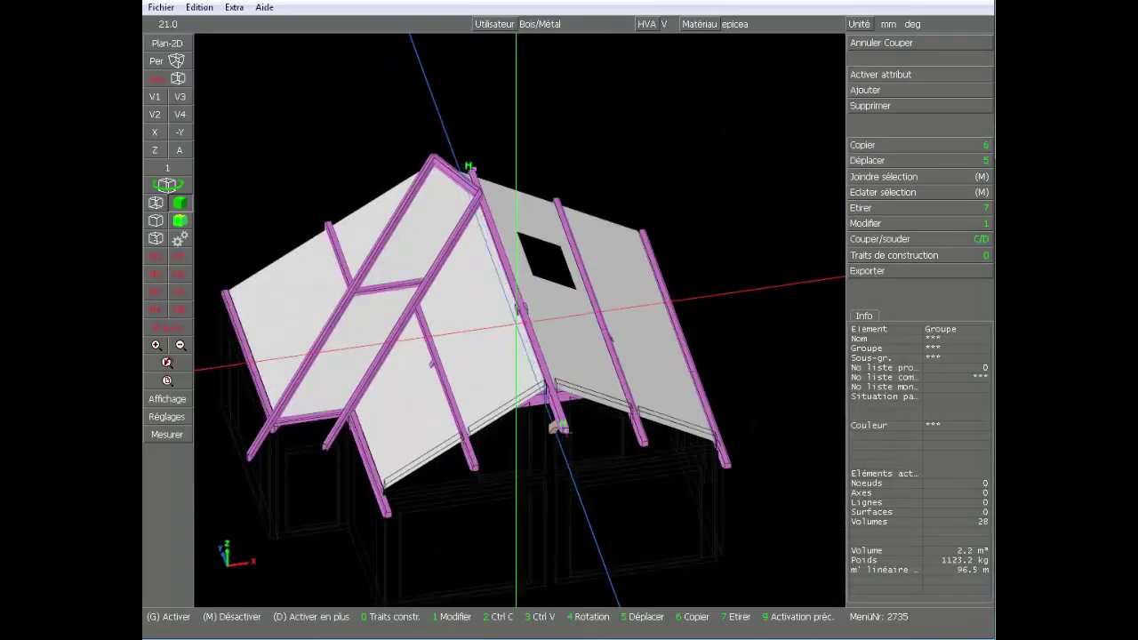
- Notch the white ceiling surfaces around the roof timbers using Entailler with the active elements as hard and the ceiling as soft
{"action": "left_click", "coordinate": [895, 242]}
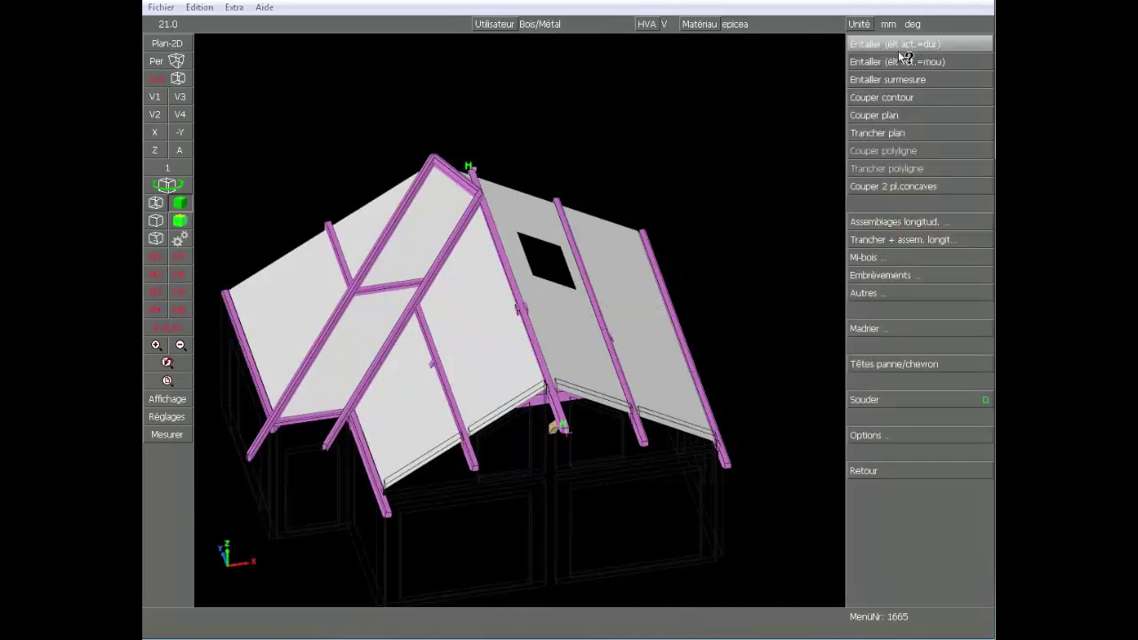
{"action": "left_click", "coordinate": [940, 60]}
{"action": "left_click", "coordinate": [656, 356]}
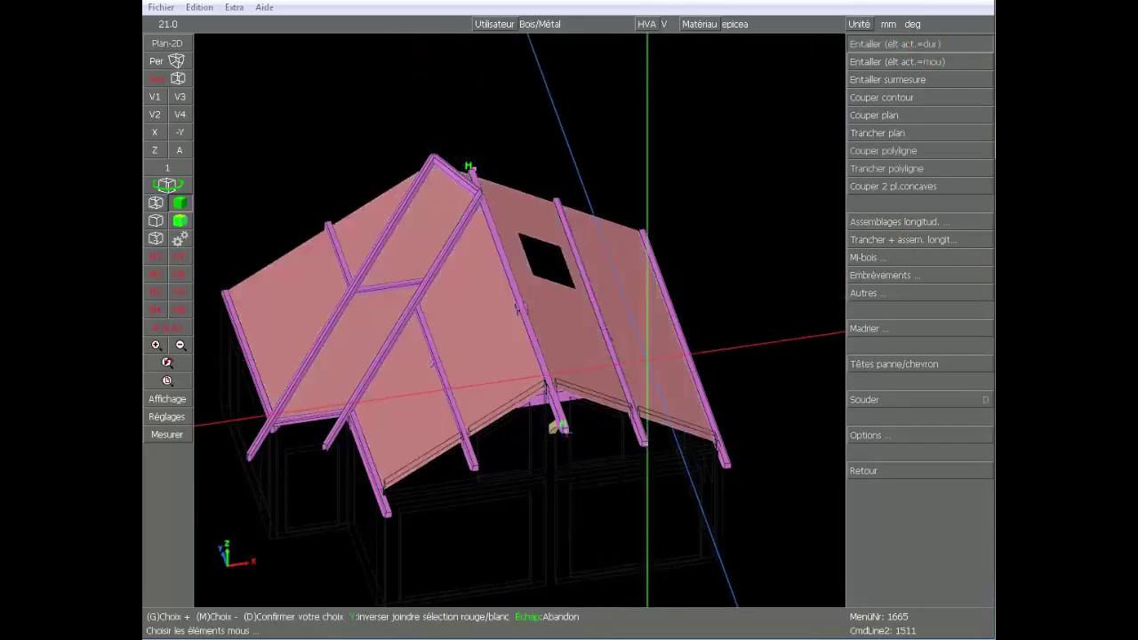
{"action": "right_click", "coordinate": [642, 341]}
{"action": "left_click", "coordinate": [914, 81]}
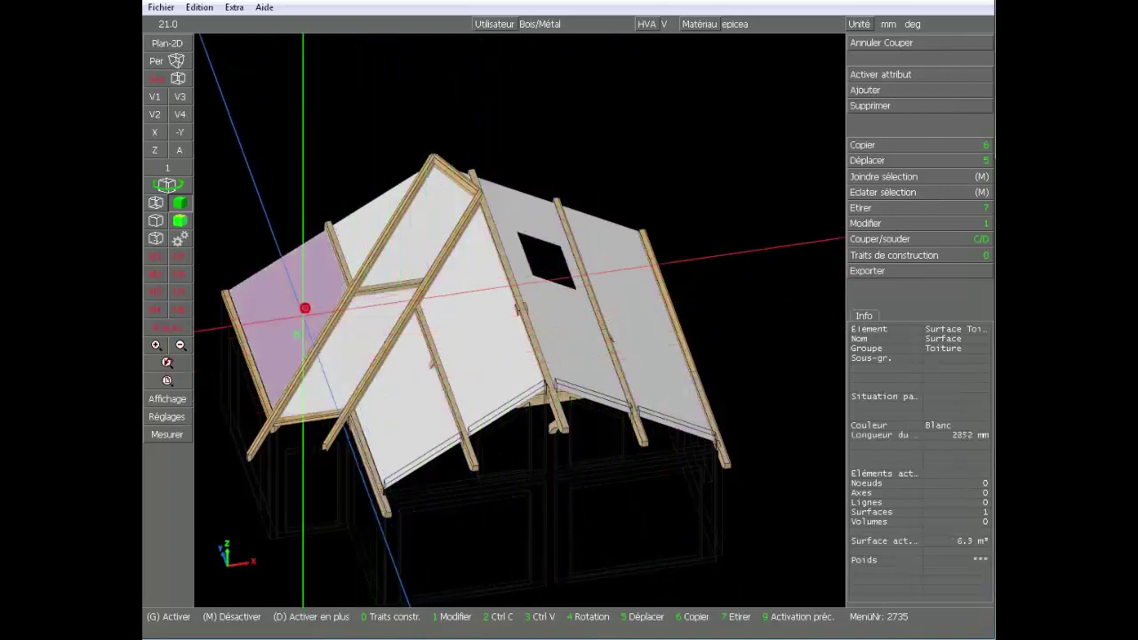
- Check the notched ceiling, then display the whole house model and examine the extension's gable front and roof edge
{"action": "middle_click_drag", "start_coordinate": [338, 319], "coordinate": [622, 306]}
{"action": "middle_click_drag", "start_coordinate": [718, 345], "coordinate": [551, 347]}
{"action": "scroll", "coordinate": [722, 334], "scroll_direction": "up", "scroll_amount": 5}
{"action": "scroll", "coordinate": [533, 329], "scroll_direction": "down", "scroll_amount": 5}
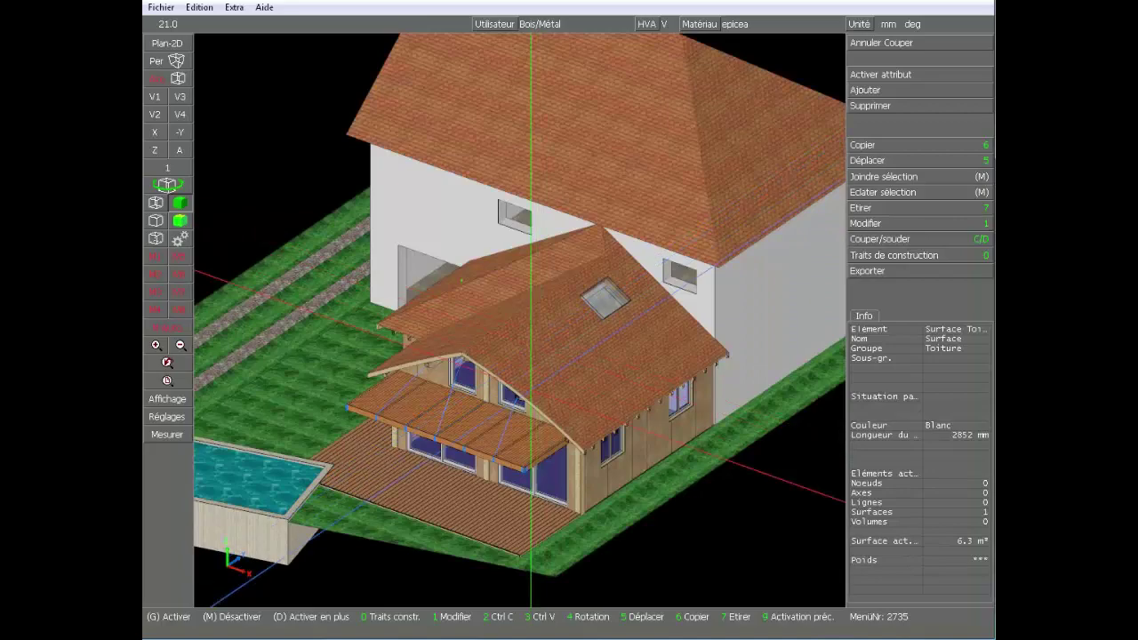
{"action": "scroll", "coordinate": [541, 445], "scroll_direction": "up", "scroll_amount": 5}
{"action": "middle_click_drag", "start_coordinate": [541, 444], "coordinate": [579, 405]}
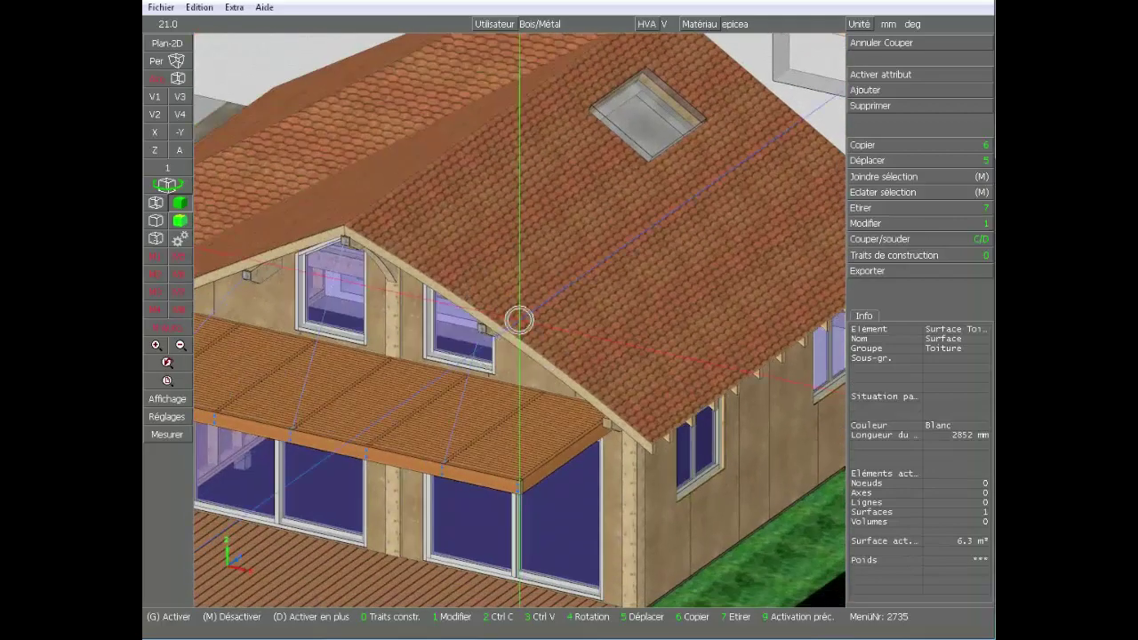
{"action": "mouse_move", "coordinate": [519, 318]}
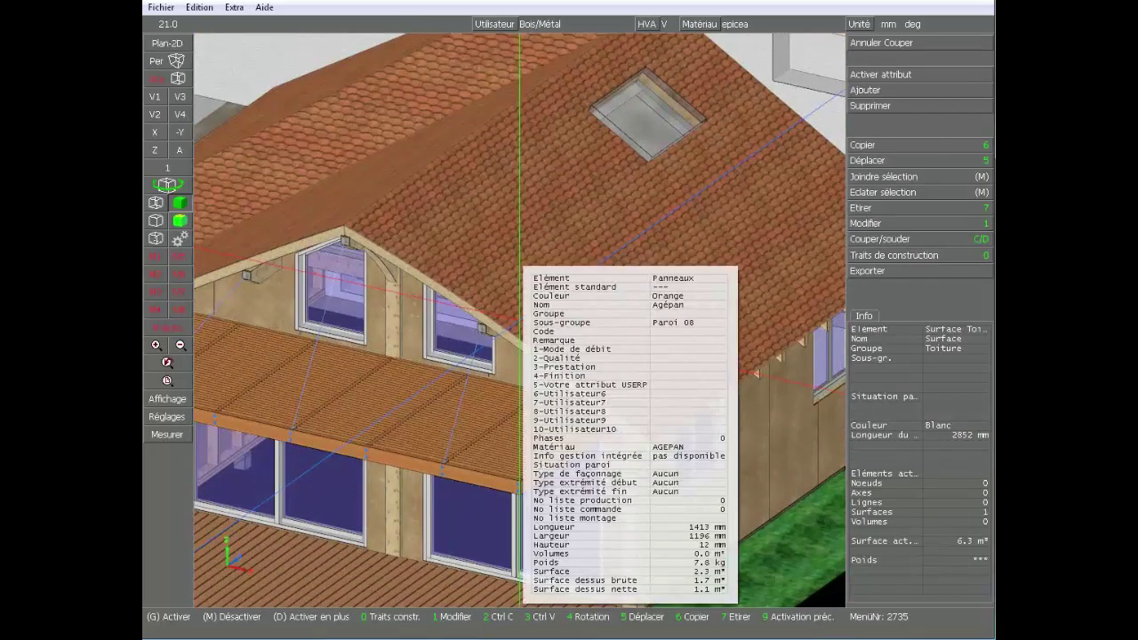
{"action": "scroll", "coordinate": [519, 319], "scroll_direction": "down", "scroll_amount": 5}
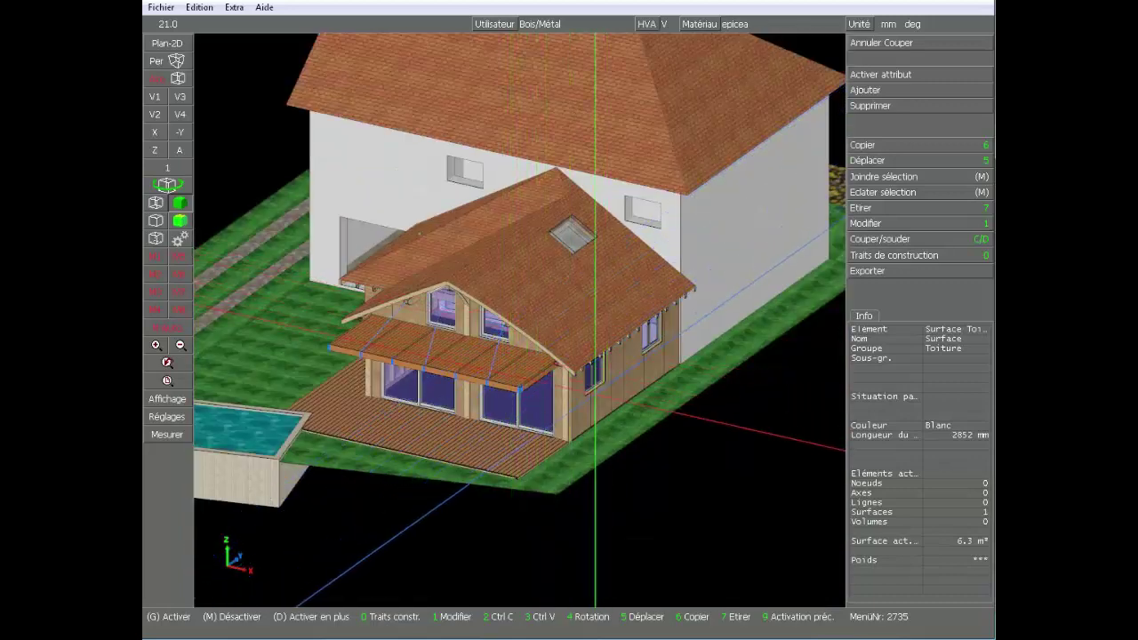
- Examine the extension's long side wall, its windows and panels, and the junction with the existing house
{"action": "scroll", "coordinate": [519, 318], "scroll_direction": "up", "scroll_amount": 8}
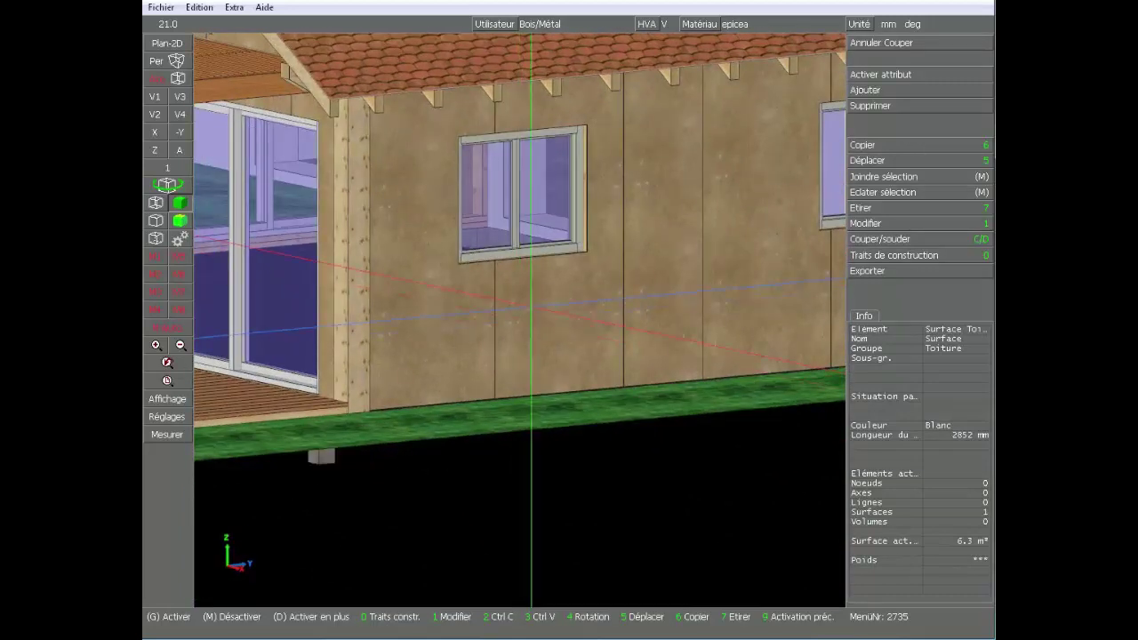
{"action": "scroll", "coordinate": [520, 319], "scroll_direction": "down", "scroll_amount": 3}
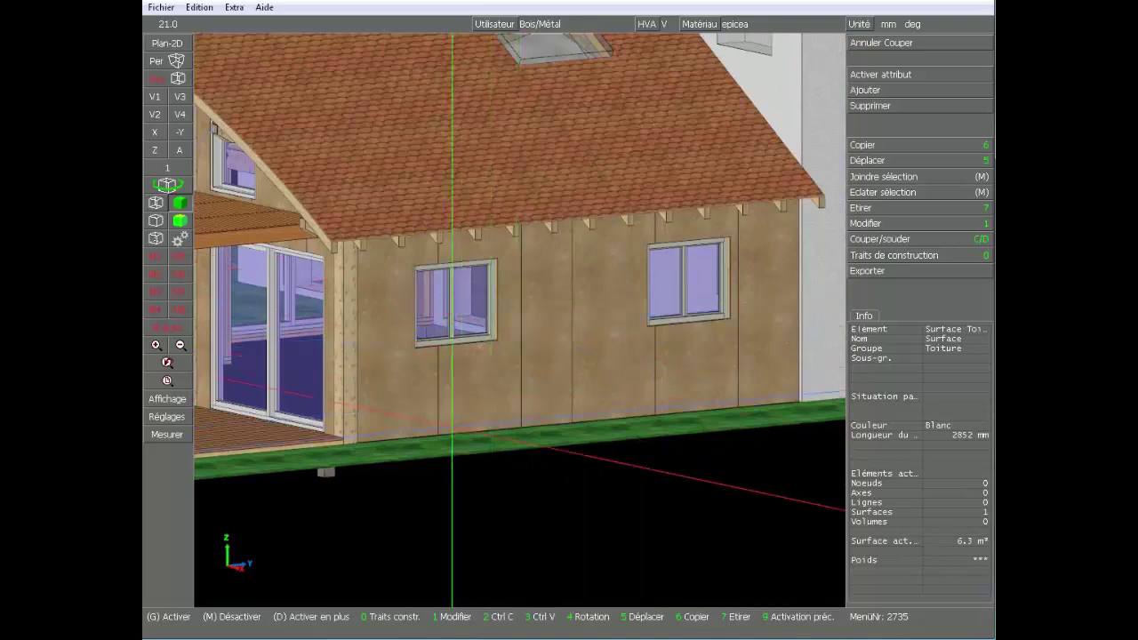
{"action": "scroll", "coordinate": [541, 309], "scroll_direction": "up", "scroll_amount": 3}
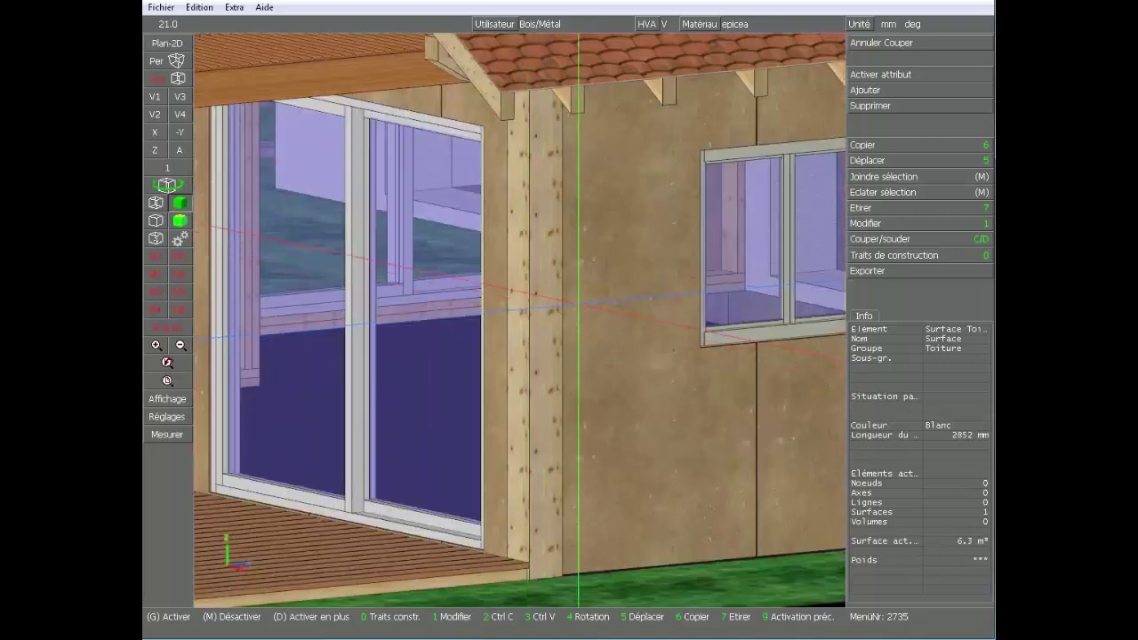
{"action": "scroll", "coordinate": [577, 302], "scroll_direction": "down", "scroll_amount": 5}
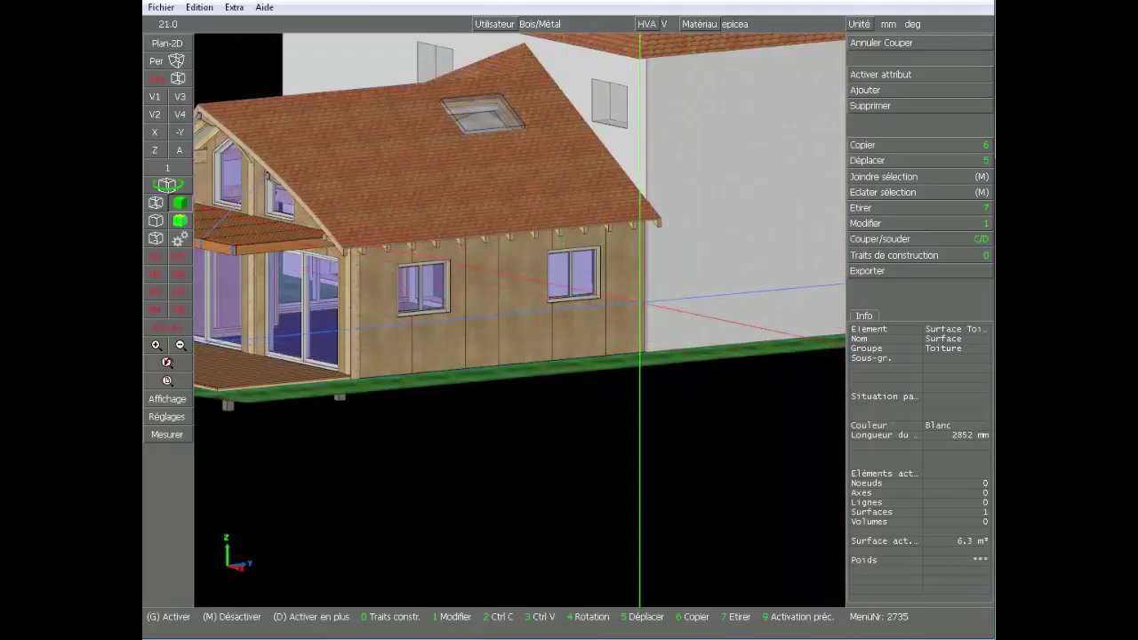
{"action": "scroll", "coordinate": [520, 307], "scroll_direction": "down", "scroll_amount": 5}
{"action": "scroll", "coordinate": [520, 307], "scroll_direction": "up", "scroll_amount": 5}
{"action": "middle_click_drag", "start_coordinate": [734, 373], "coordinate": [400, 319], "text": "ctrl"}
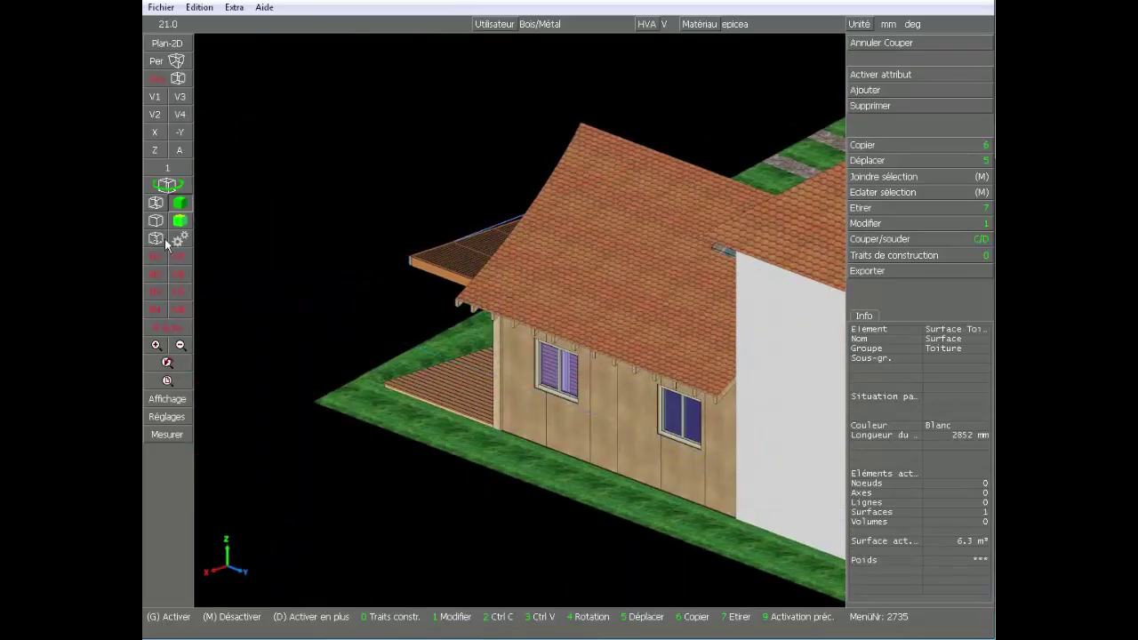
- Show the model in wireframe and open a horizontal 2D work plane through the bottom front corner of the extension's wall
{"action": "left_click", "coordinate": [161, 204]}
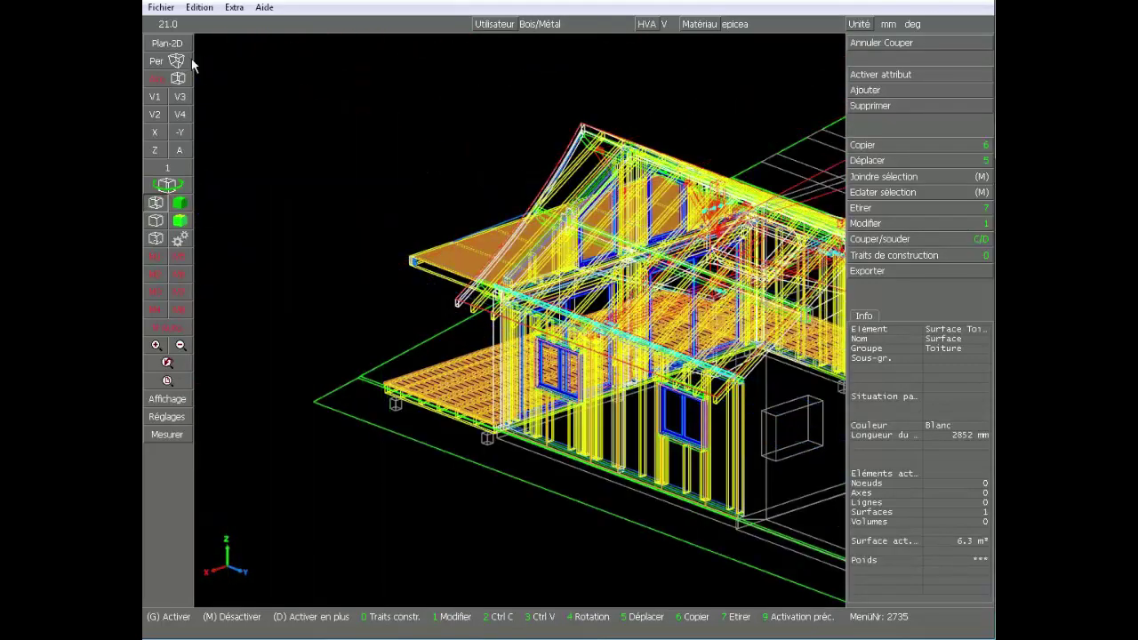
{"action": "left_click", "coordinate": [171, 43]}
{"action": "left_click", "coordinate": [928, 82]}
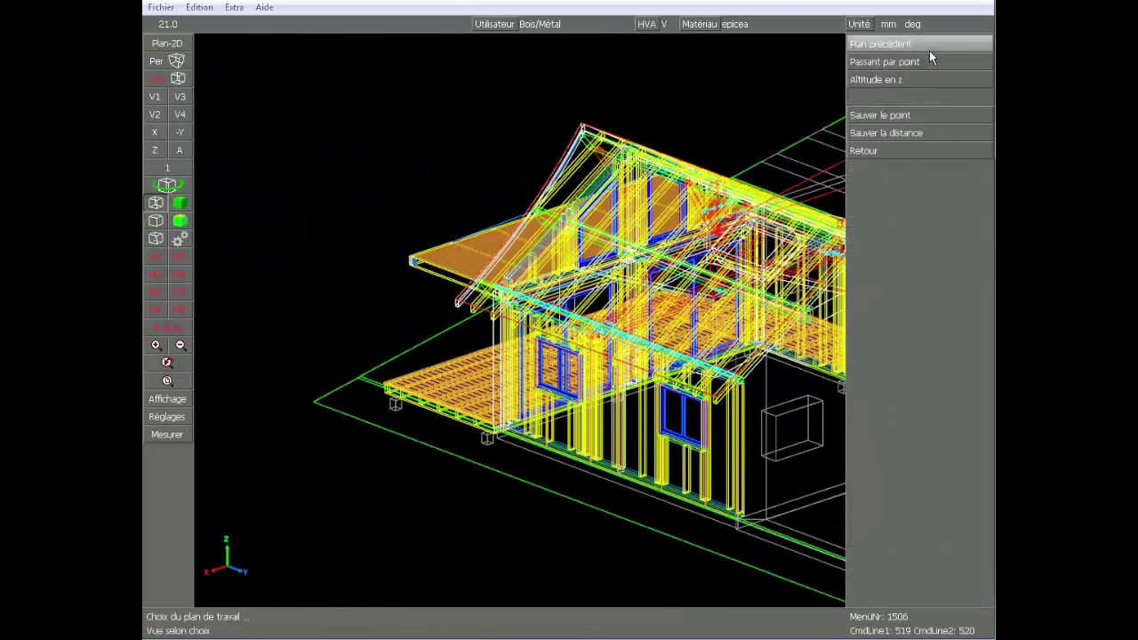
{"action": "left_click", "coordinate": [929, 62]}
{"action": "scroll", "coordinate": [521, 432], "scroll_direction": "up", "scroll_amount": 5}
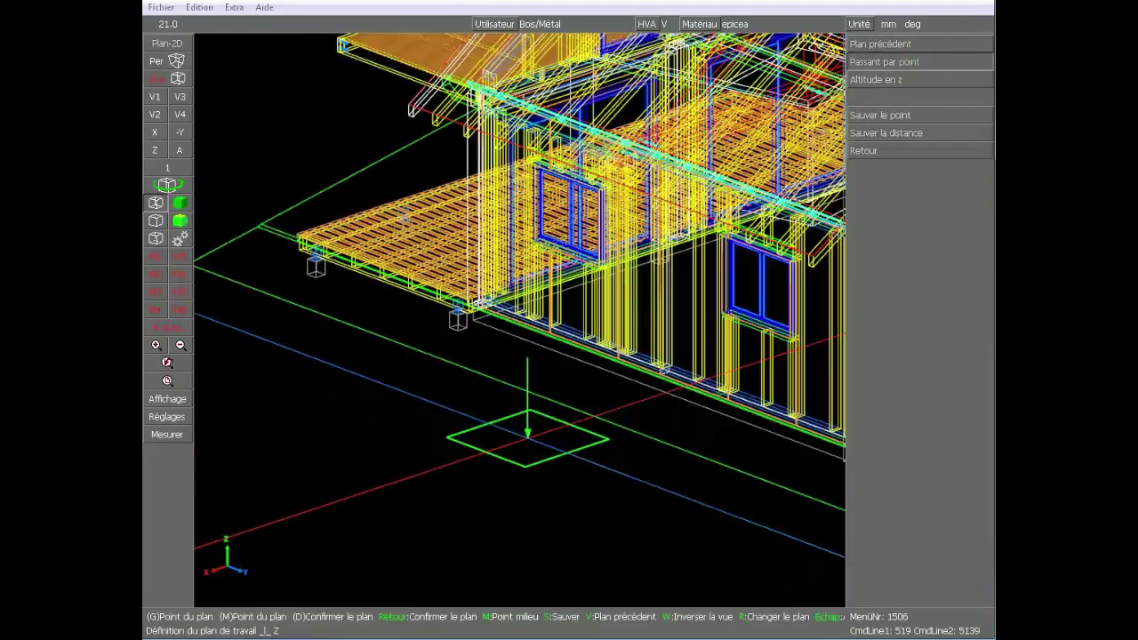
{"action": "scroll", "coordinate": [520, 321], "scroll_direction": "up", "scroll_amount": 2}
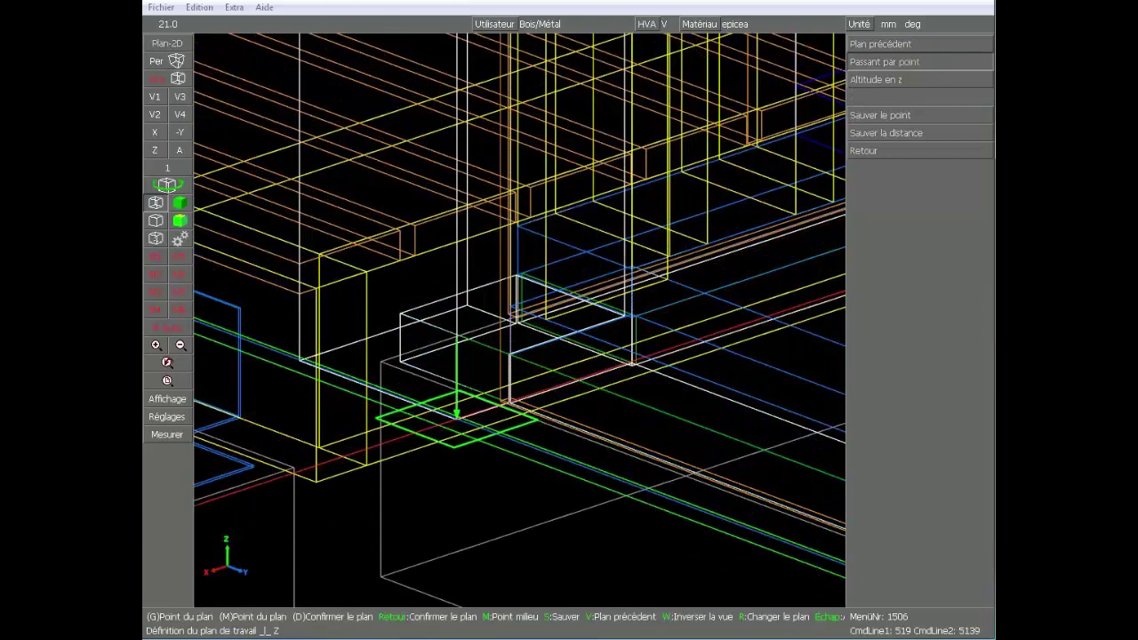
{"action": "left_click", "coordinate": [456, 419]}
{"action": "left_click", "coordinate": [515, 447]}
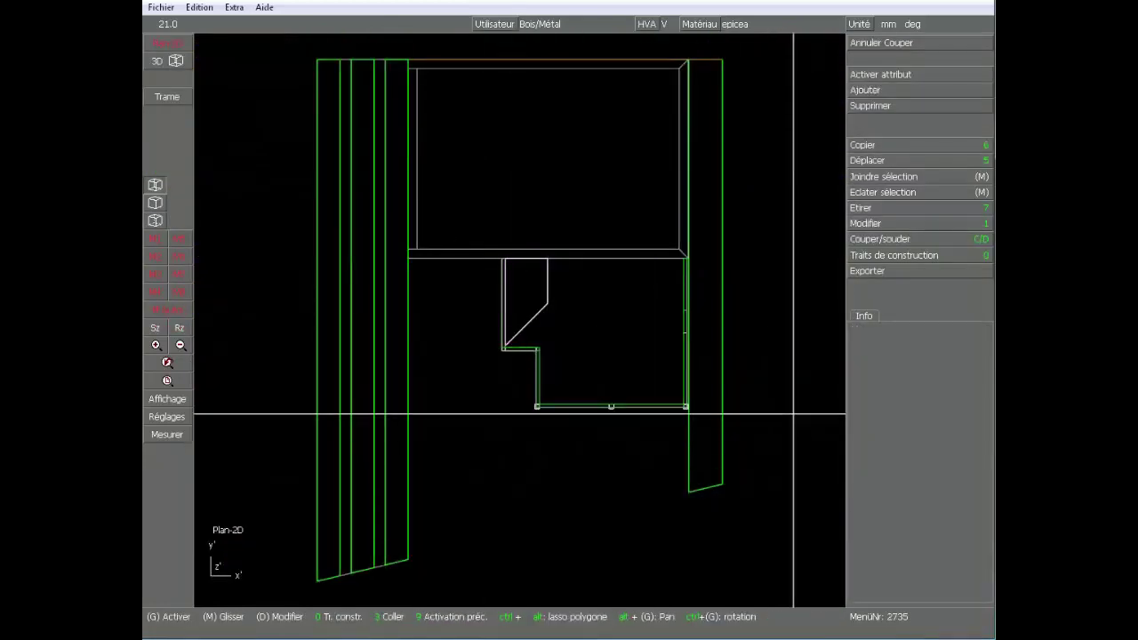
- Delete the polygon with the slanted edge inside the stepped wall, next to the existing house
{"action": "left_click", "coordinate": [530, 298]}
{"action": "key", "text": "Delete"}
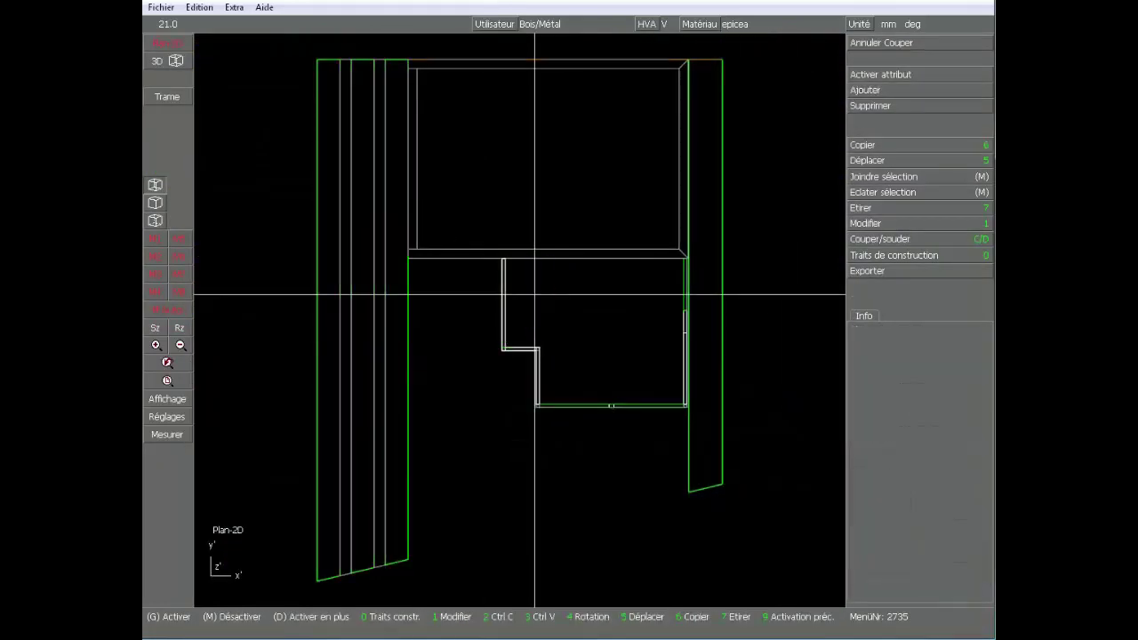
{"action": "left_click", "coordinate": [834, 416]}
- Draw parallel construction lines 50 mm outside the three segments of the stepped side wall
{"action": "scroll", "coordinate": [686, 289], "scroll_direction": "up", "scroll_amount": 4}
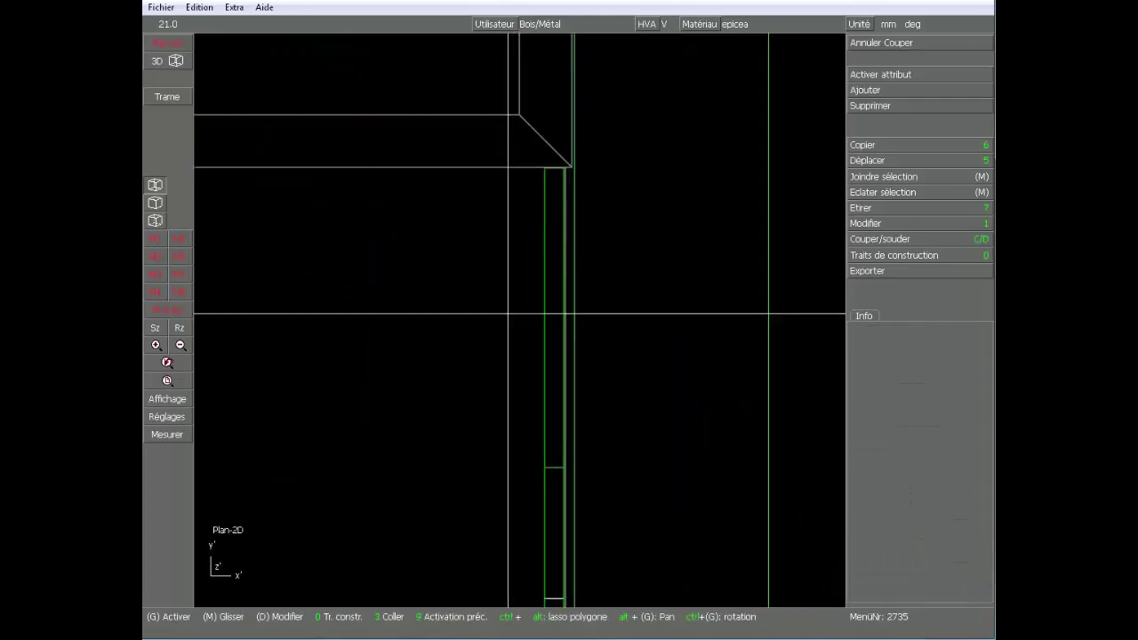
{"action": "scroll", "coordinate": [539, 320], "scroll_direction": "down", "scroll_amount": 3}
{"action": "scroll", "coordinate": [520, 320], "scroll_direction": "up", "scroll_amount": 2}
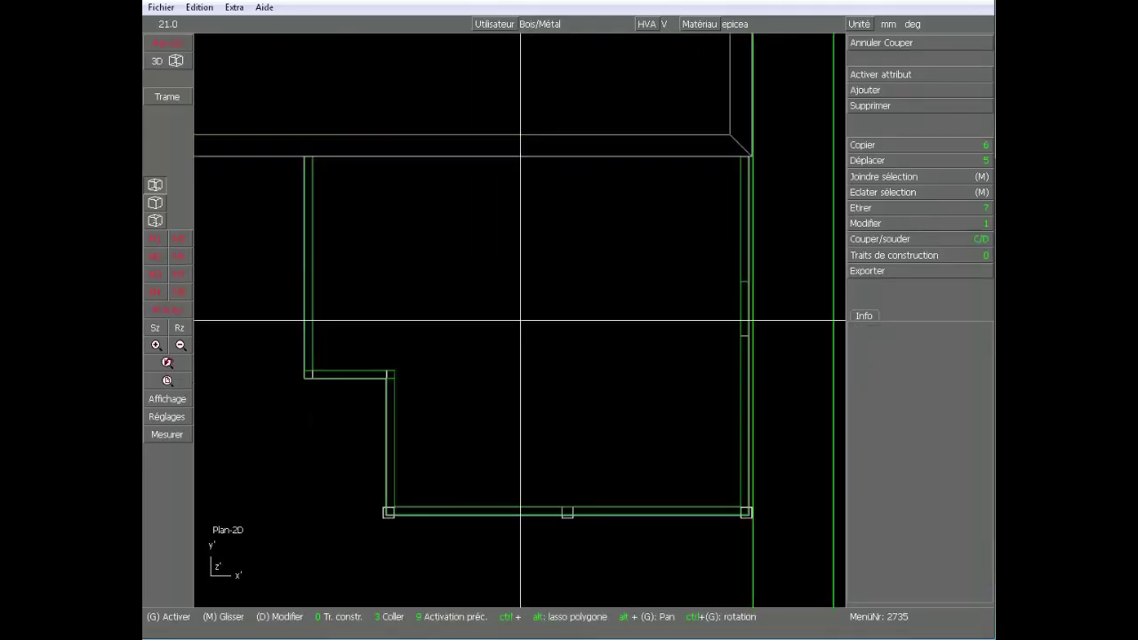
{"action": "left_click", "coordinate": [909, 260]}
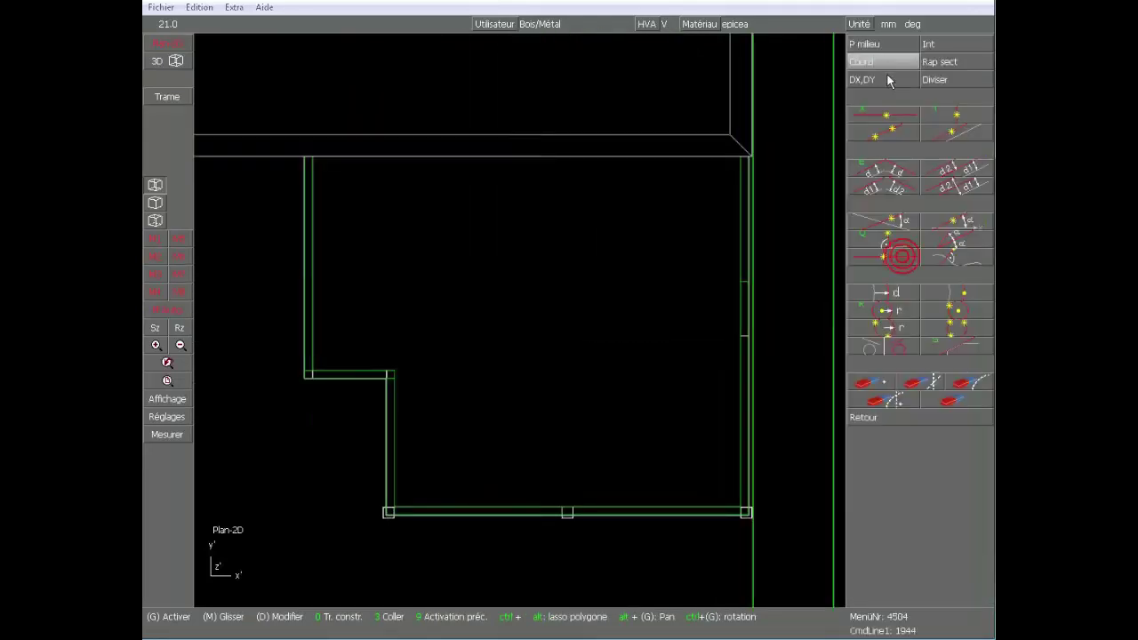
{"action": "left_click", "coordinate": [884, 178]}
{"action": "type", "text": "50"}
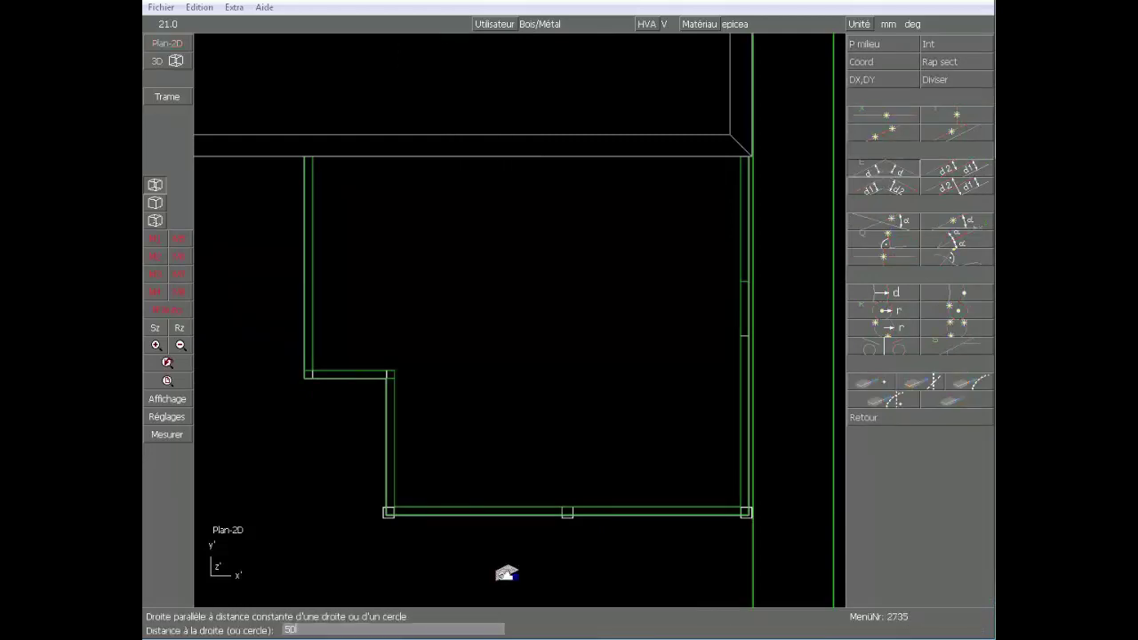
{"action": "key", "text": "Return"}
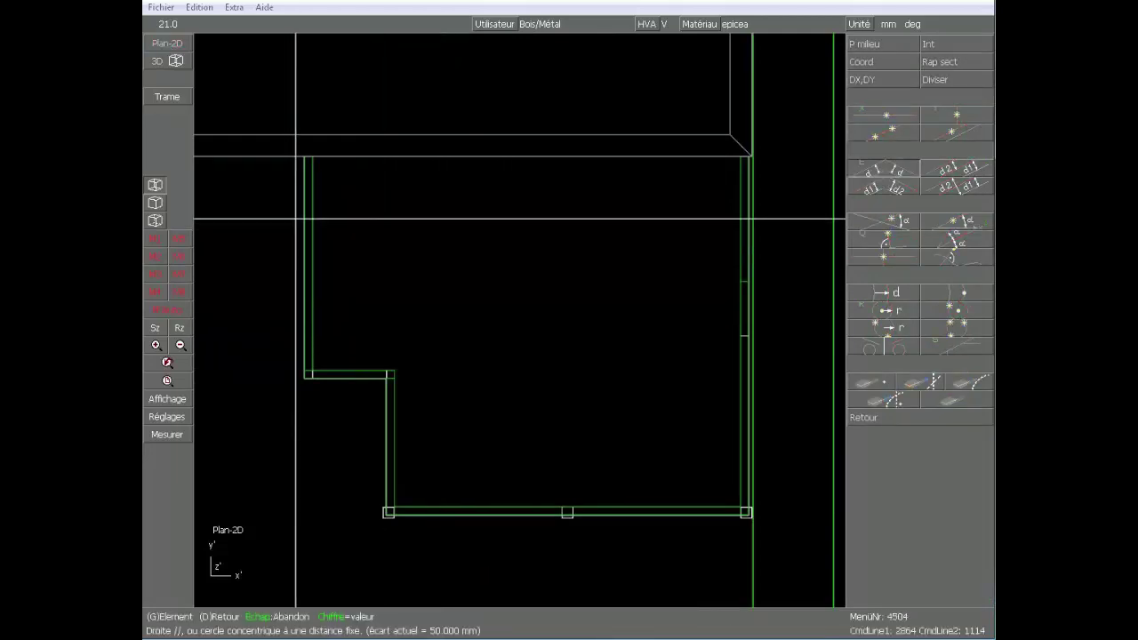
{"action": "left_click", "coordinate": [337, 385]}
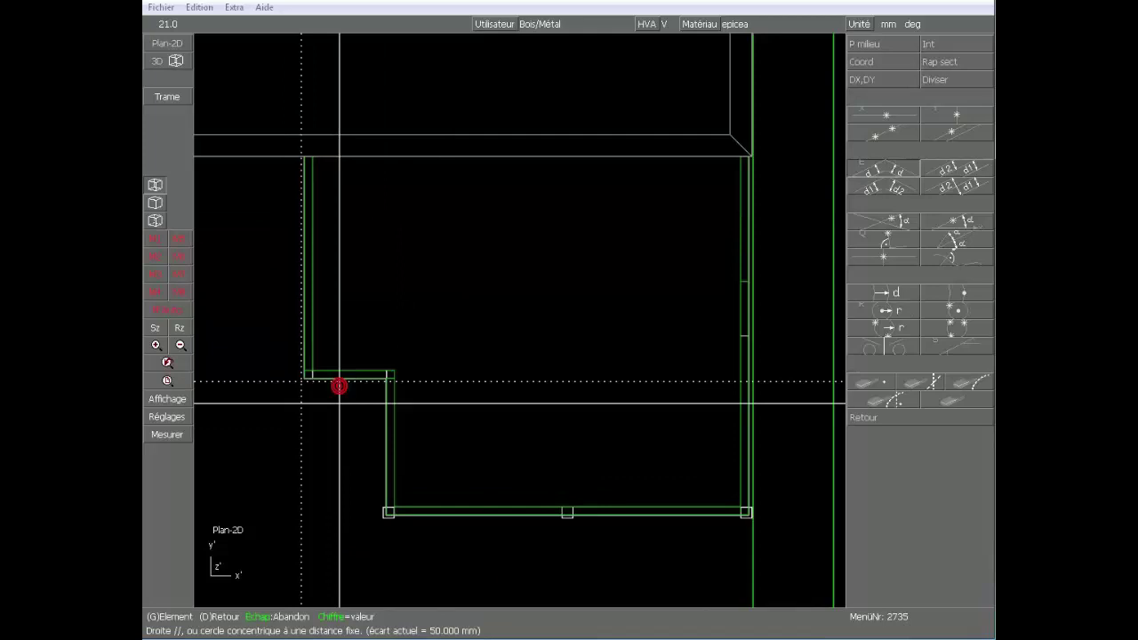
{"action": "left_click", "coordinate": [380, 444]}
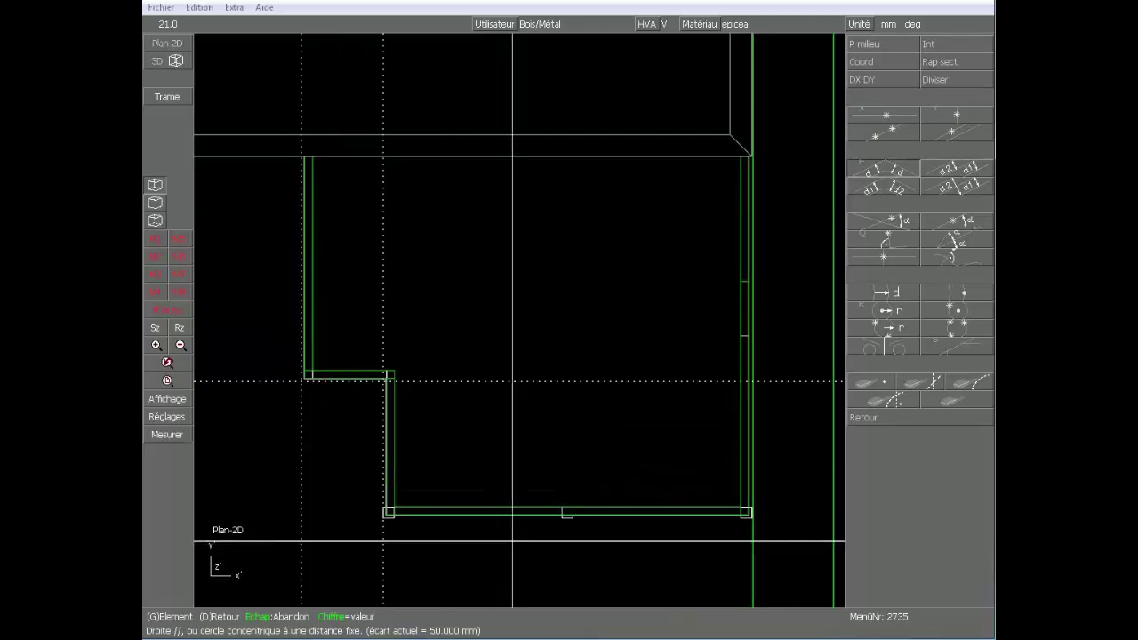
- Add parallel construction lines 50 mm outside the front wall and the opposite straight side wall
{"action": "left_click", "coordinate": [504, 522]}
{"action": "scroll", "coordinate": [750, 495], "scroll_direction": "up", "scroll_amount": 3}
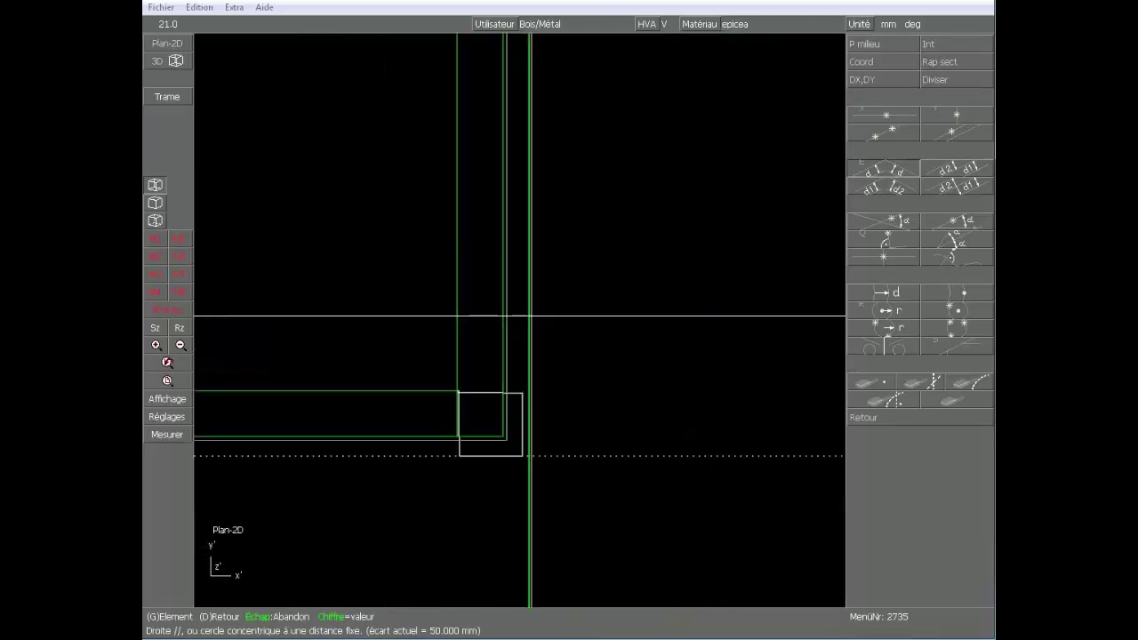
{"action": "left_click", "coordinate": [512, 295]}
{"action": "scroll", "coordinate": [521, 396], "scroll_direction": "up", "scroll_amount": 3}
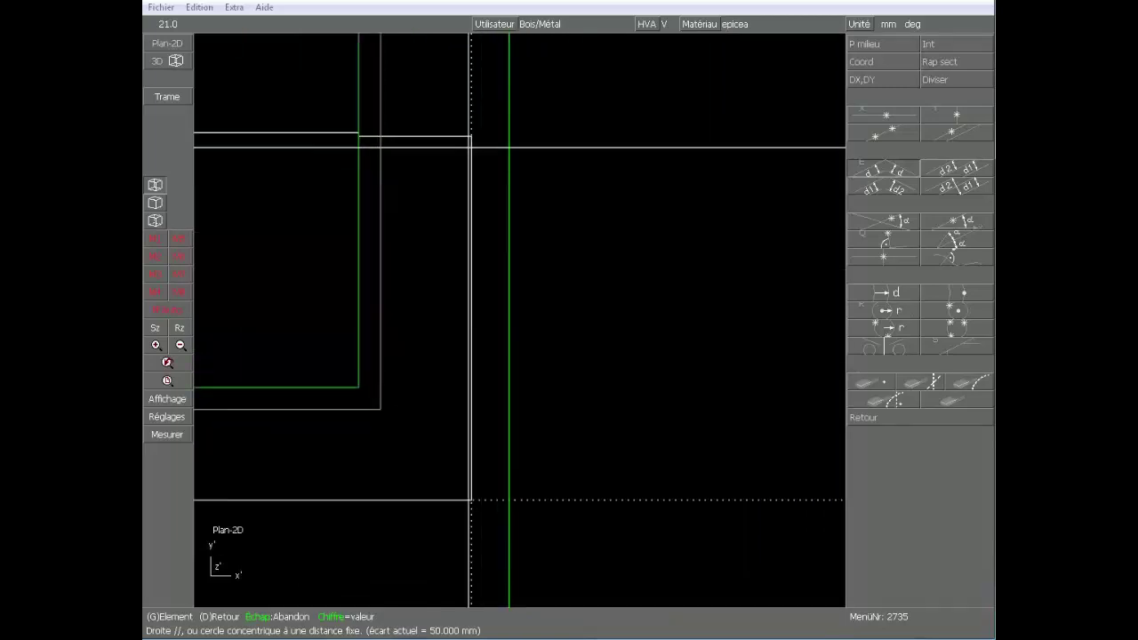
{"action": "scroll", "coordinate": [471, 170], "scroll_direction": "down", "scroll_amount": 5}
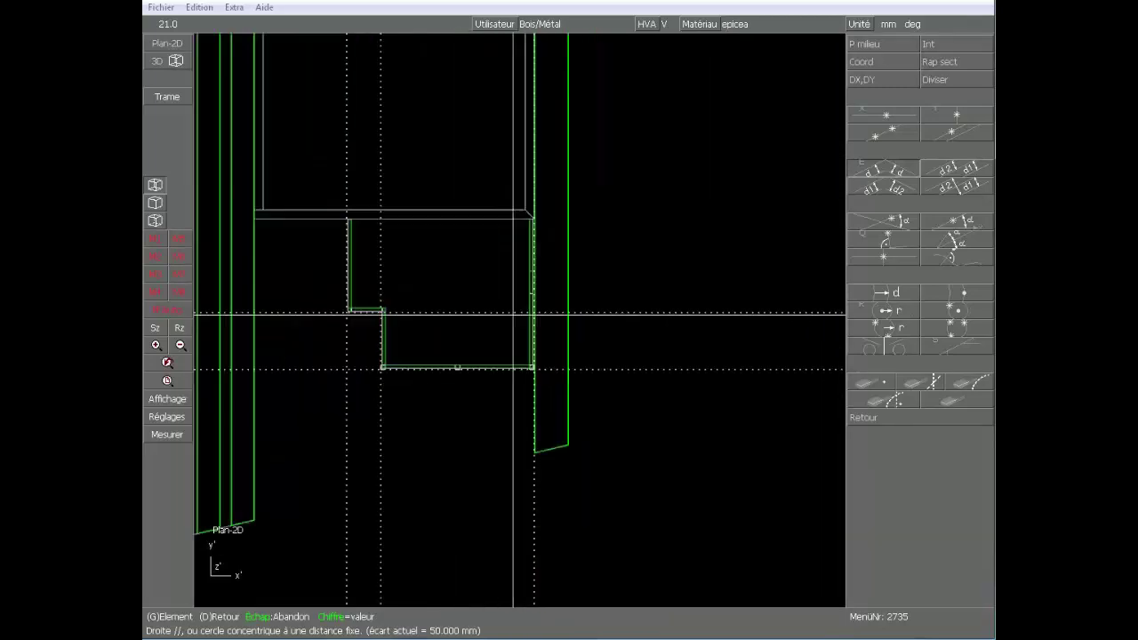
- Draw parallel construction lines at a distance of 27+13 mm on the inner side of the straight side wall and the front wall
{"action": "right_click", "coordinate": [507, 326]}
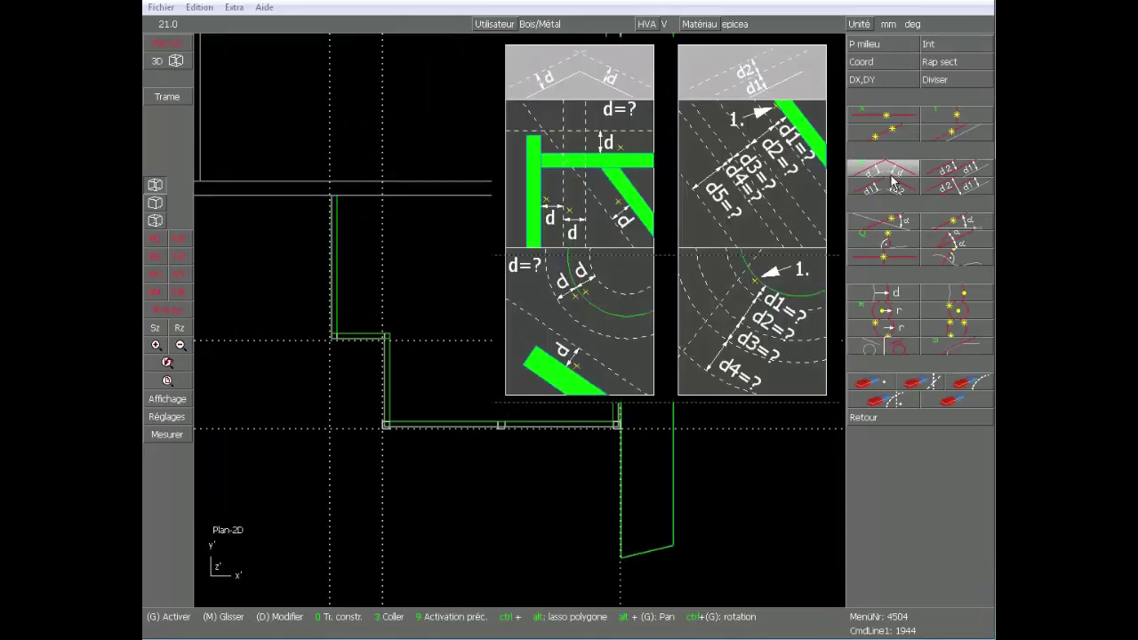
{"action": "left_click", "coordinate": [898, 177]}
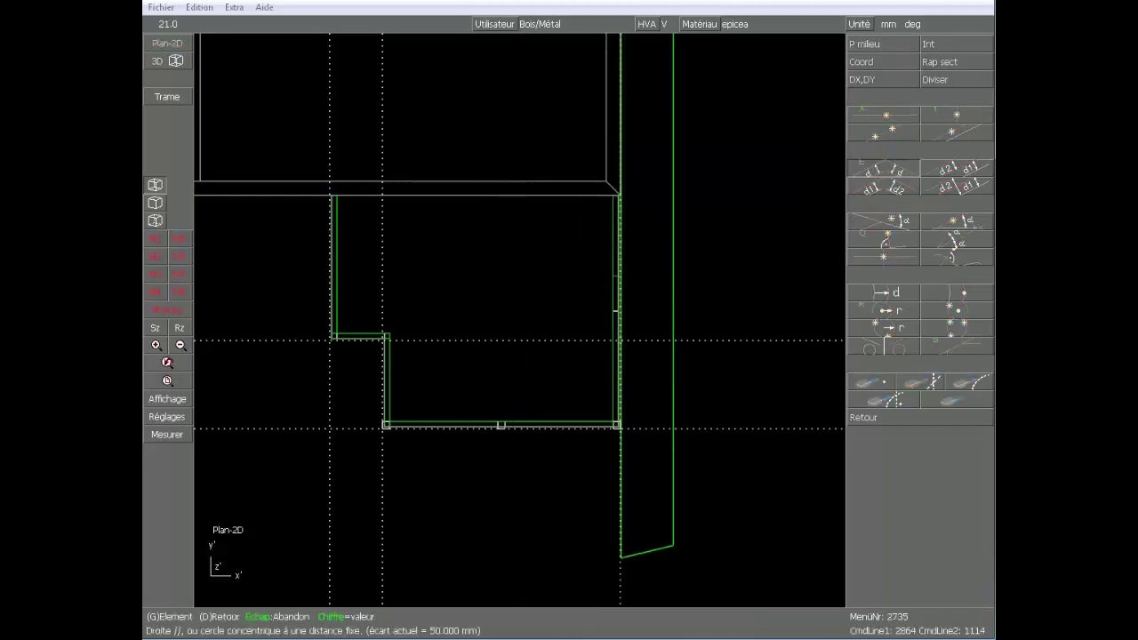
{"action": "type", "text": "2"}
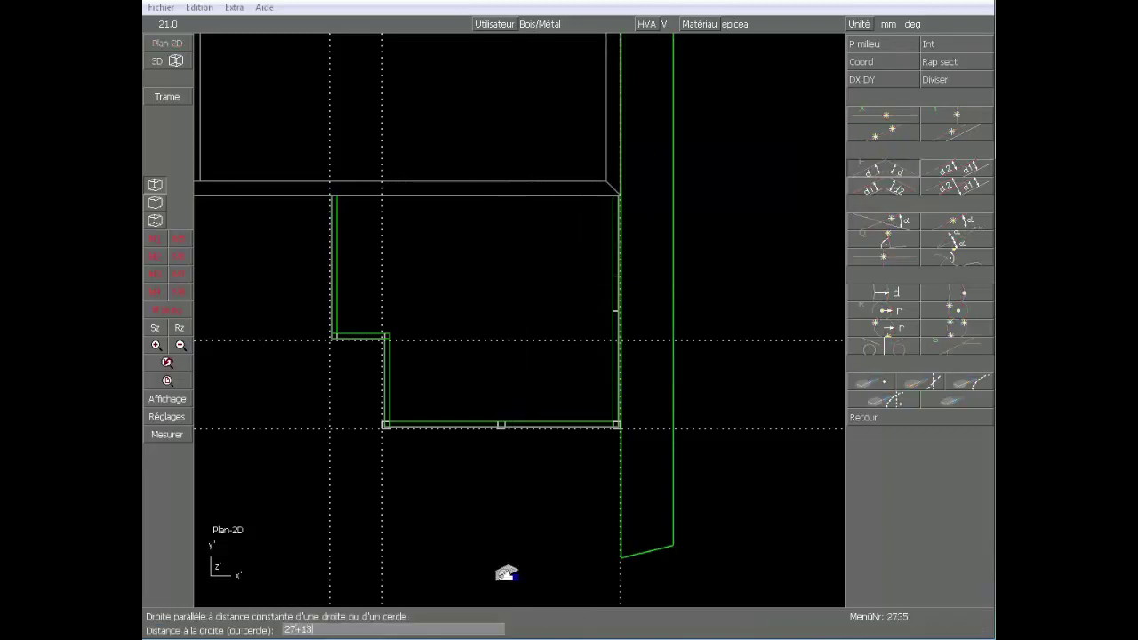
{"action": "type", "text": "7+13"}
{"action": "key", "text": "Return"}
{"action": "scroll", "coordinate": [636, 249], "scroll_direction": "up", "scroll_amount": 5}
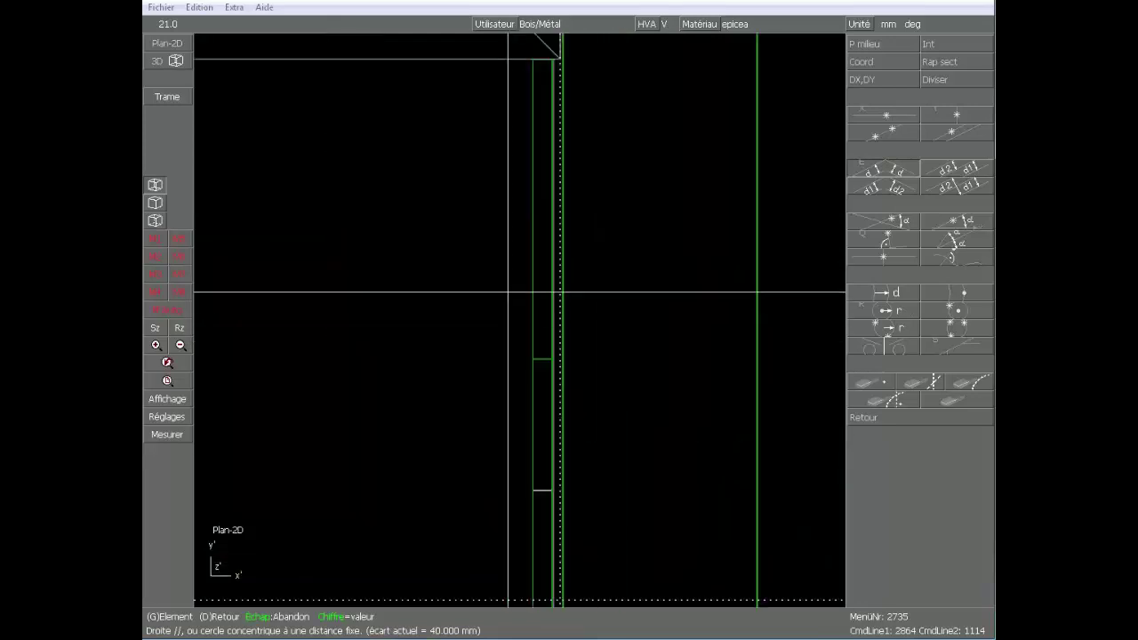
{"action": "left_click", "coordinate": [527, 284]}
{"action": "scroll", "coordinate": [404, 372], "scroll_direction": "down", "scroll_amount": 3}
{"action": "scroll", "coordinate": [493, 461], "scroll_direction": "up", "scroll_amount": 3}
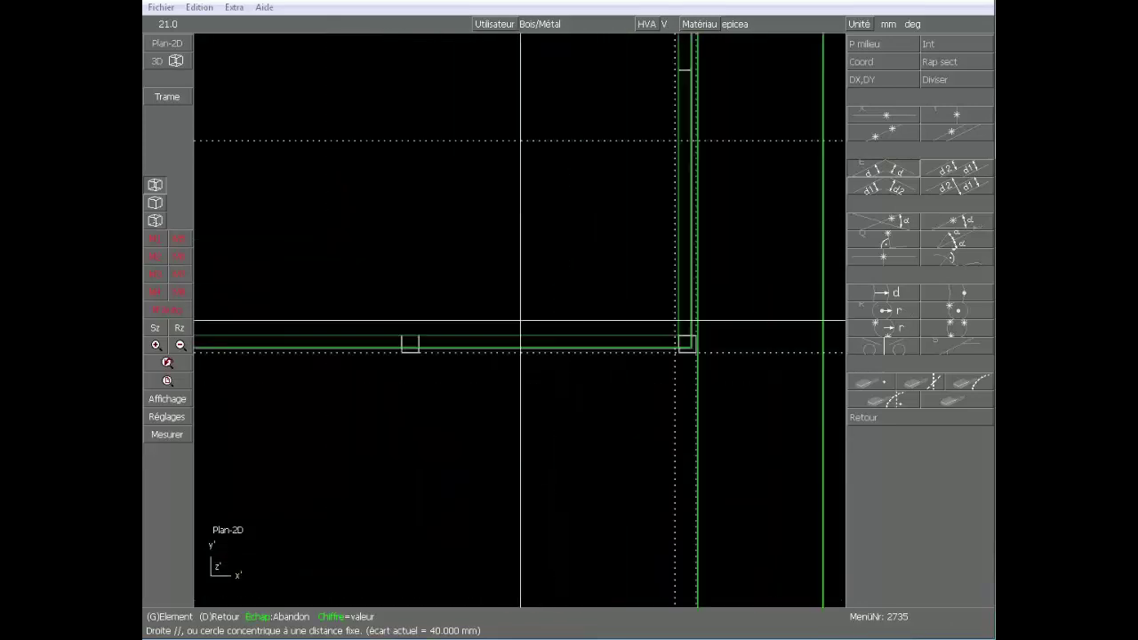
{"action": "left_click", "coordinate": [580, 339]}
{"action": "scroll", "coordinate": [521, 320], "scroll_direction": "down", "scroll_amount": 5}
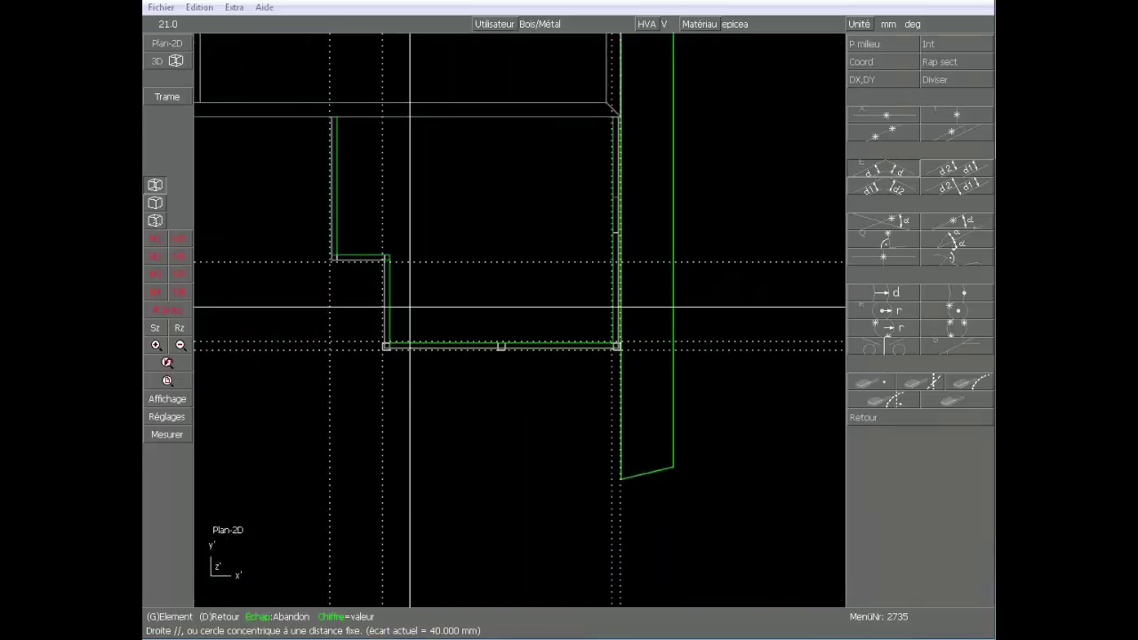
- Add parallel construction lines 40 mm inside the three segments of the stepped side wall
{"action": "scroll", "coordinate": [409, 308], "scroll_direction": "up", "scroll_amount": 3}
{"action": "left_click", "coordinate": [475, 307]}
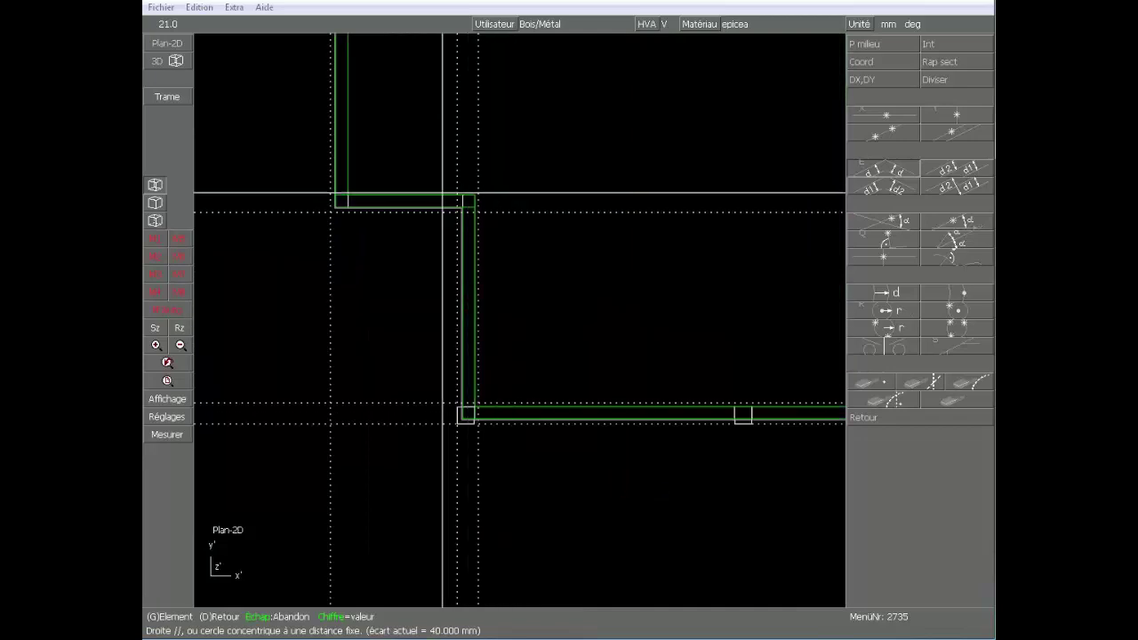
{"action": "left_click", "coordinate": [409, 192]}
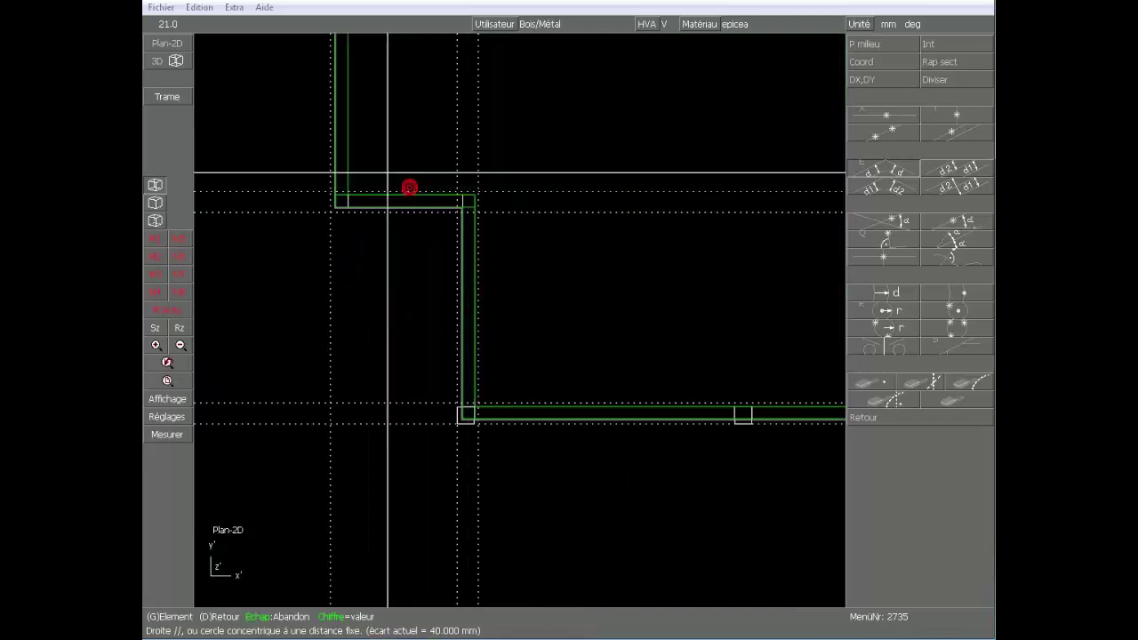
{"action": "left_click", "coordinate": [353, 145]}
{"action": "scroll", "coordinate": [566, 318], "scroll_direction": "up", "scroll_amount": 2}
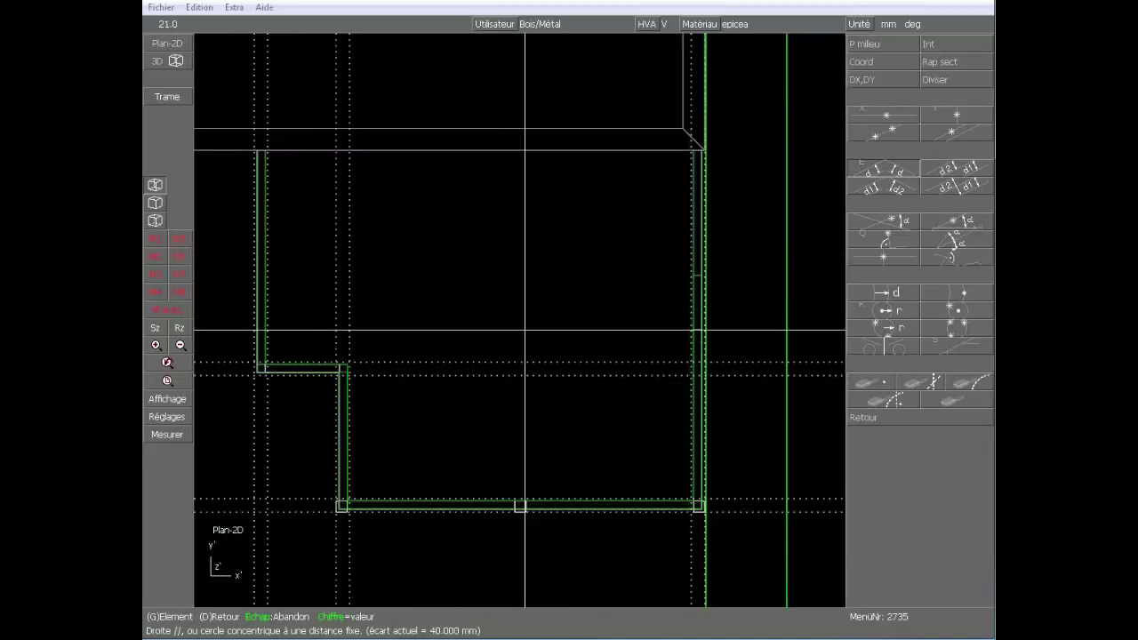
{"action": "right_click", "coordinate": [508, 285]}
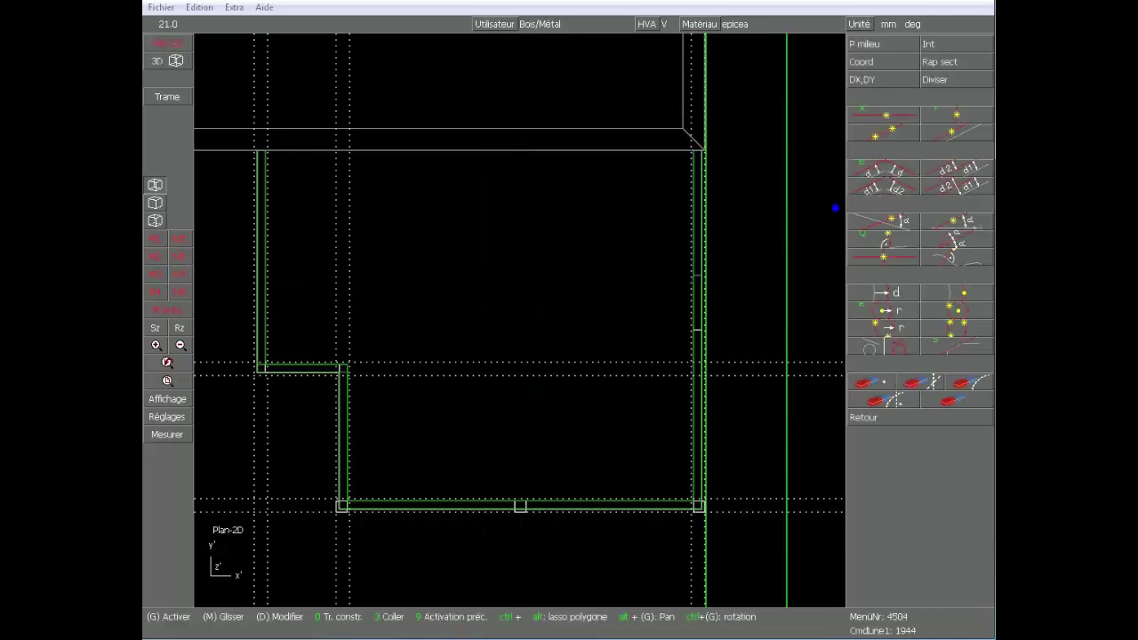
{"action": "key", "text": "Return"}
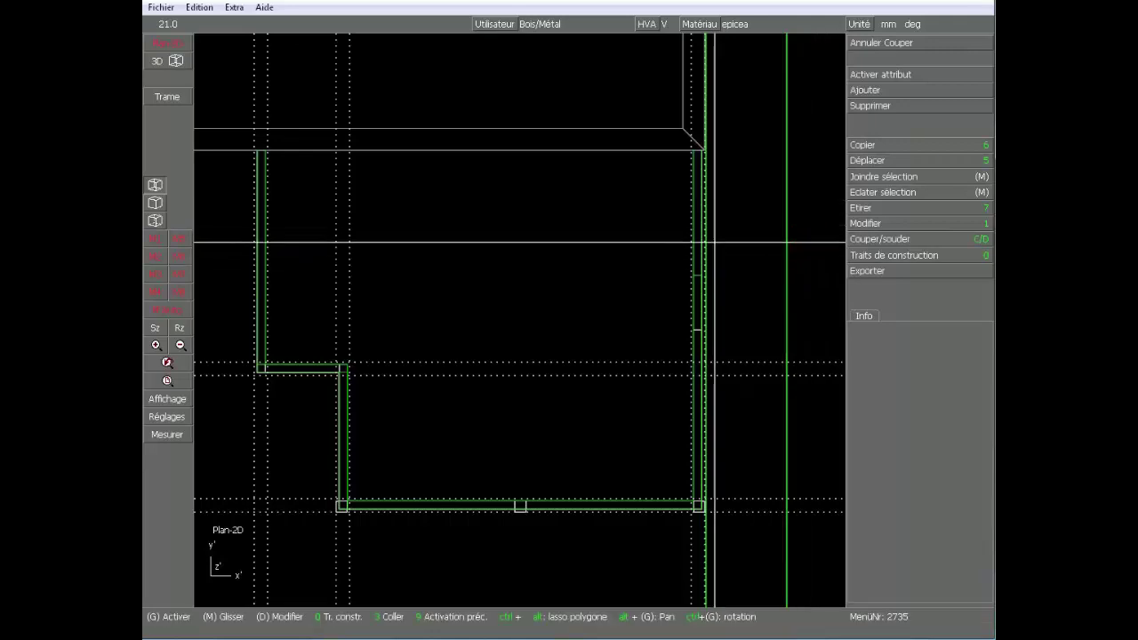
- Set up a new rectangular panel placed by its edge, 22 mm thick and 10000 mm wide, in white, named Bardage
{"action": "left_click", "coordinate": [868, 89]}
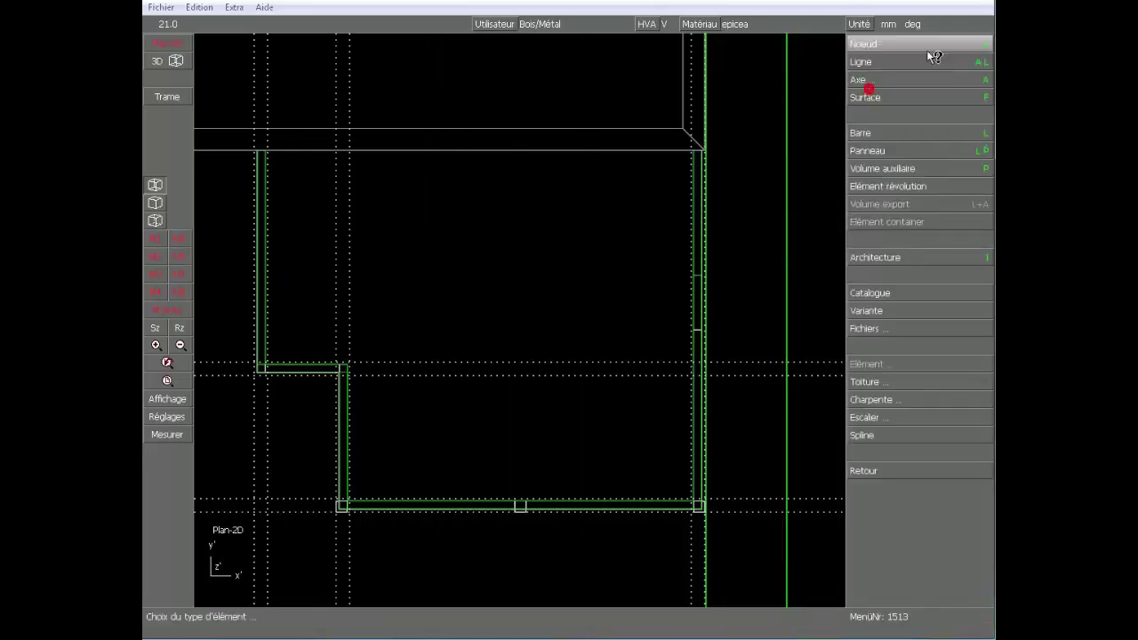
{"action": "left_click", "coordinate": [907, 152]}
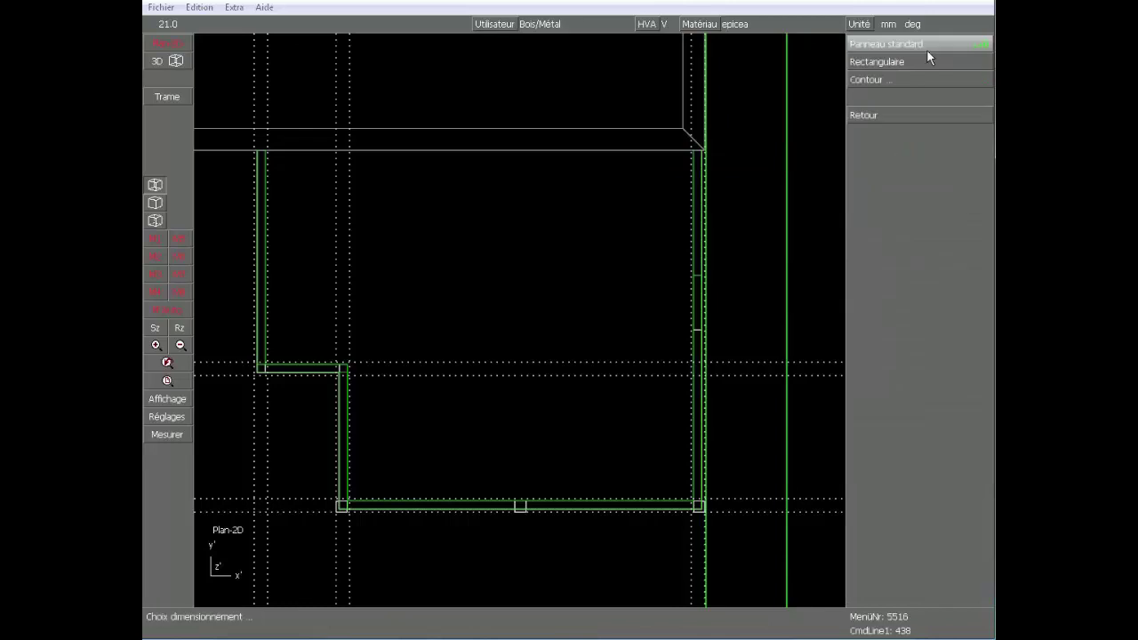
{"action": "left_click", "coordinate": [920, 62]}
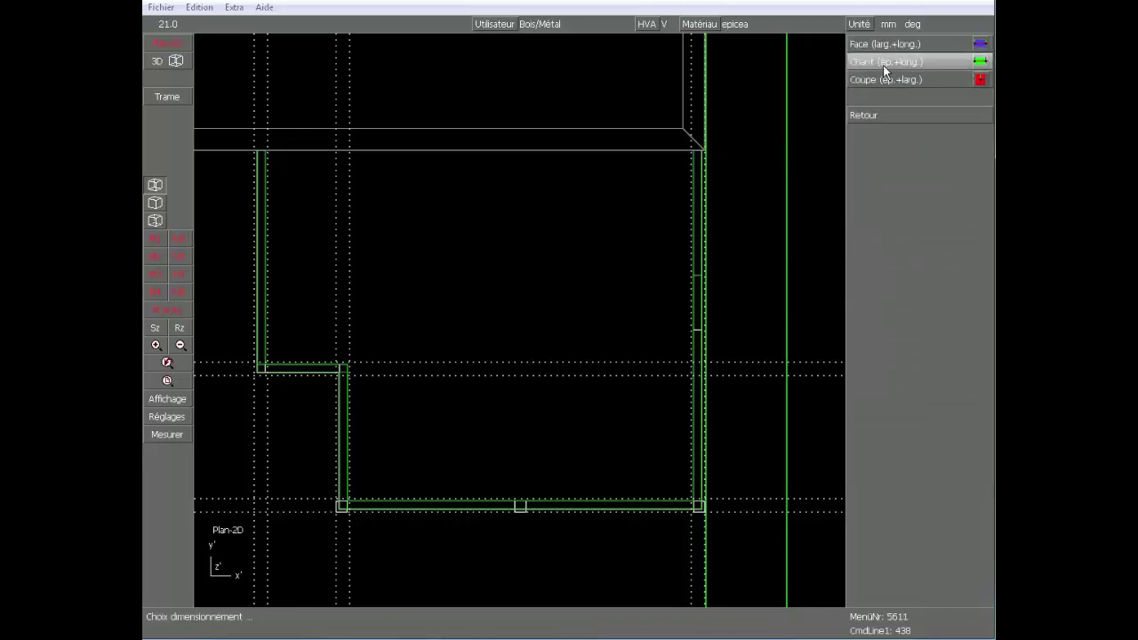
{"action": "mouse_move", "coordinate": [889, 72]}
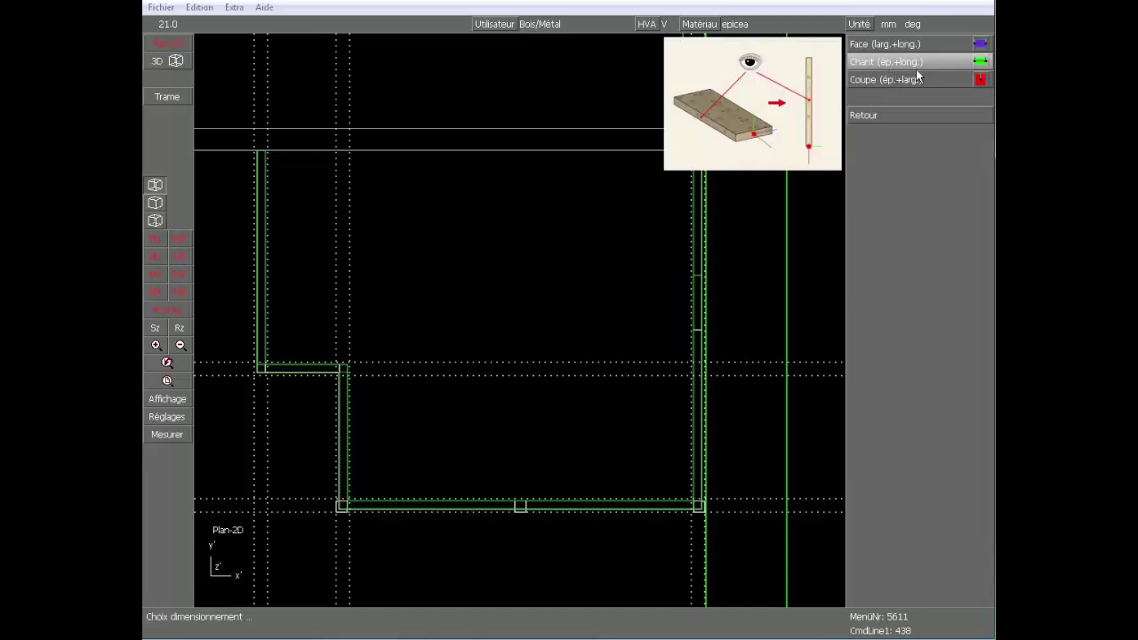
{"action": "left_click", "coordinate": [913, 68]}
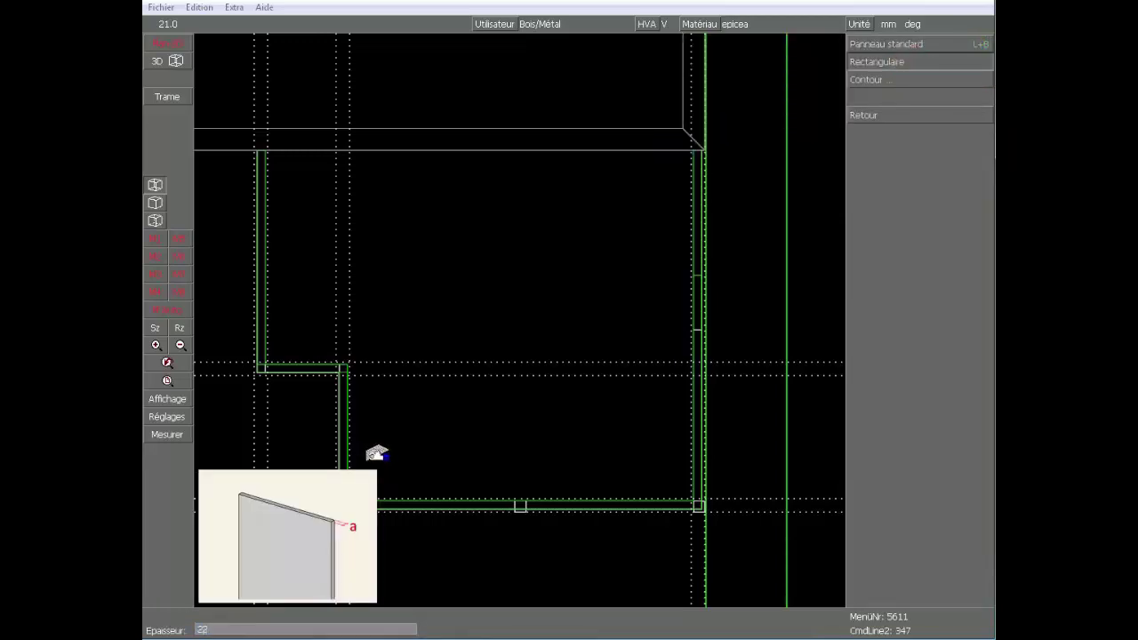
{"action": "key", "text": "Return"}
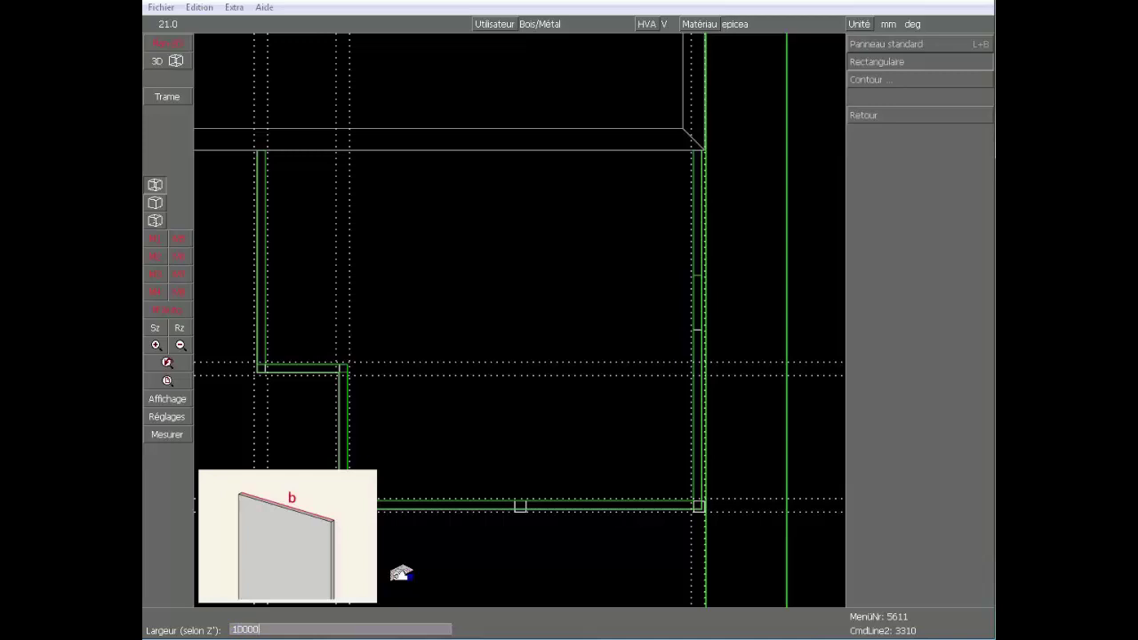
{"action": "key", "text": "Return"}
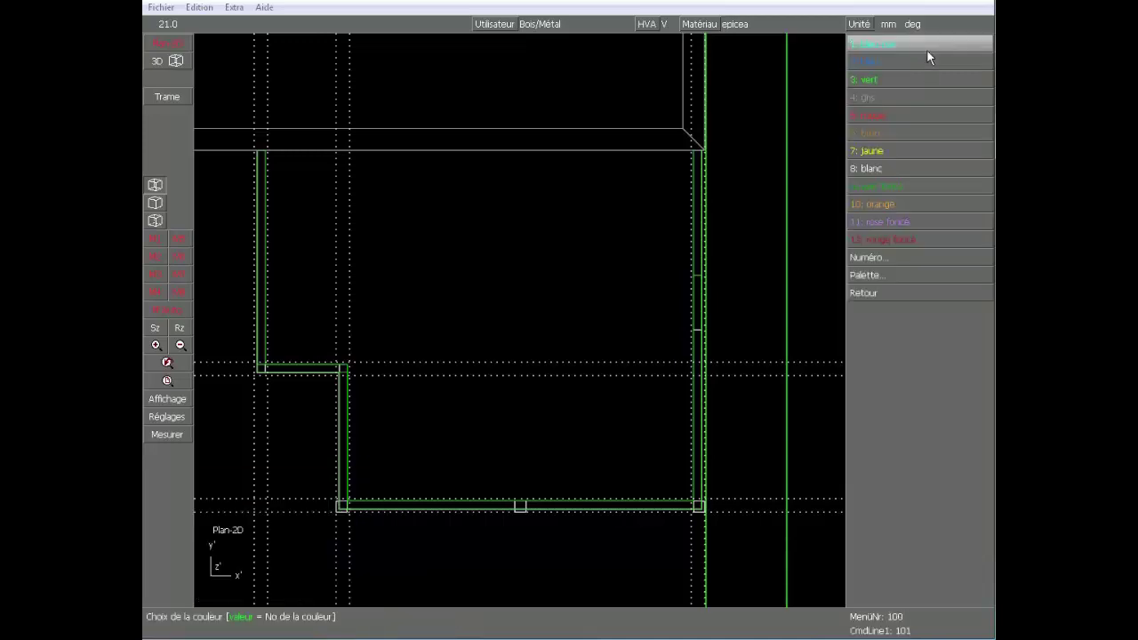
{"action": "left_click", "coordinate": [904, 170]}
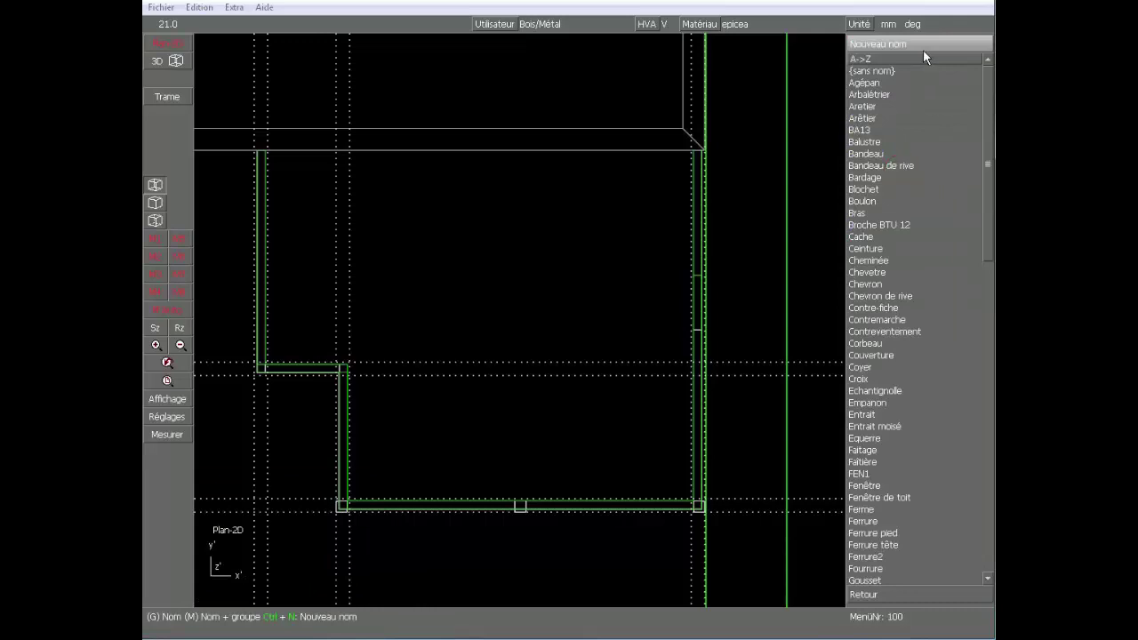
{"action": "scroll", "coordinate": [916, 89], "scroll_direction": "down", "scroll_amount": 5}
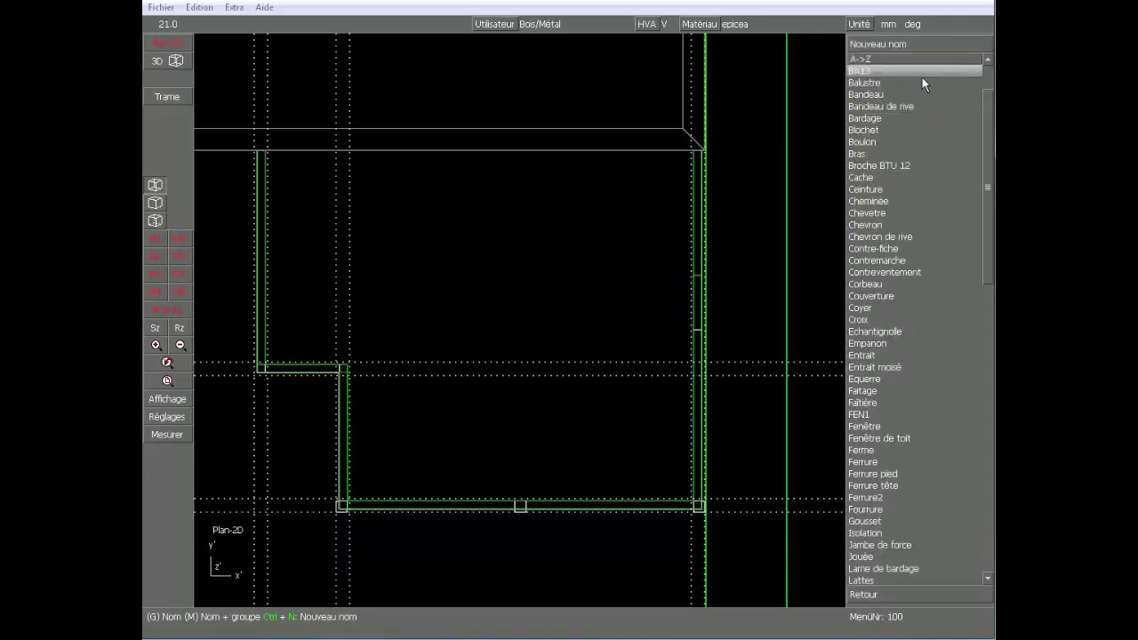
{"action": "scroll", "coordinate": [922, 77], "scroll_direction": "down", "scroll_amount": 1}
{"action": "left_click", "coordinate": [902, 107]}
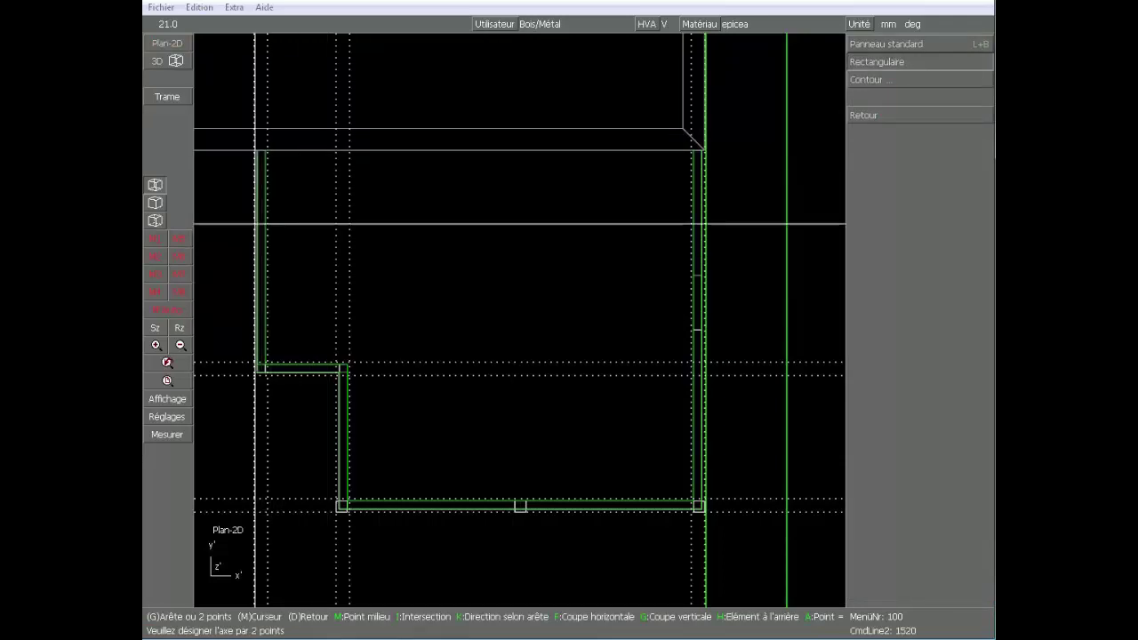
- Place a cladding panel along the outer construction line of the stepped wall, from the existing house to the first outer corner
{"action": "scroll", "coordinate": [261, 151], "scroll_direction": "up", "scroll_amount": 3}
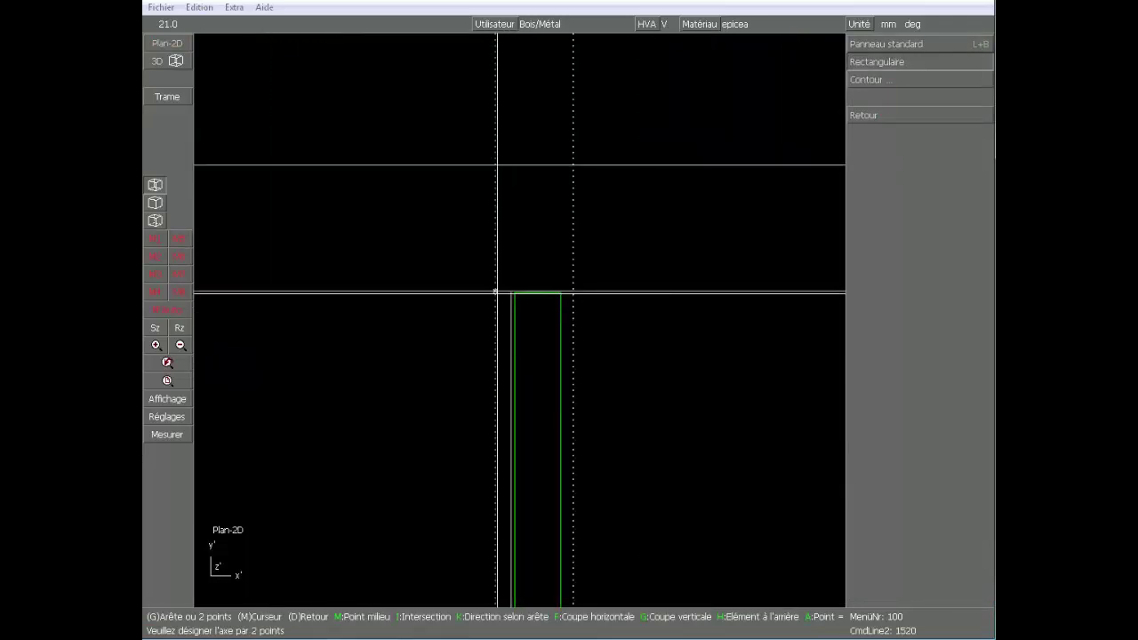
{"action": "left_click", "coordinate": [497, 294]}
{"action": "scroll", "coordinate": [536, 361], "scroll_direction": "down", "scroll_amount": 4}
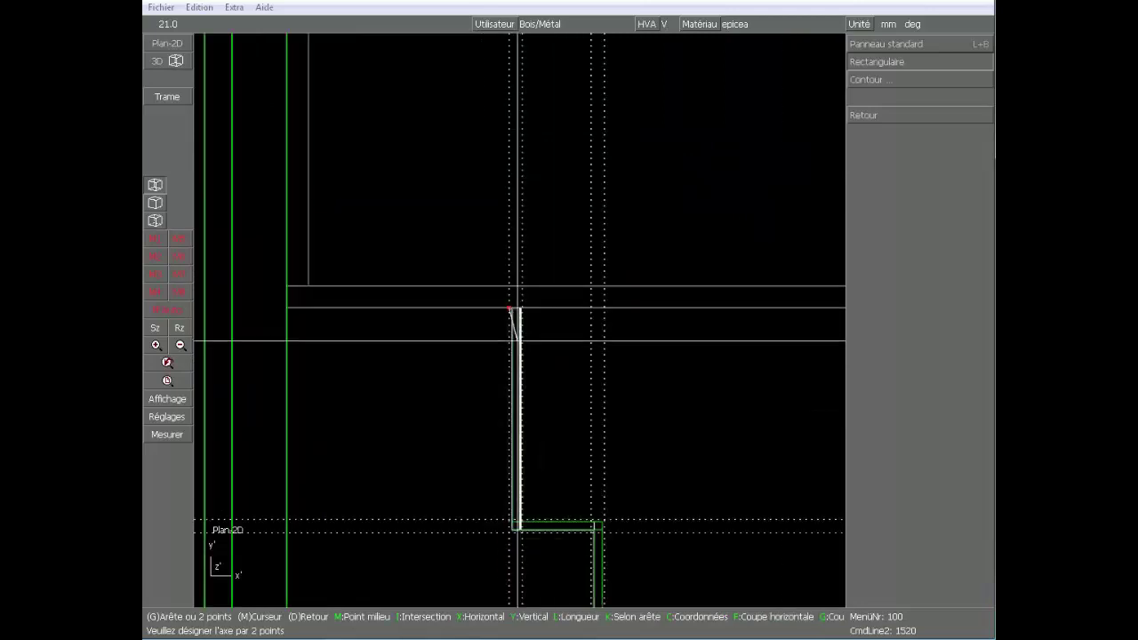
{"action": "scroll", "coordinate": [514, 544], "scroll_direction": "up", "scroll_amount": 1}
{"action": "scroll", "coordinate": [518, 322], "scroll_direction": "up", "scroll_amount": 2}
{"action": "left_click", "coordinate": [507, 236]}
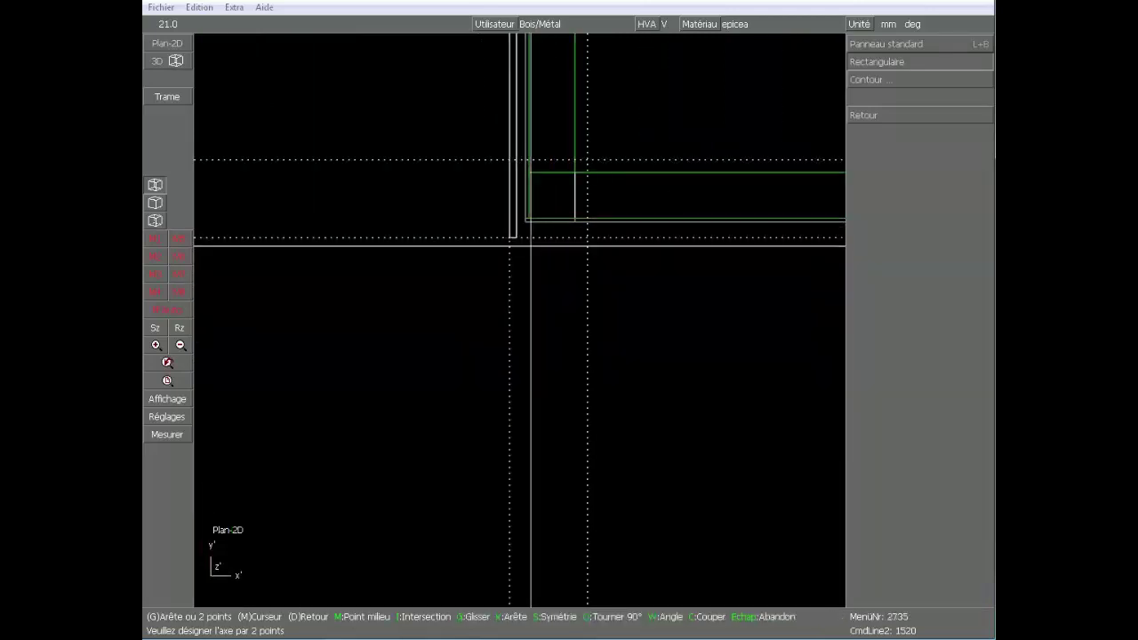
- Place cladding panels along the two remaining segments of the stepped side wall, ending at the front corner post
{"action": "left_click", "coordinate": [509, 238]}
{"action": "scroll", "coordinate": [533, 267], "scroll_direction": "down", "scroll_amount": 2}
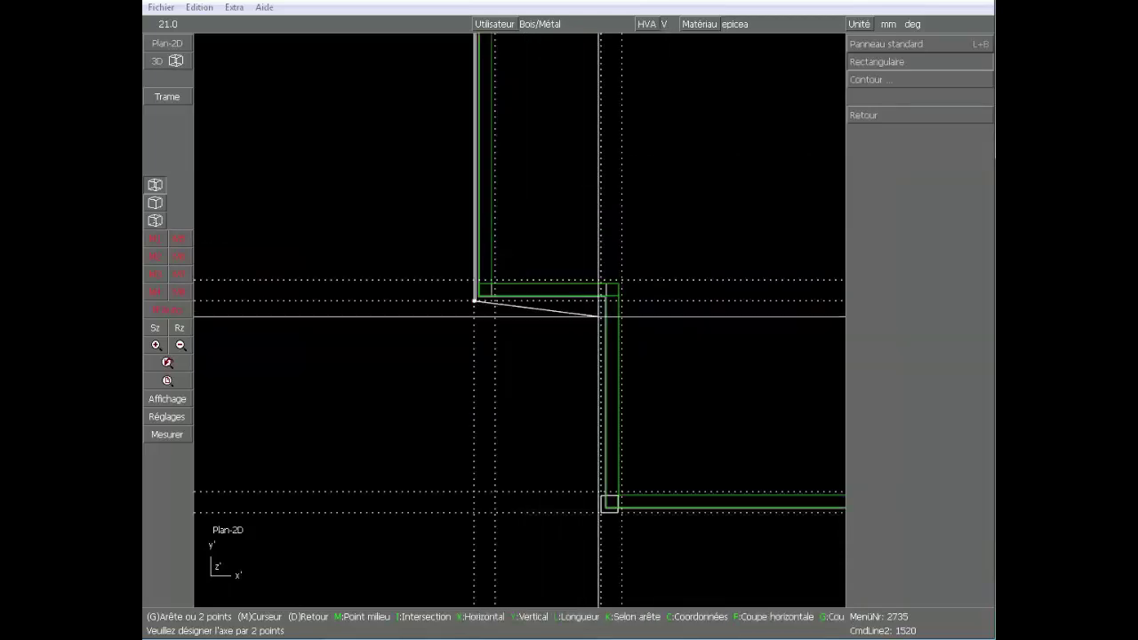
{"action": "scroll", "coordinate": [533, 249], "scroll_direction": "up", "scroll_amount": 3}
{"action": "left_click", "coordinate": [533, 241]}
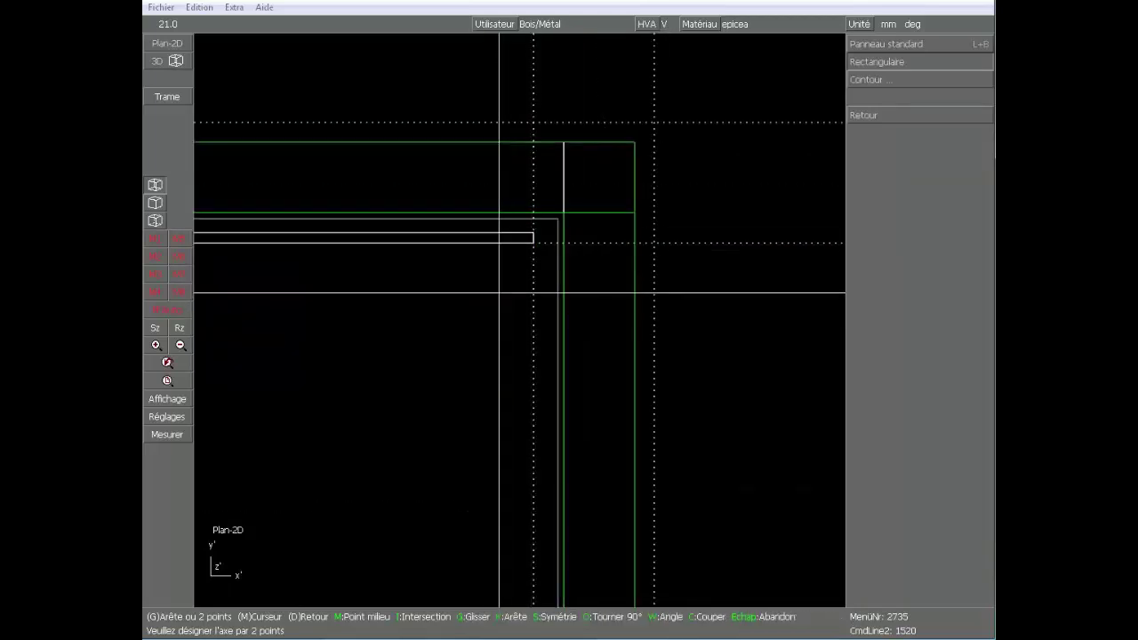
{"action": "left_click", "coordinate": [536, 230]}
{"action": "scroll", "coordinate": [536, 357], "scroll_direction": "down", "scroll_amount": 4}
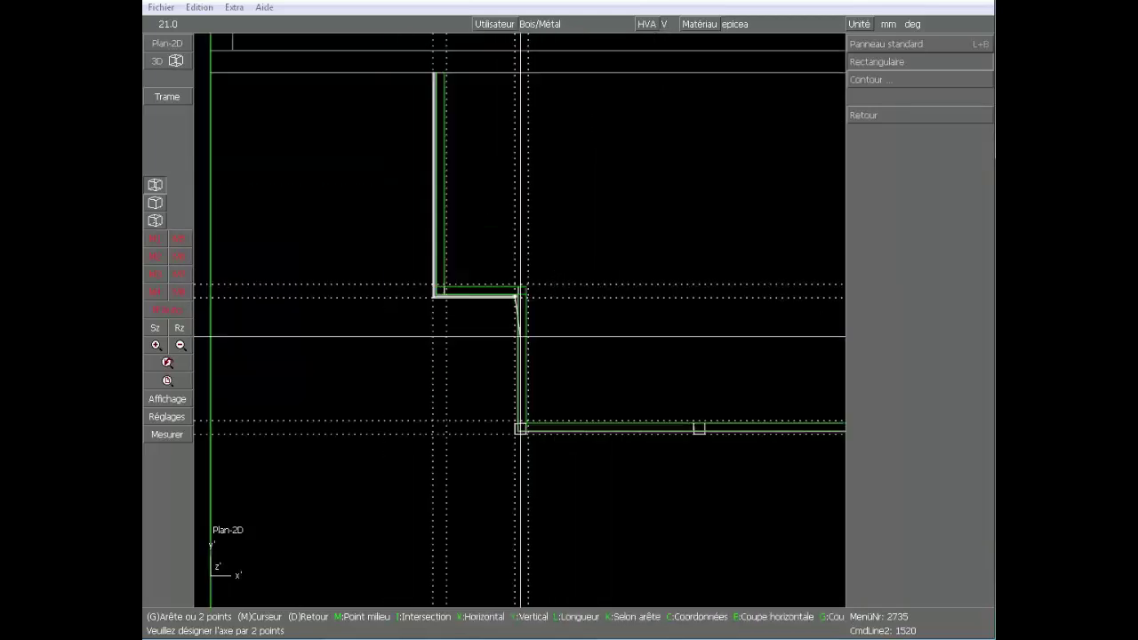
{"action": "scroll", "coordinate": [518, 437], "scroll_direction": "up", "scroll_amount": 4}
{"action": "left_click", "coordinate": [527, 239]}
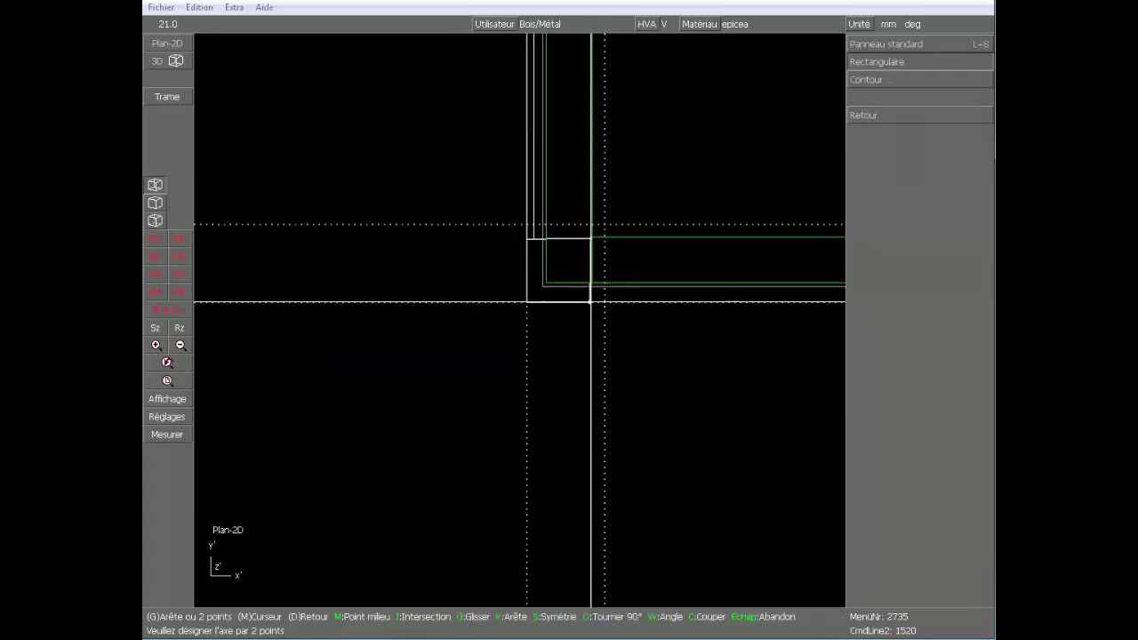
- Place two cladding panels along the front wall, one on each side of the middle post, between the corner posts
{"action": "left_click", "coordinate": [590, 303]}
{"action": "scroll", "coordinate": [737, 323], "scroll_direction": "down", "scroll_amount": 2}
{"action": "scroll", "coordinate": [602, 323], "scroll_direction": "up", "scroll_amount": 4}
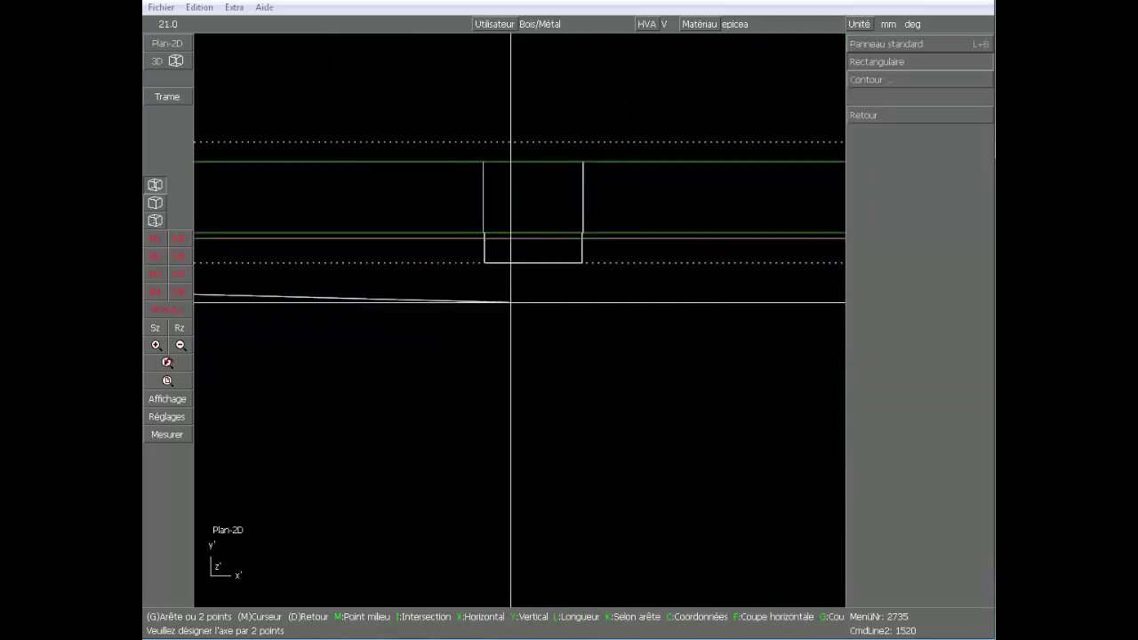
{"action": "left_click", "coordinate": [484, 262]}
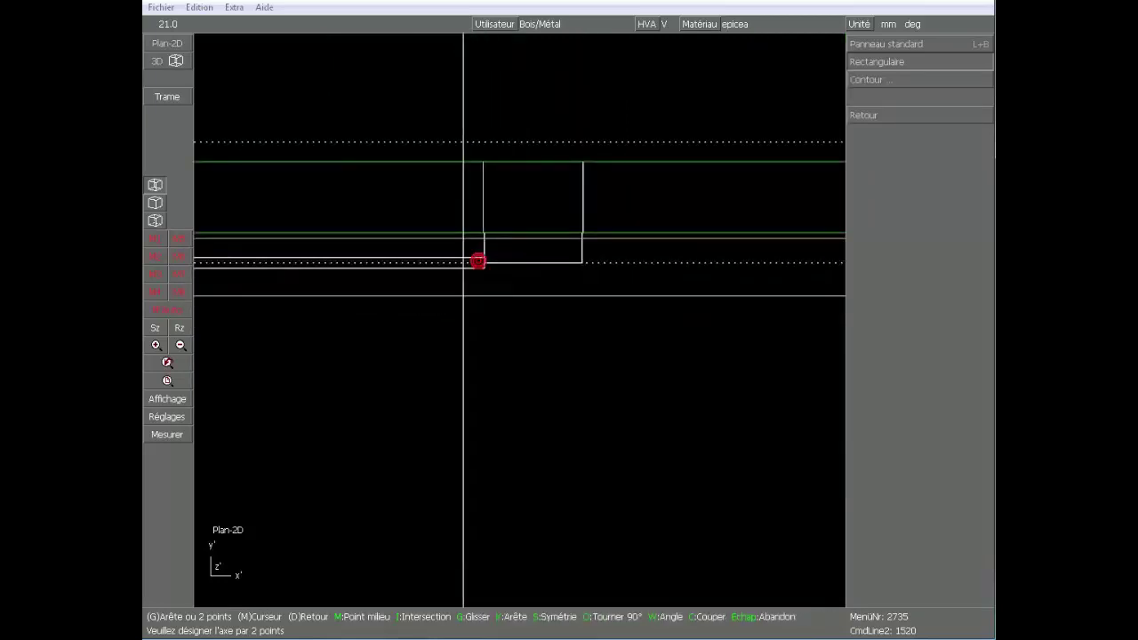
{"action": "left_click", "coordinate": [589, 262]}
{"action": "left_click", "coordinate": [582, 262]}
{"action": "scroll", "coordinate": [626, 308], "scroll_direction": "down", "scroll_amount": 5}
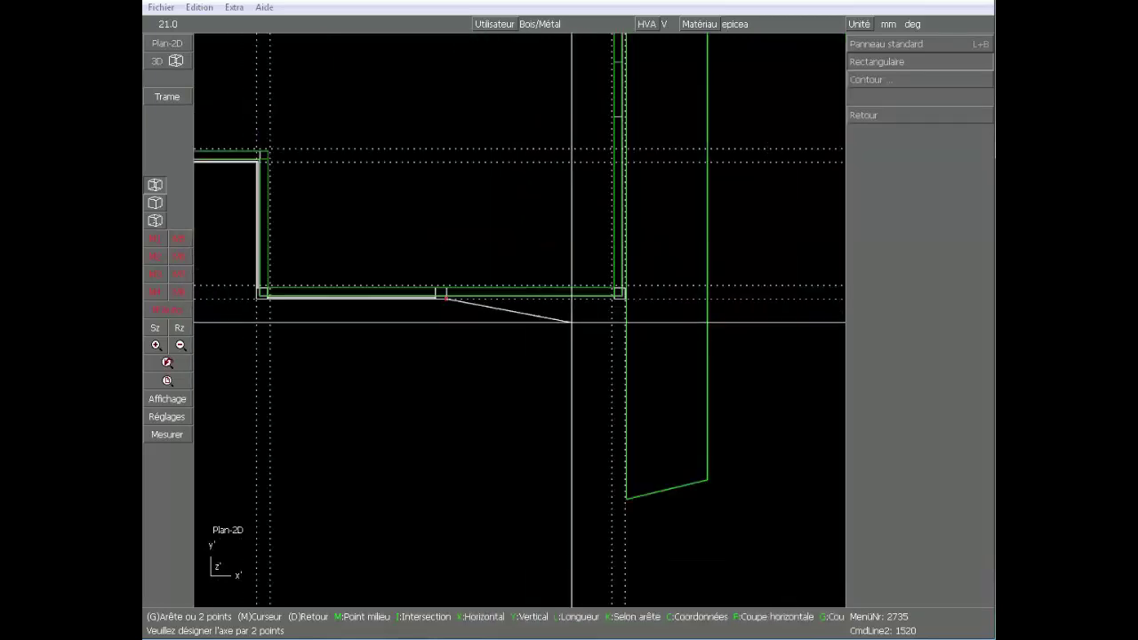
{"action": "scroll", "coordinate": [533, 315], "scroll_direction": "up", "scroll_amount": 5}
{"action": "left_click", "coordinate": [520, 289]}
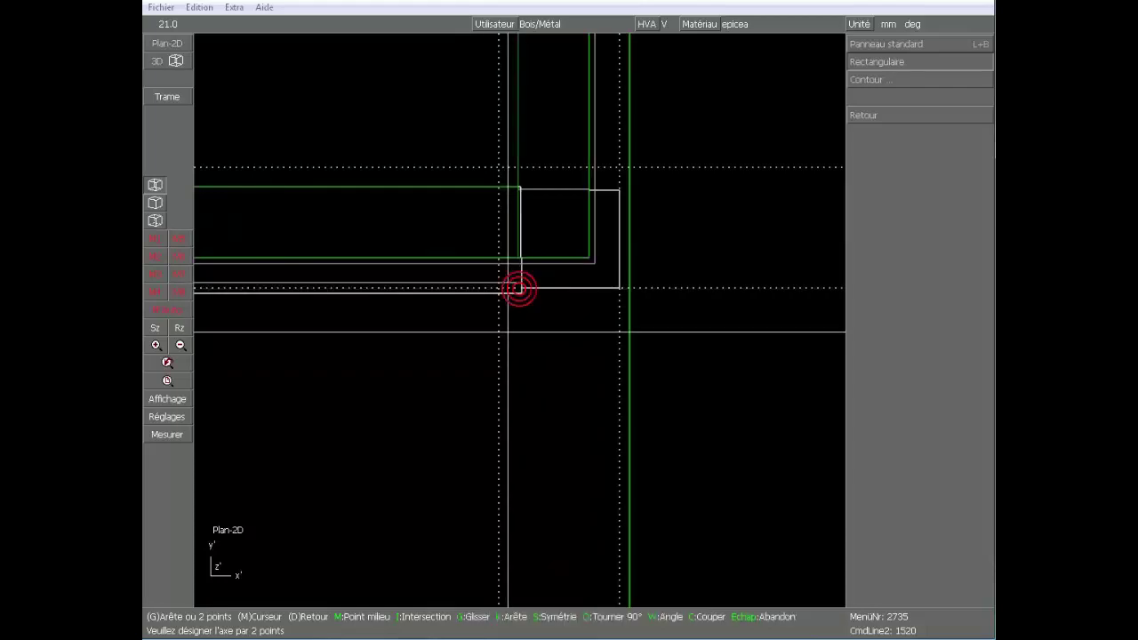
- Place a cladding panel along the straight side wall, from the front corner post to the corner of the existing house
{"action": "left_click", "coordinate": [621, 189]}
{"action": "scroll", "coordinate": [630, 174], "scroll_direction": "down", "scroll_amount": 3}
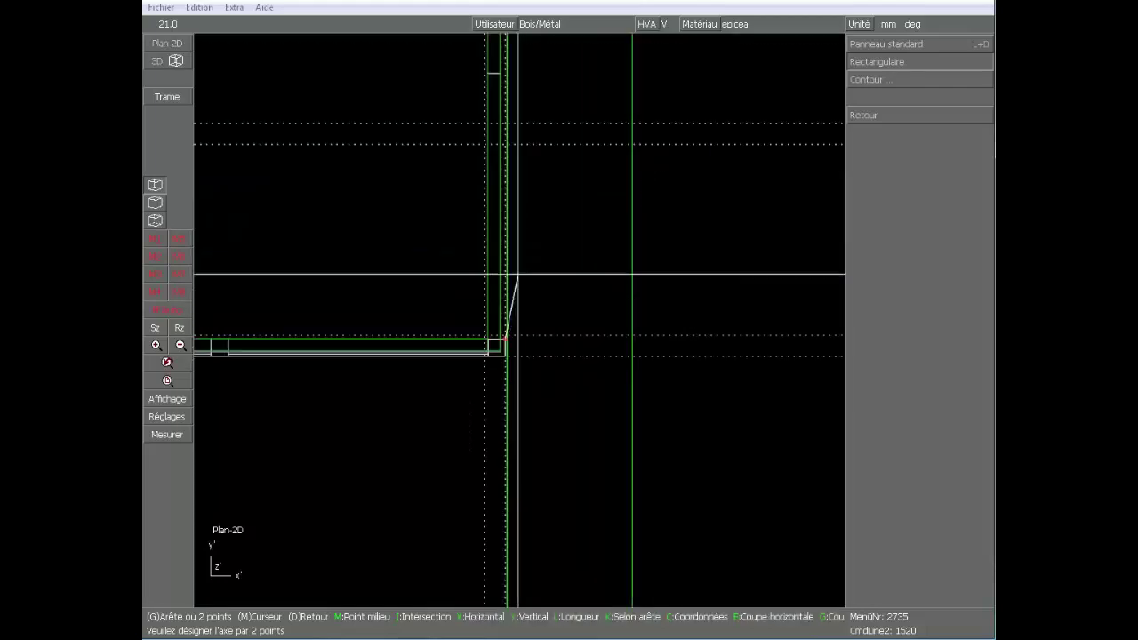
{"action": "scroll", "coordinate": [511, 267], "scroll_direction": "up", "scroll_amount": 5}
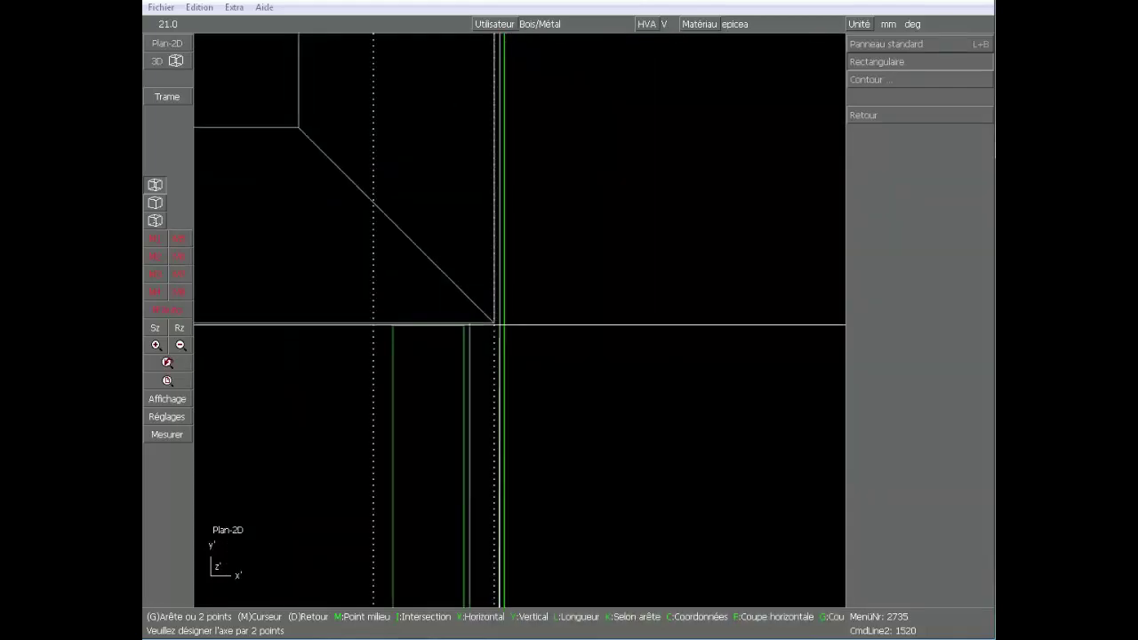
{"action": "left_click", "coordinate": [495, 324]}
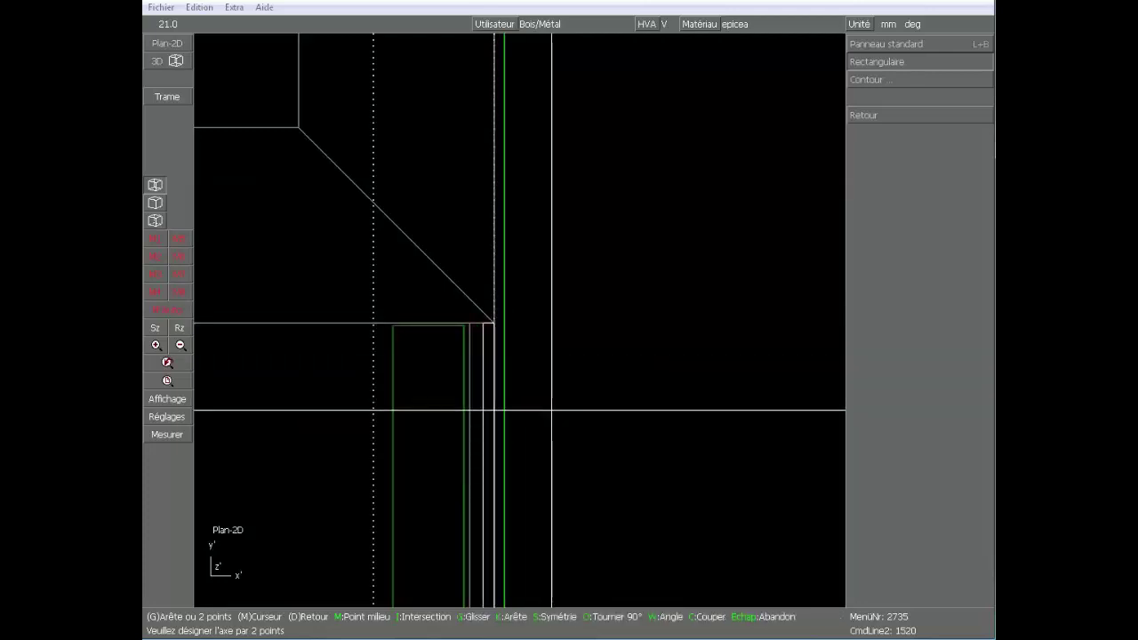
- Define a new rectangular panel with a width of 10000 mm, the colour grey and the name BA13
{"action": "left_click", "coordinate": [556, 401]}
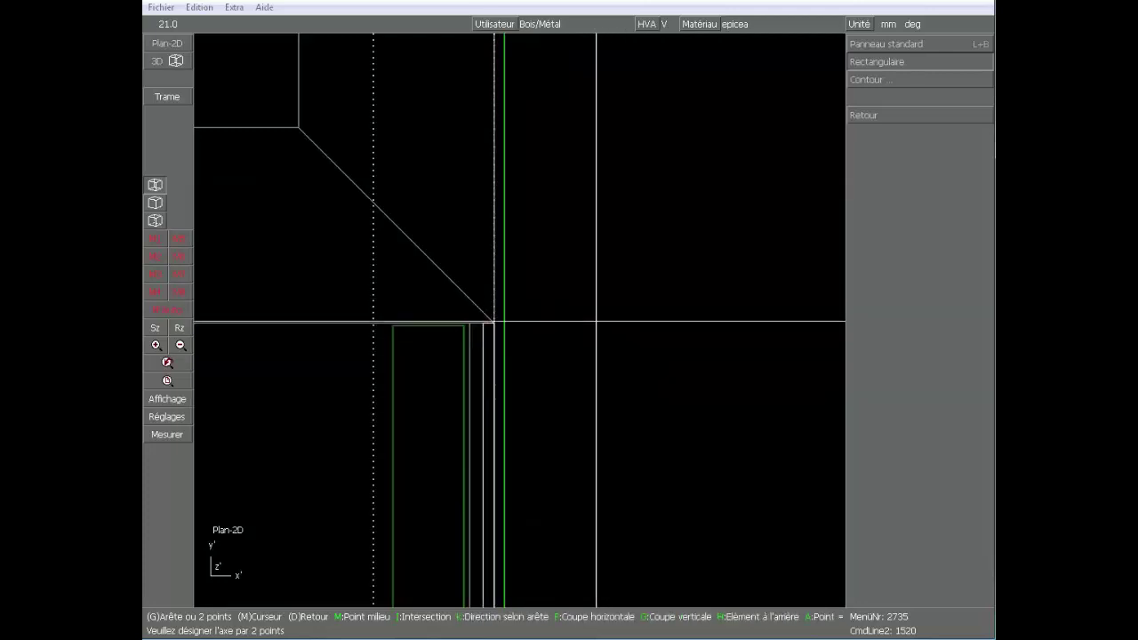
{"action": "left_click", "coordinate": [923, 54]}
{"action": "left_click", "coordinate": [926, 62]}
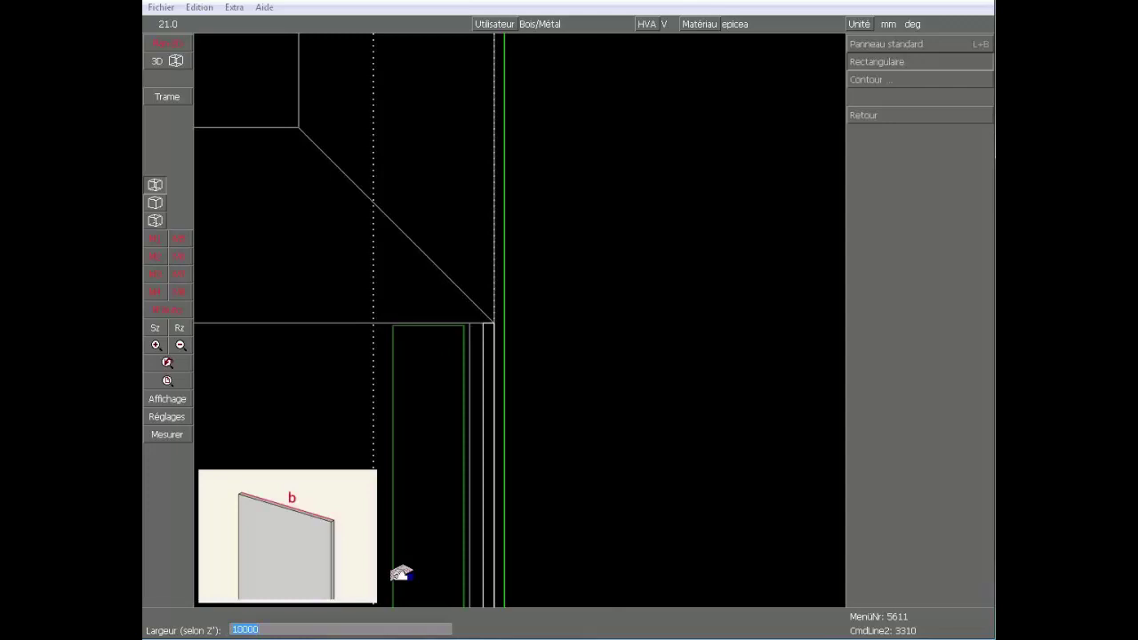
{"action": "key", "text": "Return"}
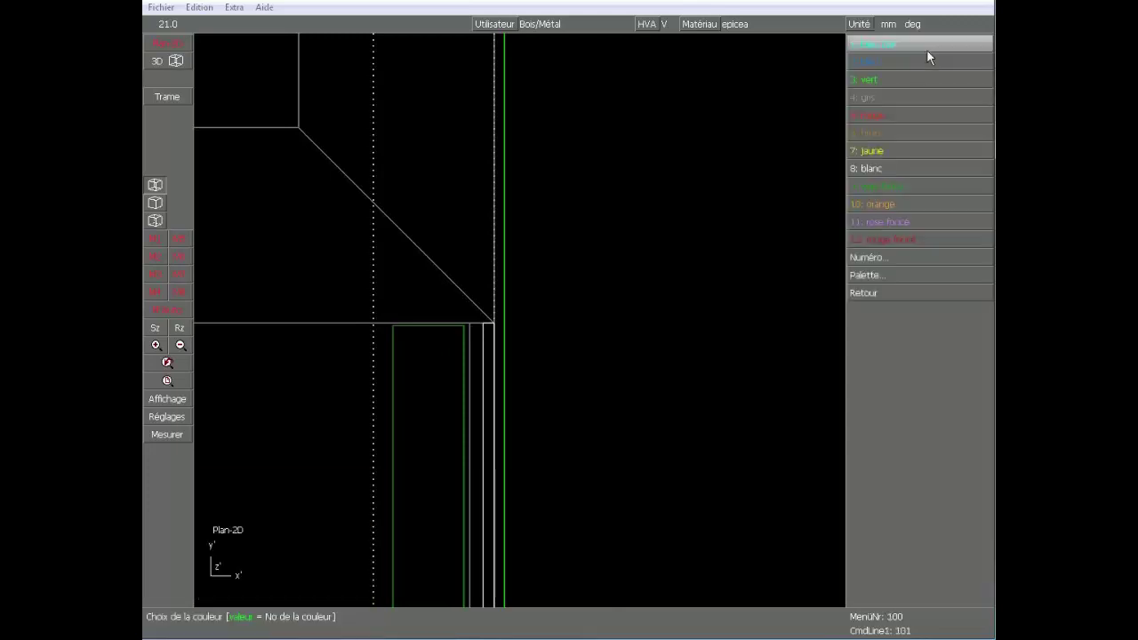
{"action": "left_click", "coordinate": [901, 103]}
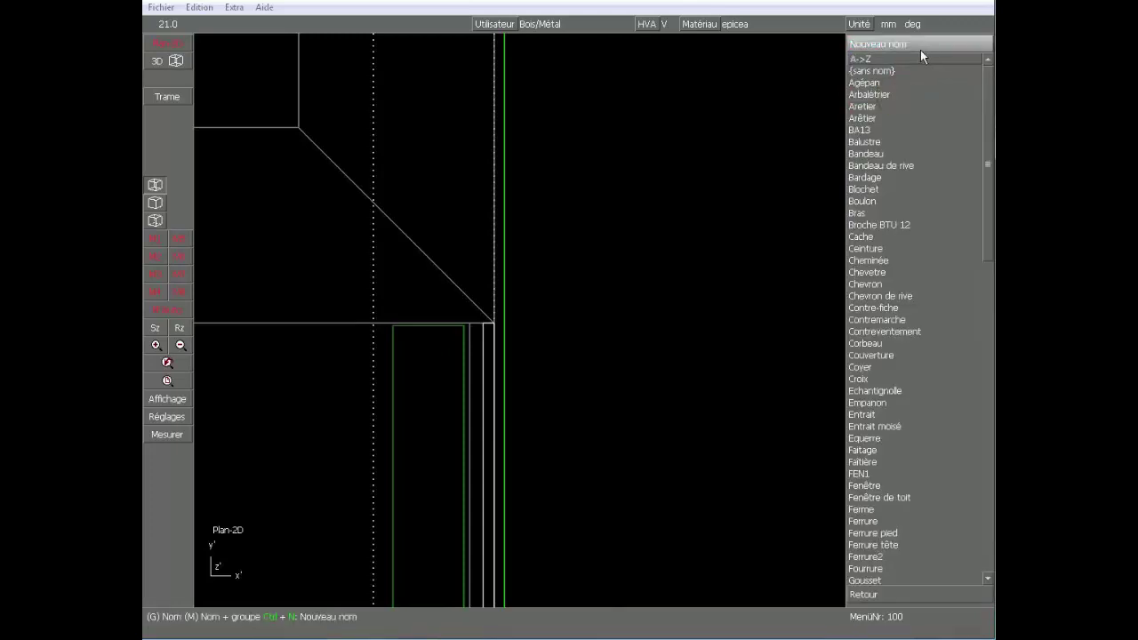
{"action": "left_click", "coordinate": [886, 133]}
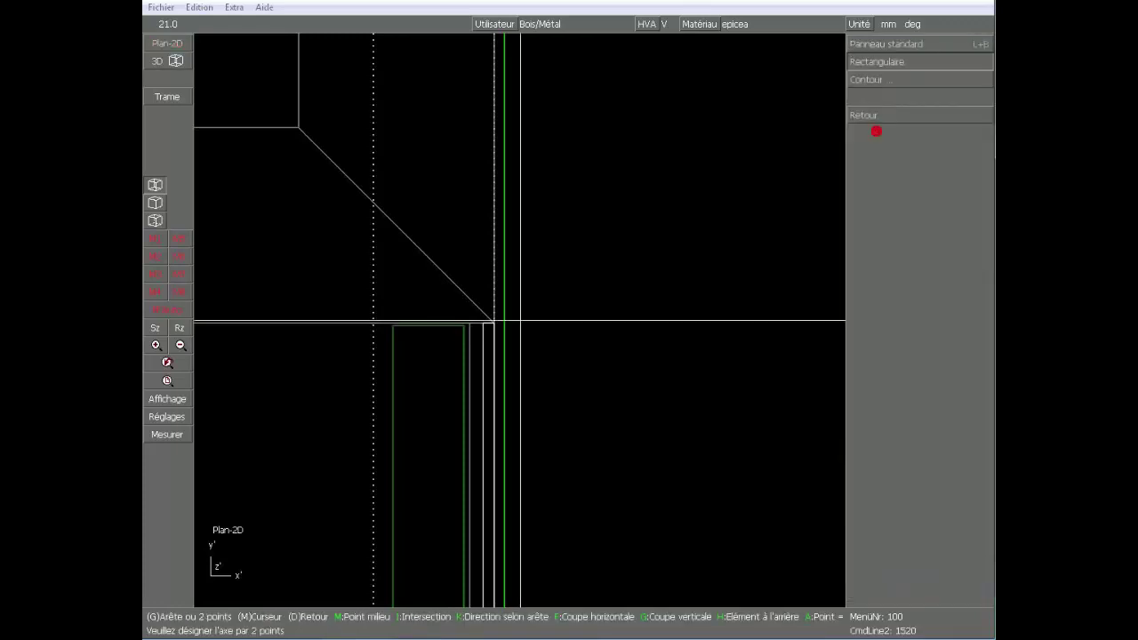
- Place a BA13 panel along the inner construction line of the straight side wall, from the existing house to the front corner
{"action": "left_click", "coordinate": [374, 325]}
{"action": "scroll", "coordinate": [519, 340], "scroll_direction": "down", "scroll_amount": 8}
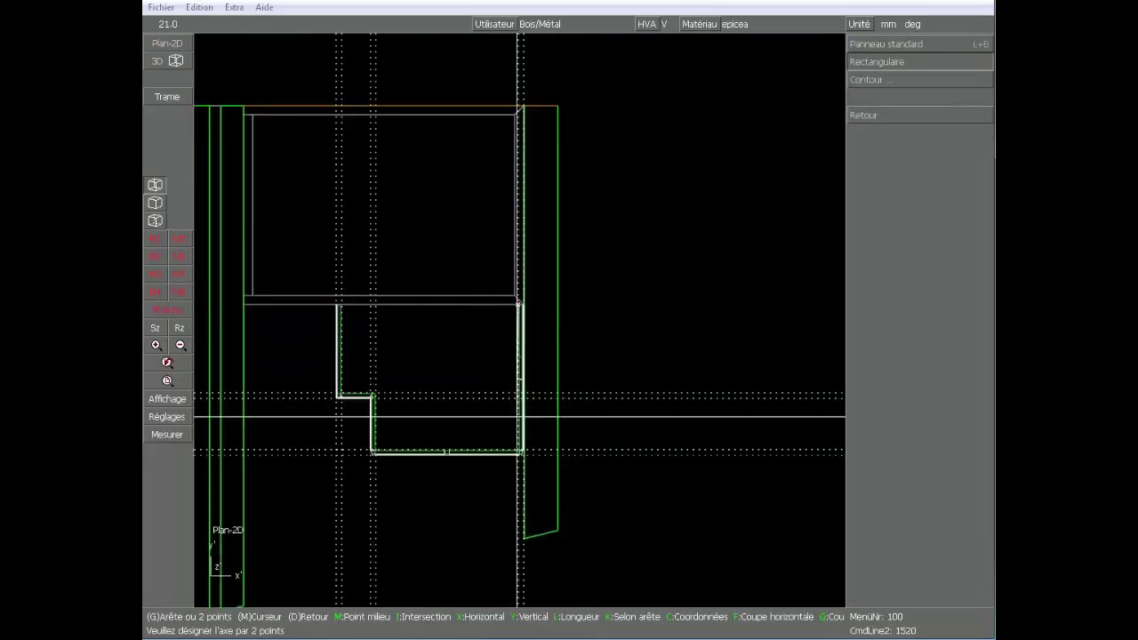
{"action": "scroll", "coordinate": [517, 442], "scroll_direction": "up", "scroll_amount": 8}
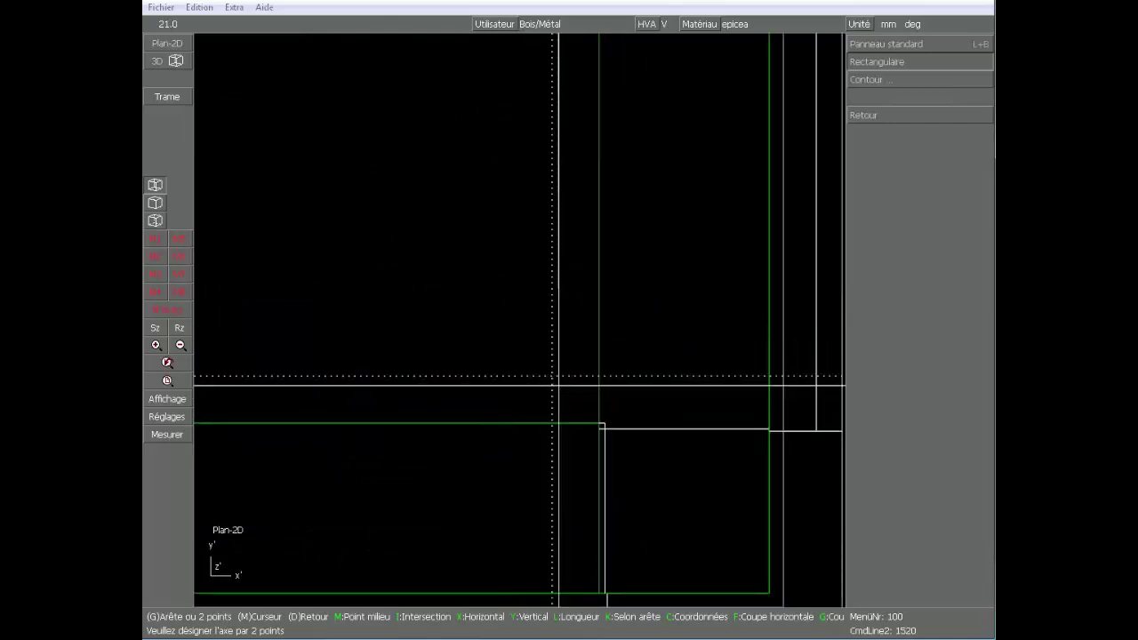
{"action": "left_click", "coordinate": [551, 377]}
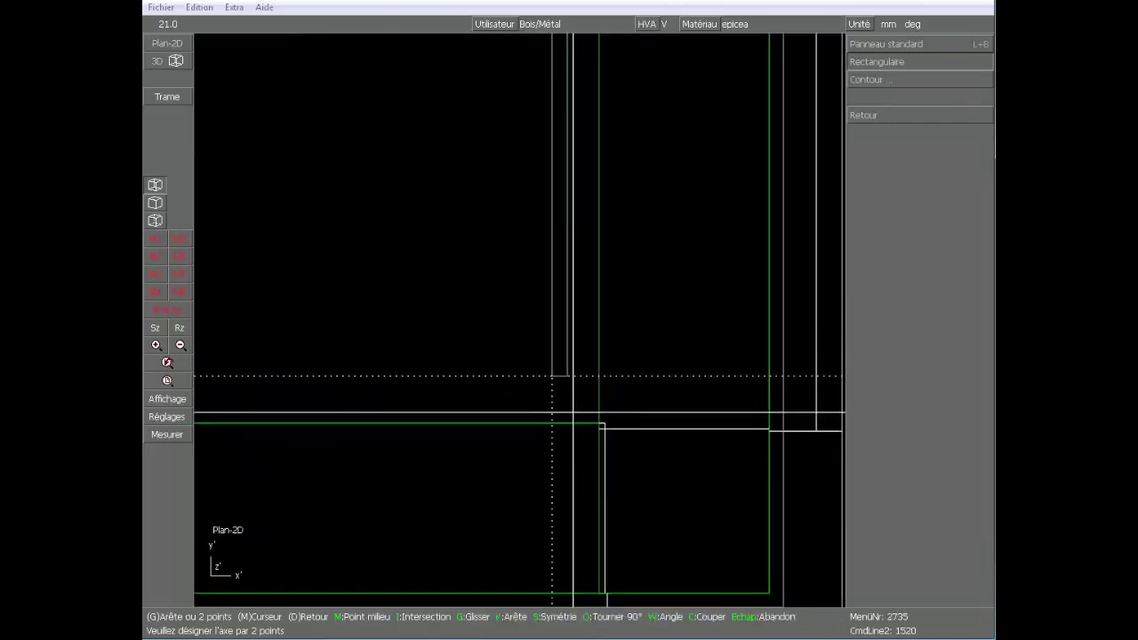
- Place a BA13 panel along the inner side of the front wall, between its two inner corners
{"action": "left_click", "coordinate": [567, 376]}
{"action": "scroll", "coordinate": [518, 320], "scroll_direction": "down", "scroll_amount": 8}
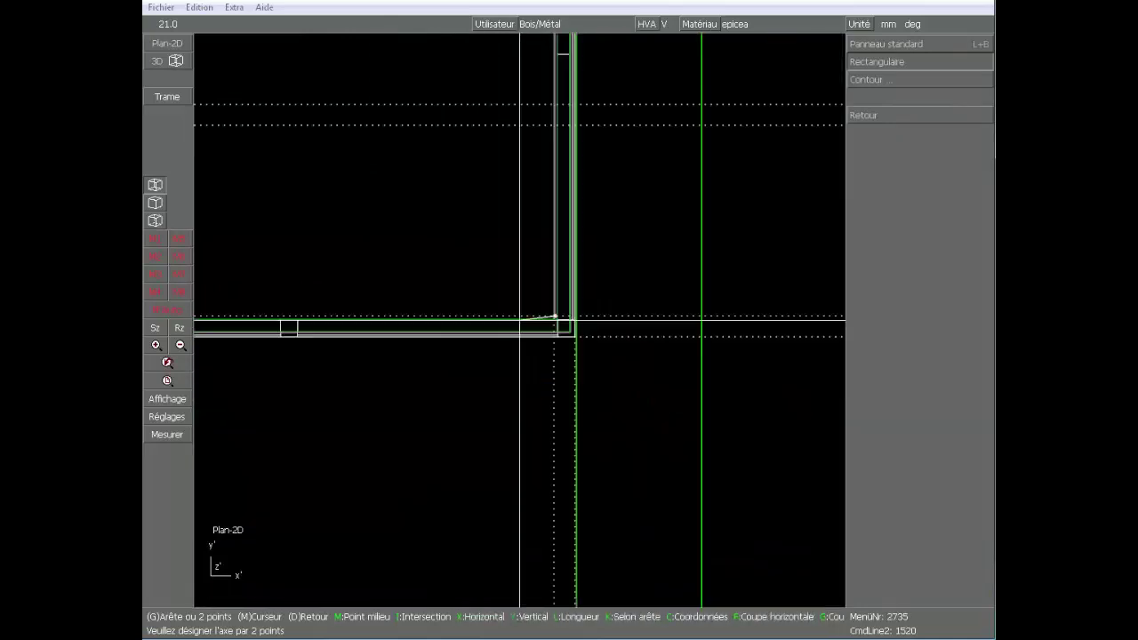
{"action": "scroll", "coordinate": [517, 320], "scroll_direction": "up", "scroll_amount": 8}
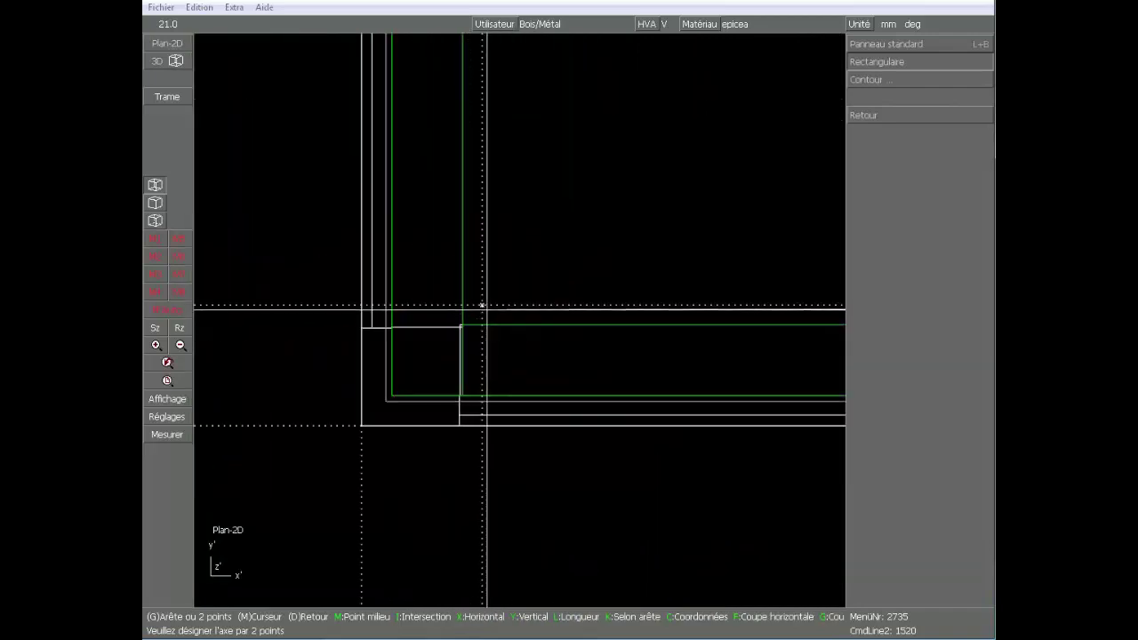
{"action": "left_click", "coordinate": [482, 305]}
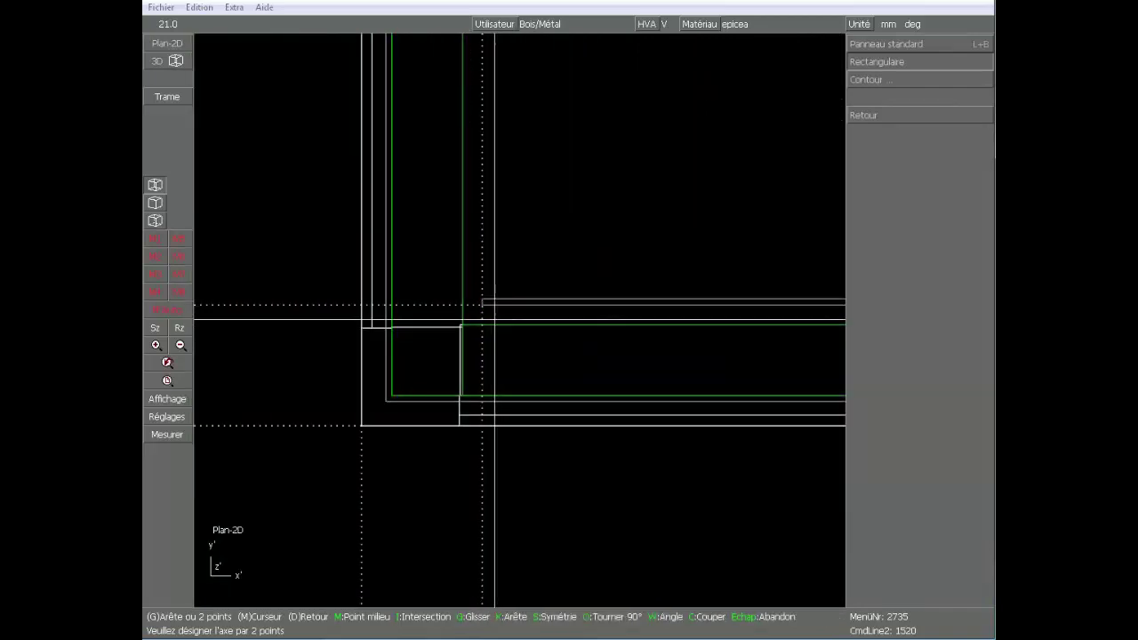
- Place BA13 panels along the inner side of the stepped wall, from the front corner through the first two segments
{"action": "left_click", "coordinate": [482, 305]}
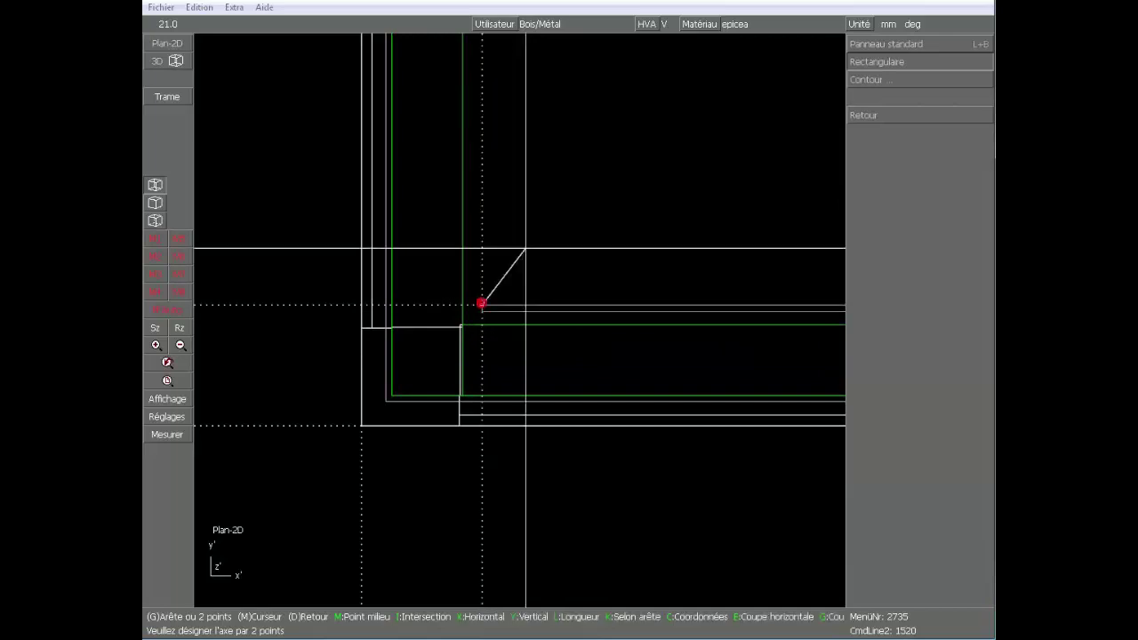
{"action": "scroll", "coordinate": [521, 267], "scroll_direction": "down", "scroll_amount": 5}
{"action": "scroll", "coordinate": [508, 141], "scroll_direction": "up", "scroll_amount": 5}
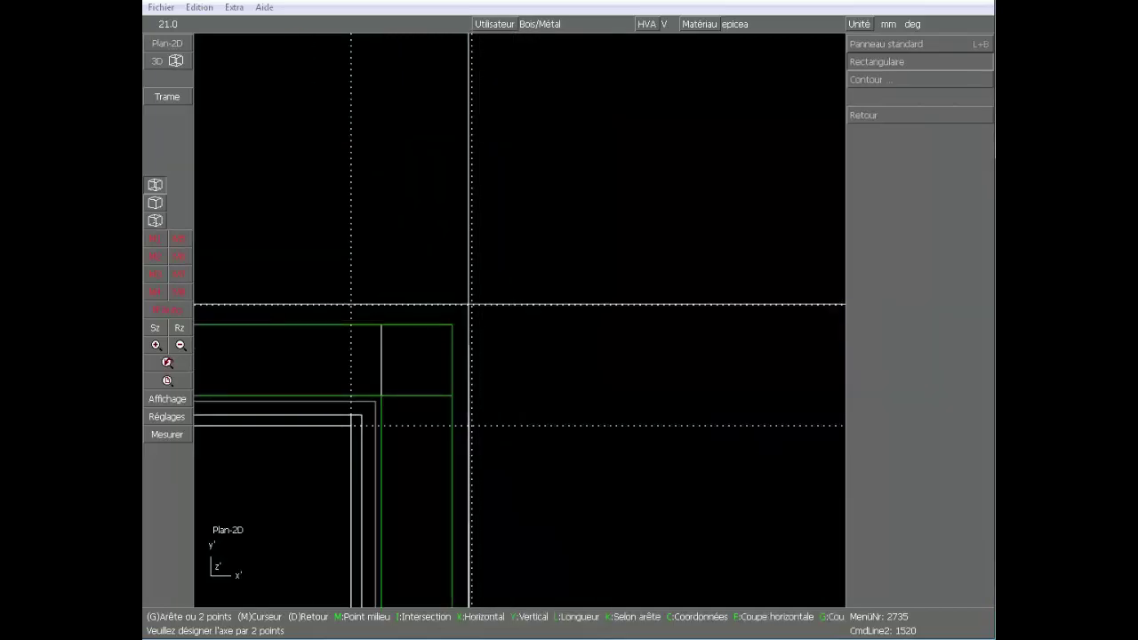
{"action": "left_click", "coordinate": [469, 304]}
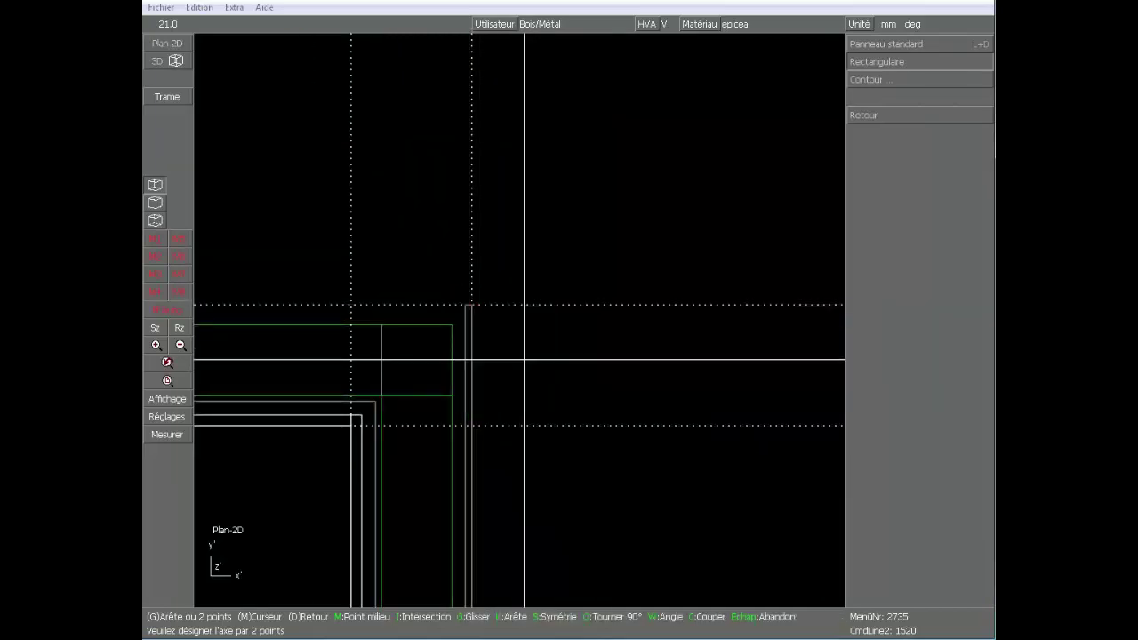
{"action": "left_click", "coordinate": [465, 302]}
{"action": "scroll", "coordinate": [511, 323], "scroll_direction": "down", "scroll_amount": 5}
{"action": "scroll", "coordinate": [556, 332], "scroll_direction": "up", "scroll_amount": 3}
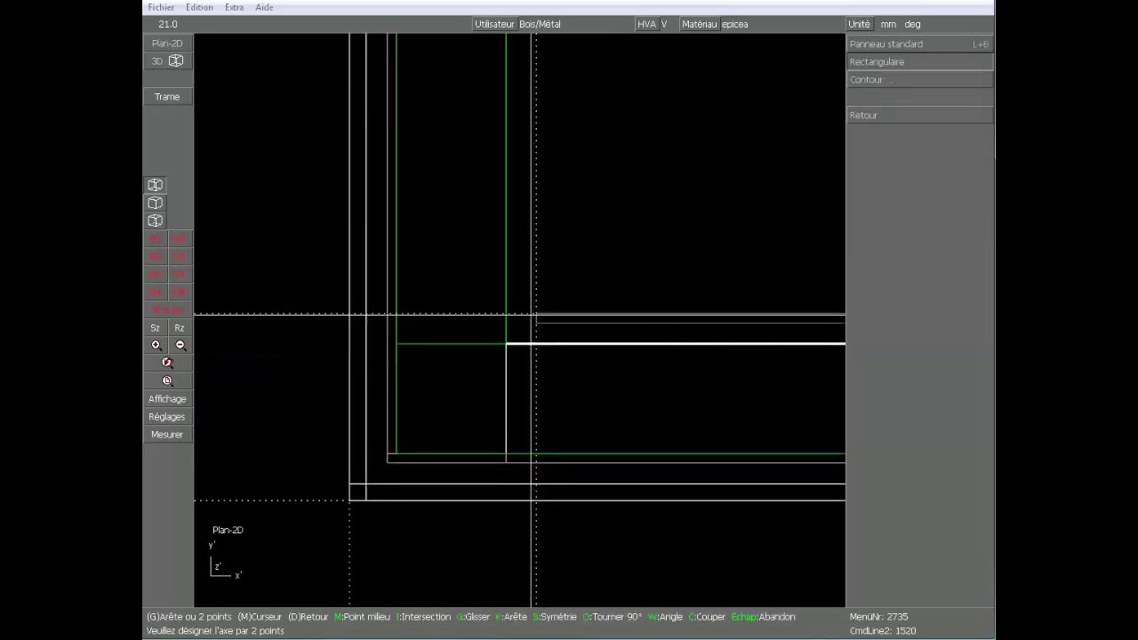
- Place a BA13 panel along the last inner segment of the stepped wall, ending at the existing house, and leave the panel command
{"action": "left_click", "coordinate": [536, 322]}
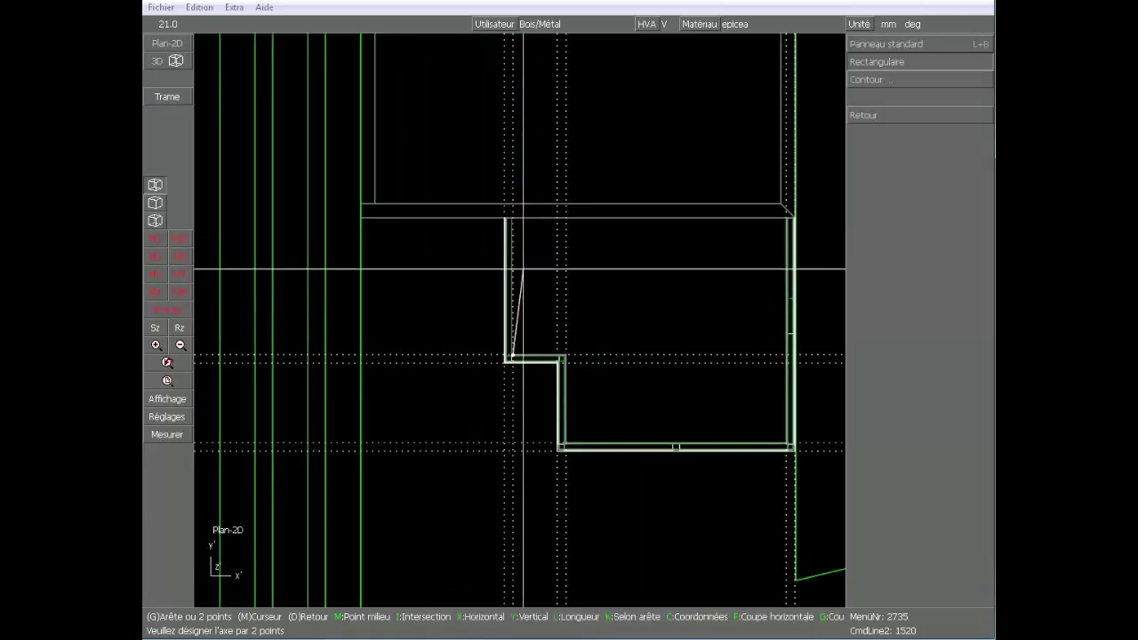
{"action": "left_click", "coordinate": [538, 313]}
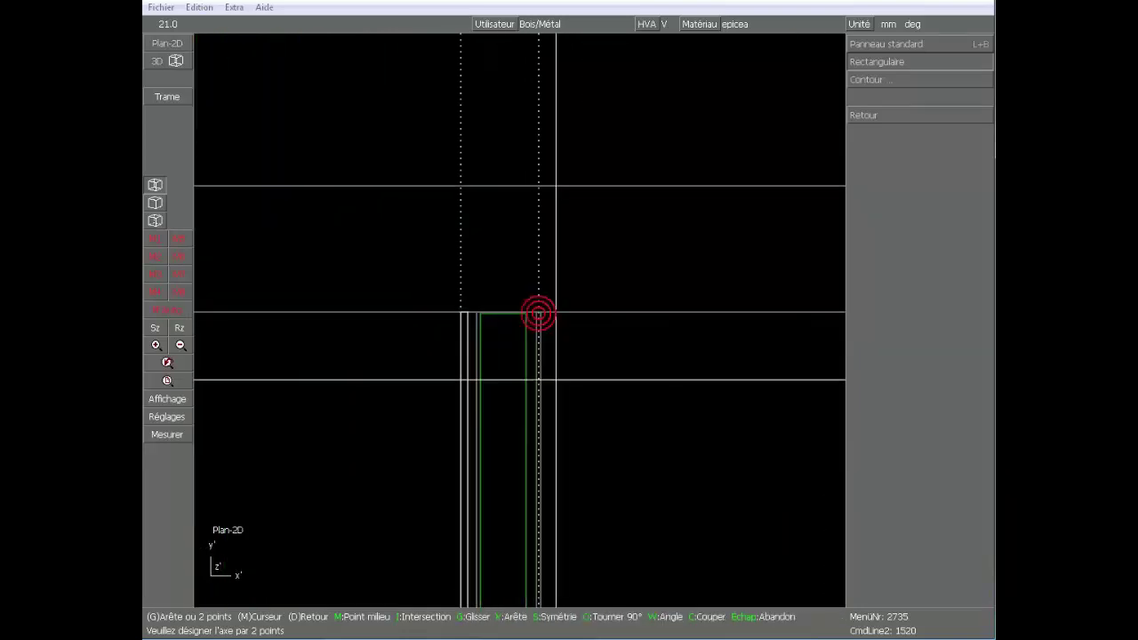
{"action": "right_click", "coordinate": [570, 409]}
{"action": "right_click", "coordinate": [572, 409]}
{"action": "right_click", "coordinate": [930, 86]}
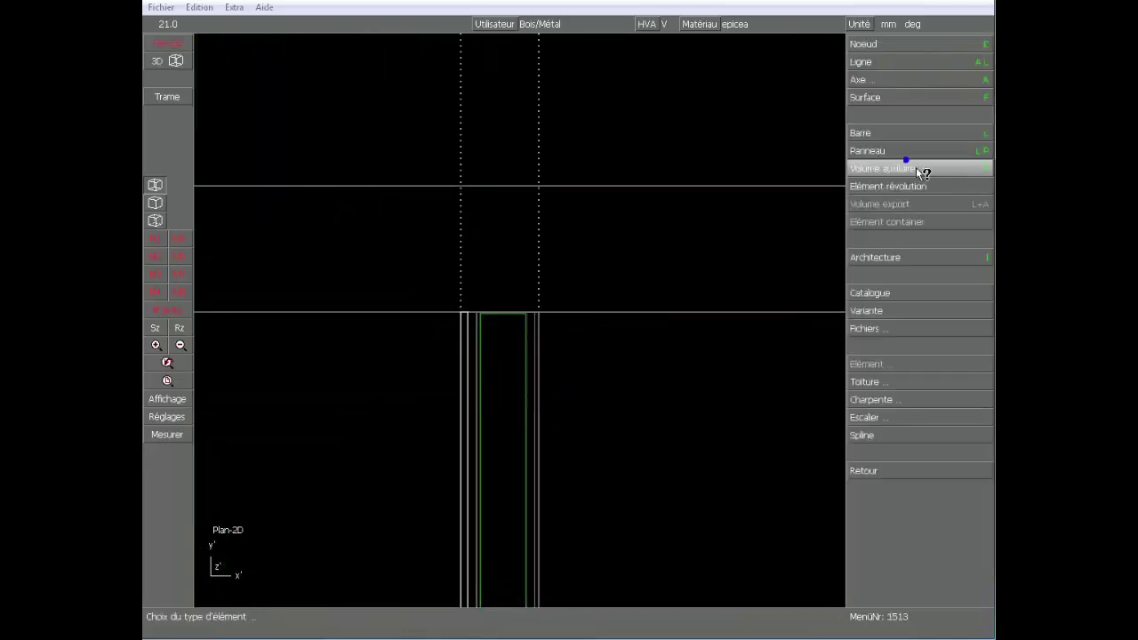
{"action": "right_click", "coordinate": [907, 162]}
- Show the model as a shaded 3D view and orbit around to inspect the extension's walls from the front
{"action": "scroll", "coordinate": [544, 386], "scroll_direction": "down", "scroll_amount": 8}
{"action": "scroll", "coordinate": [607, 343], "scroll_direction": "up", "scroll_amount": 3}
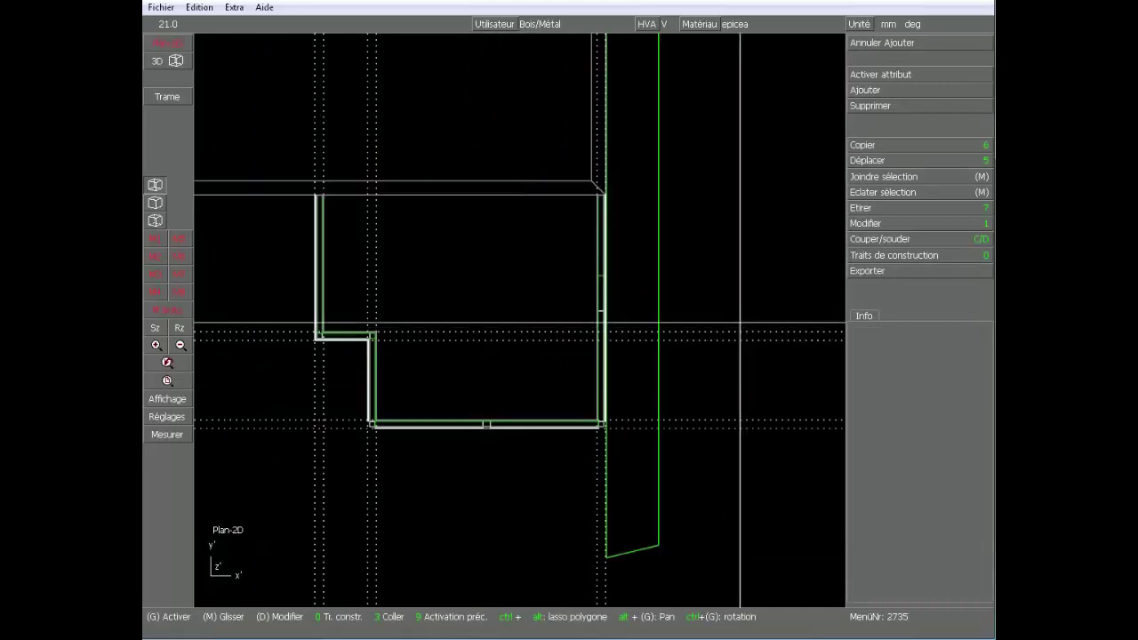
{"action": "right_click", "coordinate": [720, 304]}
{"action": "left_click", "coordinate": [175, 62]}
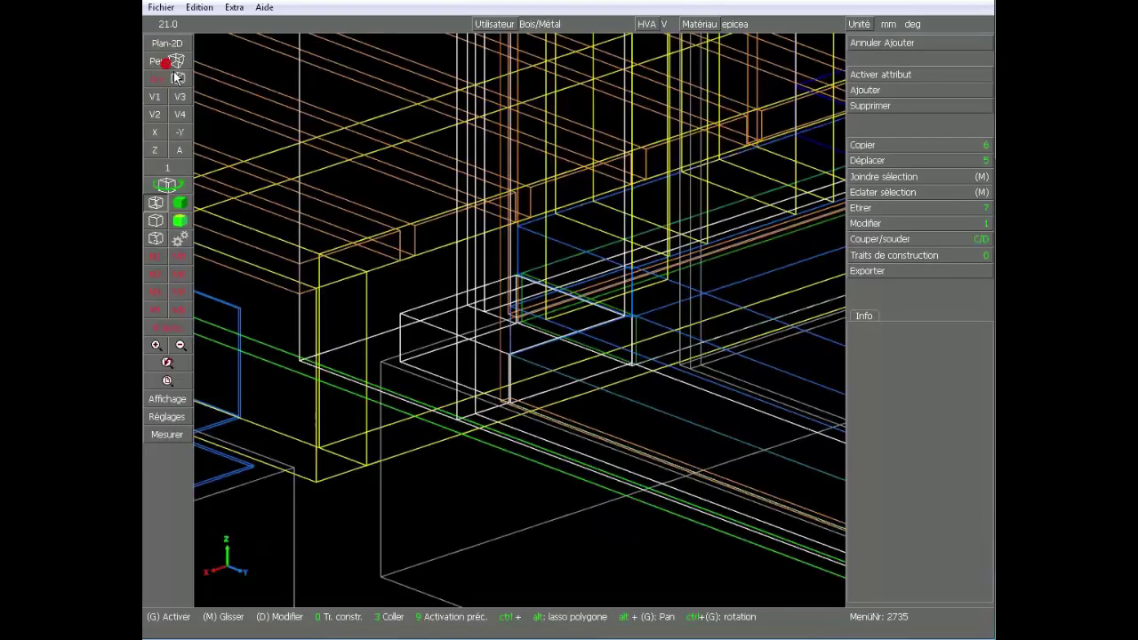
{"action": "scroll", "coordinate": [494, 331], "scroll_direction": "down", "scroll_amount": 4}
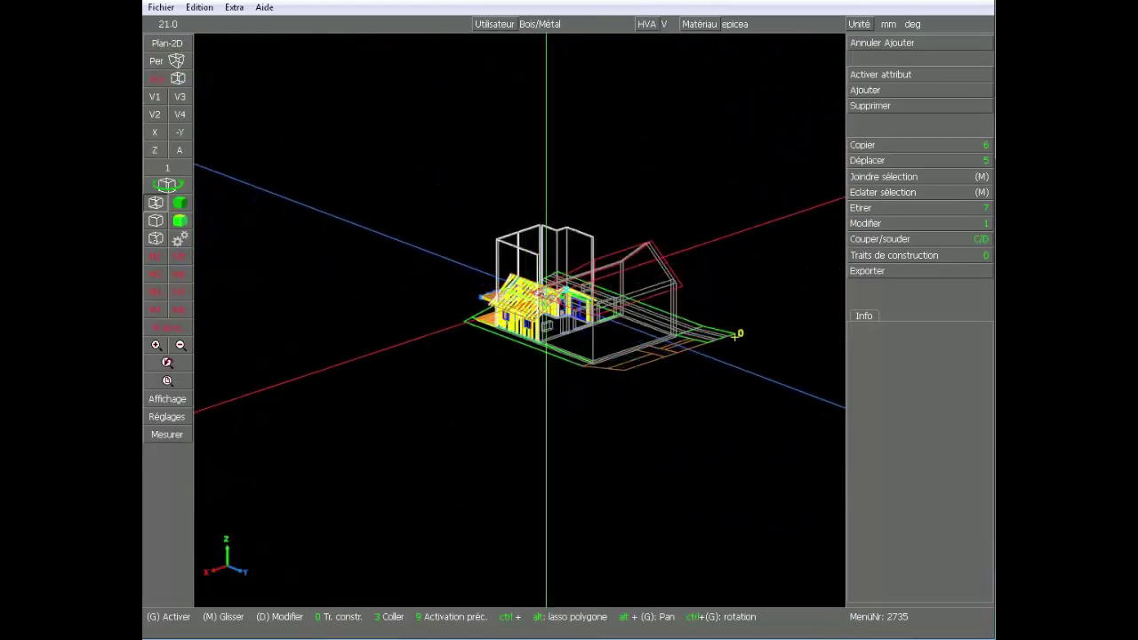
{"action": "scroll", "coordinate": [561, 282], "scroll_direction": "up", "scroll_amount": 4}
{"action": "left_click", "coordinate": [181, 204]}
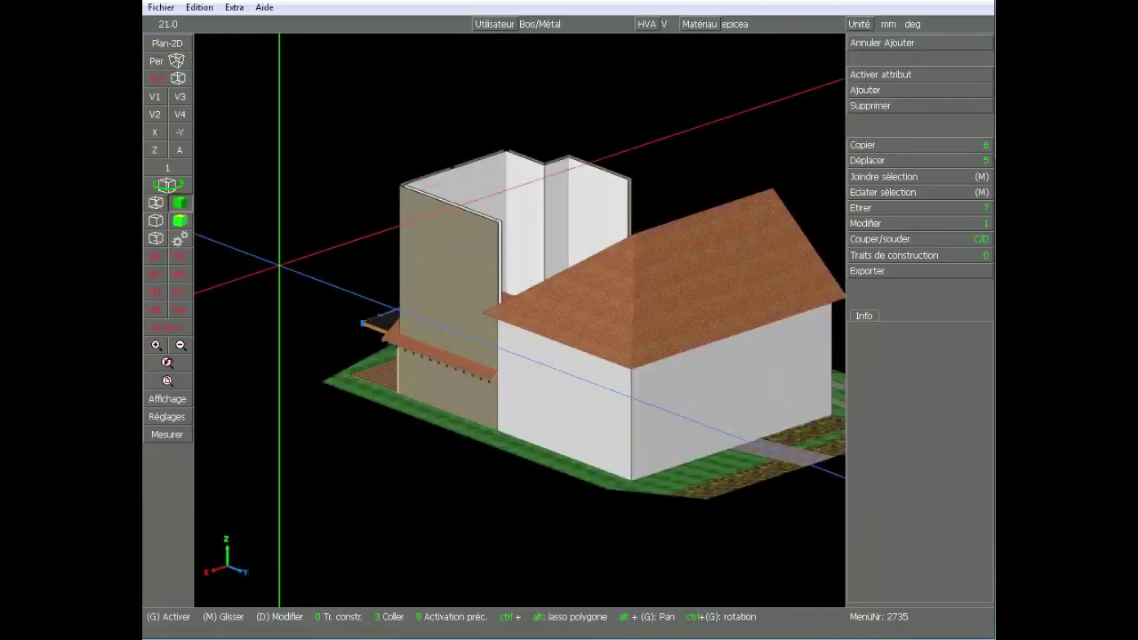
{"action": "mouse_move", "coordinate": [518, 320]}
{"action": "left_mouse_down", "text": "ctrl"}
{"action": "mouse_move", "coordinate": [658, 355]}
{"action": "mouse_move", "coordinate": [547, 345]}
{"action": "left_mouse_up", "text": "ctrl"}
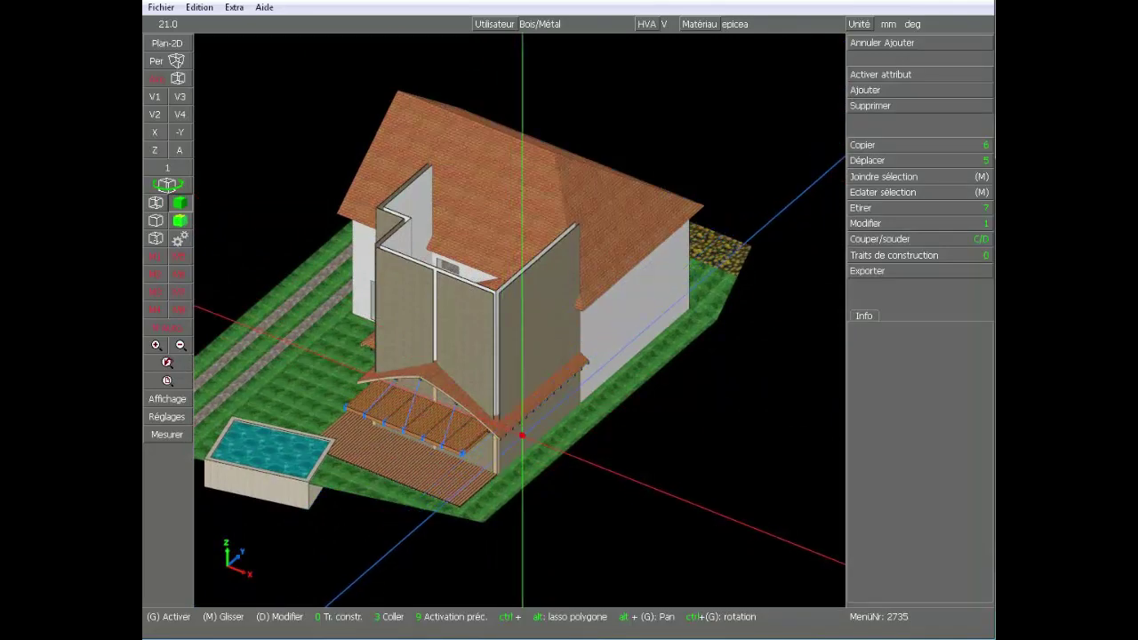
- Activate all the cladding and BA13 panels of the extension's walls
{"action": "left_click", "coordinate": [509, 303]}
{"action": "scroll", "coordinate": [507, 267], "scroll_direction": "up", "scroll_amount": 5}
{"action": "left_click", "coordinate": [476, 196]}
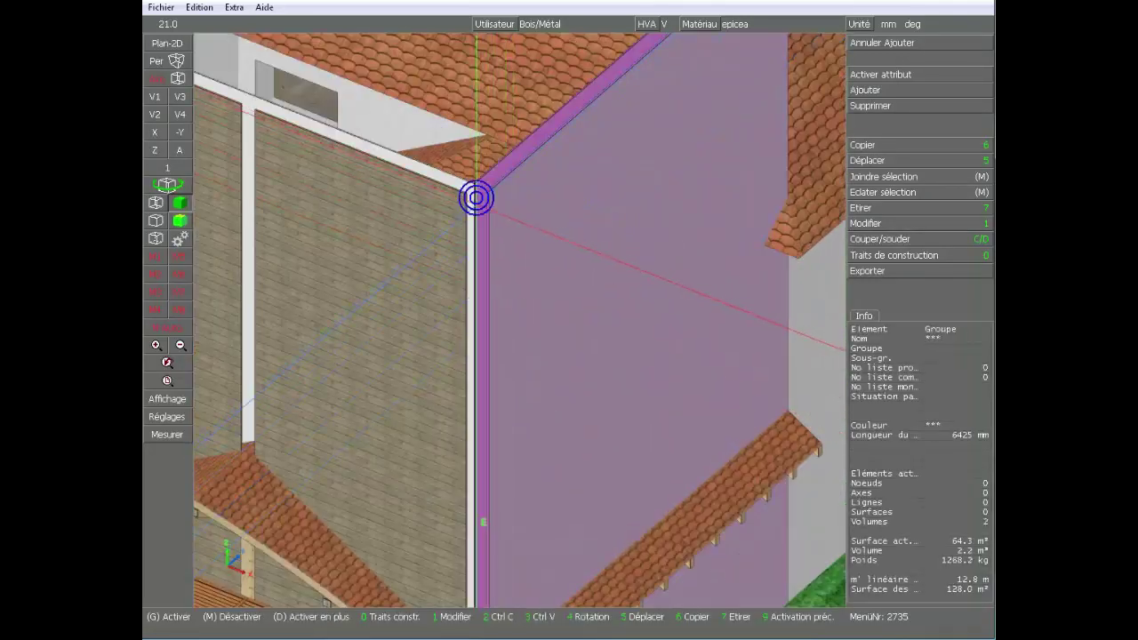
{"action": "key", "text": "shift+a"}
{"action": "key", "text": "a"}
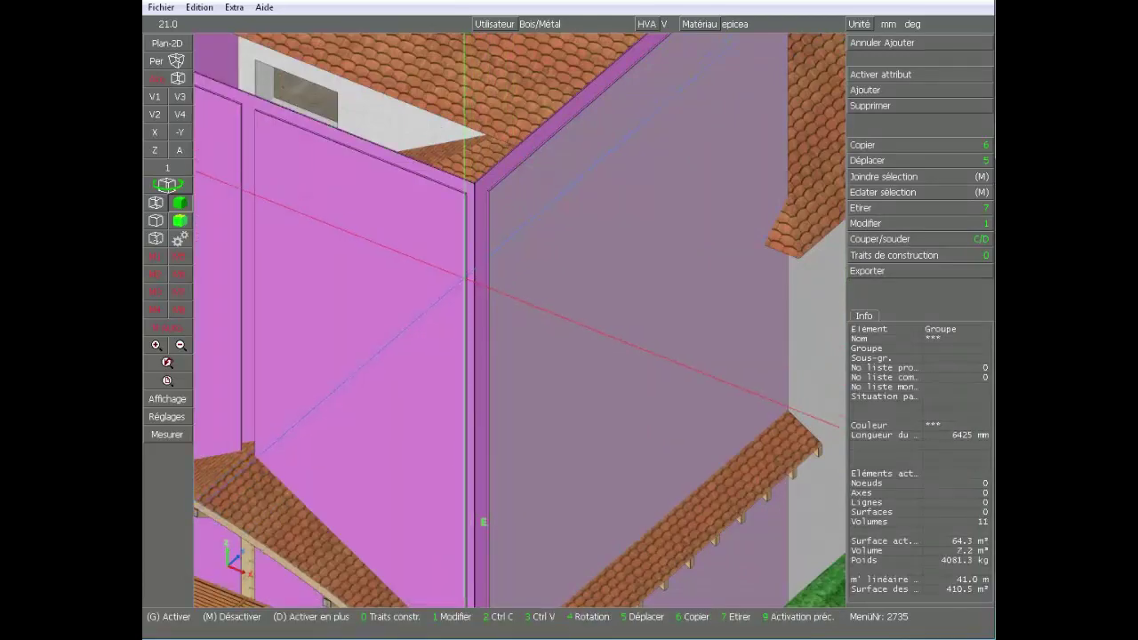
- Add the roof's underside surfaces to the active wall panels and display only these elements
{"action": "scroll", "coordinate": [567, 307], "scroll_direction": "down", "scroll_amount": 5}
{"action": "middle_click_drag", "start_coordinate": [546, 454], "coordinate": [529, 368]}
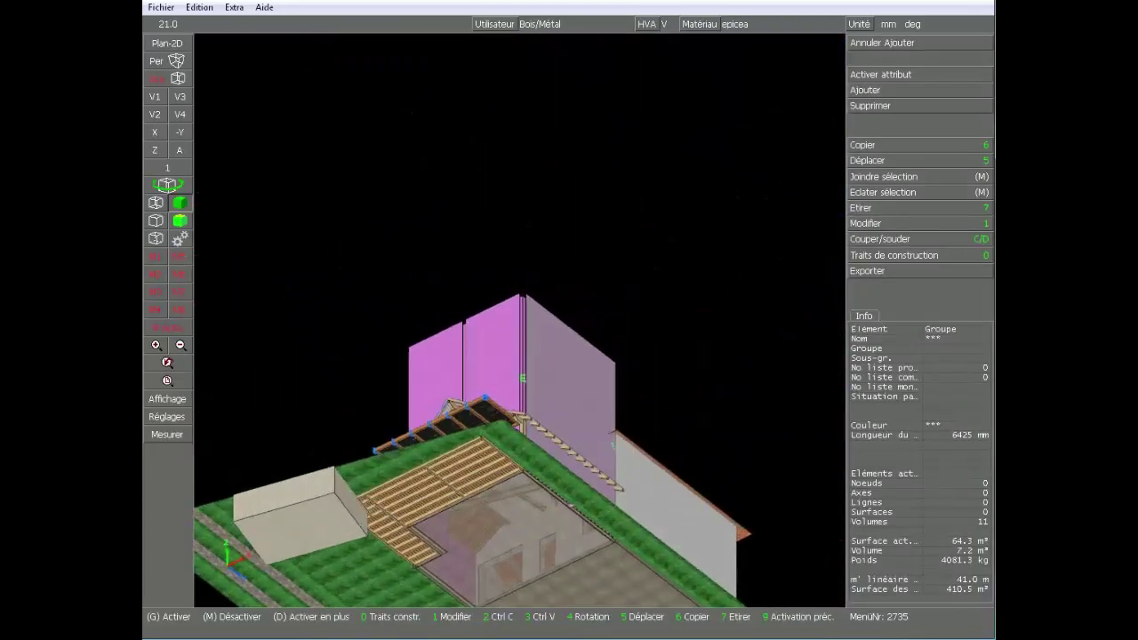
{"action": "scroll", "coordinate": [521, 356], "scroll_direction": "up", "scroll_amount": 6}
{"action": "left_click", "coordinate": [511, 335]}
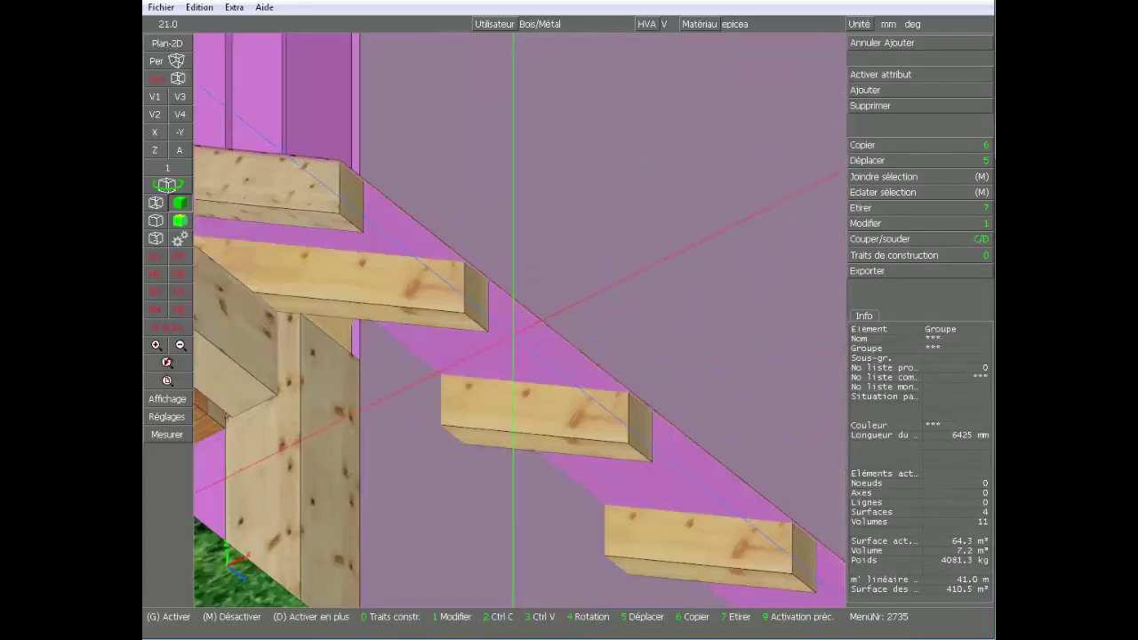
{"action": "scroll", "coordinate": [513, 334], "scroll_direction": "up", "scroll_amount": 3}
{"action": "scroll", "coordinate": [525, 340], "scroll_direction": "up", "scroll_amount": 3}
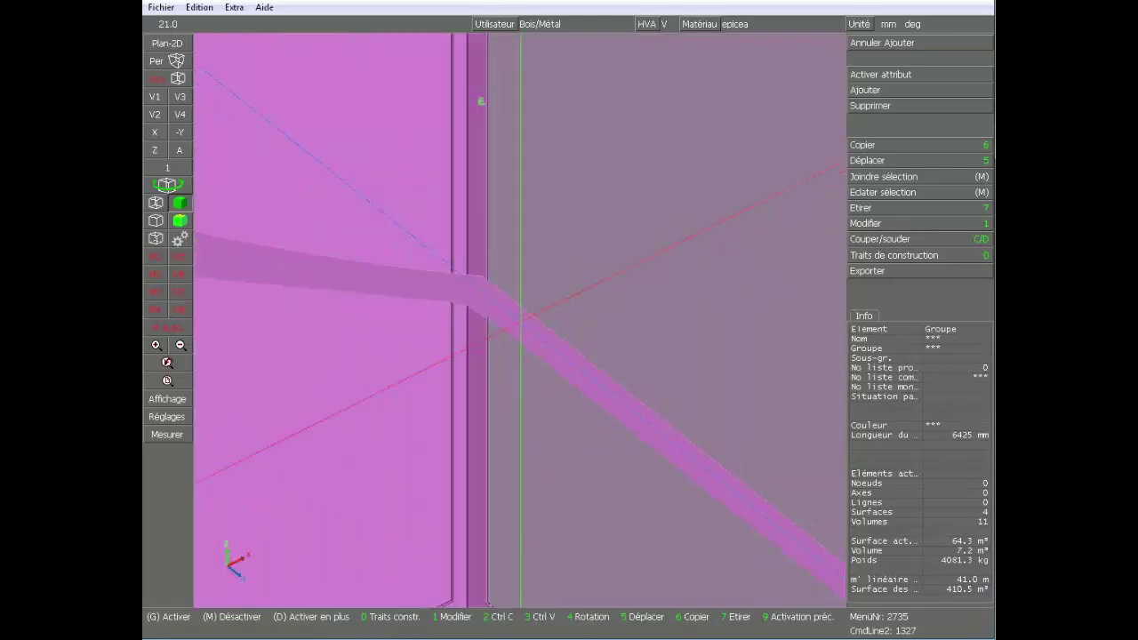
{"action": "scroll", "coordinate": [537, 346], "scroll_direction": "down", "scroll_amount": 4}
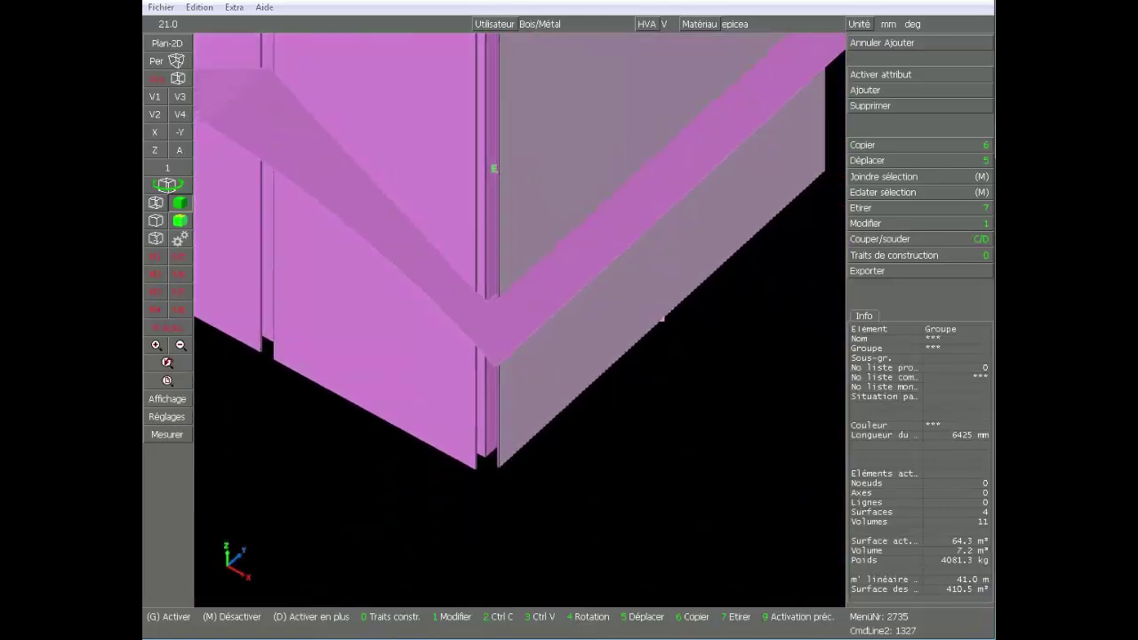
{"action": "scroll", "coordinate": [520, 319], "scroll_direction": "down", "scroll_amount": 3}
{"action": "scroll", "coordinate": [521, 320], "scroll_direction": "down", "scroll_amount": 3}
{"action": "scroll", "coordinate": [518, 313], "scroll_direction": "up", "scroll_amount": 3}
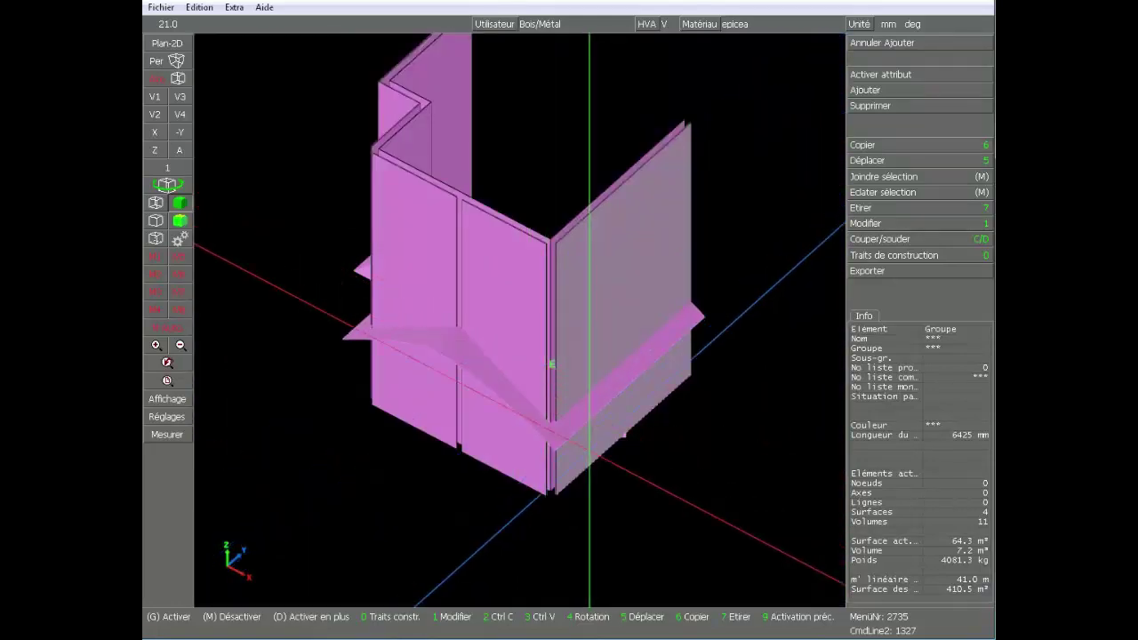
{"action": "left_click", "coordinate": [593, 438]}
{"action": "right_click", "coordinate": [584, 439]}
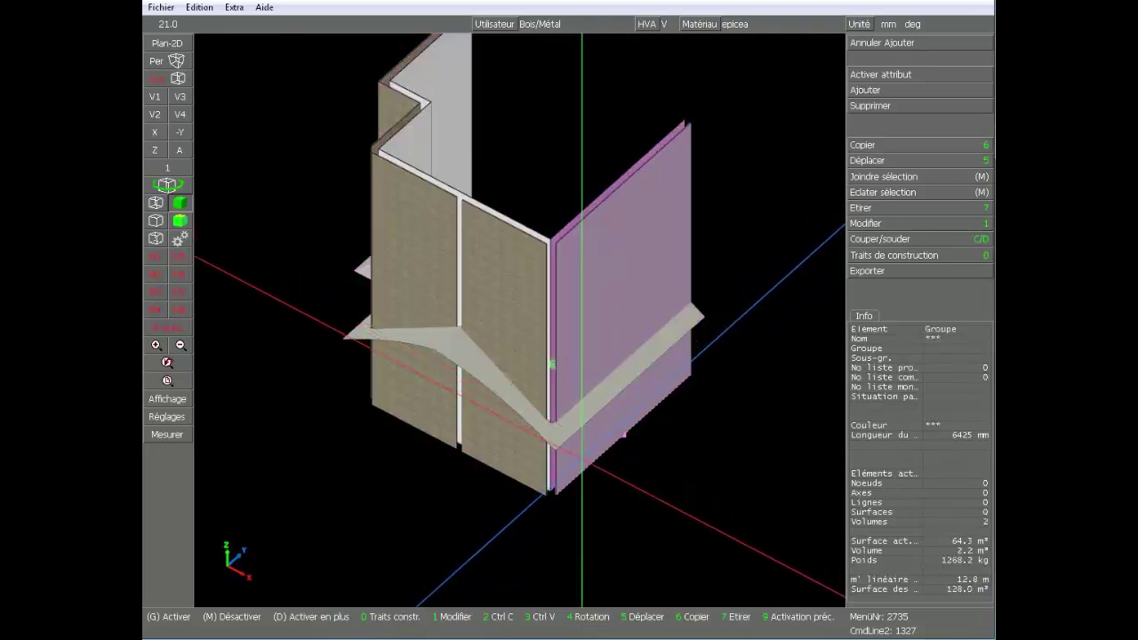
{"action": "scroll", "coordinate": [585, 409], "scroll_direction": "up", "scroll_amount": 3}
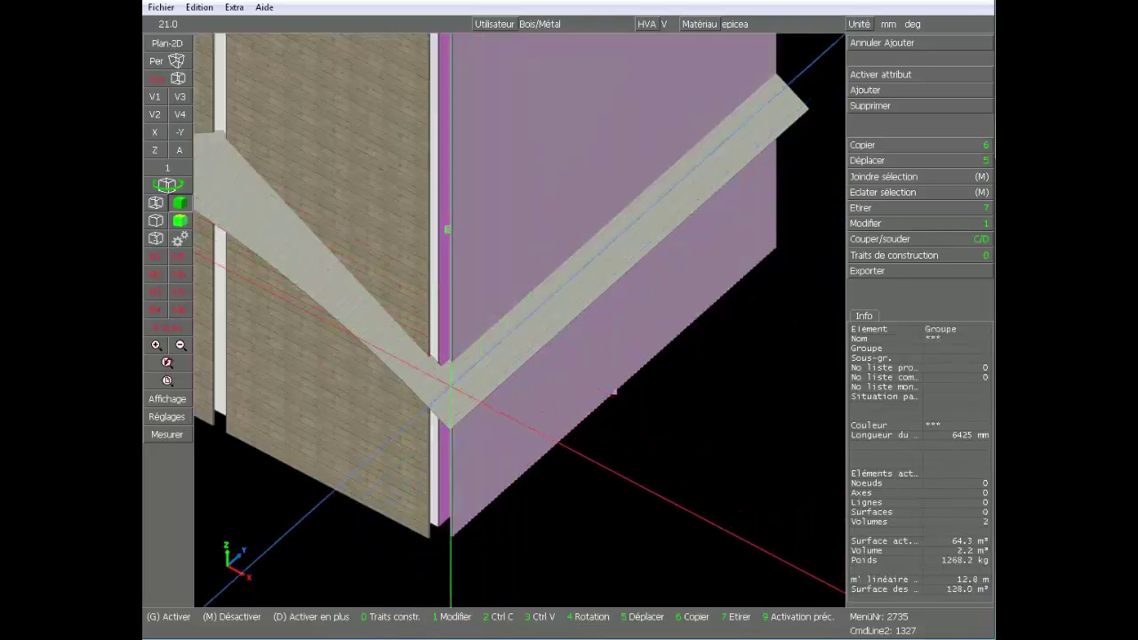
{"action": "right_click", "coordinate": [402, 349]}
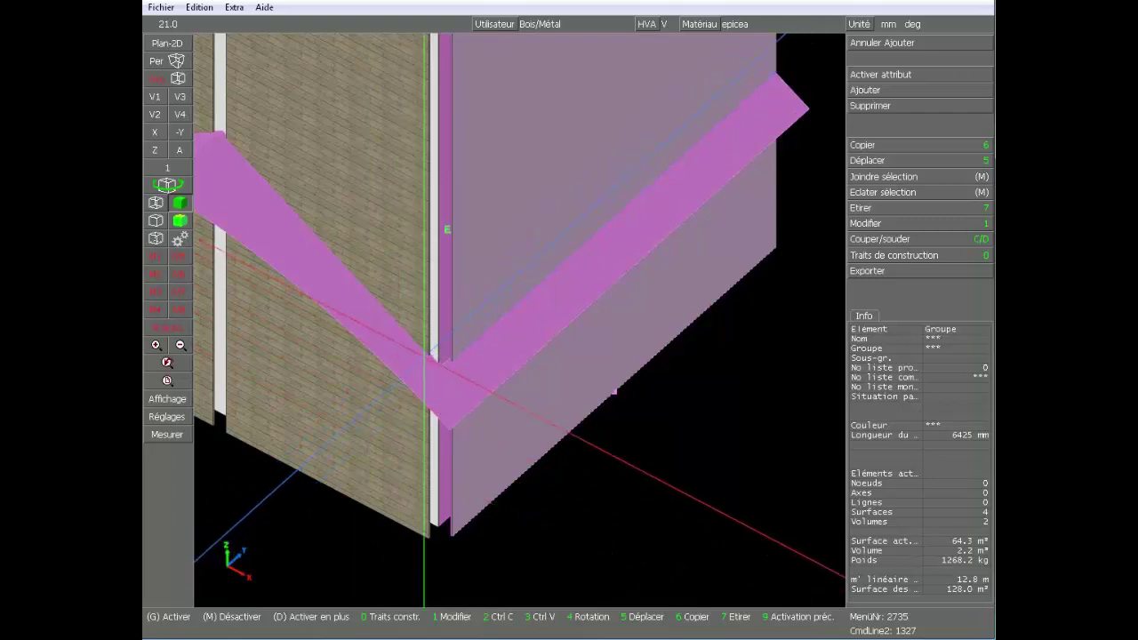
{"action": "left_click", "coordinate": [424, 394]}
- Cut the long side wall's cladding and the adjoining gable half's cladding and BA13 panels to the underside of that side's roof slope
{"action": "left_click", "coordinate": [490, 460]}
{"action": "right_click", "coordinate": [436, 454]}
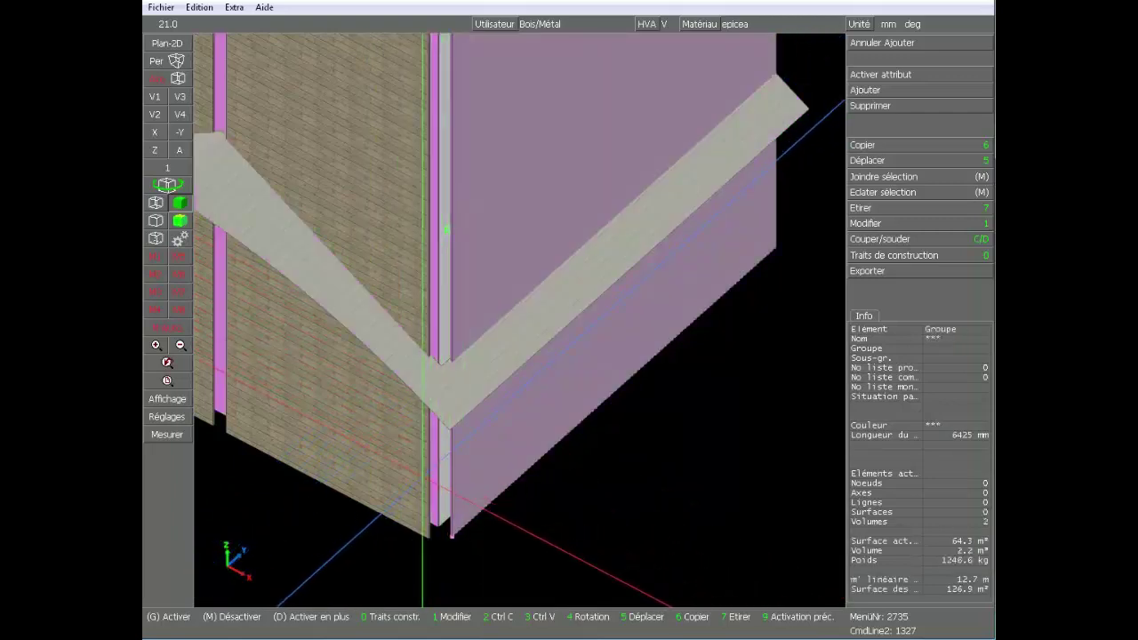
{"action": "right_click", "coordinate": [423, 480]}
{"action": "key", "text": "c"}
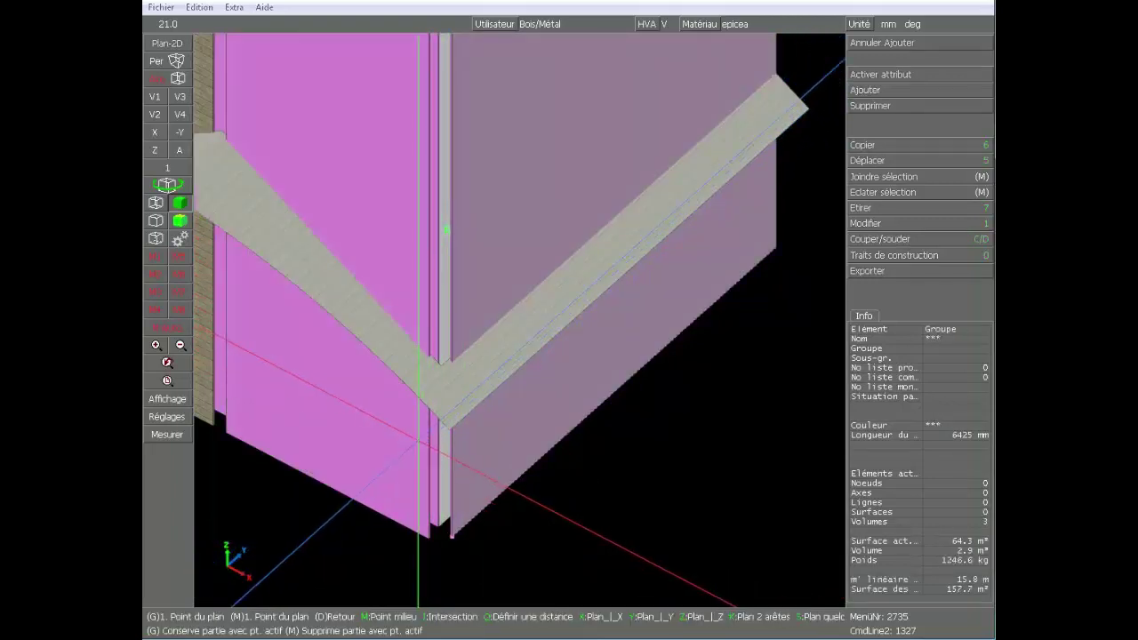
{"action": "right_click", "coordinate": [415, 377]}
{"action": "left_click", "coordinate": [418, 373]}
{"action": "right_click", "coordinate": [418, 373]}
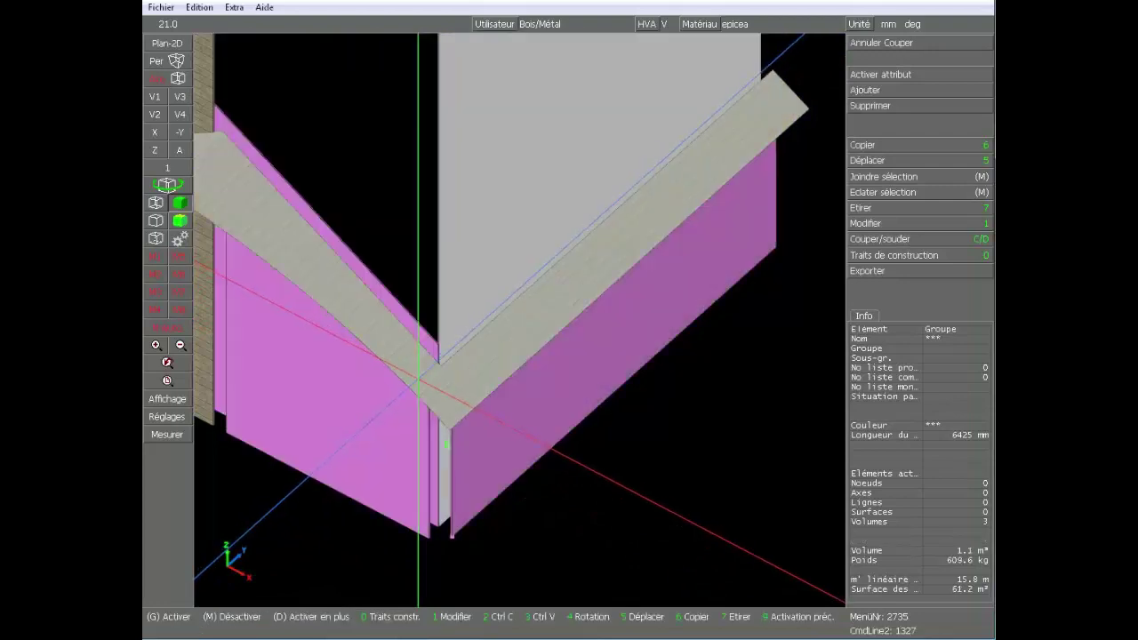
- Cut the long side wall's inner BA13 panel to the same roof underside surface, keeping the lower part
{"action": "scroll", "coordinate": [441, 370], "scroll_direction": "down", "scroll_amount": 2}
{"action": "mouse_move", "coordinate": [509, 398]}
{"action": "middle_mouse_down"}
{"action": "mouse_move", "coordinate": [578, 376]}
{"action": "mouse_move", "coordinate": [521, 399]}
{"action": "middle_mouse_up"}
{"action": "scroll", "coordinate": [505, 367], "scroll_direction": "up", "scroll_amount": 3}
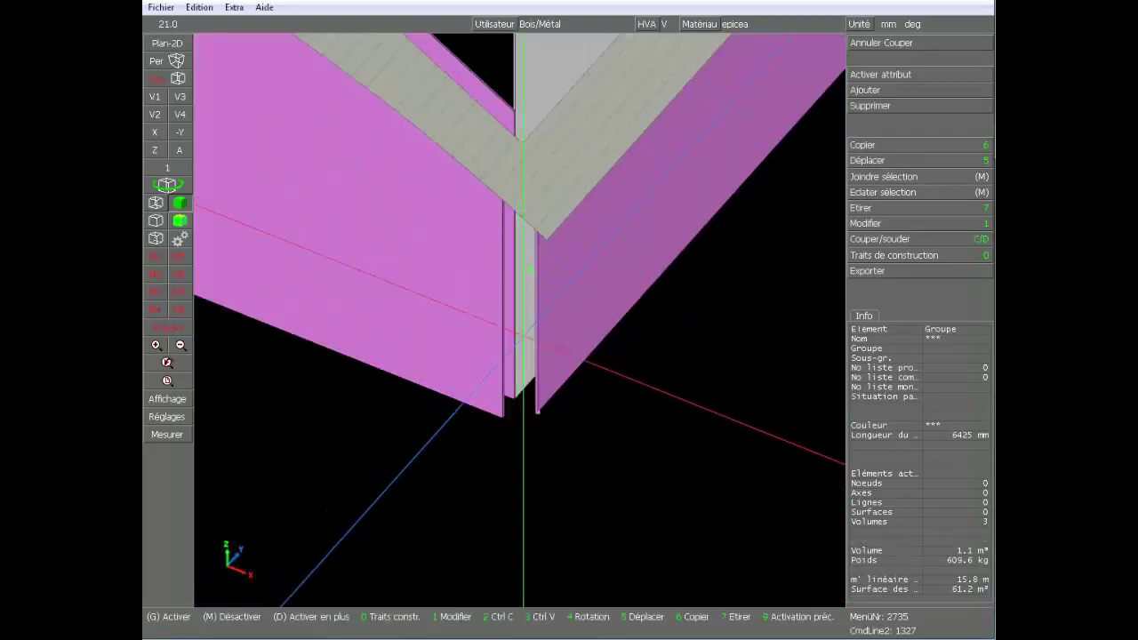
{"action": "left_click", "coordinate": [523, 335]}
{"action": "key", "text": "c"}
{"action": "key", "text": "s"}
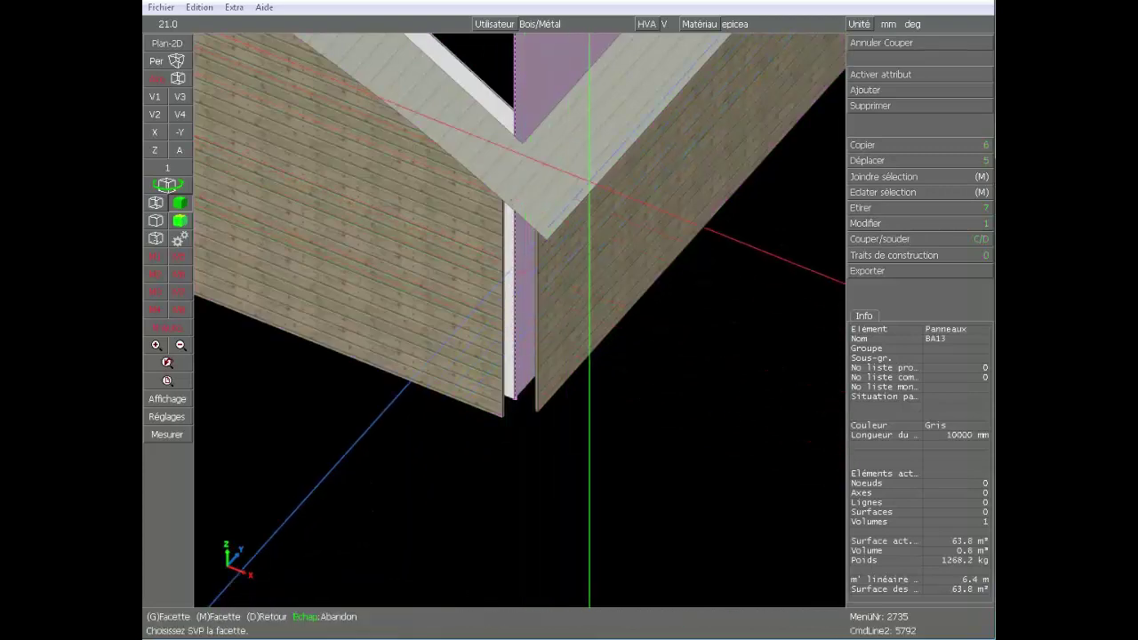
{"action": "left_click", "coordinate": [588, 177]}
{"action": "right_click", "coordinate": [586, 178]}
{"action": "scroll", "coordinate": [516, 350], "scroll_direction": "down", "scroll_amount": 3}
{"action": "scroll", "coordinate": [440, 294], "scroll_direction": "up", "scroll_amount": 4}
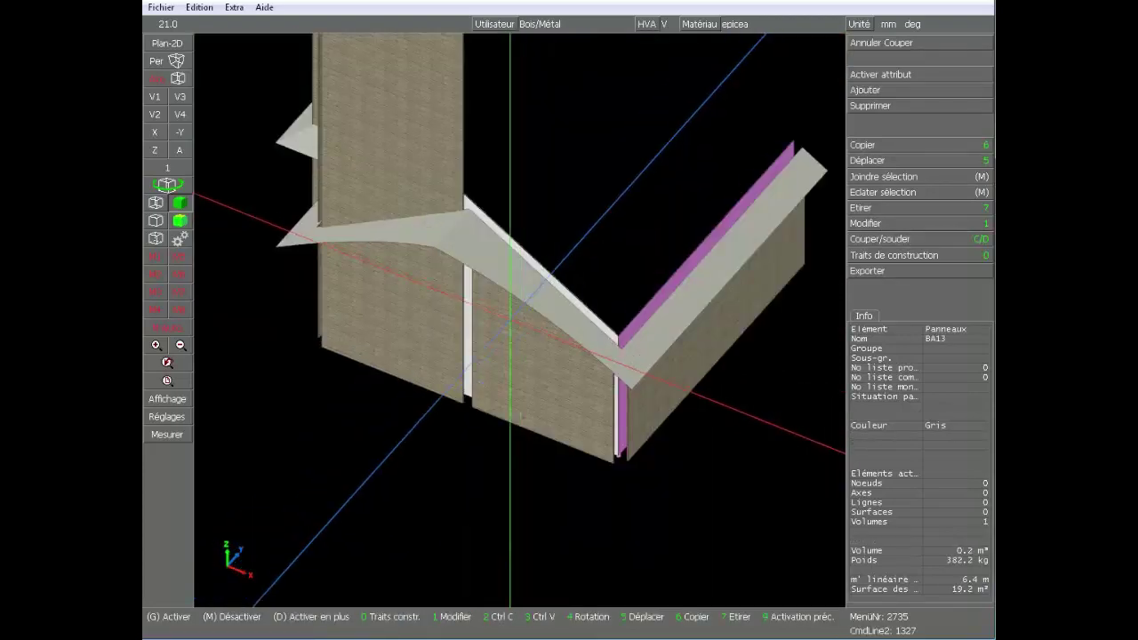
- Cut the cladding and BA13 panels of the other gable half and the adjacent stepped wall segment to that slope's roof underside
{"action": "middle_click_drag", "start_coordinate": [523, 317], "coordinate": [420, 373]}
{"action": "left_click", "coordinate": [412, 471]}
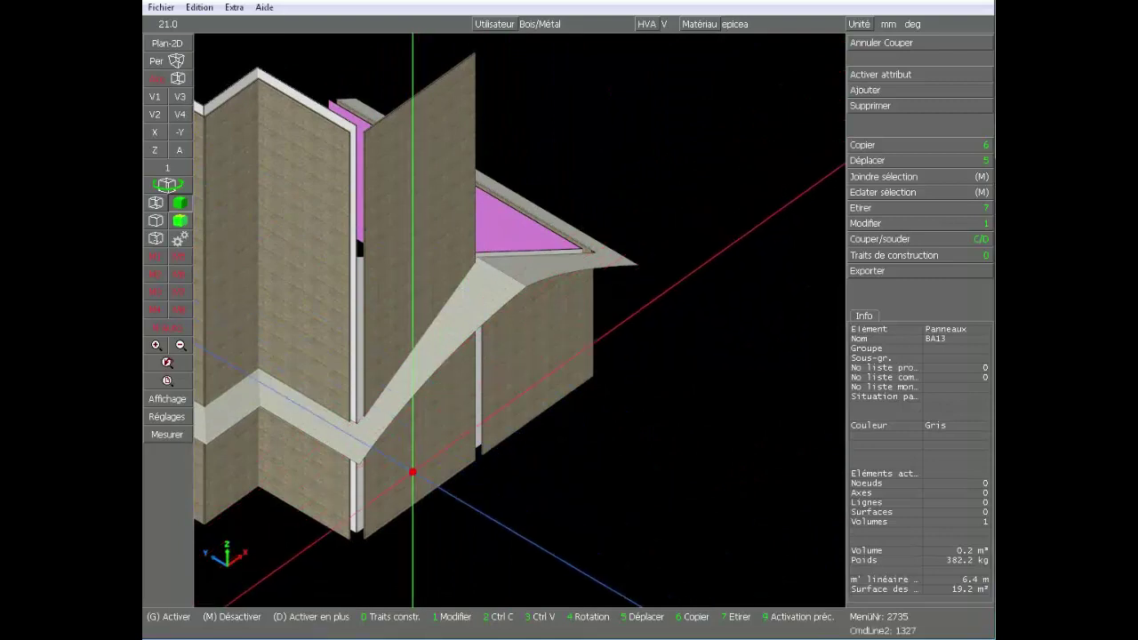
{"action": "right_click", "coordinate": [359, 486]}
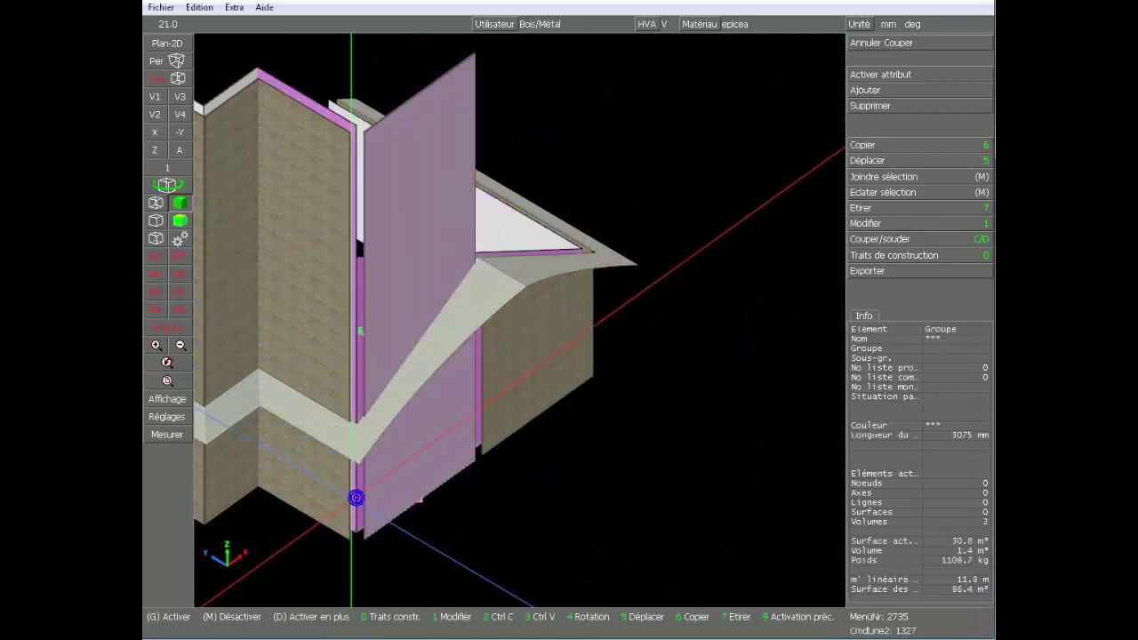
{"action": "right_click", "coordinate": [333, 498]}
{"action": "key", "text": "c"}
{"action": "key", "text": "s"}
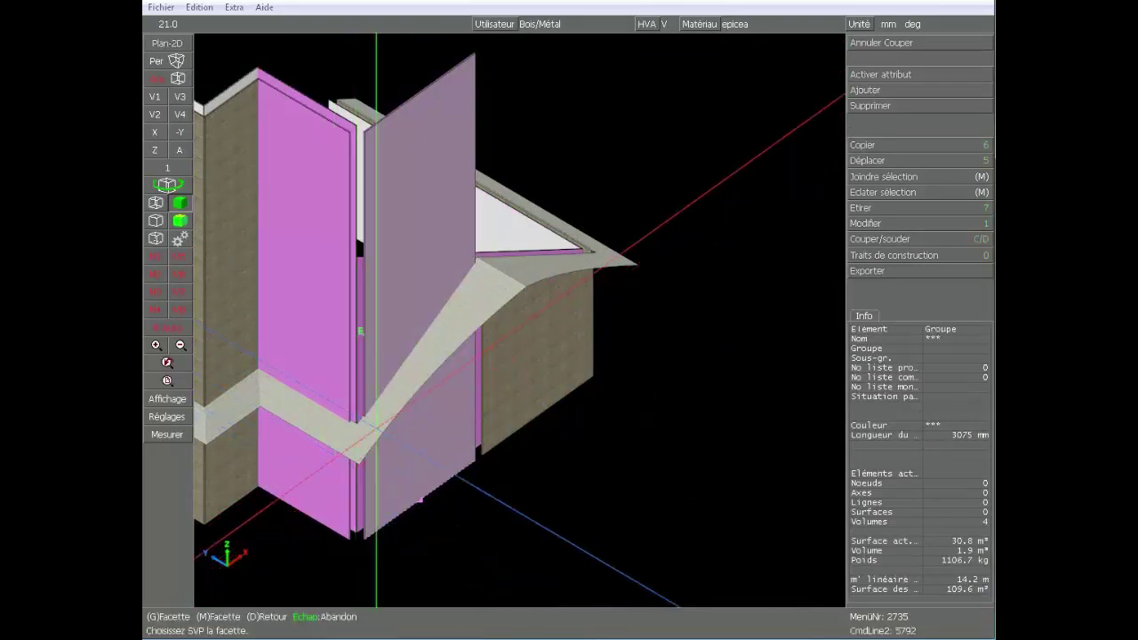
{"action": "right_click", "coordinate": [402, 386]}
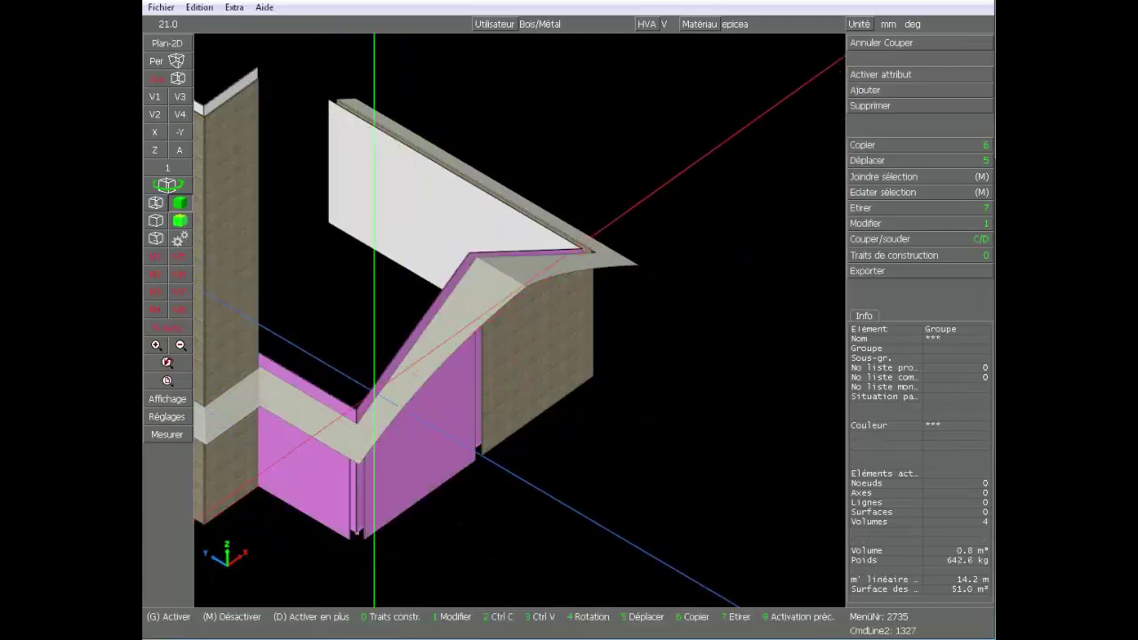
- Cut the cladding and BA13 panels of the stepped wall's short return to the roof underside above it, keeping the lower parts
{"action": "scroll", "coordinate": [374, 392], "scroll_direction": "down", "scroll_amount": 2}
{"action": "scroll", "coordinate": [496, 327], "scroll_direction": "up", "scroll_amount": 3}
{"action": "middle_click_drag", "start_coordinate": [518, 320], "coordinate": [515, 344]}
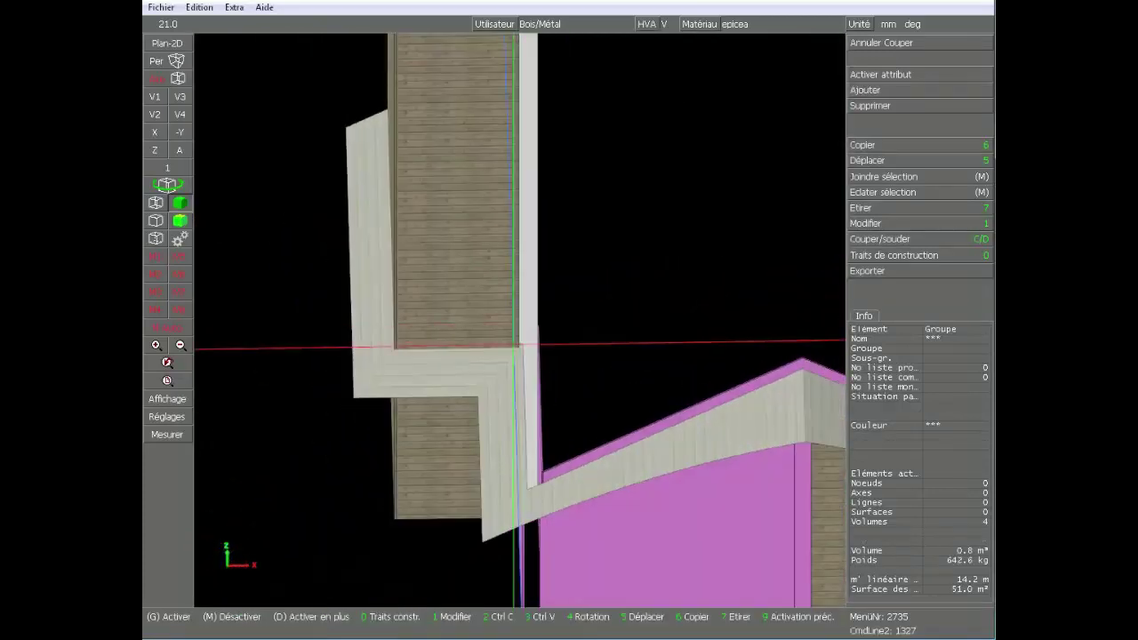
{"action": "left_click", "coordinate": [531, 343]}
{"action": "right_click", "coordinate": [442, 458]}
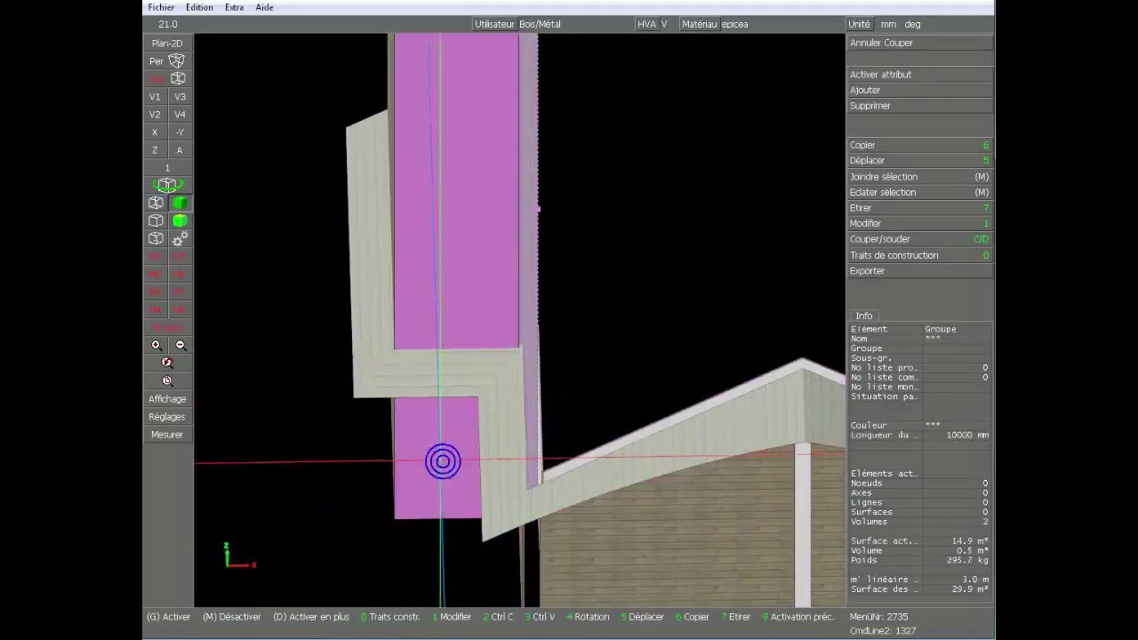
{"action": "key", "text": "s"}
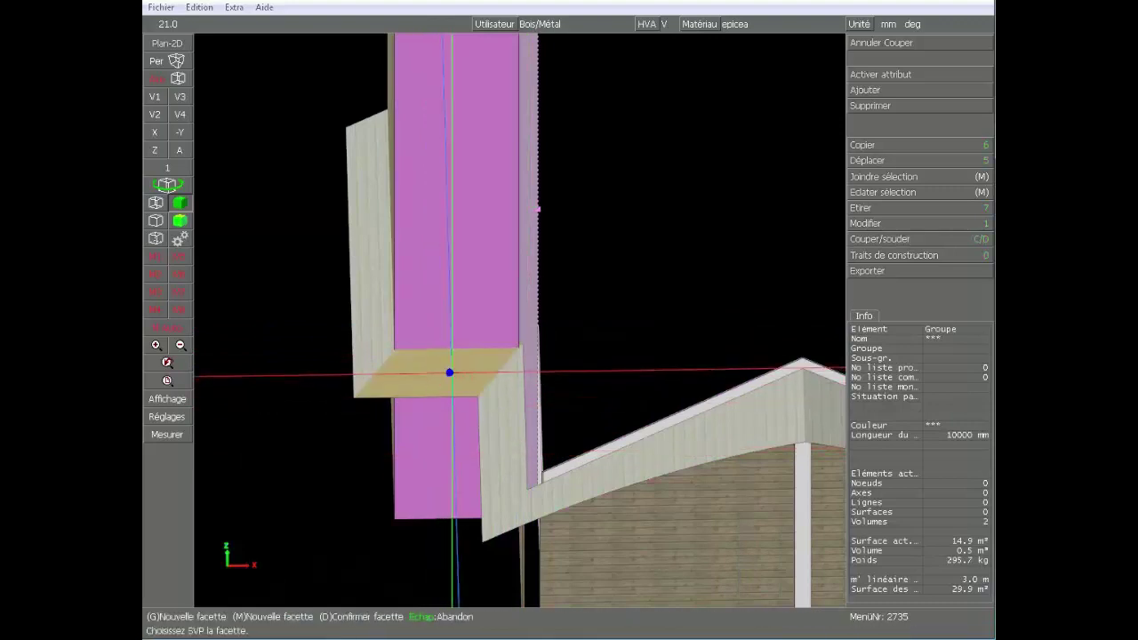
{"action": "left_click", "coordinate": [453, 371]}
{"action": "left_click", "coordinate": [931, 43]}
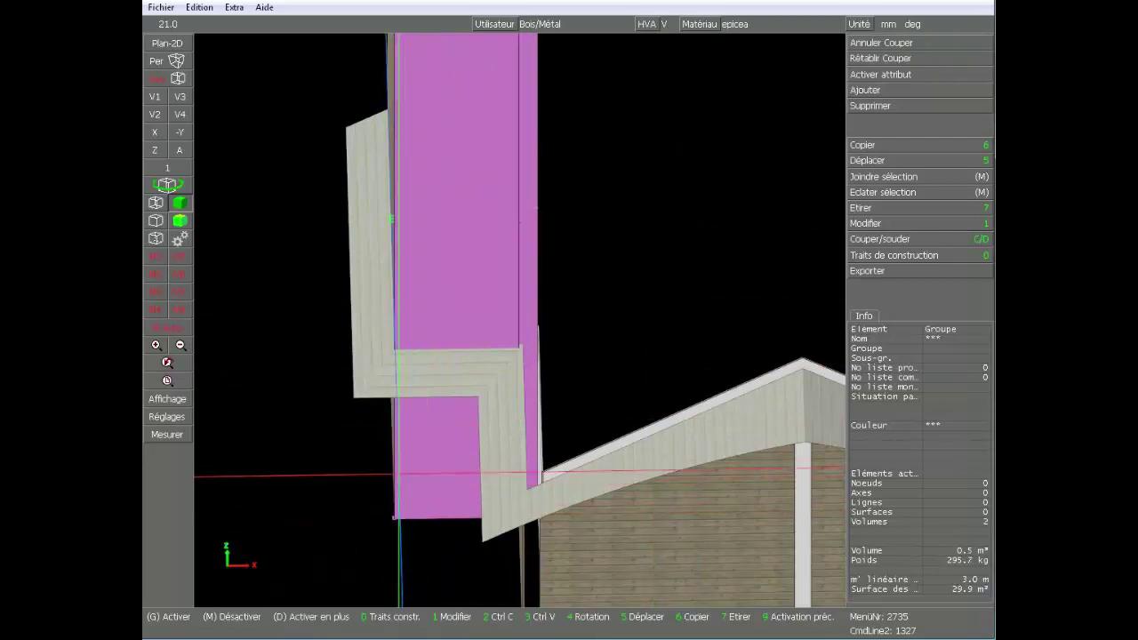
{"action": "key", "text": "s"}
{"action": "right_click", "coordinate": [461, 369]}
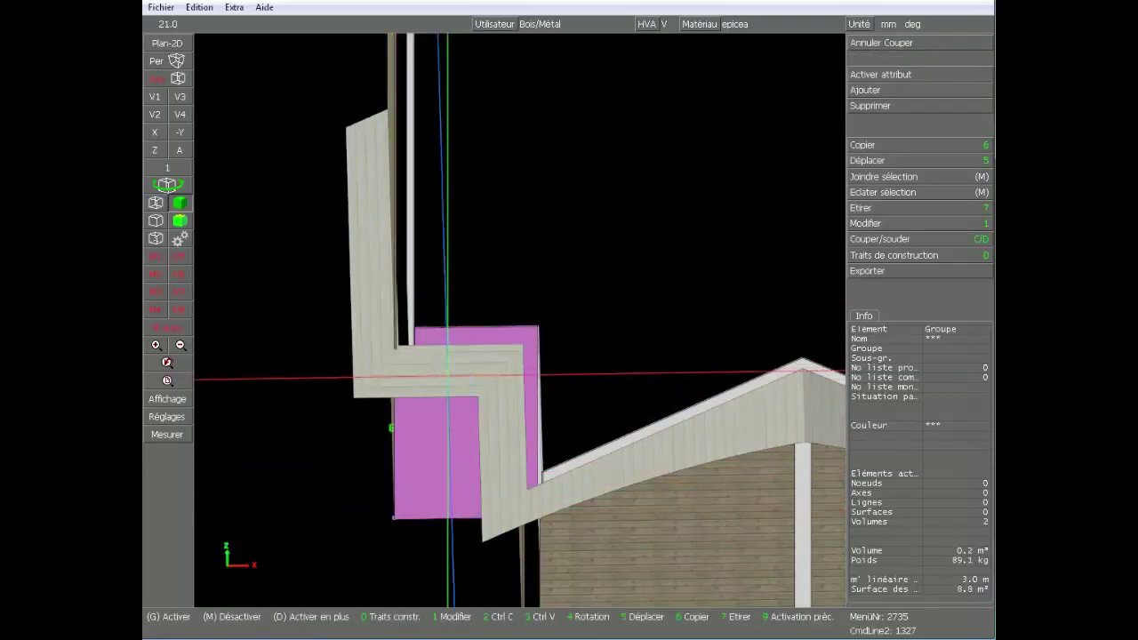
- Cut the cladding and BA13 panels of the last stepped wall segment, beside the existing house, to its roof underside and deactivate them
{"action": "middle_click_drag", "start_coordinate": [412, 365], "coordinate": [445, 436]}
{"action": "middle_click_drag", "start_coordinate": [414, 474], "coordinate": [513, 336]}
{"action": "left_click", "coordinate": [362, 472]}
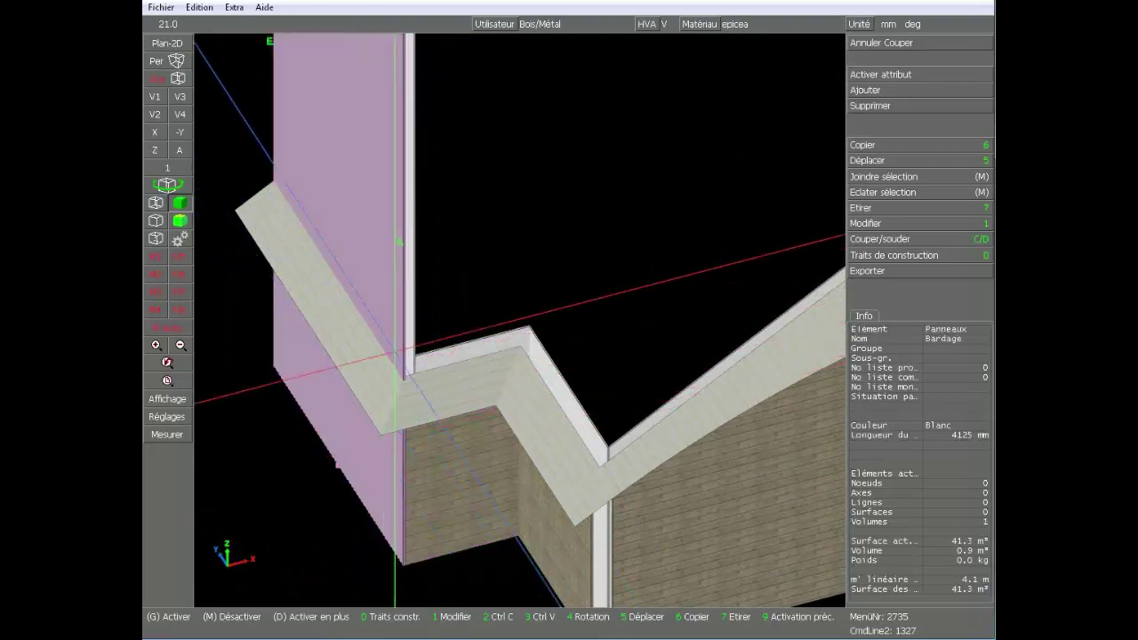
{"action": "right_click", "coordinate": [413, 308]}
{"action": "key", "text": "c"}
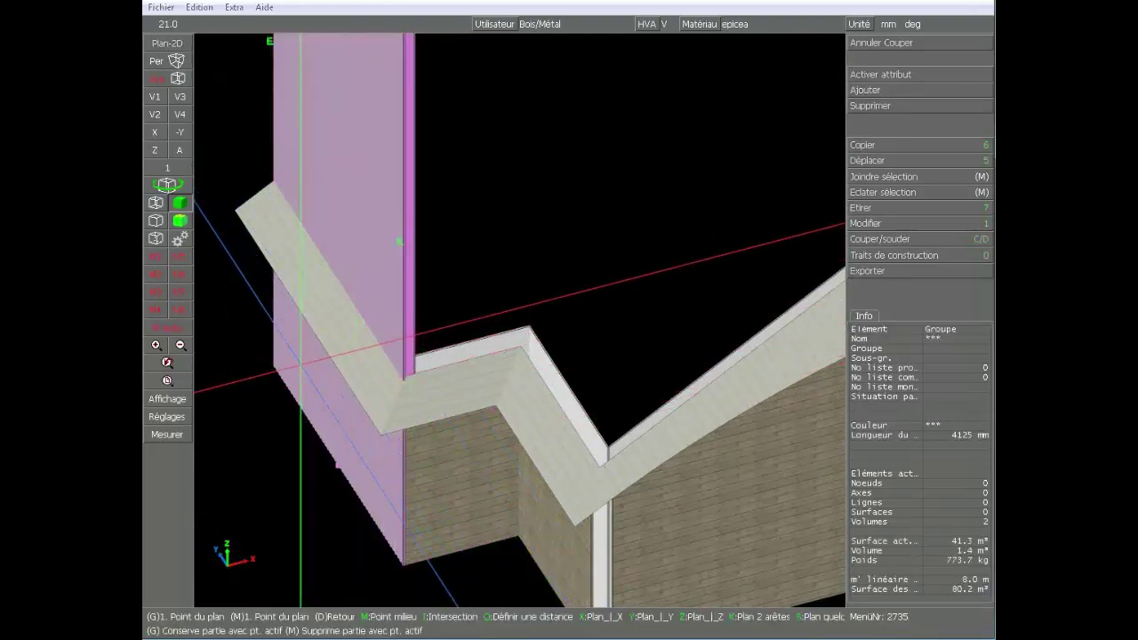
{"action": "key", "text": "f"}
{"action": "left_click", "coordinate": [342, 320]}
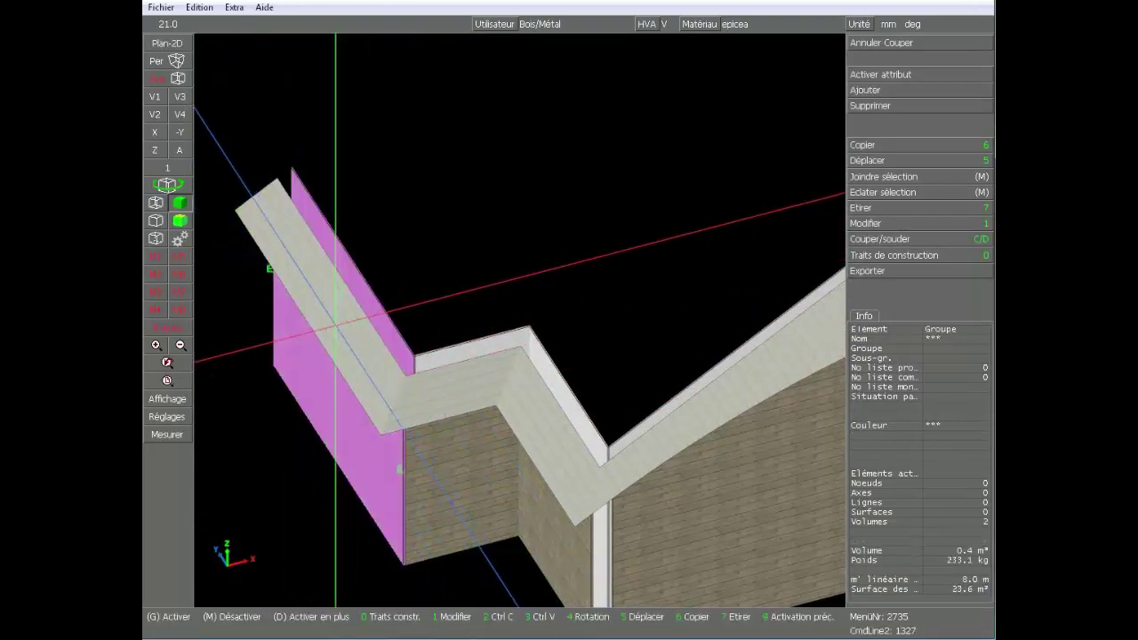
{"action": "middle_click", "coordinate": [222, 447]}
- Inspect the trimmed wall panels as a whole and redisplay the complete house model with nothing active
{"action": "scroll", "coordinate": [521, 323], "scroll_direction": "down", "scroll_amount": 4}
{"action": "scroll", "coordinate": [521, 323], "scroll_direction": "up", "scroll_amount": 2}
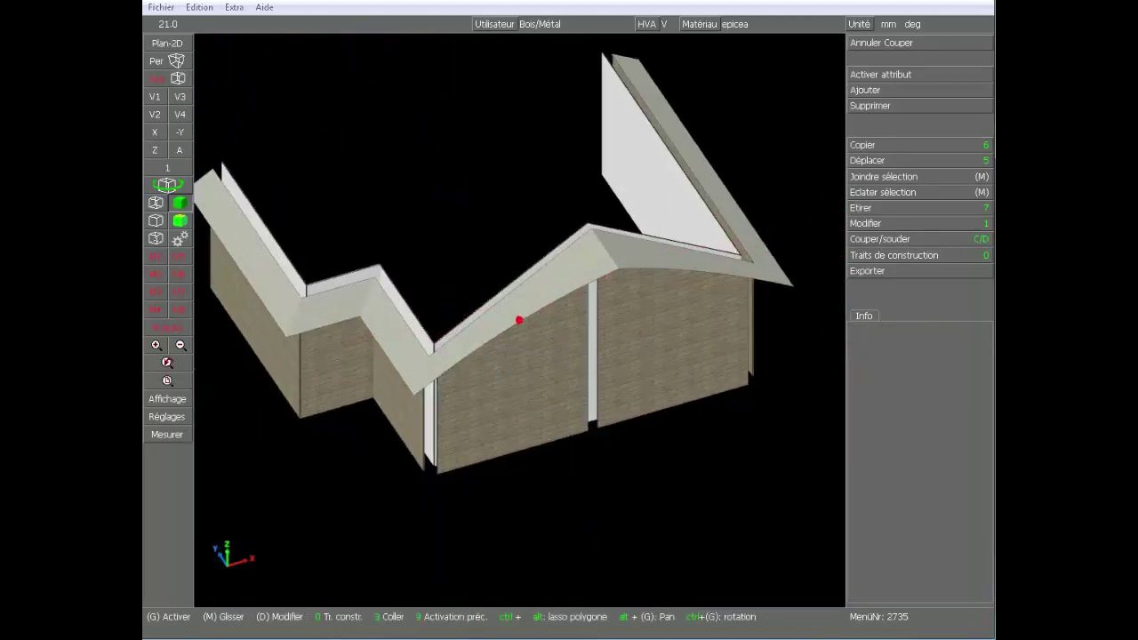
{"action": "left_click_drag", "start_coordinate": [519, 320], "coordinate": [582, 325], "text": "ctrl"}
{"action": "scroll", "coordinate": [521, 322], "scroll_direction": "down", "scroll_amount": 4}
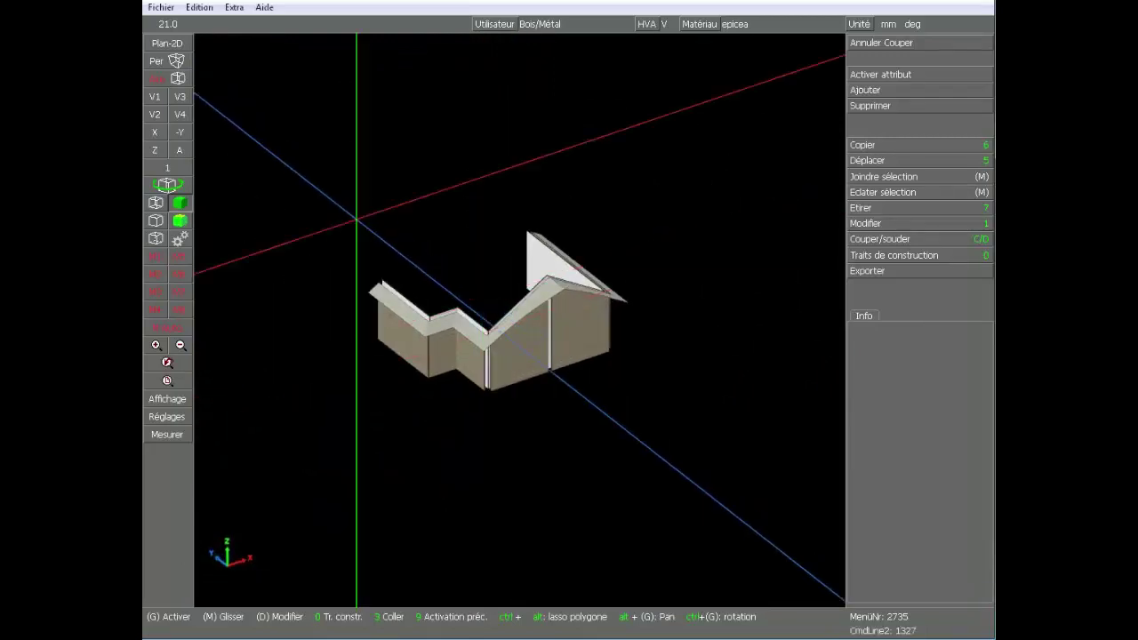
{"action": "left_click_drag", "start_coordinate": [292, 127], "coordinate": [612, 368]}
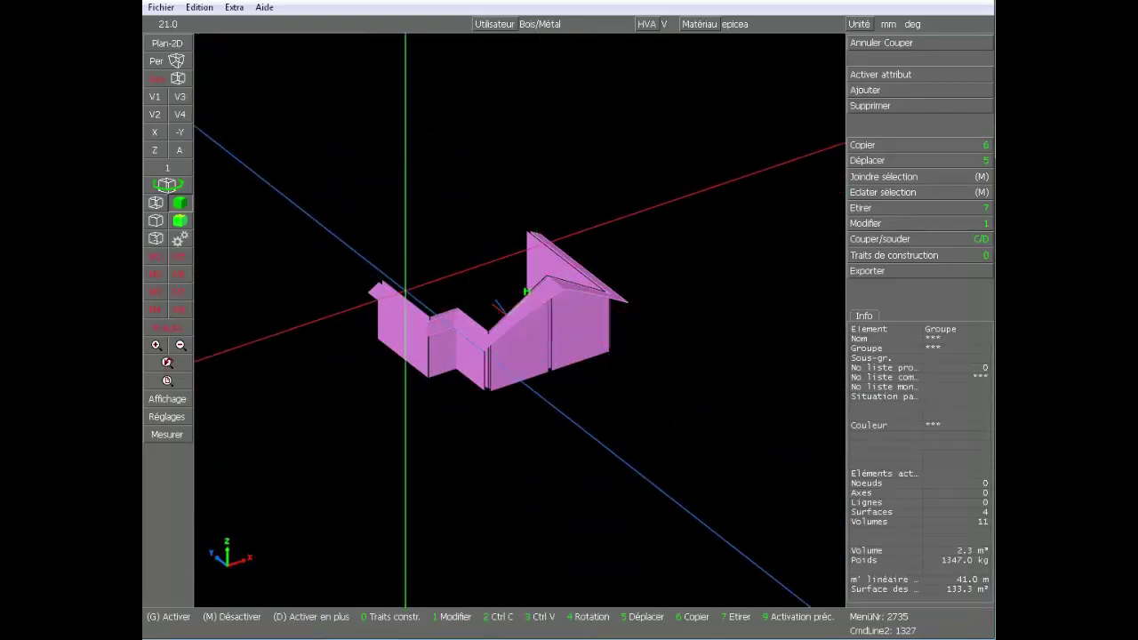
{"action": "middle_click", "coordinate": [600, 231]}
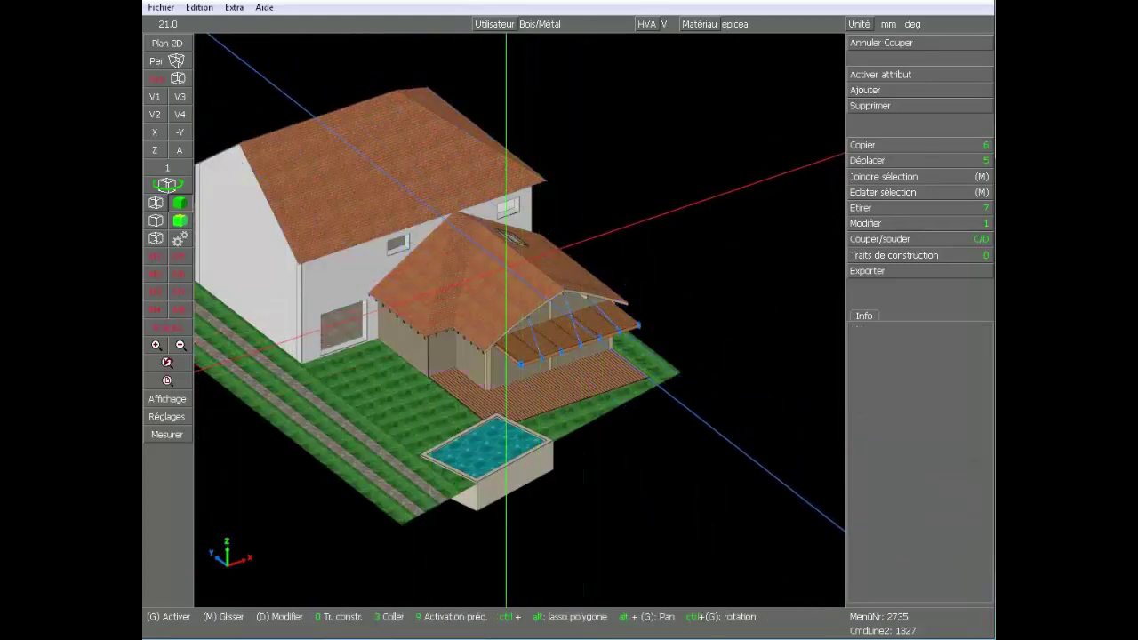
- Activate all elements named BA13 and Bardage by their name attribute and display only these panels
{"action": "left_click", "coordinate": [506, 267]}
{"action": "scroll", "coordinate": [465, 367], "scroll_direction": "up", "scroll_amount": 4}
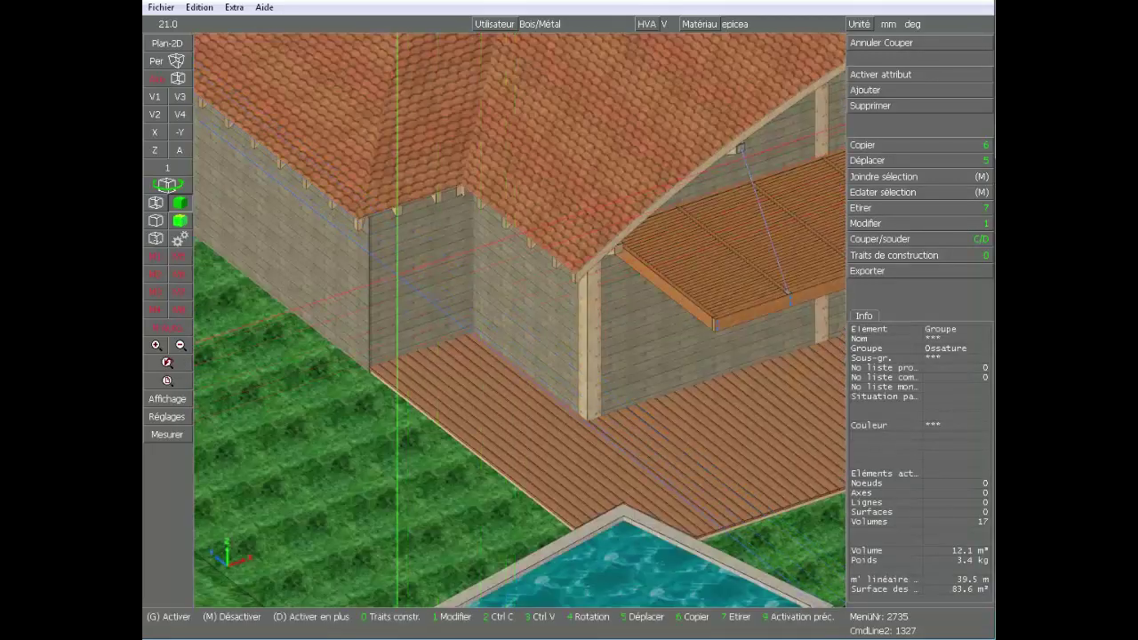
{"action": "left_click", "coordinate": [894, 76]}
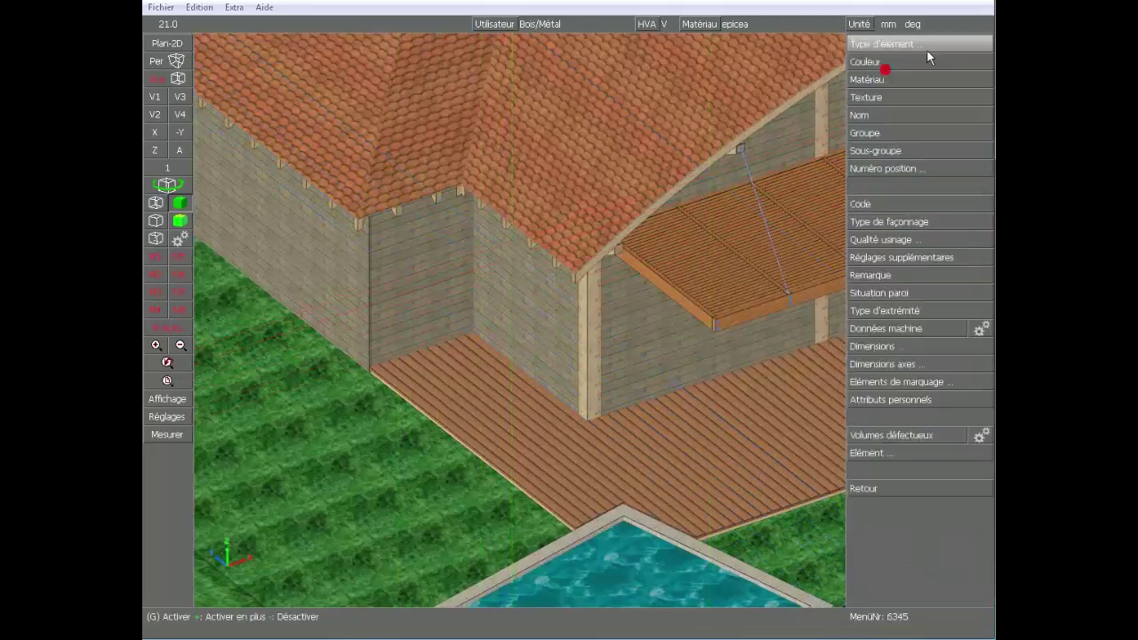
{"action": "left_click", "coordinate": [908, 84]}
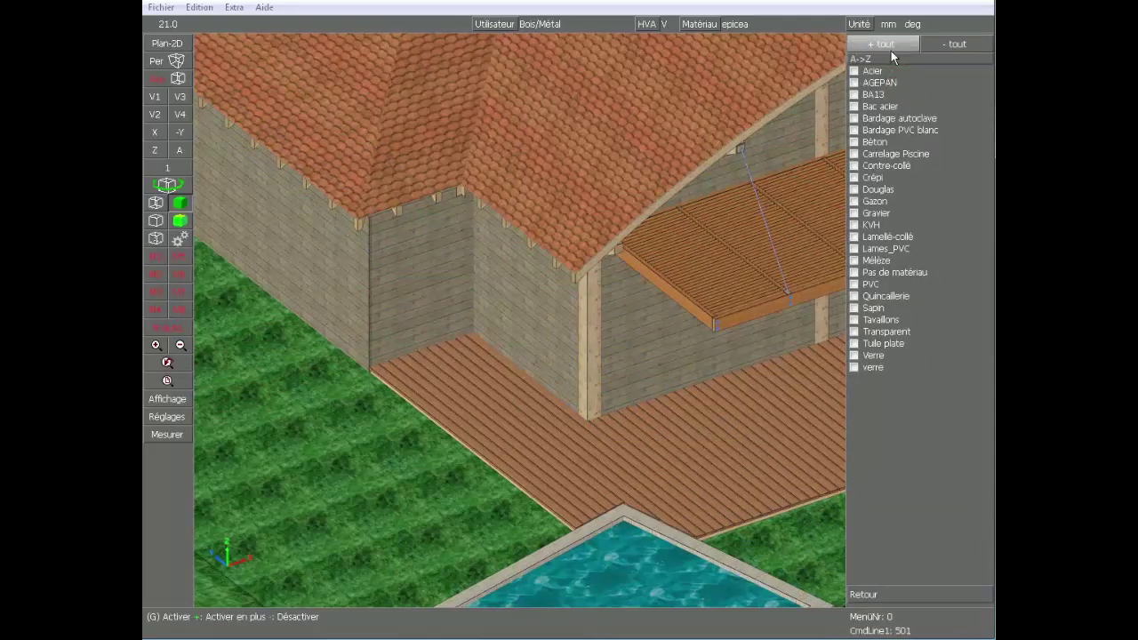
{"action": "left_click", "coordinate": [894, 50]}
{"action": "left_click", "coordinate": [906, 117]}
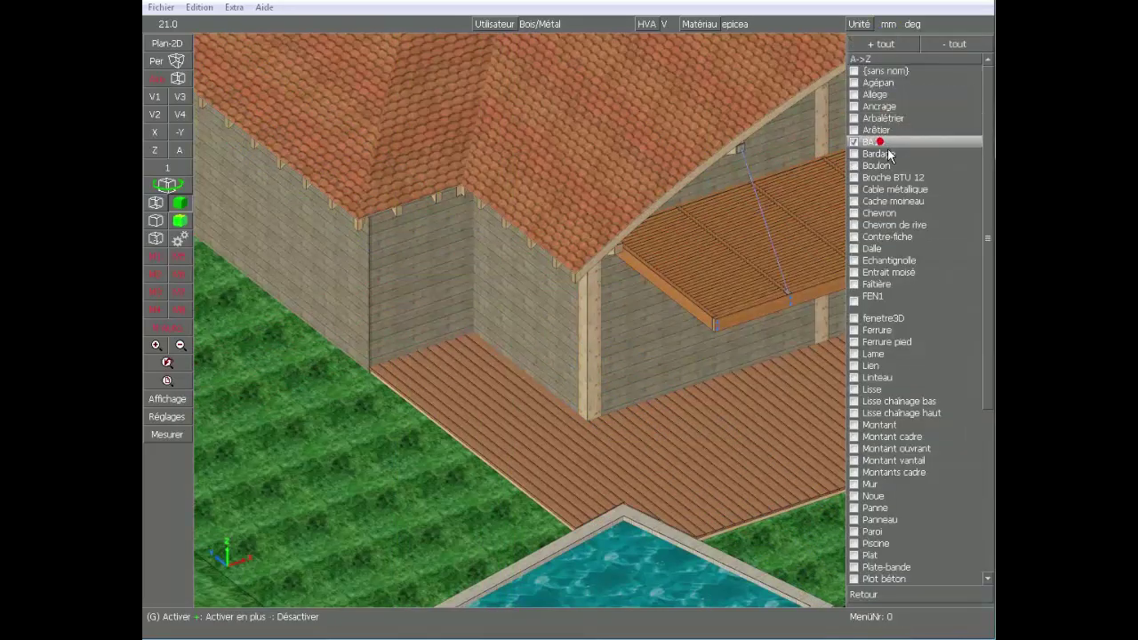
{"action": "left_click", "coordinate": [899, 154]}
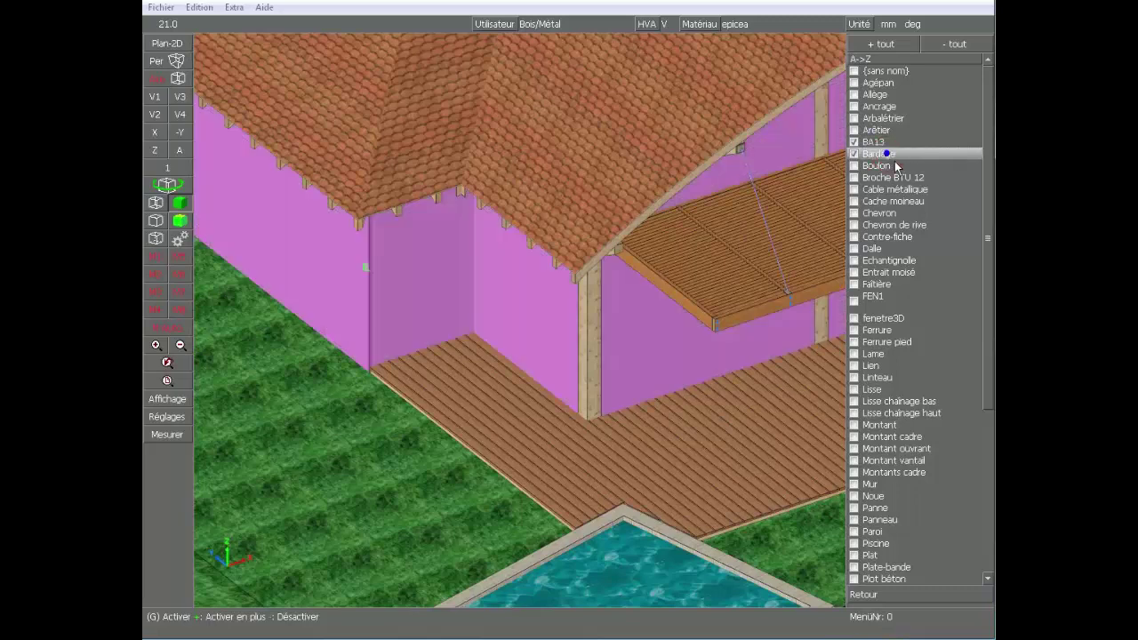
{"action": "right_click", "coordinate": [893, 155]}
{"action": "right_click", "coordinate": [931, 128]}
{"action": "key", "text": "F3"}
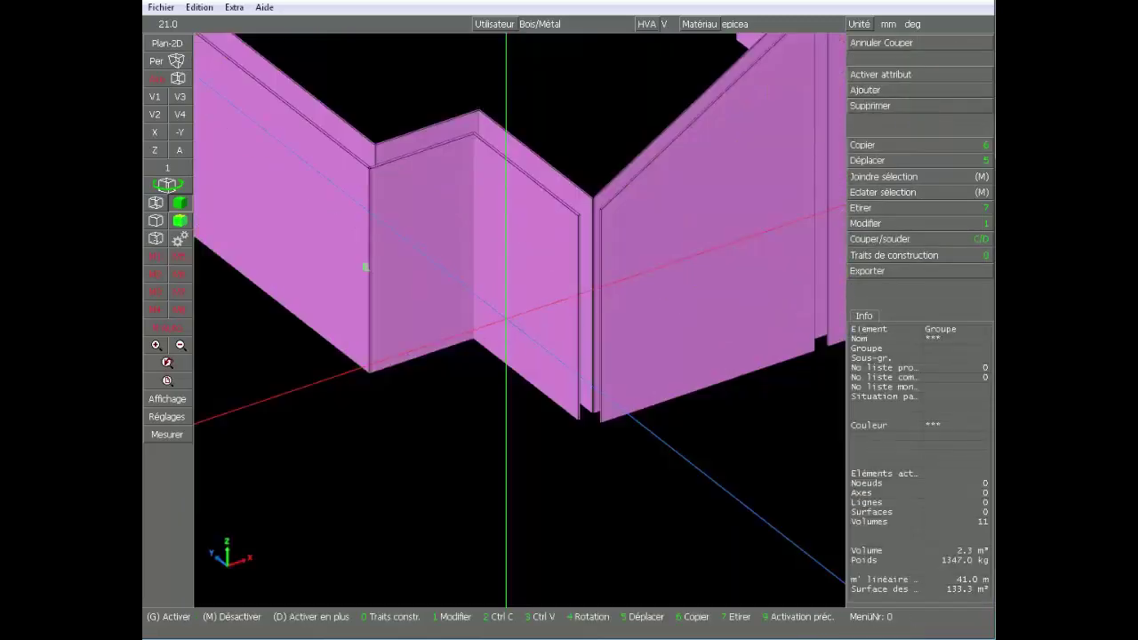
- Redisplay the full model, add the extension's opening and cutting volumes to the active panels, and display only these elements
{"action": "scroll", "coordinate": [506, 315], "scroll_direction": "down", "scroll_amount": 5}
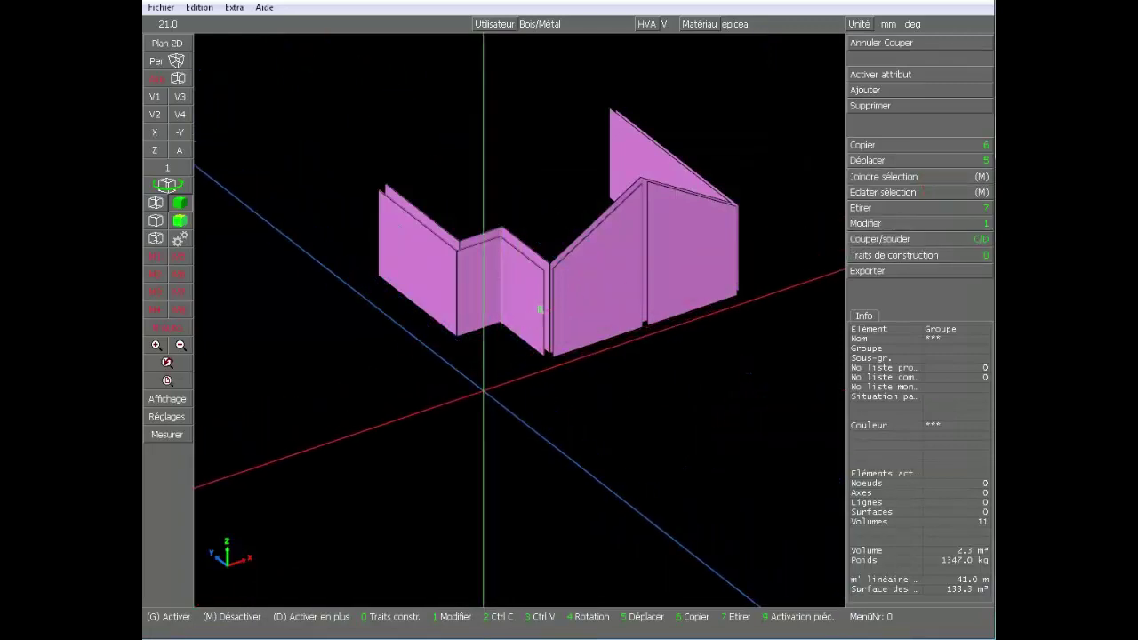
{"action": "key", "text": "F3"}
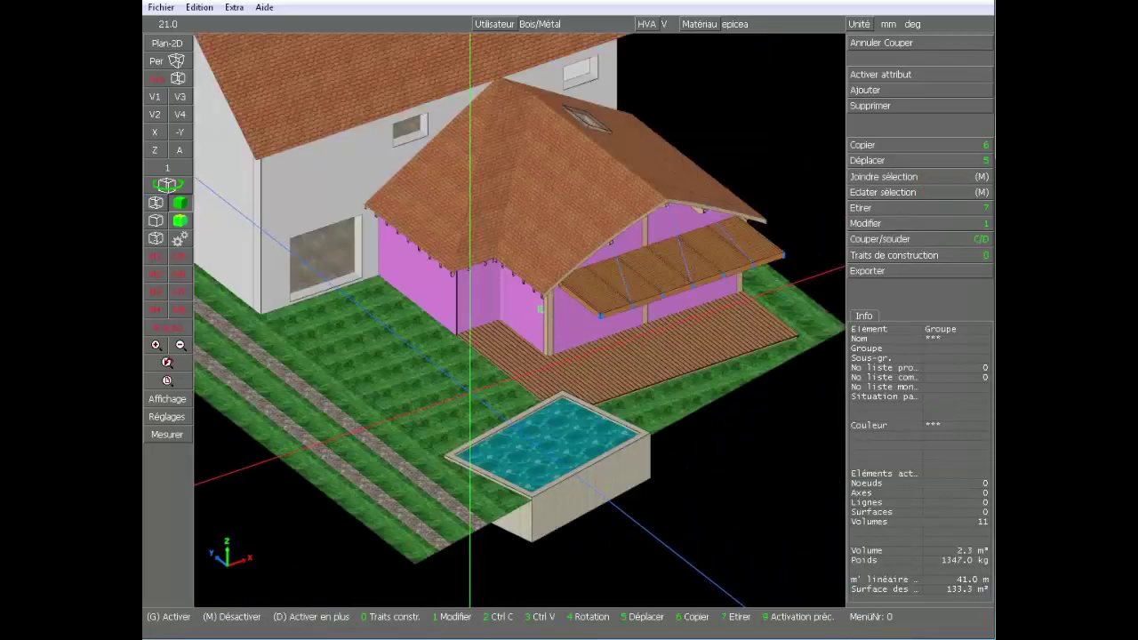
{"action": "left_click", "coordinate": [481, 304]}
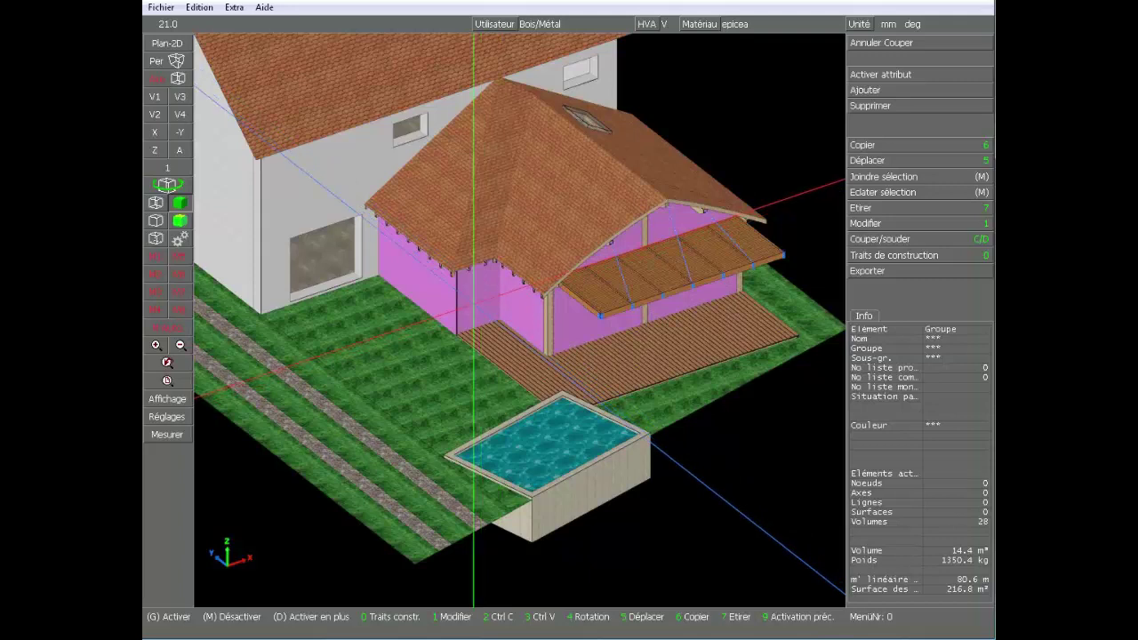
{"action": "key", "text": "F3"}
{"action": "middle_click_drag", "start_coordinate": [539, 300], "coordinate": [591, 307]}
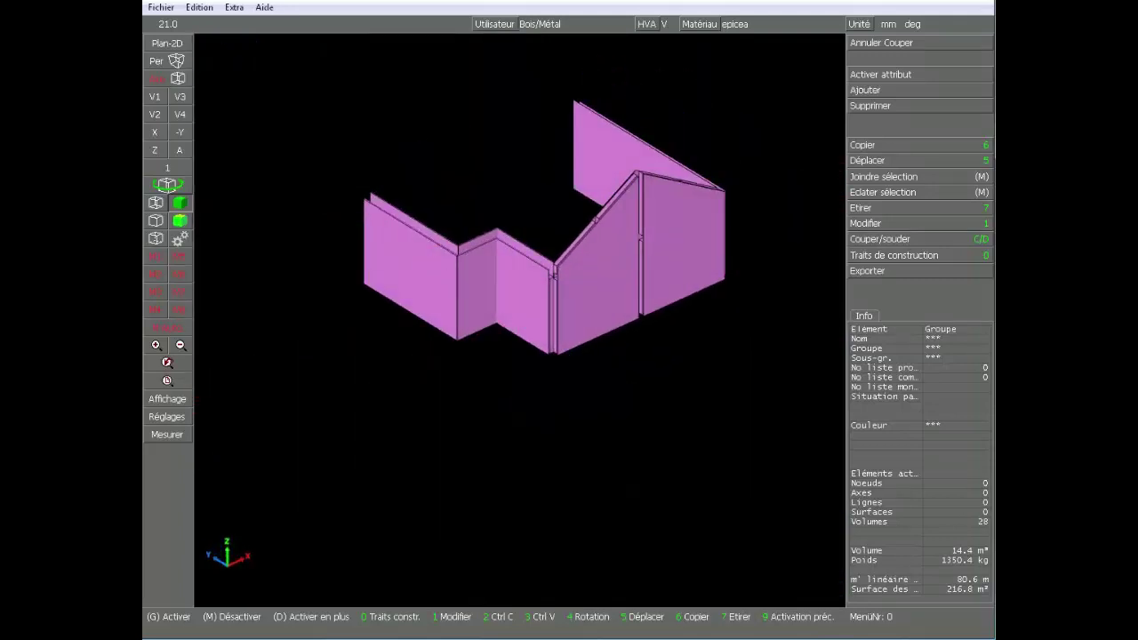
- Switch to wireframe display and cut the large rectangular opening into the cladding and BA13 panel of the end wall segment, then deactivate them
{"action": "left_click", "coordinate": [157, 221]}
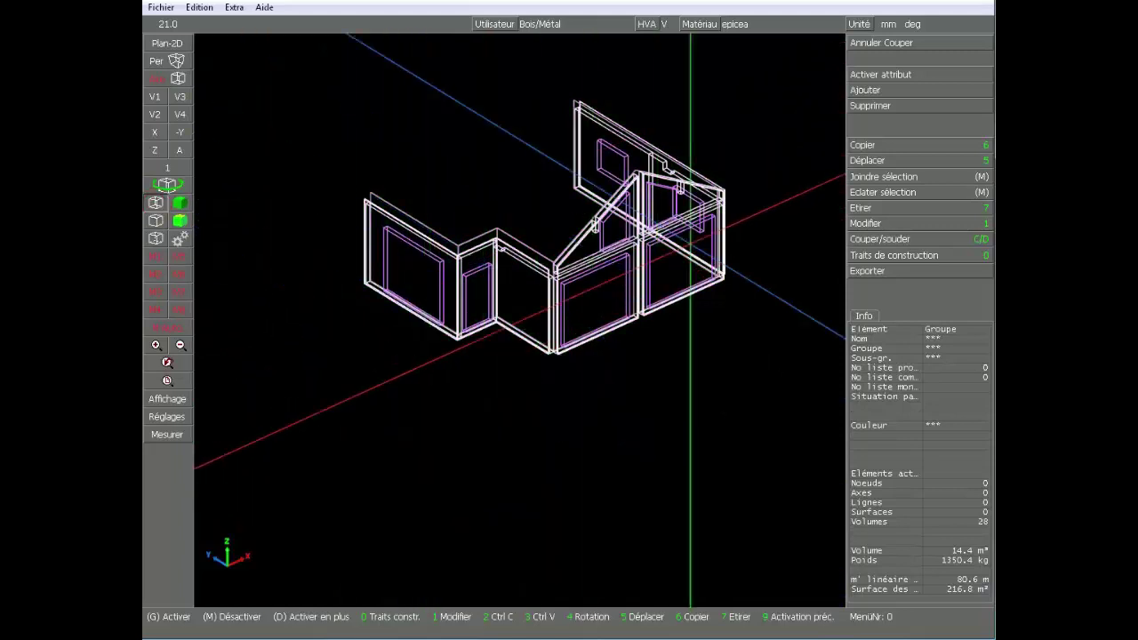
{"action": "middle_click", "coordinate": [497, 257]}
{"action": "scroll", "coordinate": [473, 274], "scroll_direction": "up", "scroll_amount": 3}
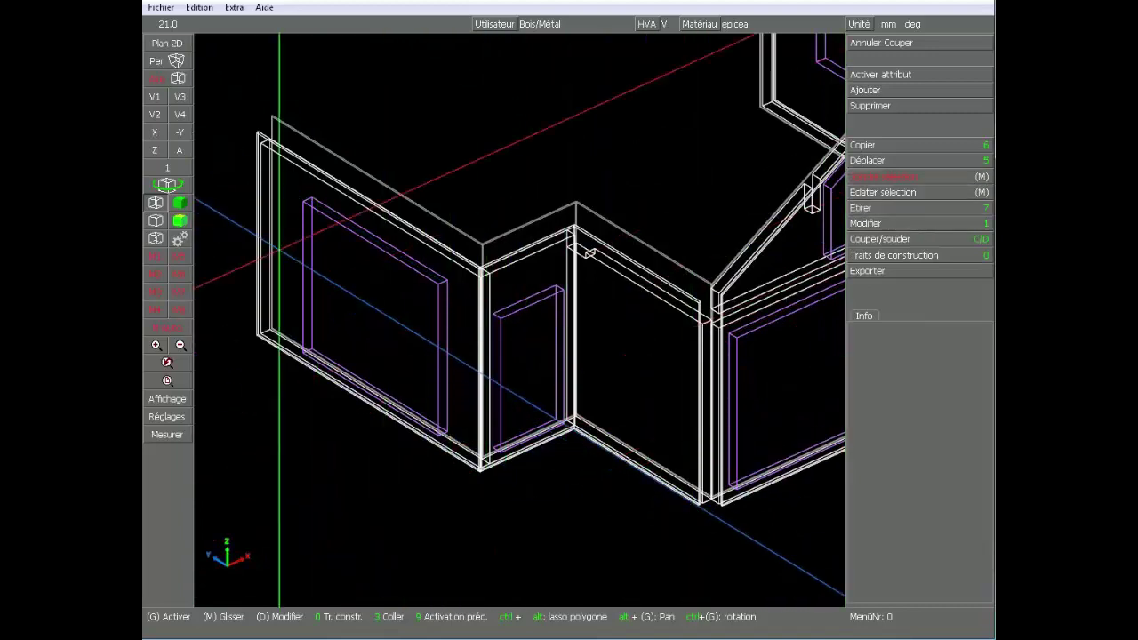
{"action": "left_click", "coordinate": [274, 216]}
{"action": "left_click", "coordinate": [271, 221]}
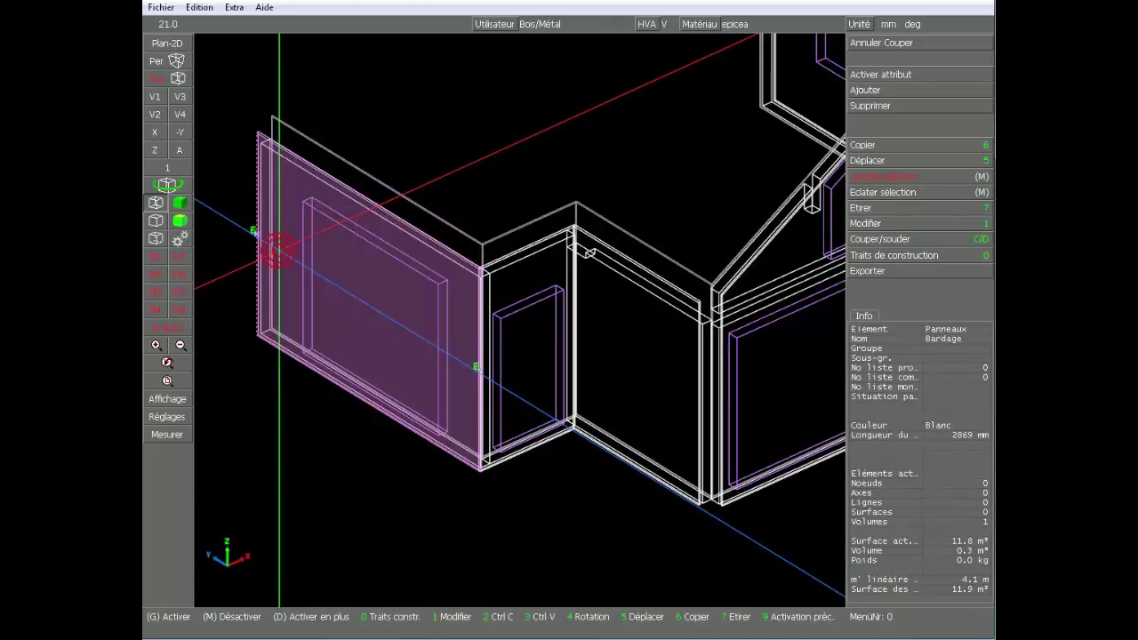
{"action": "right_click", "coordinate": [323, 178]}
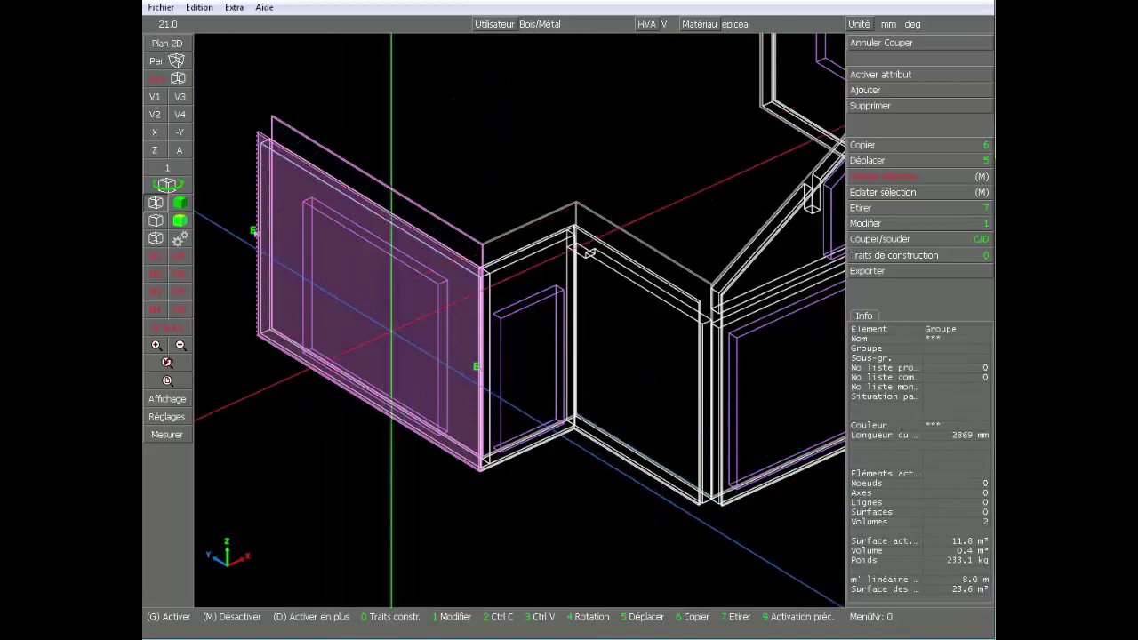
{"action": "key", "text": "c"}
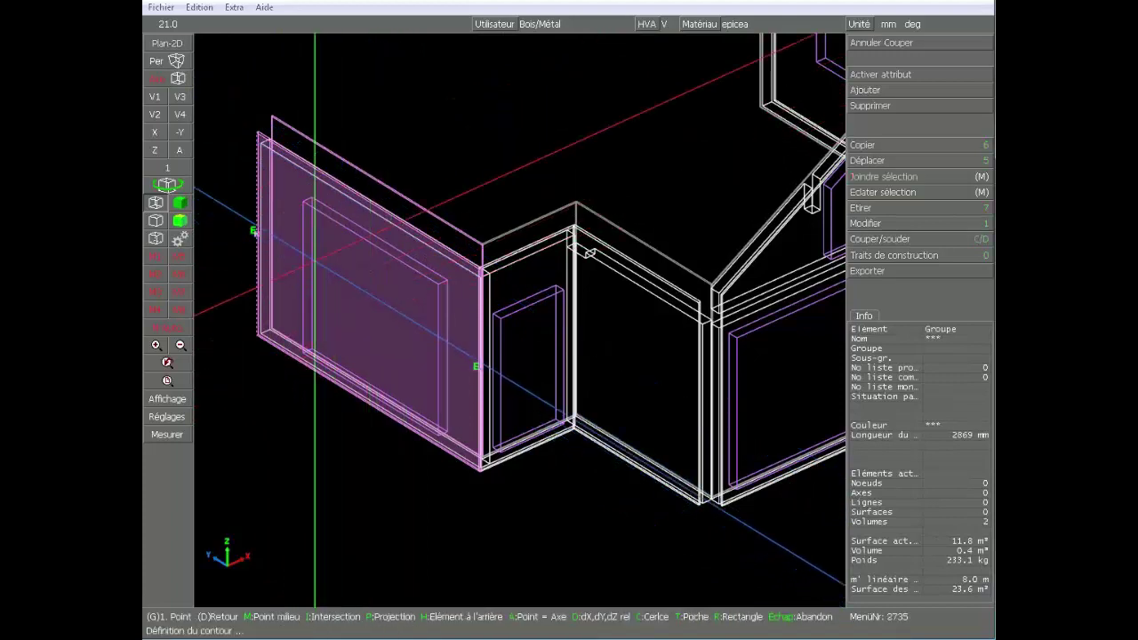
{"action": "left_click", "coordinate": [301, 202]}
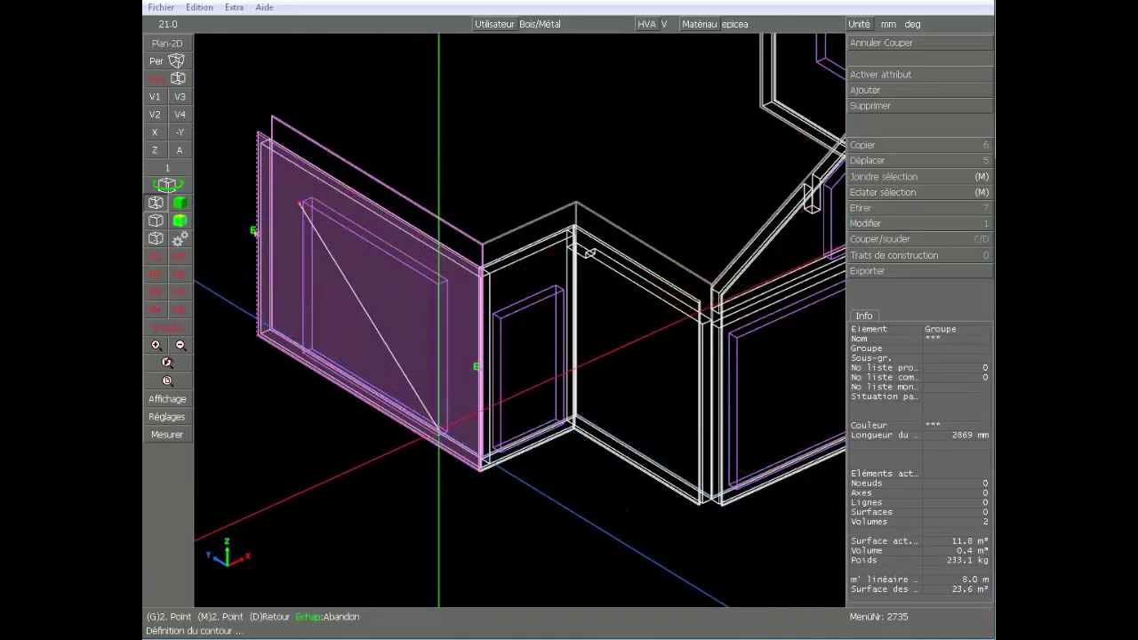
{"action": "left_click", "coordinate": [440, 431]}
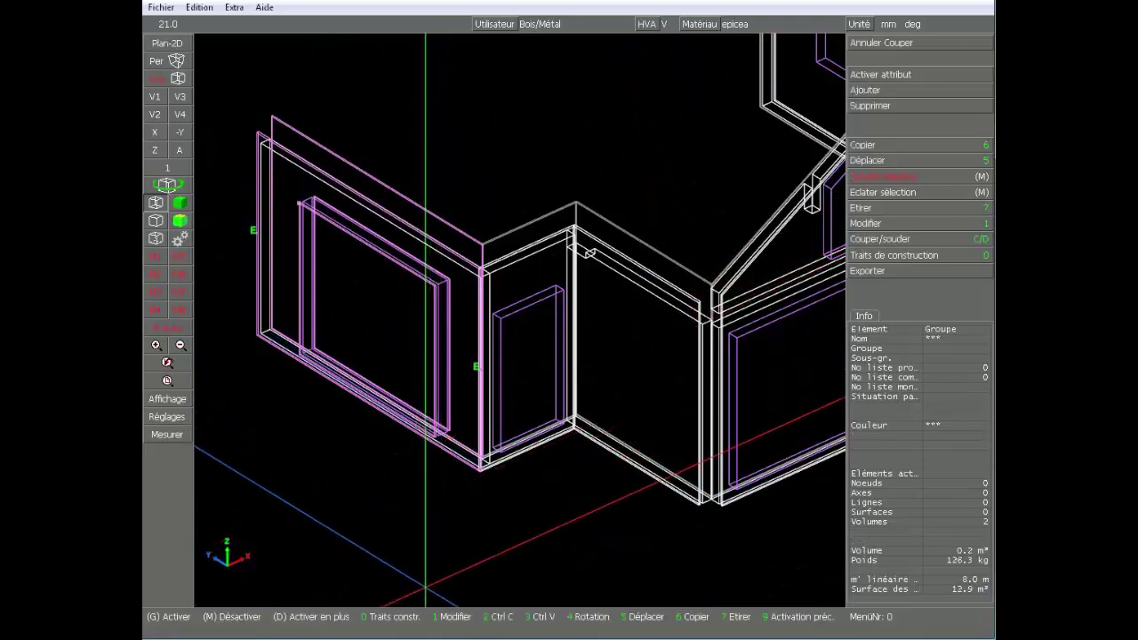
{"action": "left_click", "coordinate": [469, 537]}
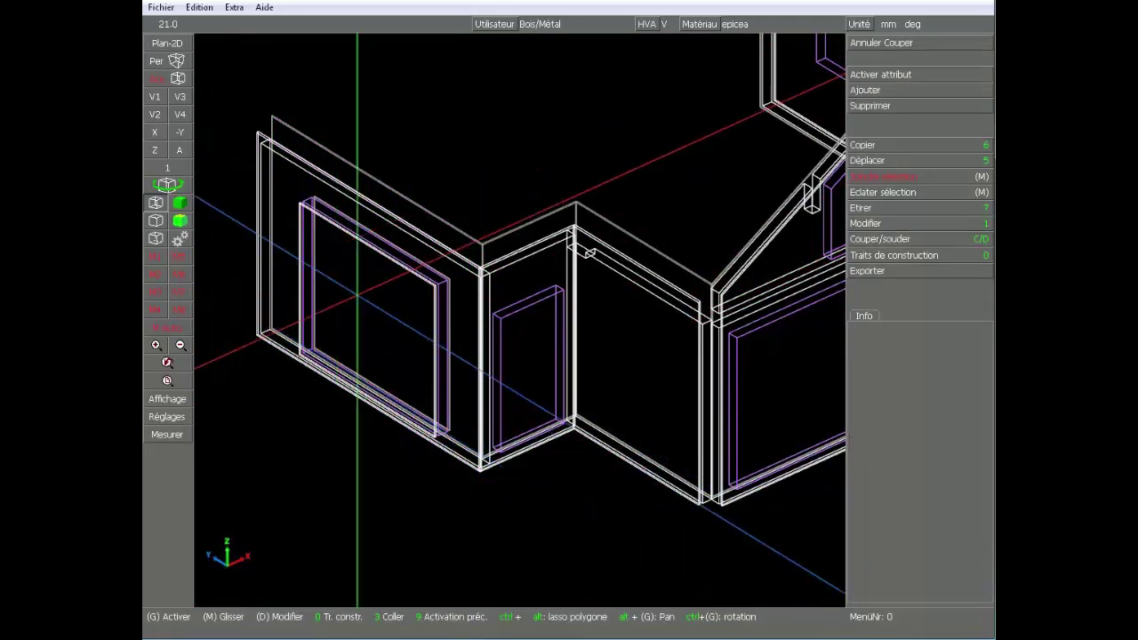
- Cut the rectangular door opening into the cladding and BA13 panel of the narrow stepped return wall and deactivate both panels
{"action": "scroll", "coordinate": [534, 213], "scroll_direction": "up", "scroll_amount": 3}
{"action": "left_click", "coordinate": [515, 205]}
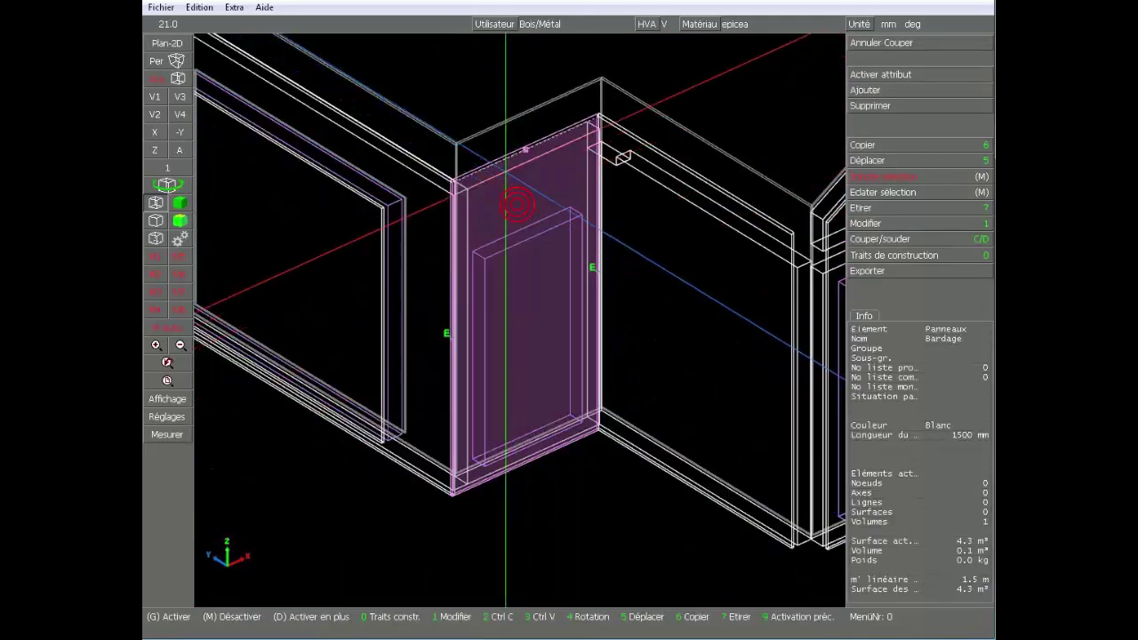
{"action": "key", "text": "c"}
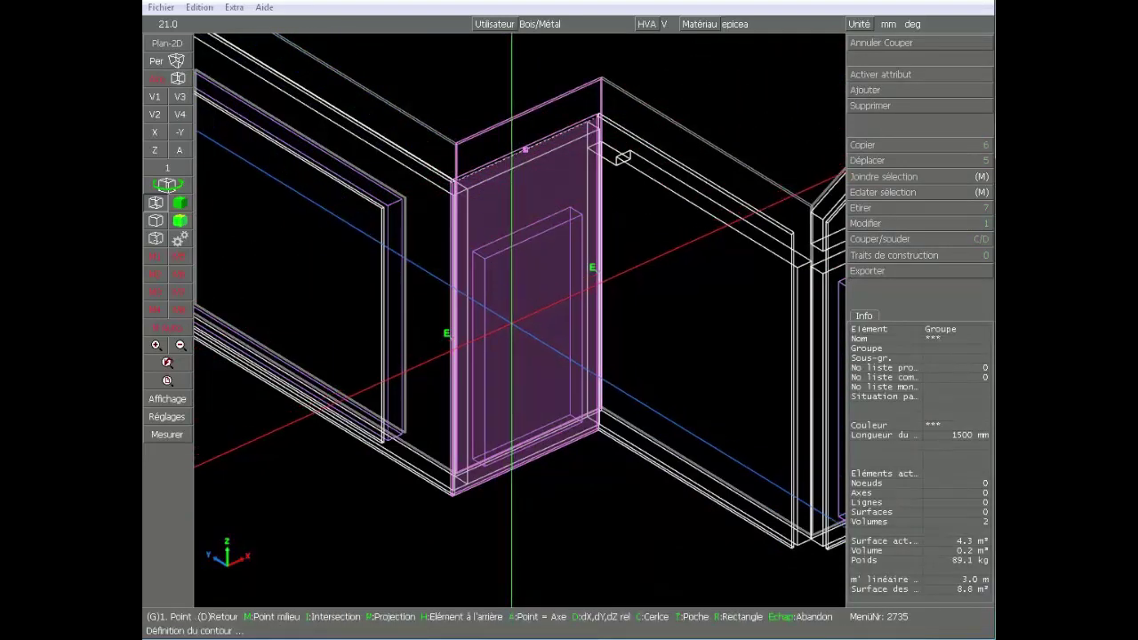
{"action": "key", "text": "r"}
{"action": "left_click", "coordinate": [484, 257]}
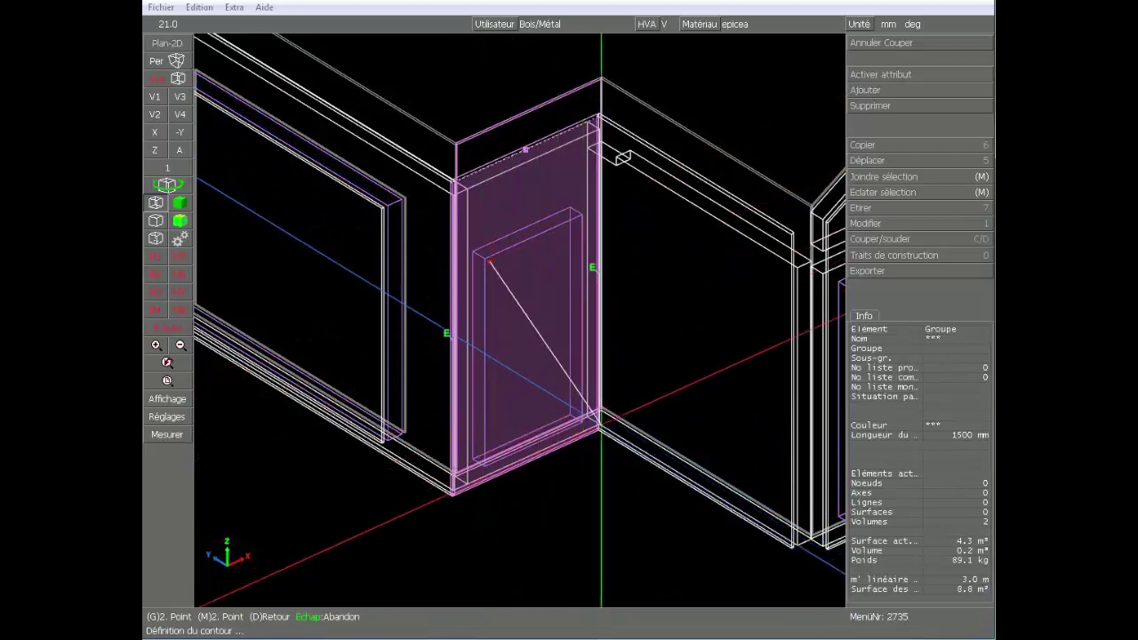
{"action": "scroll", "coordinate": [520, 319], "scroll_direction": "up", "scroll_amount": 3}
{"action": "left_click", "coordinate": [517, 307]}
{"action": "scroll", "coordinate": [521, 305], "scroll_direction": "down", "scroll_amount": 4}
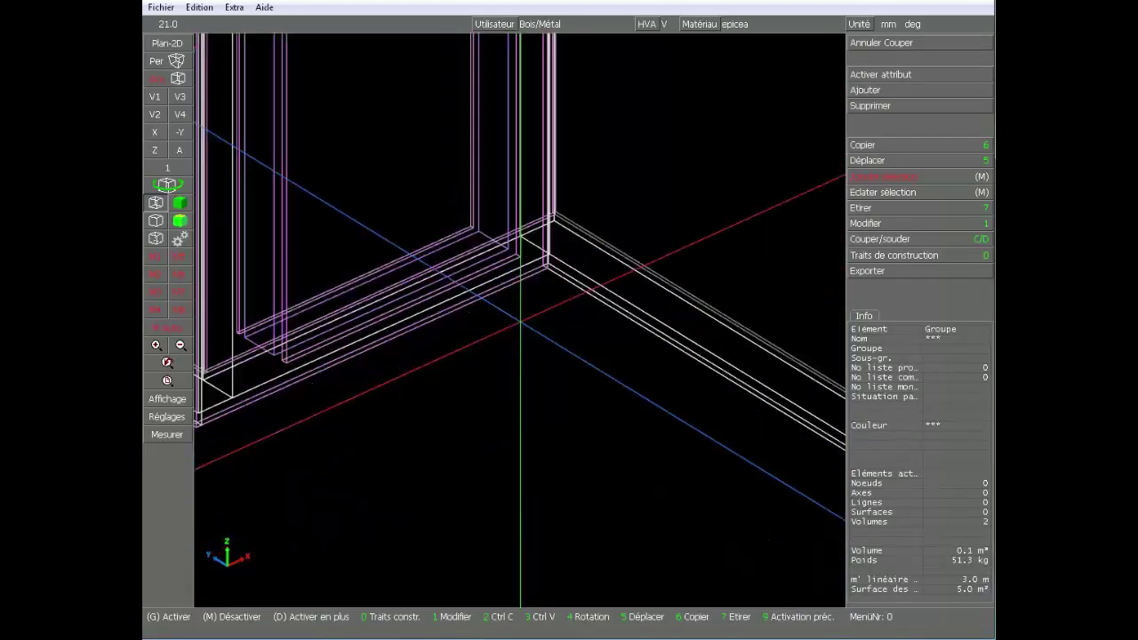
{"action": "left_click", "coordinate": [536, 352]}
- Activate the cladding and BA13 panel of the gable half nearest the stepped wall and cut its lower rectangular opening into them
{"action": "scroll", "coordinate": [564, 311], "scroll_direction": "down", "scroll_amount": 4}
{"action": "scroll", "coordinate": [573, 307], "scroll_direction": "up", "scroll_amount": 6}
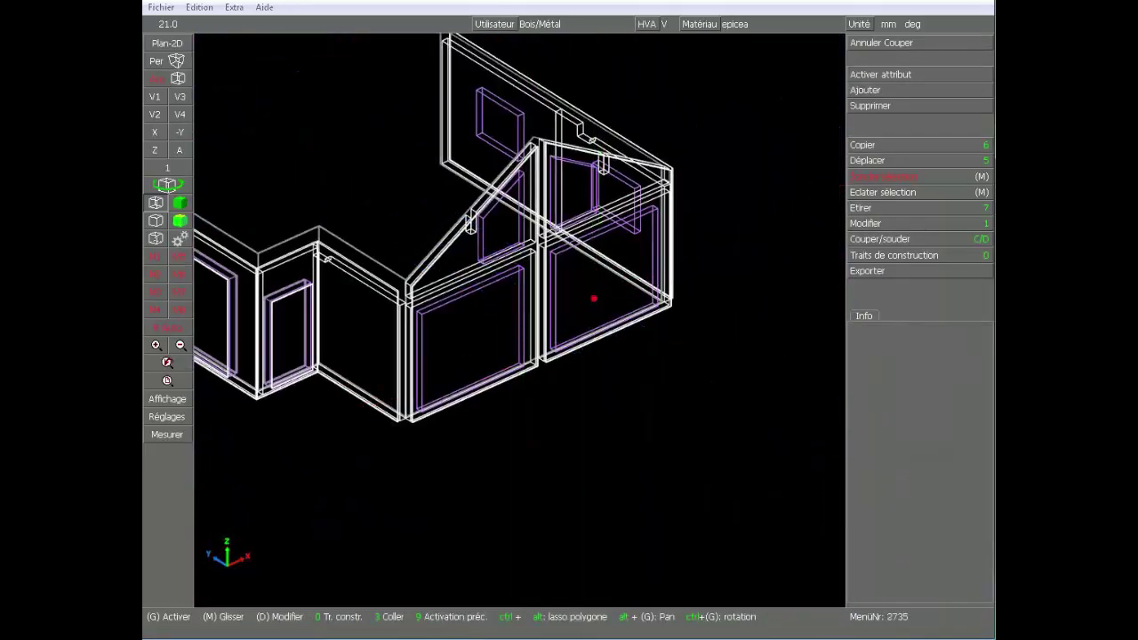
{"action": "left_click", "coordinate": [651, 202]}
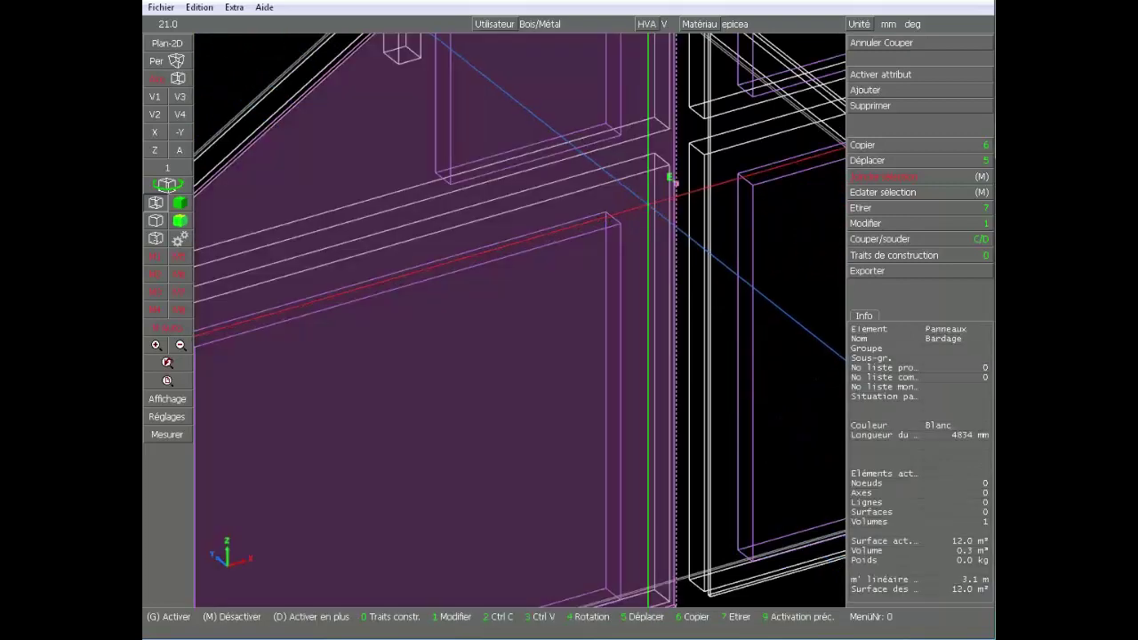
{"action": "scroll", "coordinate": [641, 207], "scroll_direction": "down", "scroll_amount": 1}
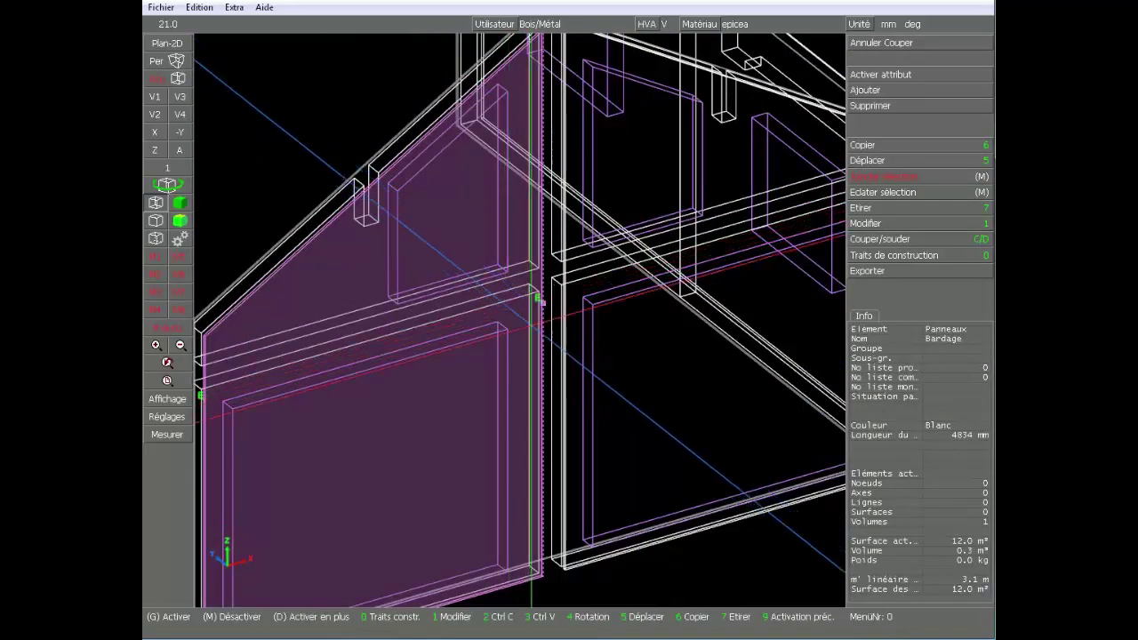
{"action": "right_click", "coordinate": [360, 168]}
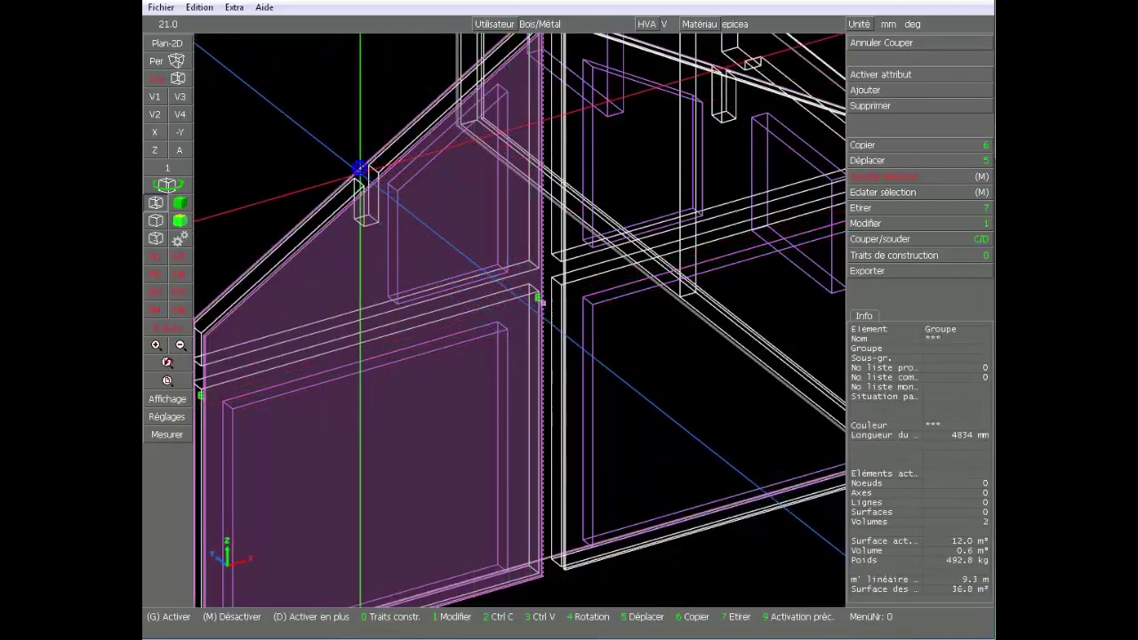
{"action": "key", "text": "c"}
{"action": "key", "text": "r"}
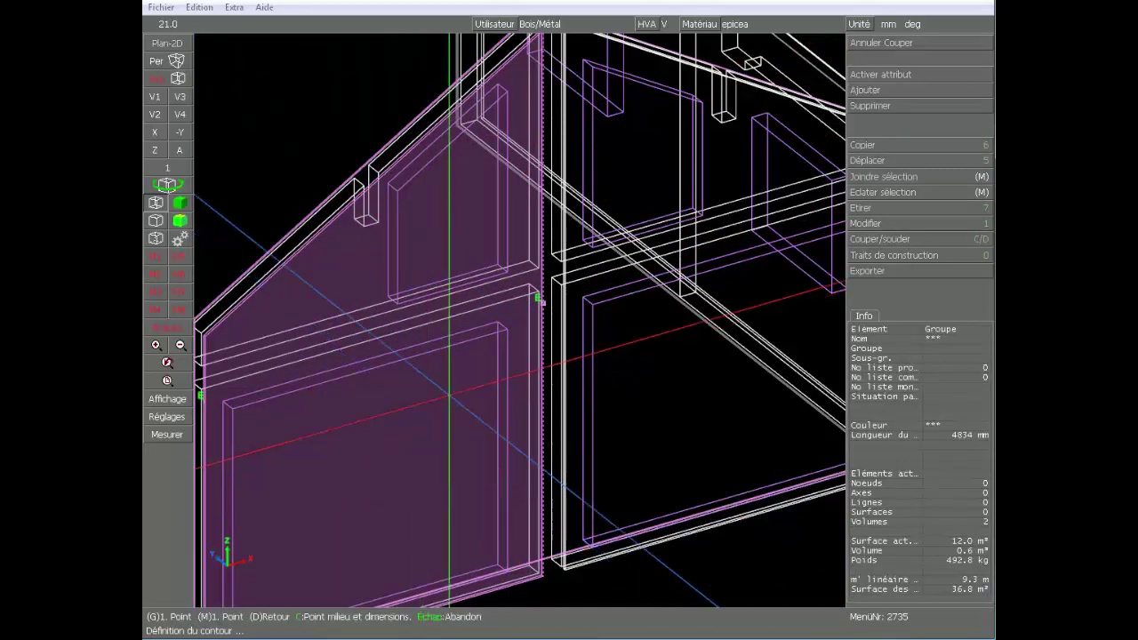
{"action": "scroll", "coordinate": [505, 330], "scroll_direction": "down", "scroll_amount": 5}
{"action": "scroll", "coordinate": [505, 329], "scroll_direction": "up", "scroll_amount": 8}
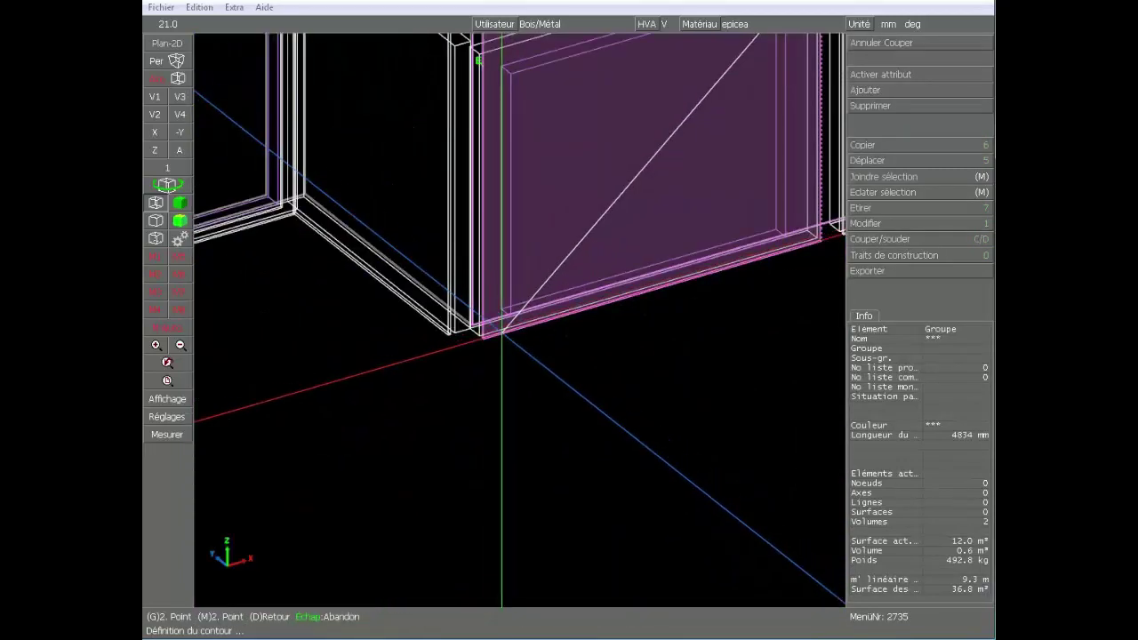
{"action": "key", "text": "Escape"}
- Cut the upper sloped-top opening into the same gable half's panels with a four-point contour following the opening volume
{"action": "scroll", "coordinate": [523, 311], "scroll_direction": "down", "scroll_amount": 5}
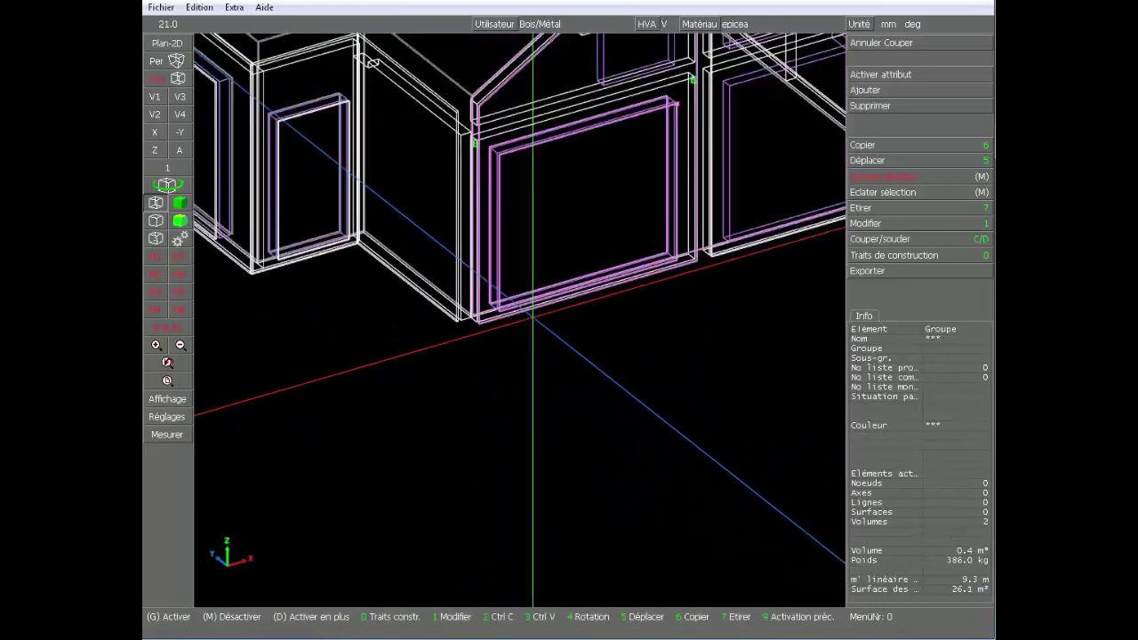
{"action": "scroll", "coordinate": [523, 311], "scroll_direction": "up", "scroll_amount": 6}
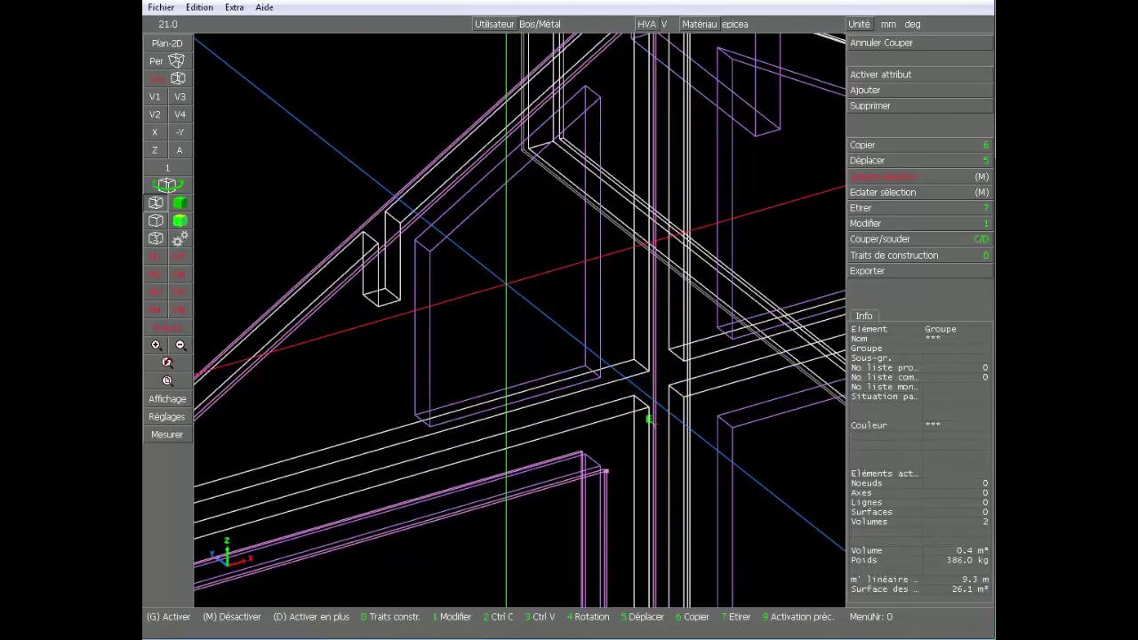
{"action": "key", "text": "c"}
{"action": "key", "text": "c"}
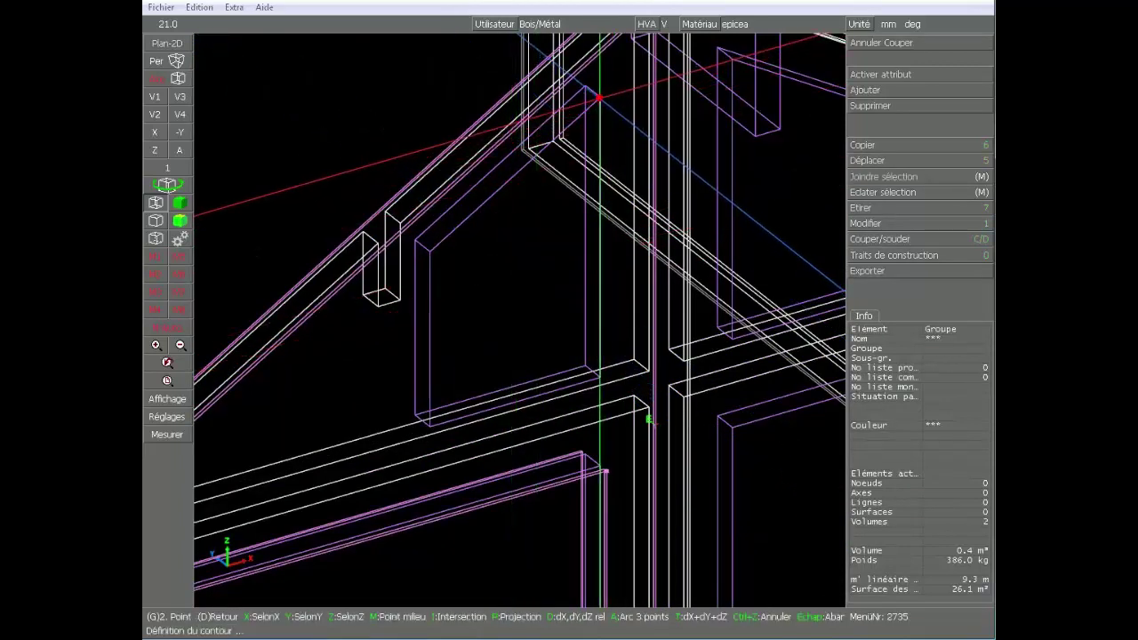
{"action": "left_click", "coordinate": [600, 375]}
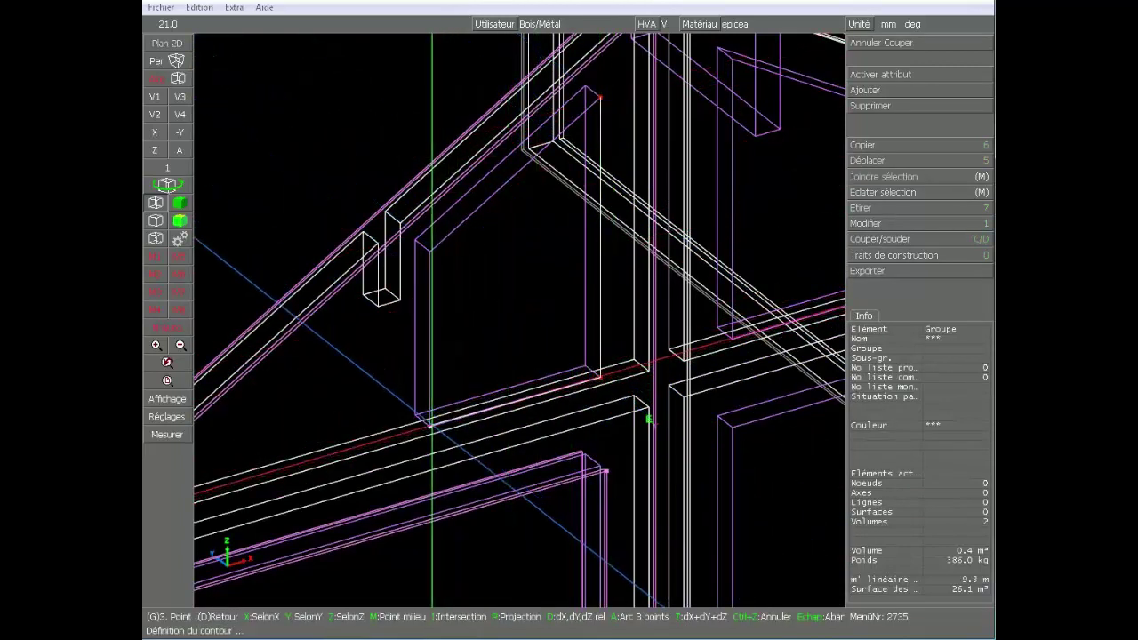
{"action": "left_click", "coordinate": [429, 251]}
{"action": "right_click", "coordinate": [501, 284]}
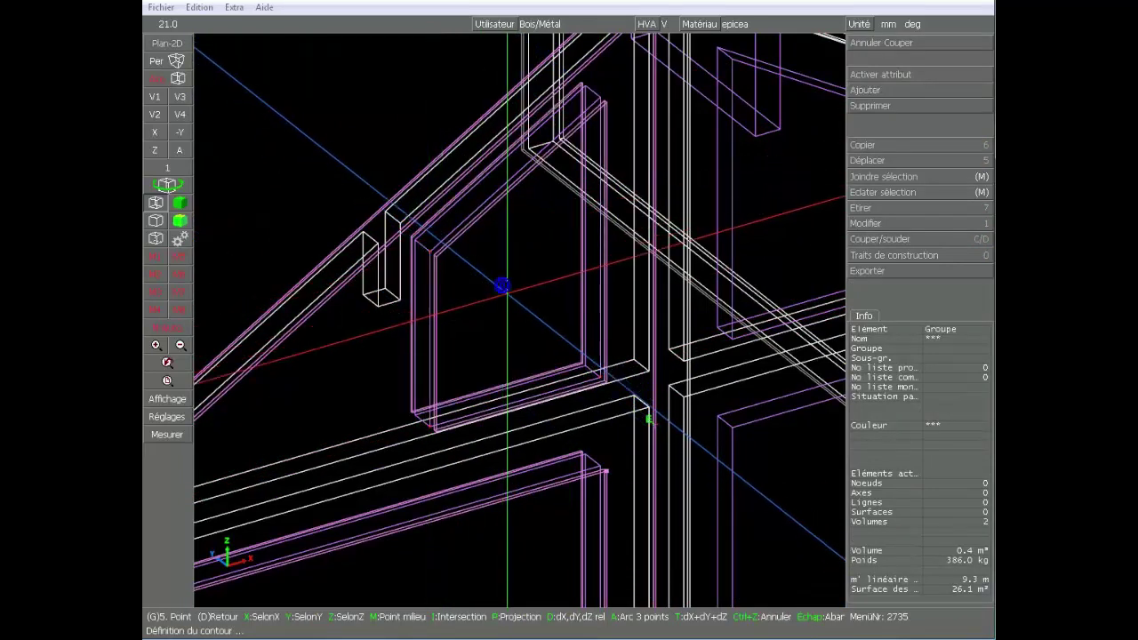
- Activate the other gable half's cladding and BA13 panel and cut the lower rectangular opening between its opposite corners
{"action": "scroll", "coordinate": [509, 318], "scroll_direction": "down", "scroll_amount": 5}
{"action": "scroll", "coordinate": [525, 322], "scroll_direction": "up", "scroll_amount": 5}
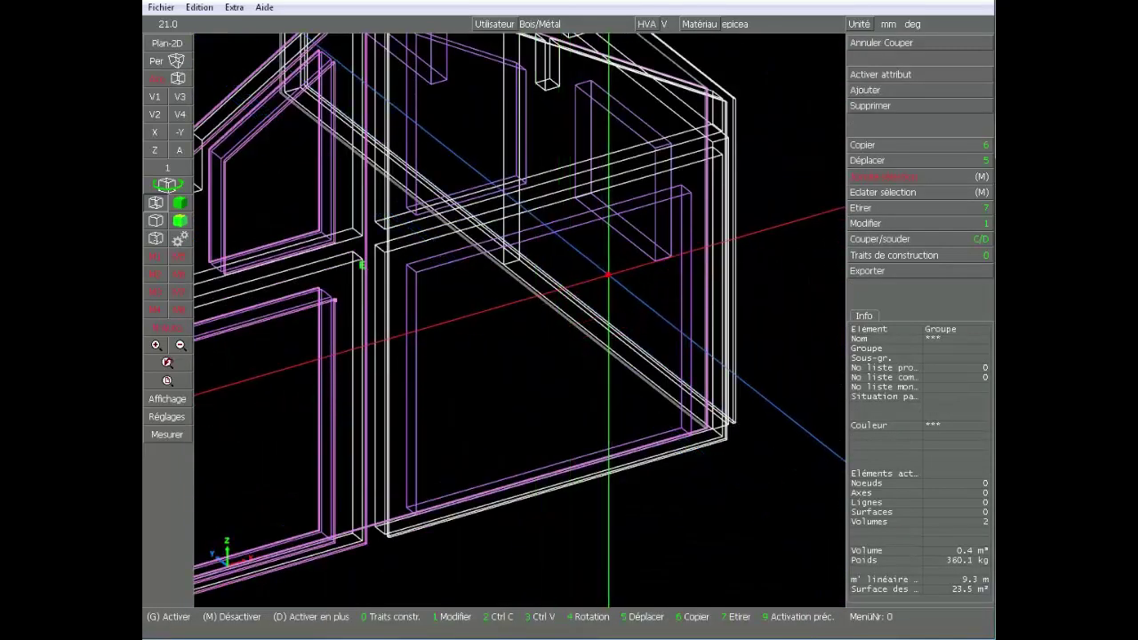
{"action": "left_click", "coordinate": [570, 222]}
{"action": "scroll", "coordinate": [549, 294], "scroll_direction": "up", "scroll_amount": 5}
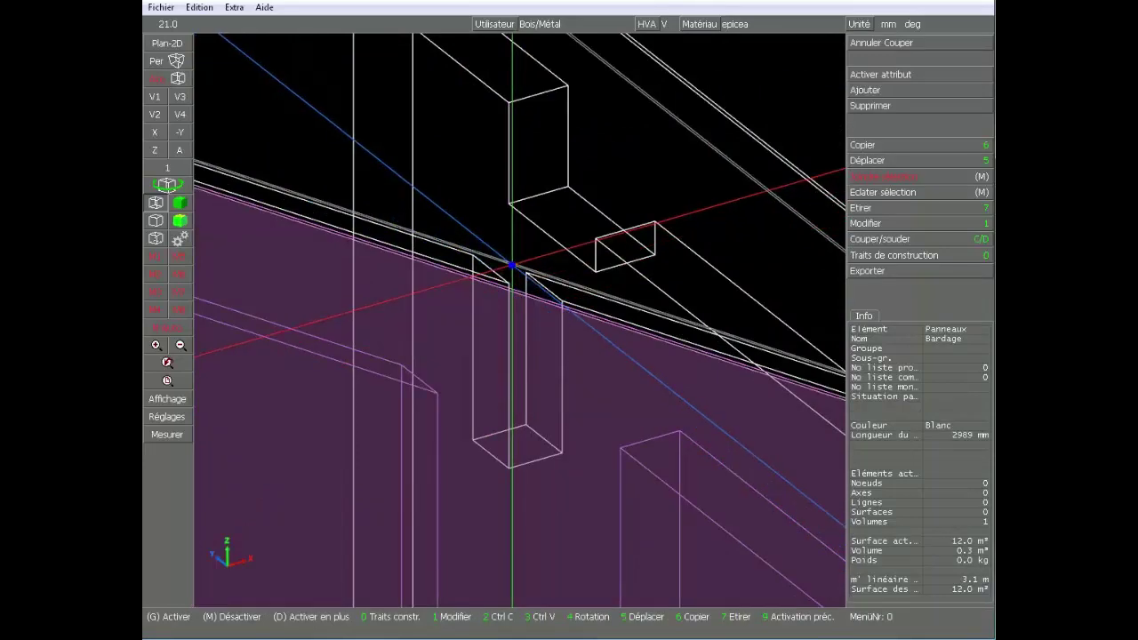
{"action": "right_click", "coordinate": [512, 265]}
{"action": "scroll", "coordinate": [520, 263], "scroll_direction": "down", "scroll_amount": 8}
{"action": "scroll", "coordinate": [519, 322], "scroll_direction": "up", "scroll_amount": 4}
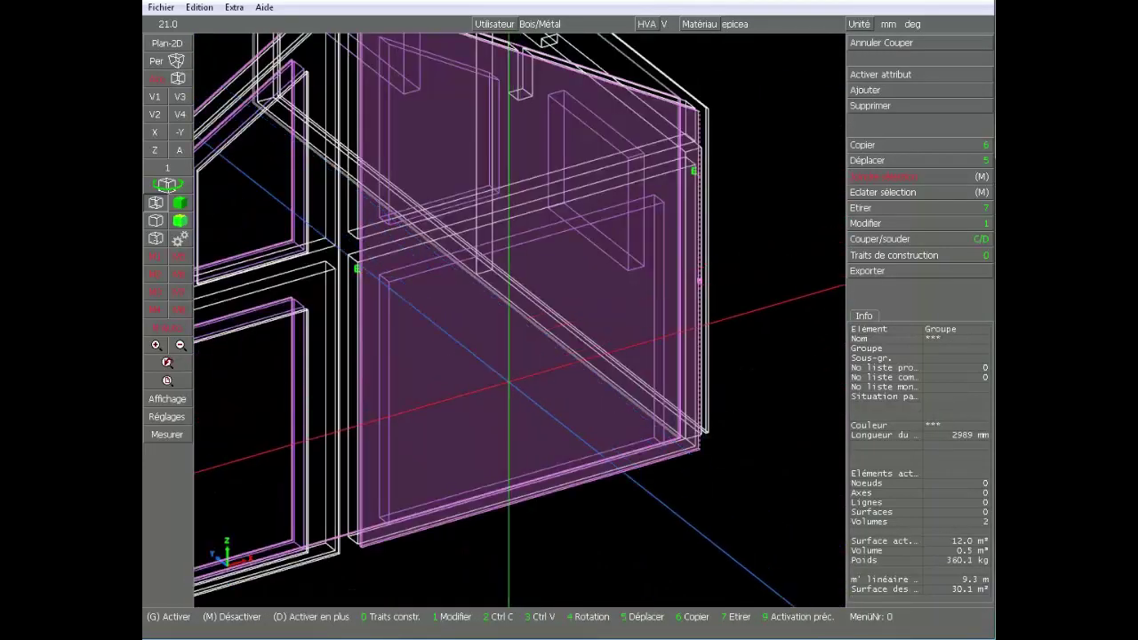
{"action": "key", "text": "c"}
{"action": "left_click", "coordinate": [666, 203]}
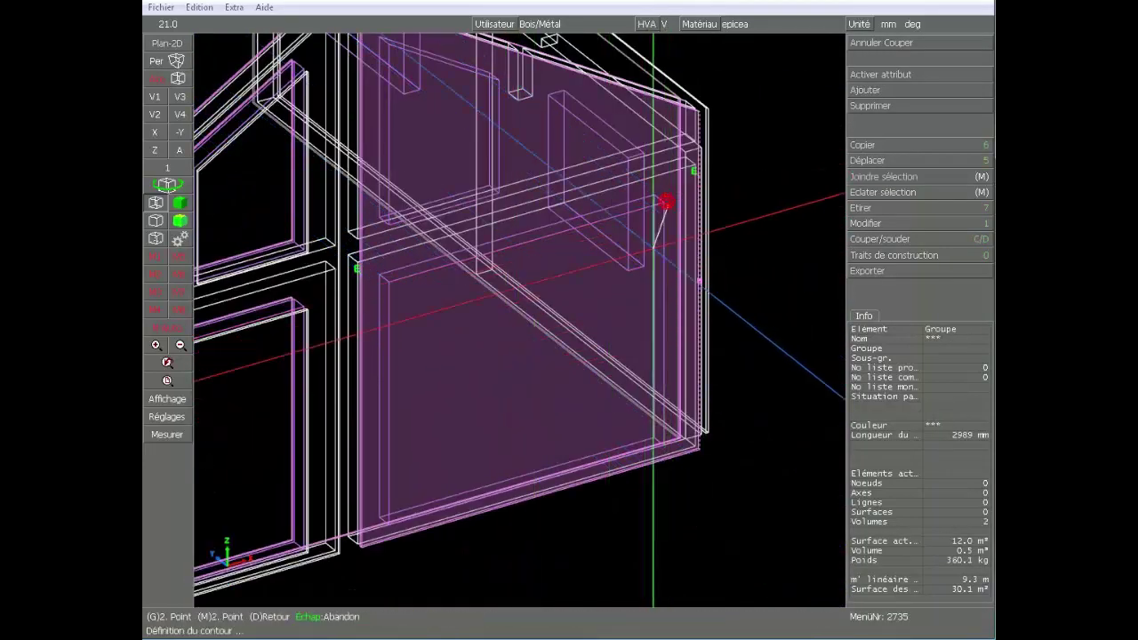
{"action": "scroll", "coordinate": [396, 520], "scroll_direction": "up", "scroll_amount": 3}
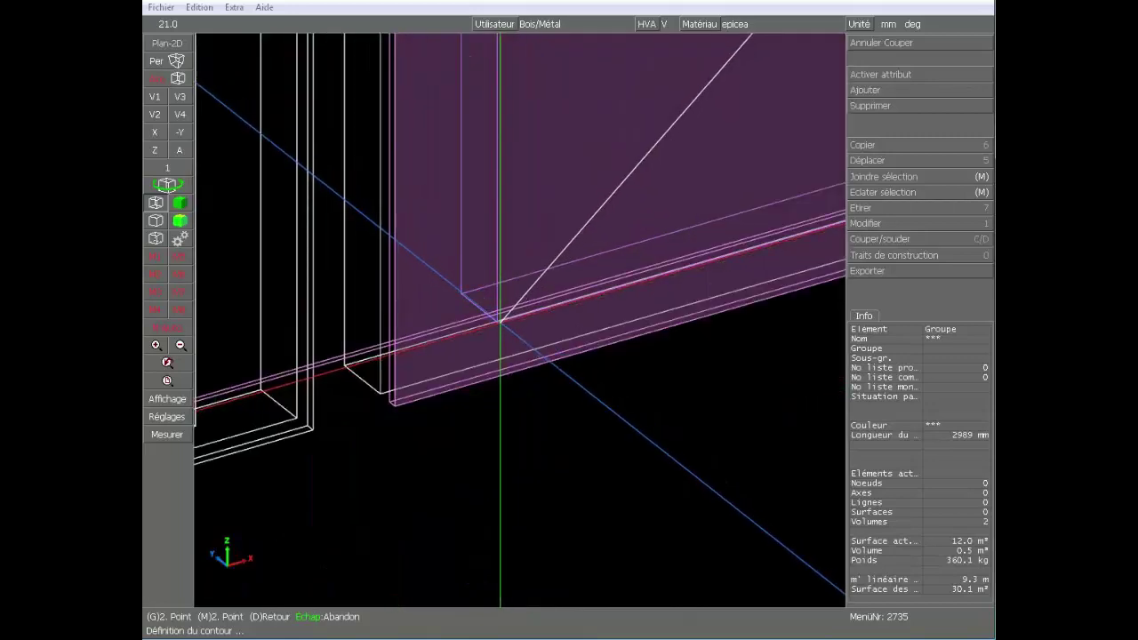
{"action": "left_click", "coordinate": [501, 322]}
- Cut the upper sloped-top opening into the second gable half's panels by tracing its four corner points
{"action": "scroll", "coordinate": [512, 317], "scroll_direction": "down", "scroll_amount": 5}
{"action": "scroll", "coordinate": [534, 311], "scroll_direction": "up", "scroll_amount": 5}
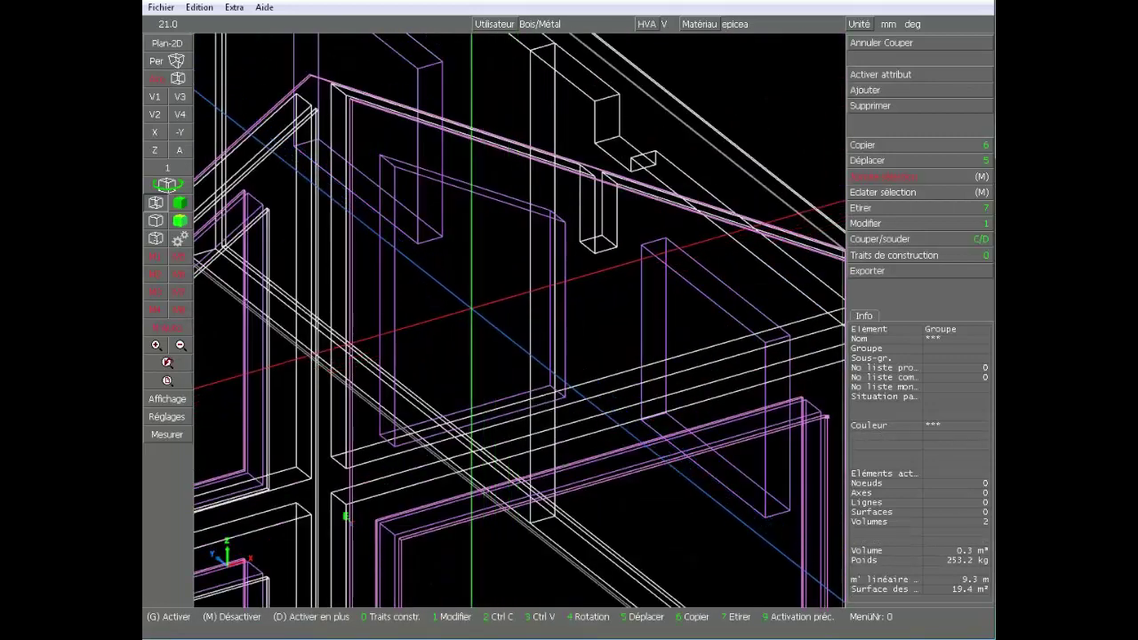
{"action": "key", "text": "c"}
{"action": "key", "text": "2"}
{"action": "left_click", "coordinate": [394, 166]}
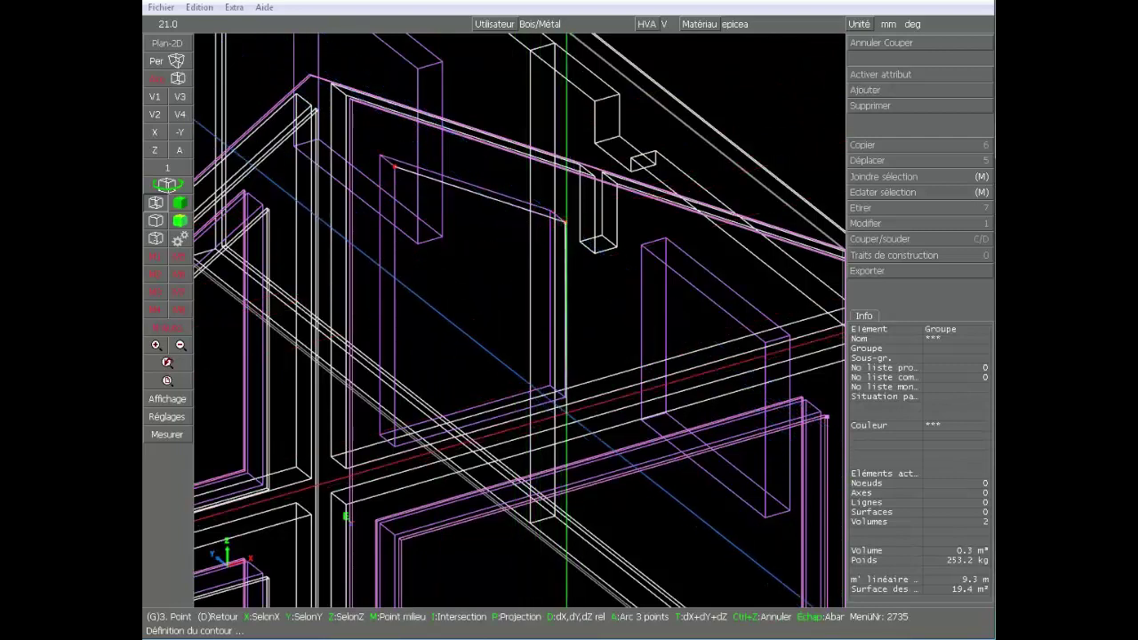
{"action": "left_click", "coordinate": [542, 409]}
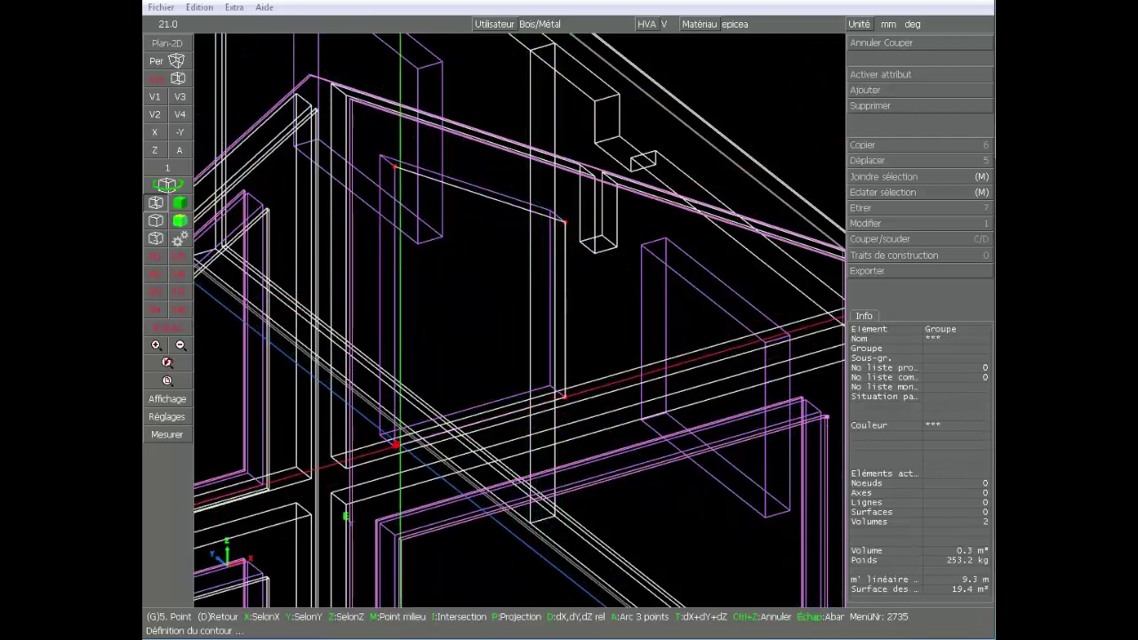
{"action": "right_click", "coordinate": [470, 369]}
- Activate the long side wall's cladding and BA13 panel and cut the rectangular window opening nearest the gable into them
{"action": "scroll", "coordinate": [521, 315], "scroll_direction": "down", "scroll_amount": 5}
{"action": "middle_click_drag", "start_coordinate": [630, 286], "coordinate": [705, 391]}
{"action": "scroll", "coordinate": [520, 319], "scroll_direction": "up", "scroll_amount": 5}
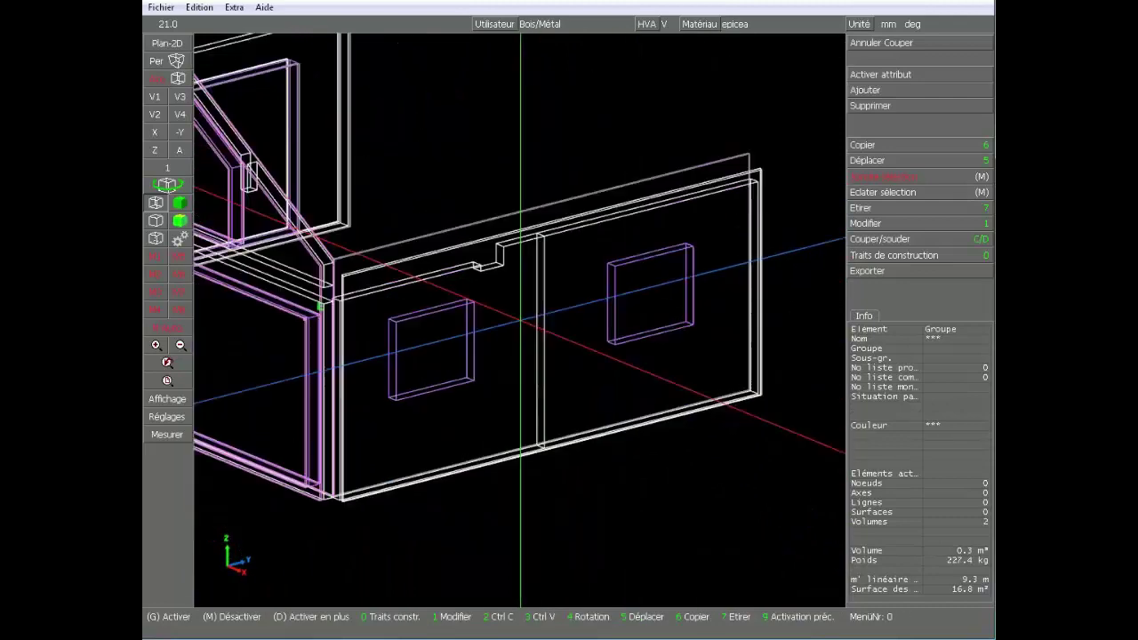
{"action": "left_click", "coordinate": [516, 283]}
{"action": "left_click", "coordinate": [513, 209]}
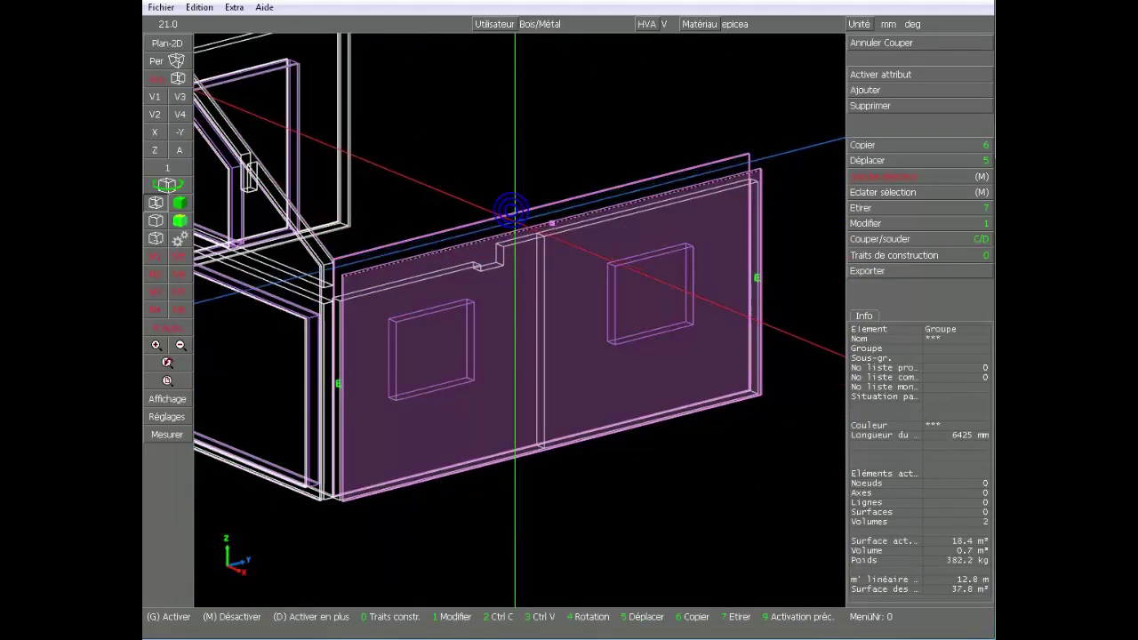
{"action": "key", "text": "c"}
{"action": "key", "text": "c"}
{"action": "key", "text": "r"}
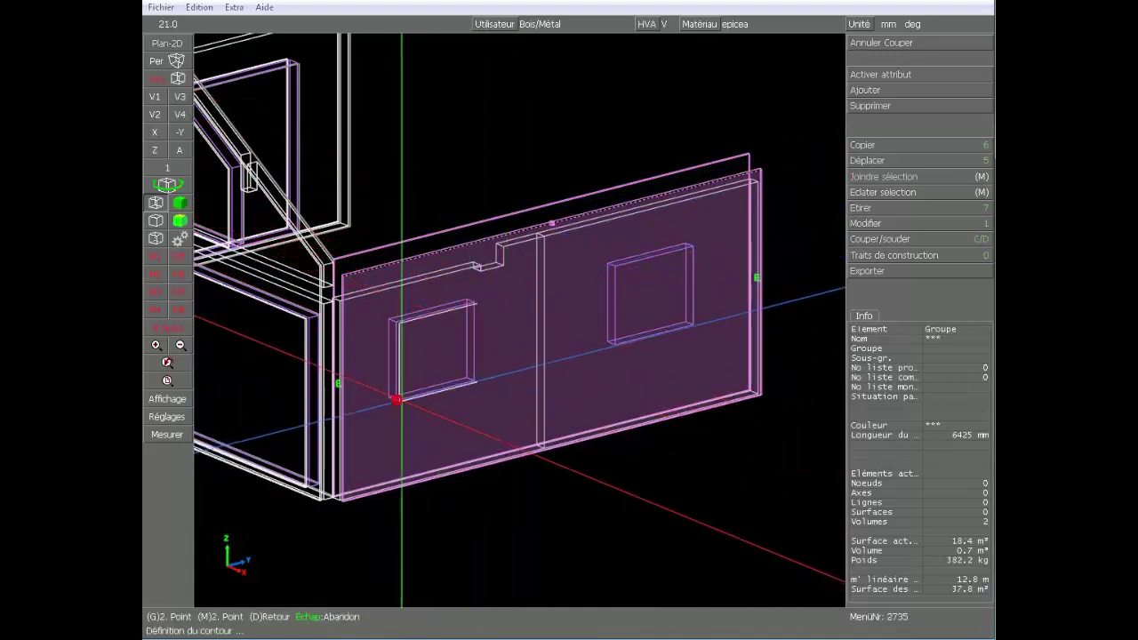
{"action": "left_click", "coordinate": [402, 401]}
{"action": "scroll", "coordinate": [681, 337], "scroll_direction": "up", "scroll_amount": 2}
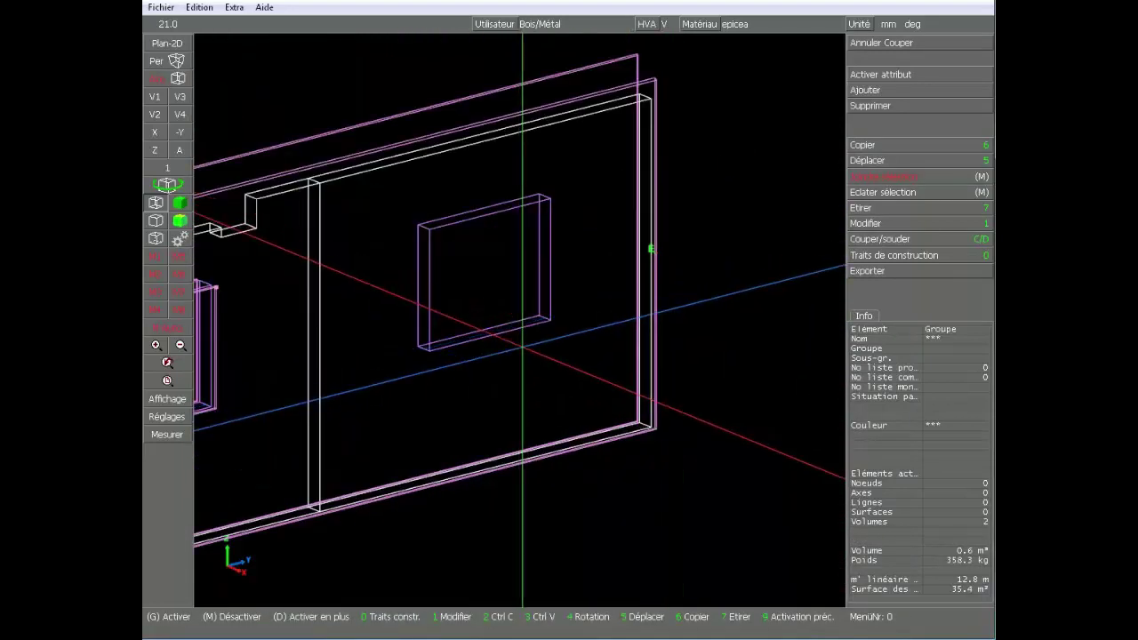
- Cut the second rectangular window opening of the long side wall into the active panels with a four-corner contour
{"action": "key", "text": "c"}
{"action": "key", "text": "c"}
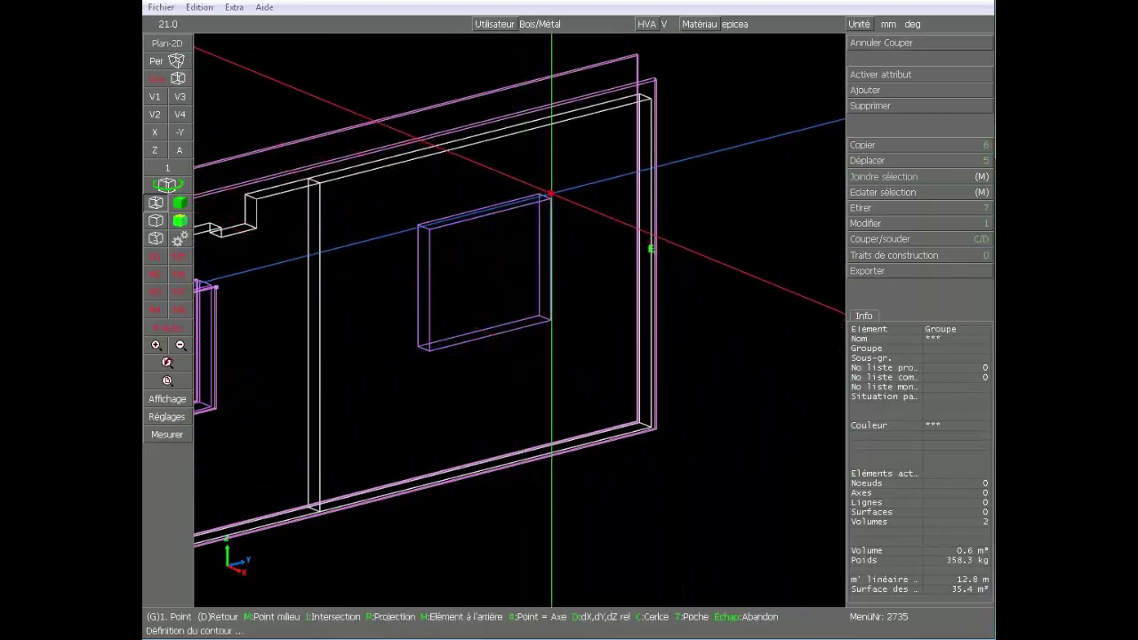
{"action": "left_click", "coordinate": [552, 193]}
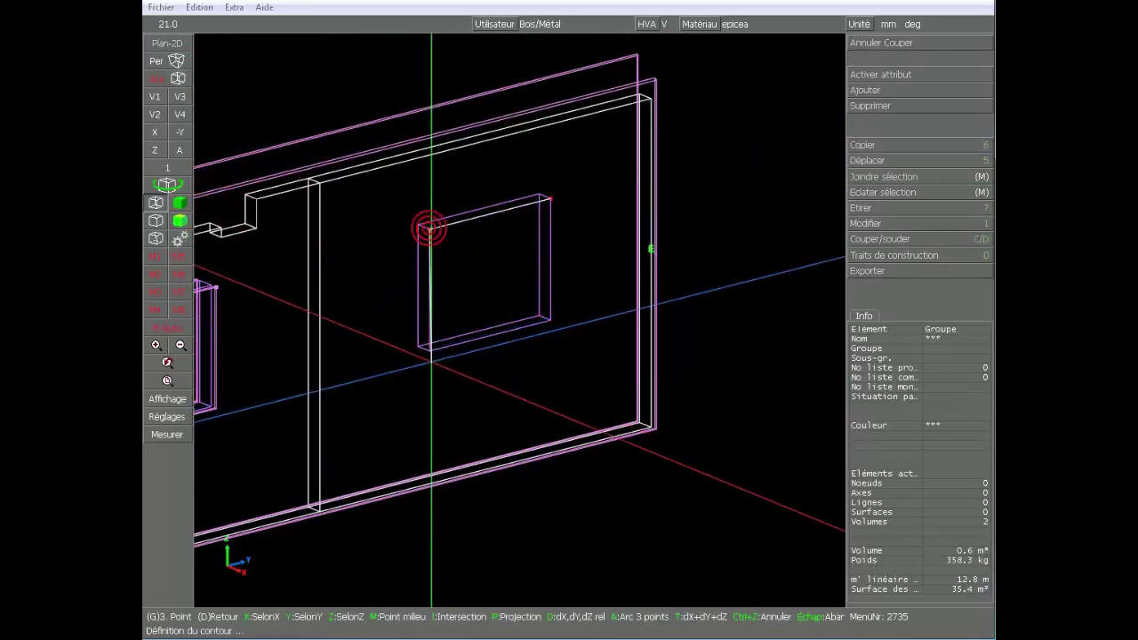
{"action": "right_click", "coordinate": [591, 255]}
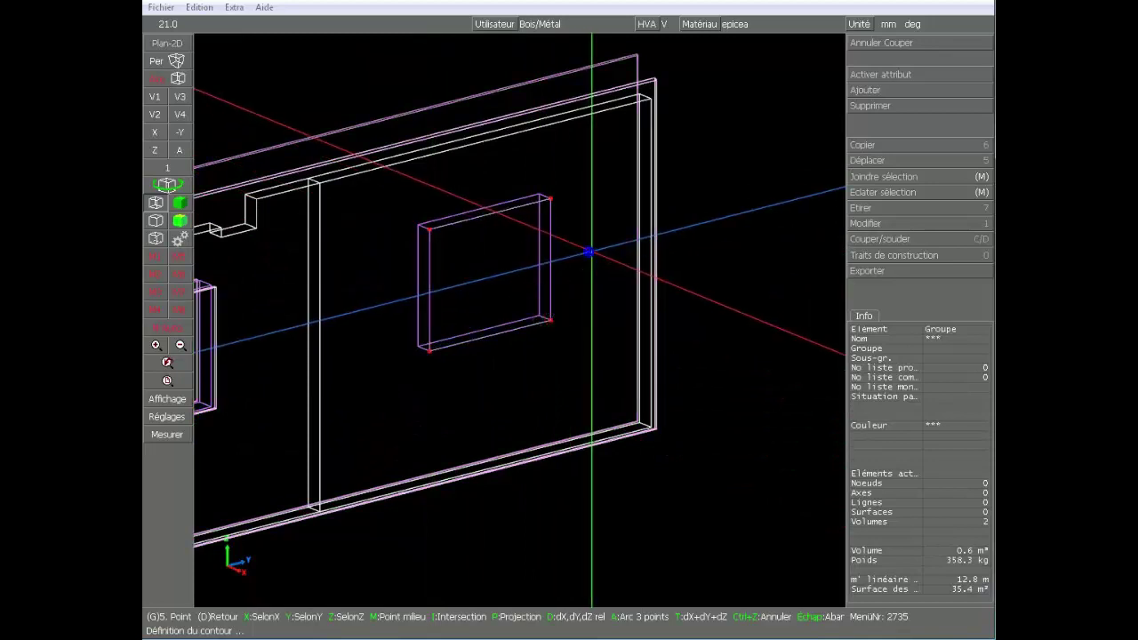
{"action": "scroll", "coordinate": [590, 254], "scroll_direction": "down", "scroll_amount": 3}
{"action": "right_click", "coordinate": [628, 379]}
{"action": "scroll", "coordinate": [628, 378], "scroll_direction": "down", "scroll_amount": 2}
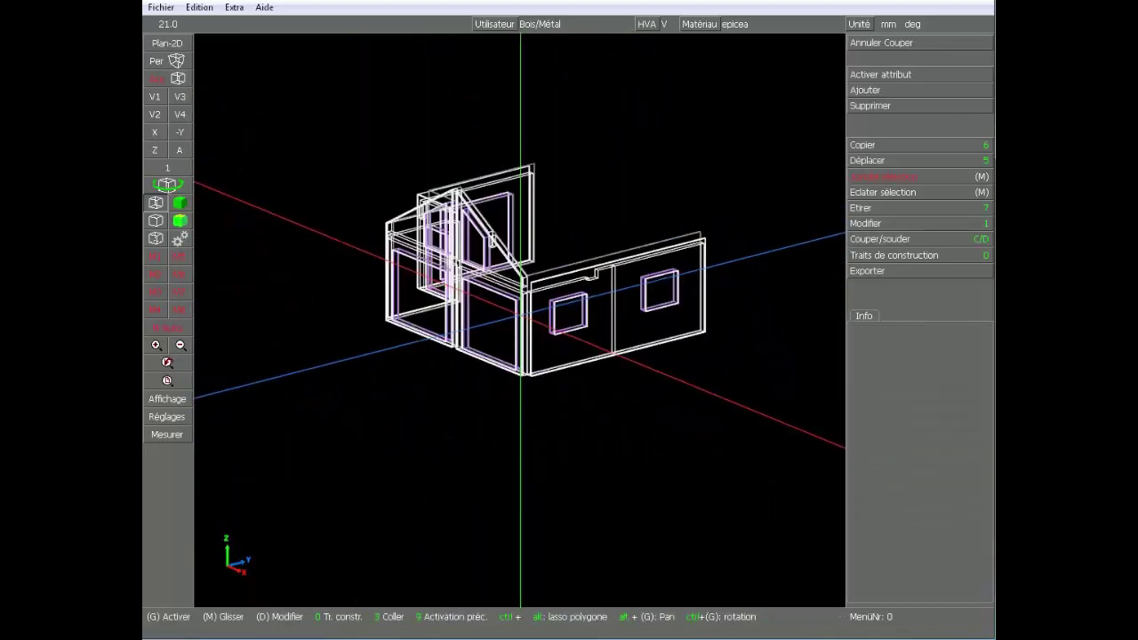
- Display the whole model shaded and orbit to the entrance door and terrace side
{"action": "left_click", "coordinate": [184, 204]}
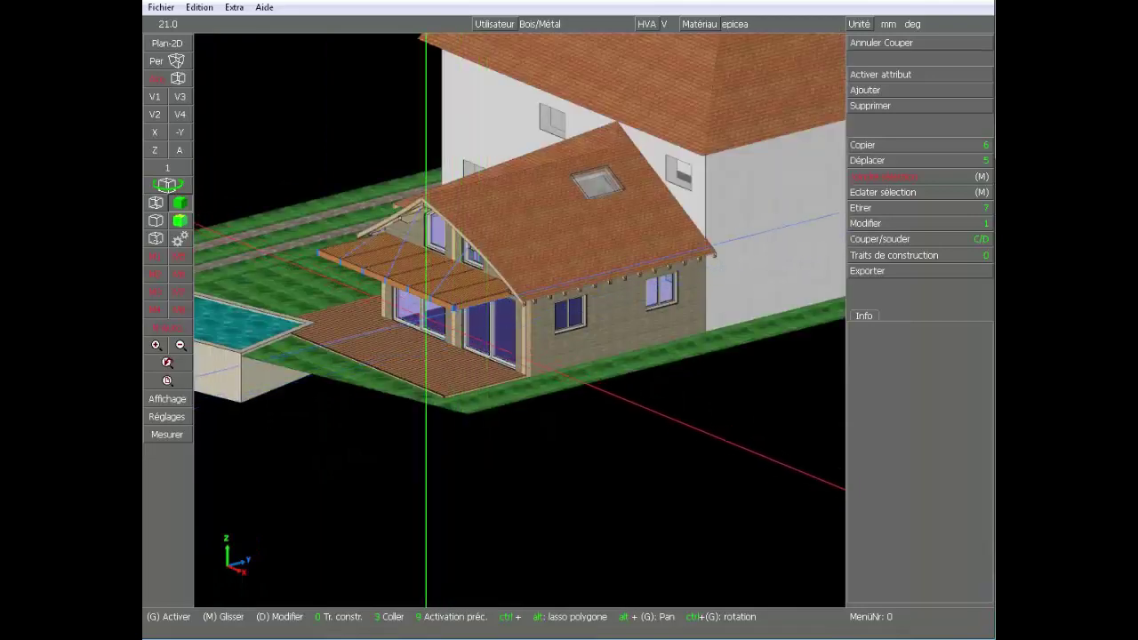
{"action": "mouse_move", "coordinate": [426, 317]}
{"action": "left_mouse_down", "text": "ctrl"}
{"action": "mouse_move", "coordinate": [623, 318]}
{"action": "mouse_move", "coordinate": [551, 231]}
{"action": "mouse_move", "coordinate": [565, 333]}
{"action": "mouse_move", "coordinate": [658, 333]}
{"action": "mouse_move", "coordinate": [645, 276]}
{"action": "mouse_move", "coordinate": [489, 342]}
{"action": "mouse_move", "coordinate": [436, 334]}
{"action": "left_mouse_up", "text": "ctrl"}
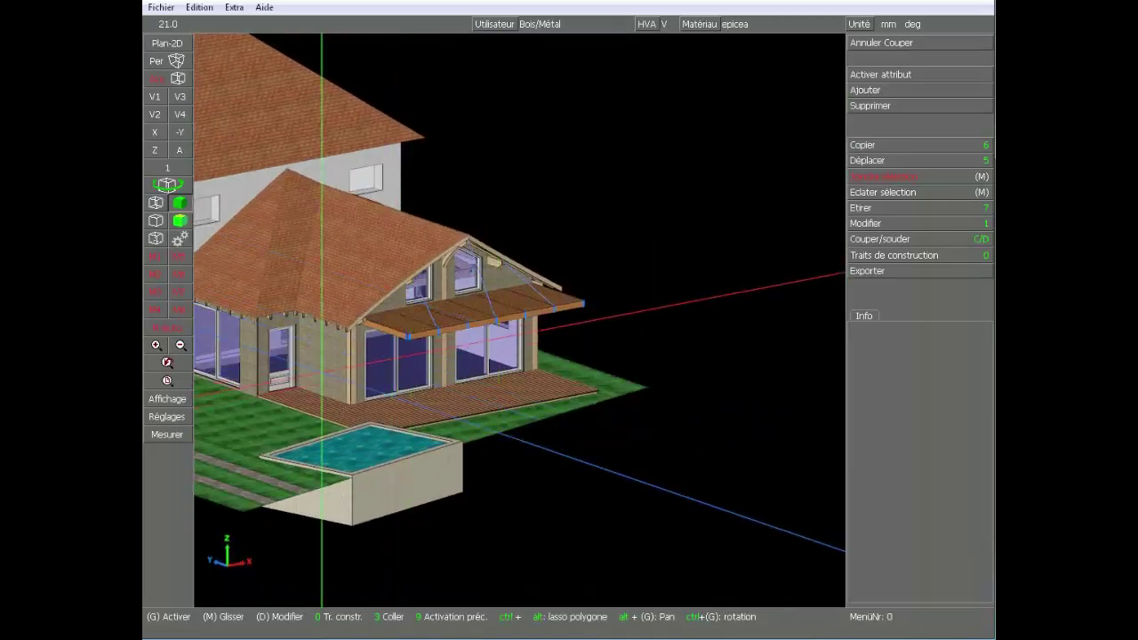
{"action": "scroll", "coordinate": [267, 356], "scroll_direction": "up", "scroll_amount": 5}
{"action": "left_click_drag", "start_coordinate": [505, 287], "coordinate": [525, 320], "text": "ctrl"}
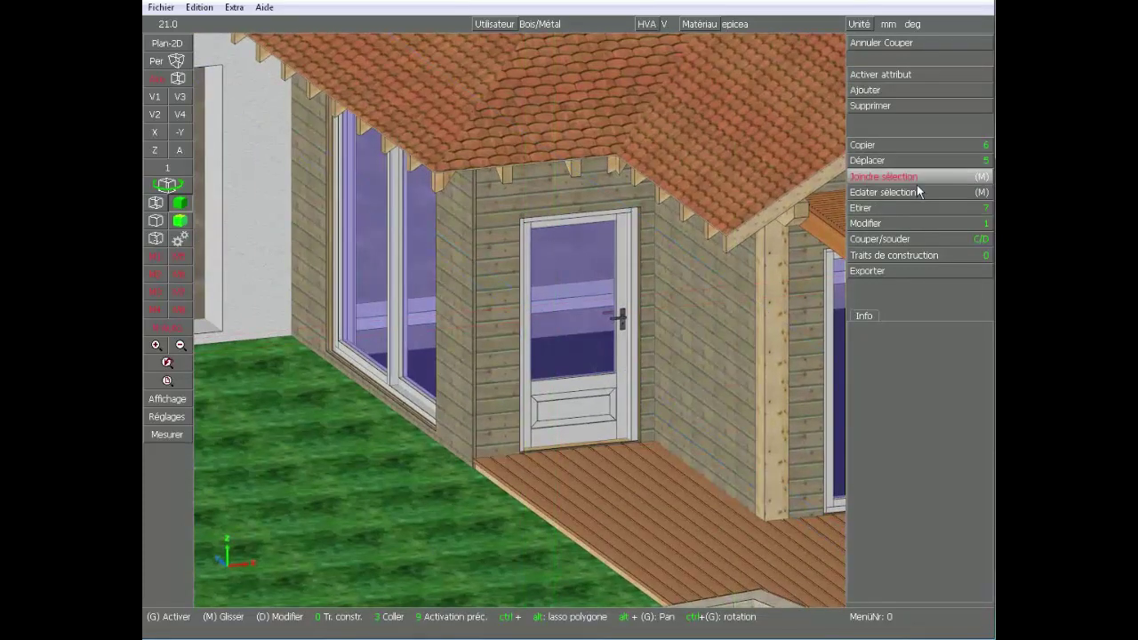
- Activate the roof timbers together with the wall cladding and BA13 panels, and isolate them from the rest of the model
{"action": "left_click", "coordinate": [726, 243]}
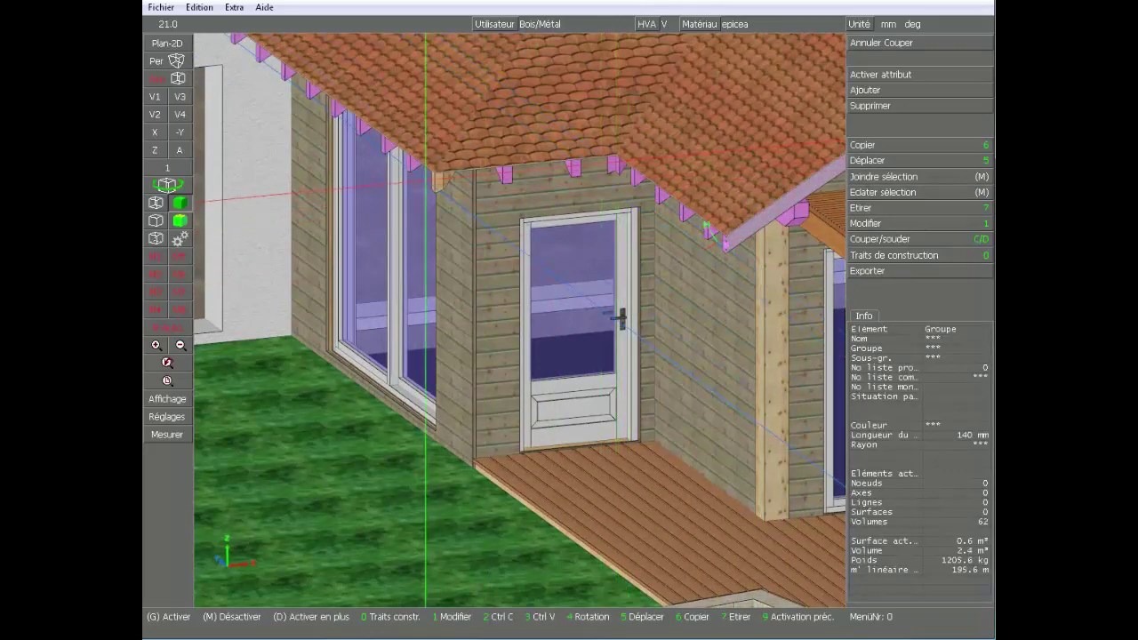
{"action": "scroll", "coordinate": [553, 277], "scroll_direction": "down", "scroll_amount": 5}
{"action": "scroll", "coordinate": [551, 282], "scroll_direction": "up", "scroll_amount": 5}
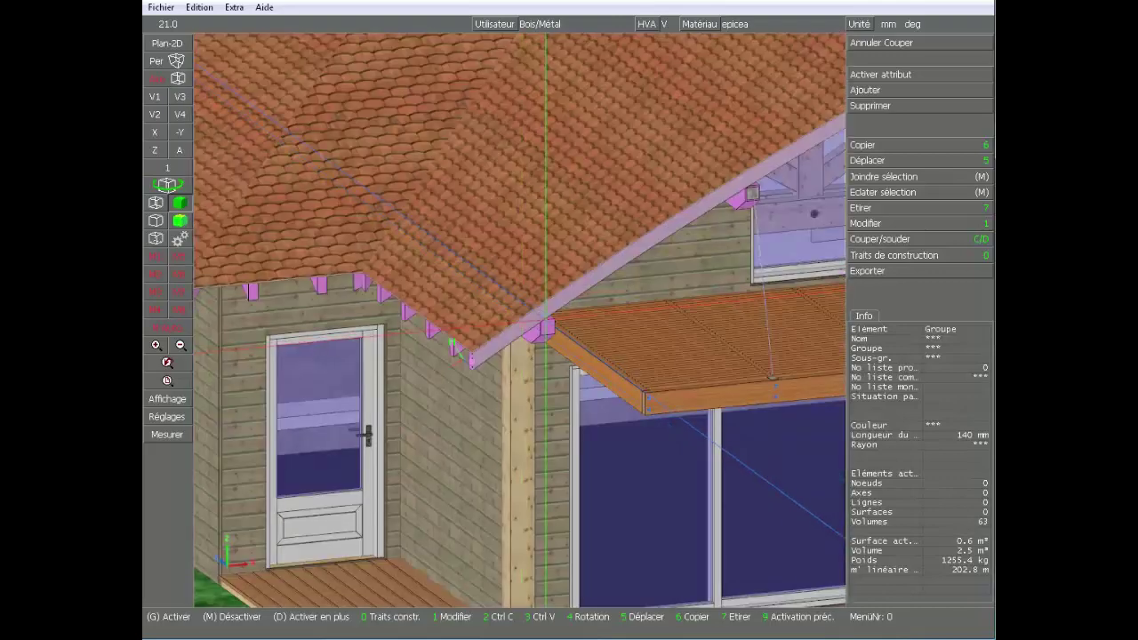
{"action": "scroll", "coordinate": [524, 311], "scroll_direction": "down", "scroll_amount": 3}
{"action": "scroll", "coordinate": [501, 289], "scroll_direction": "up", "scroll_amount": 2}
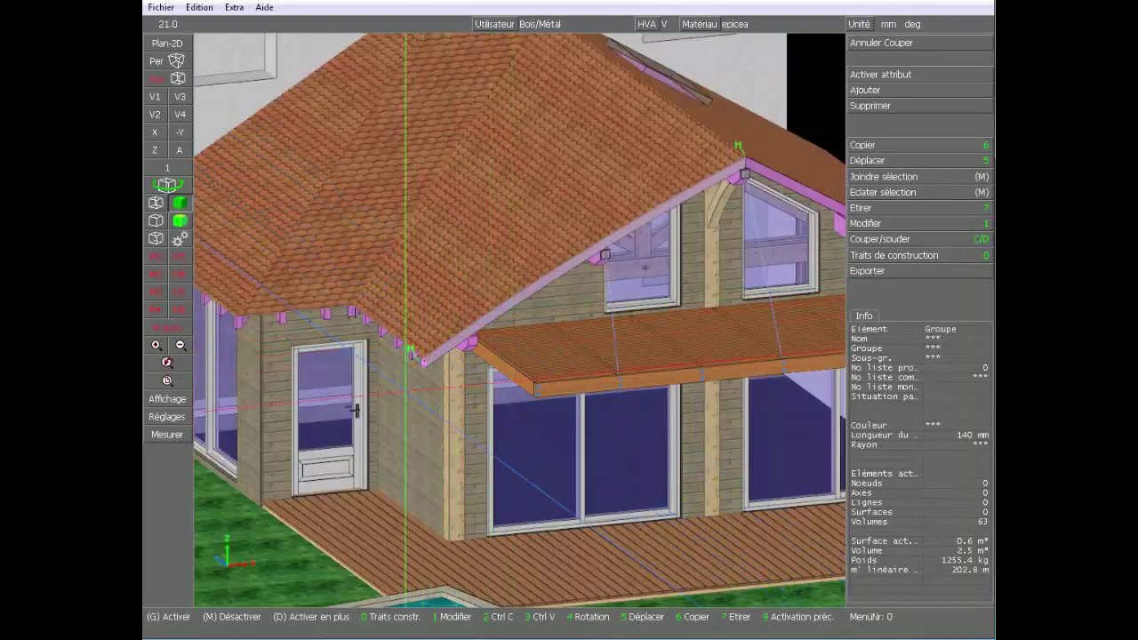
{"action": "left_click", "coordinate": [404, 392]}
{"action": "key", "text": "F4"}
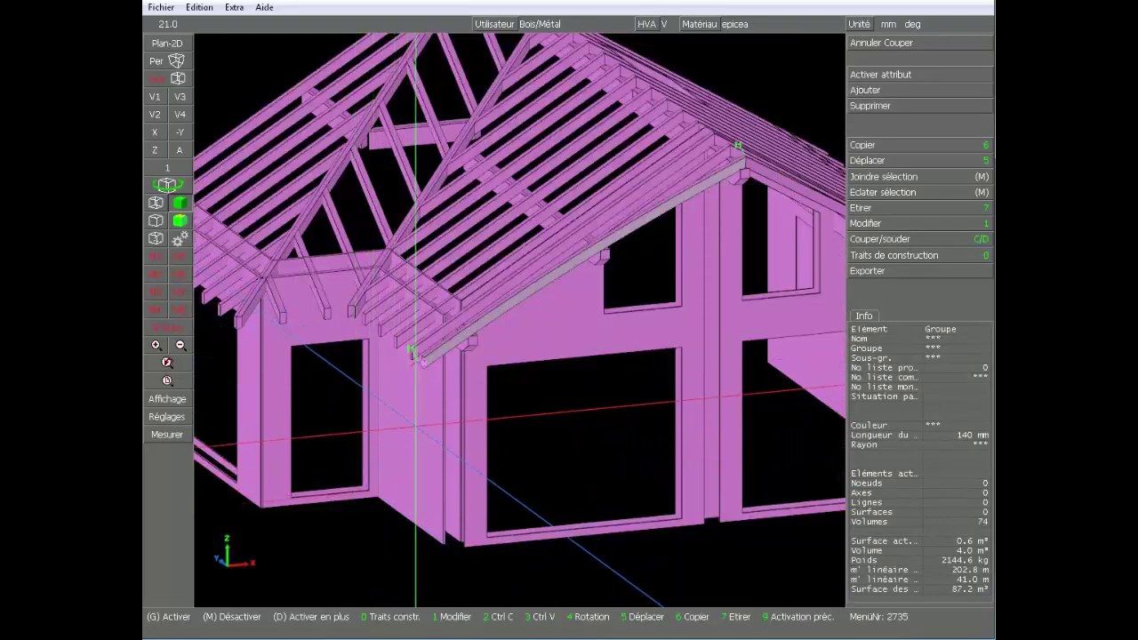
- Deactivate the wall panels and notch them around the active roof timbers, using the timbers as the hard elements
{"action": "middle_click", "coordinate": [405, 445]}
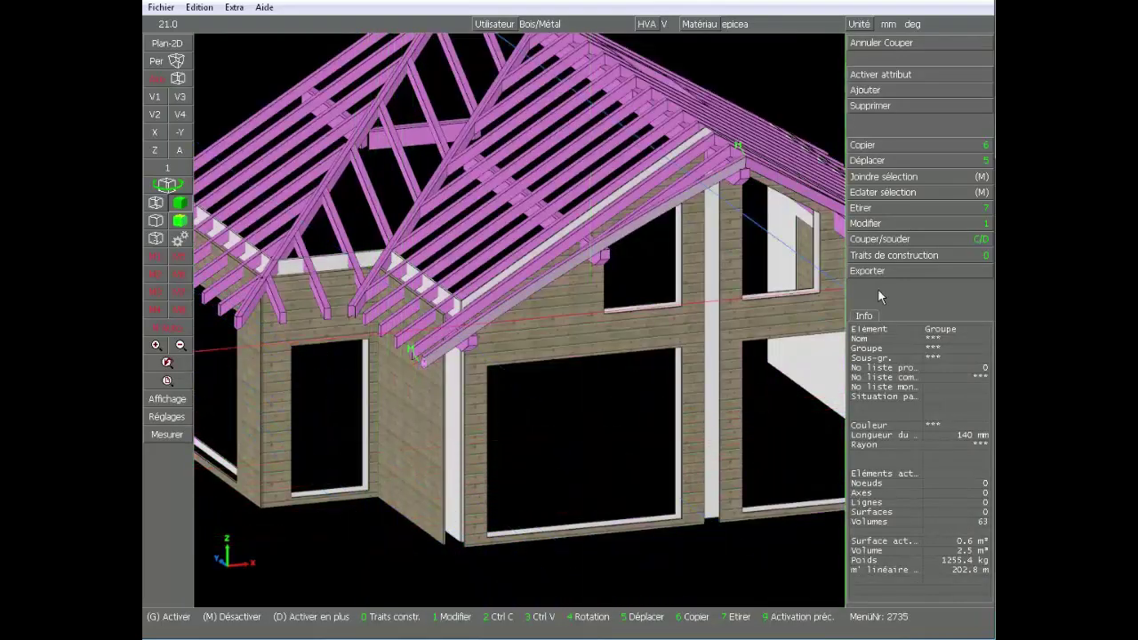
{"action": "left_click", "coordinate": [913, 240]}
{"action": "left_click", "coordinate": [942, 43]}
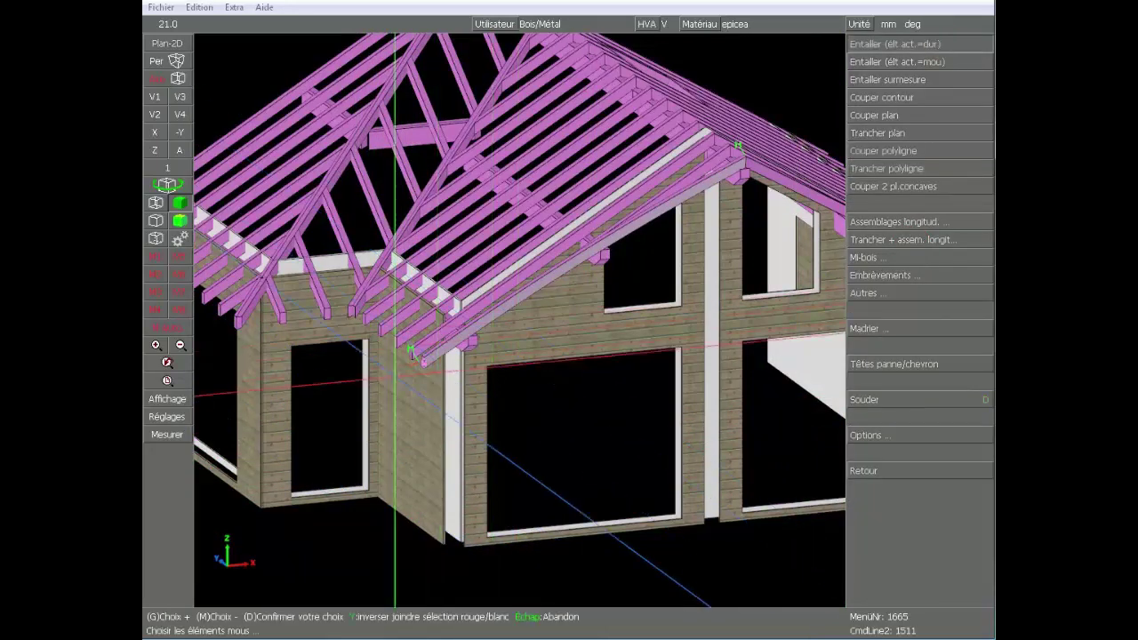
{"action": "left_click", "coordinate": [402, 384]}
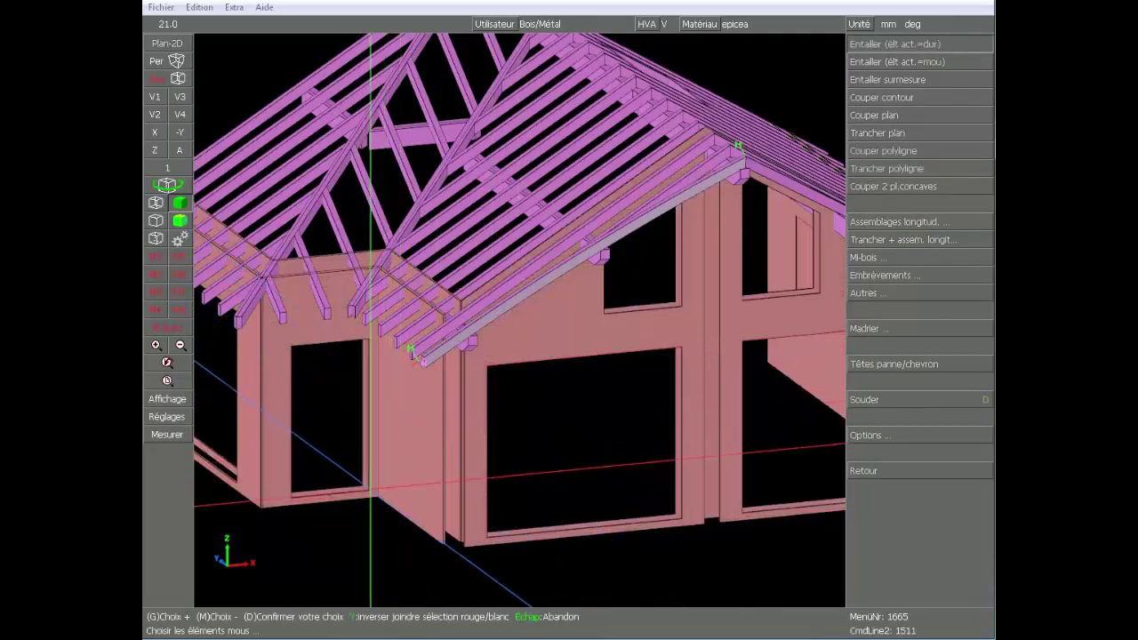
{"action": "right_click", "coordinate": [371, 489]}
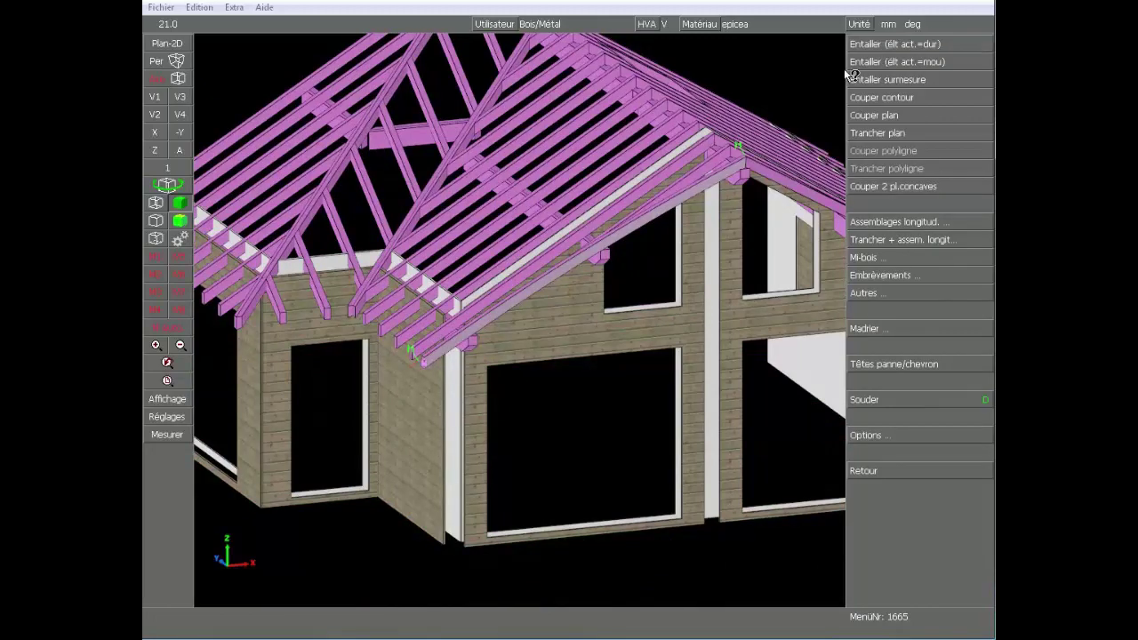
- Deactivate the roof timbers and redisplay the whole house model
{"action": "middle_click_drag", "start_coordinate": [557, 214], "coordinate": [424, 369]}
{"action": "scroll", "coordinate": [521, 337], "scroll_direction": "down", "scroll_amount": 6}
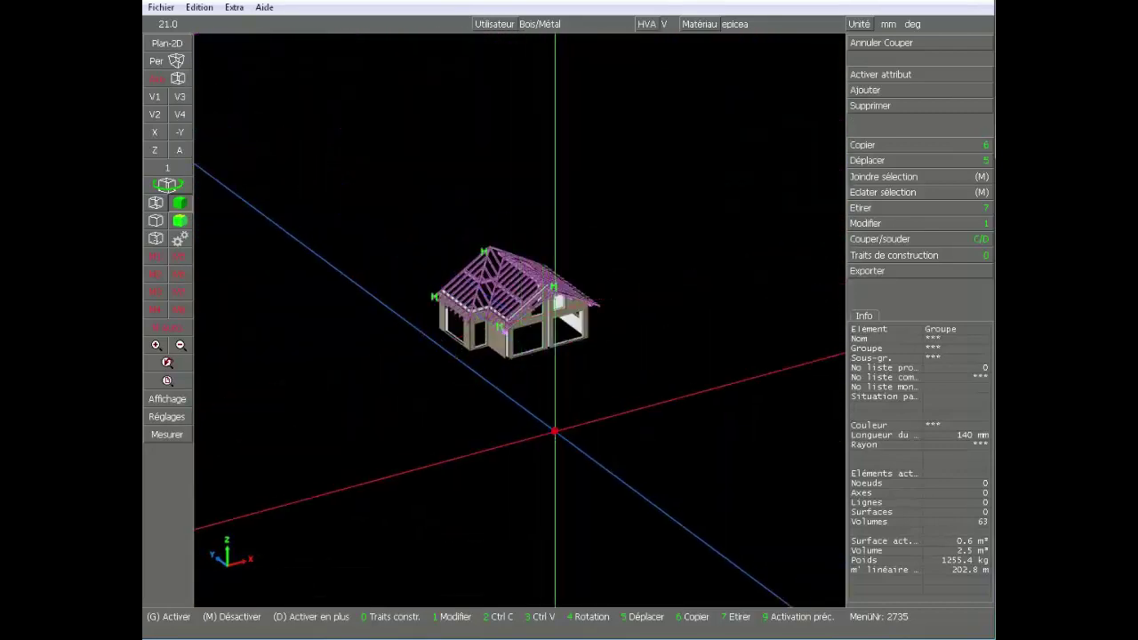
{"action": "middle_click", "coordinate": [554, 432]}
{"action": "scroll", "coordinate": [522, 341], "scroll_direction": "up", "scroll_amount": 5}
{"action": "key", "text": "ctrl+a"}
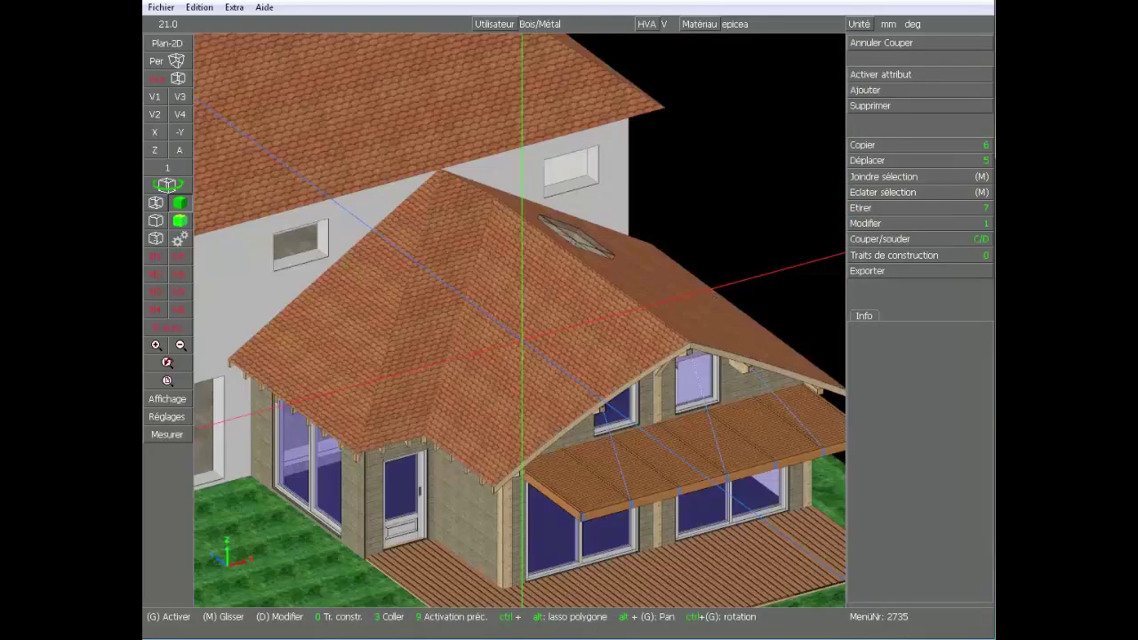
{"action": "middle_click_drag", "start_coordinate": [669, 397], "coordinate": [520, 321]}
{"action": "scroll", "coordinate": [520, 322], "scroll_direction": "down", "scroll_amount": 4}
{"action": "scroll", "coordinate": [520, 331], "scroll_direction": "up", "scroll_amount": 4}
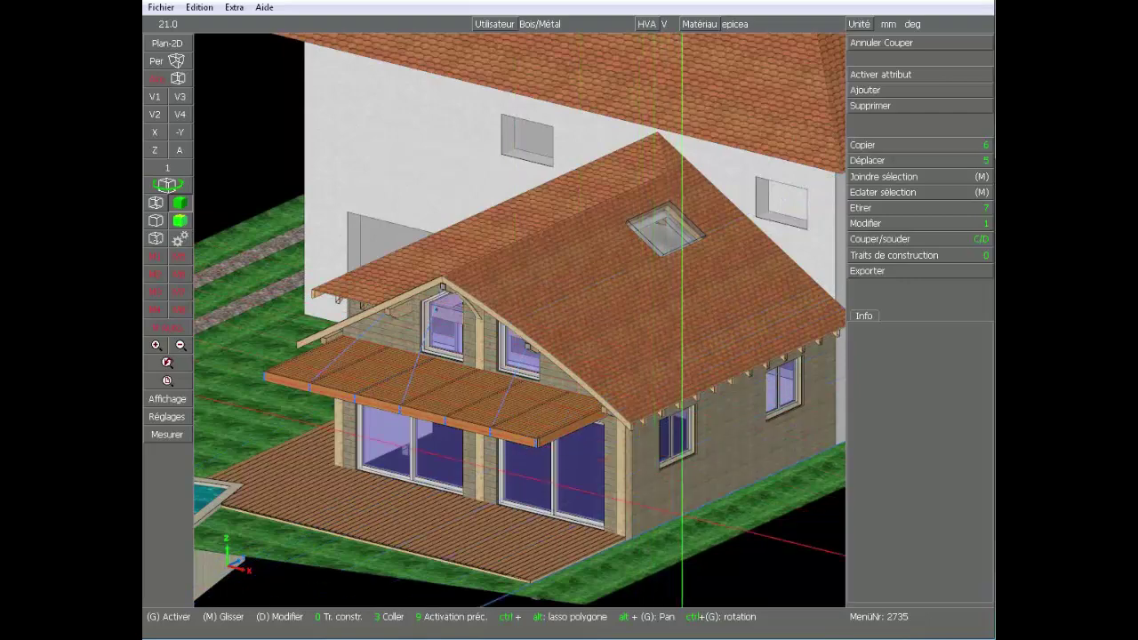
- Change the extension floor slab's material to Carrelage Piscine from the Gros oeuvre group, and deactivate the slab
{"action": "left_click_drag", "start_coordinate": [681, 514], "coordinate": [484, 413], "text": "ctrl"}
{"action": "scroll", "coordinate": [494, 404], "scroll_direction": "down", "scroll_amount": 2}
{"action": "scroll", "coordinate": [535, 360], "scroll_direction": "up", "scroll_amount": 4}
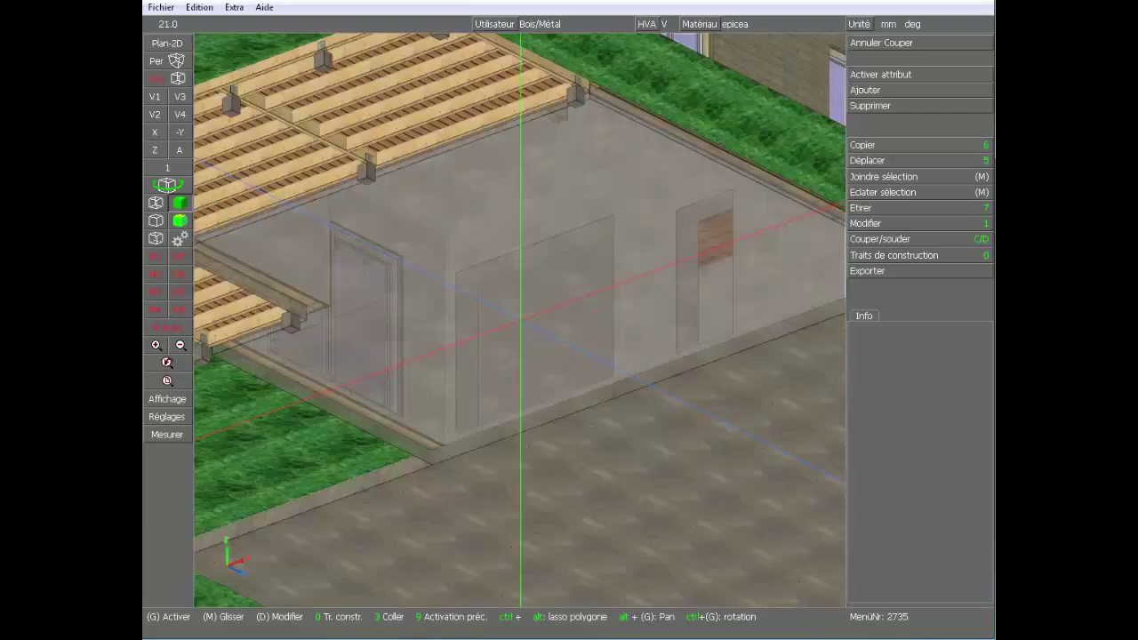
{"action": "left_click", "coordinate": [503, 237]}
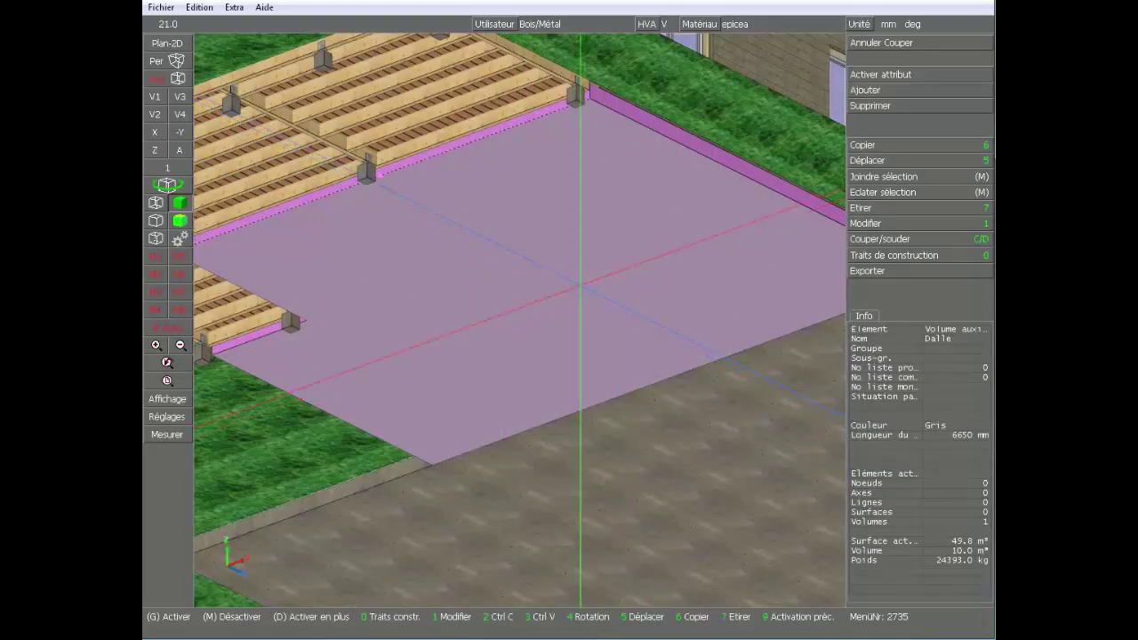
{"action": "left_click", "coordinate": [880, 224]}
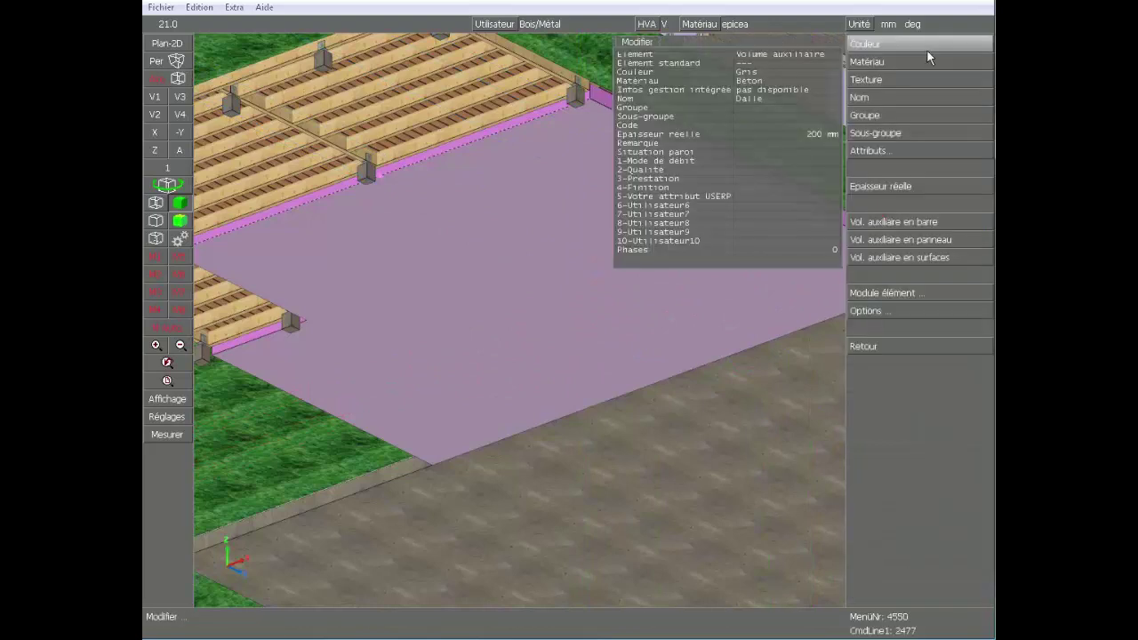
{"action": "left_click", "coordinate": [913, 59]}
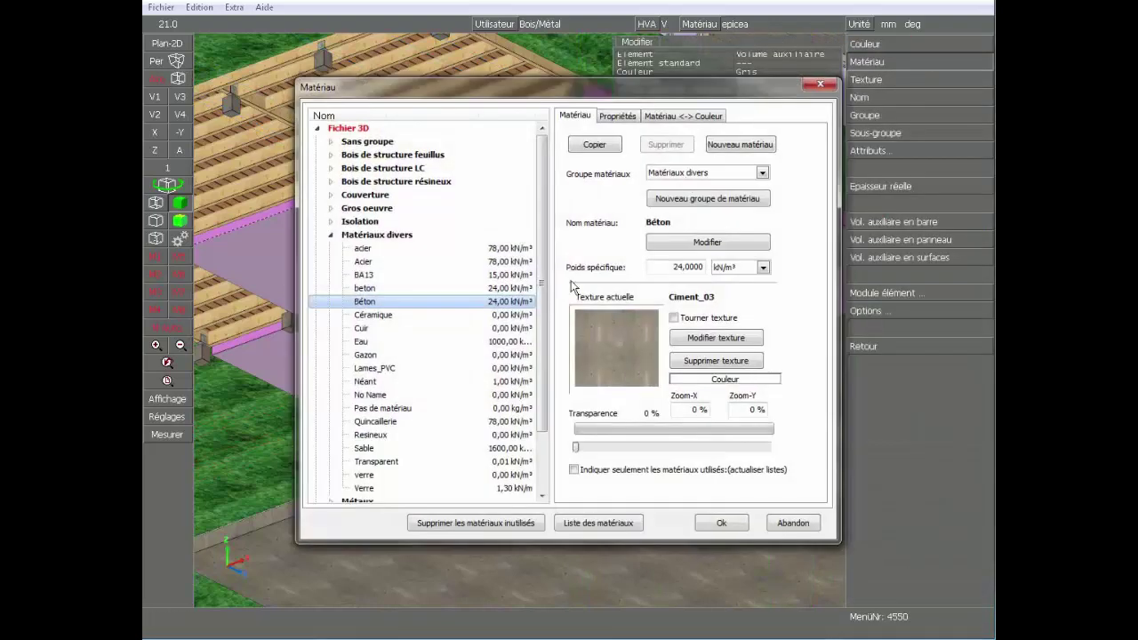
{"action": "left_click", "coordinate": [393, 320]}
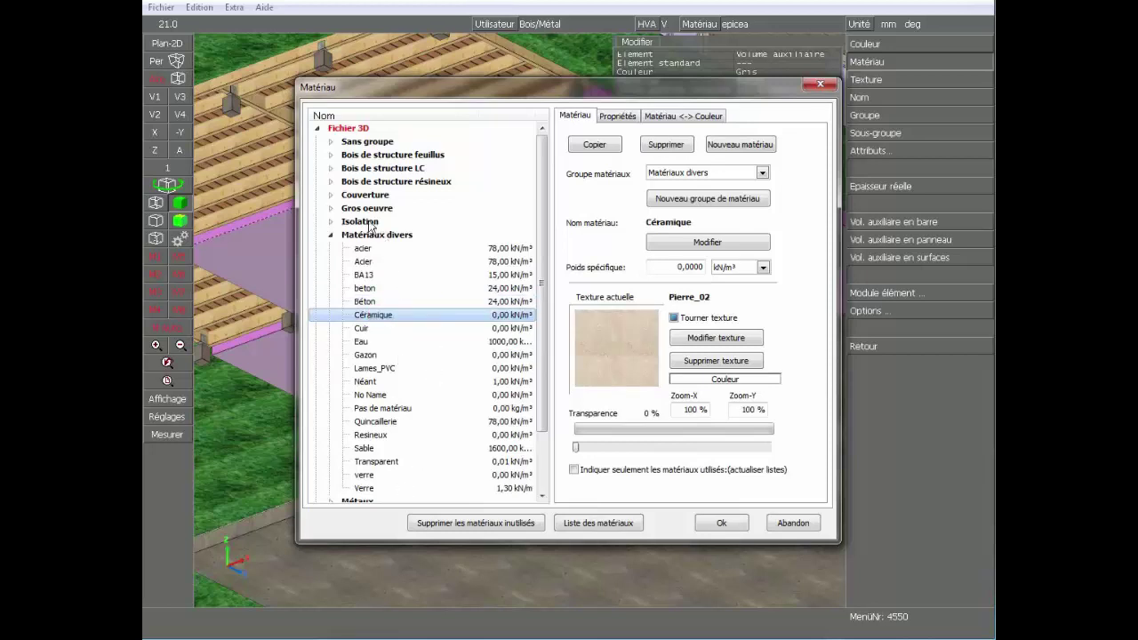
{"action": "left_click", "coordinate": [331, 208]}
{"action": "left_click", "coordinate": [380, 248]}
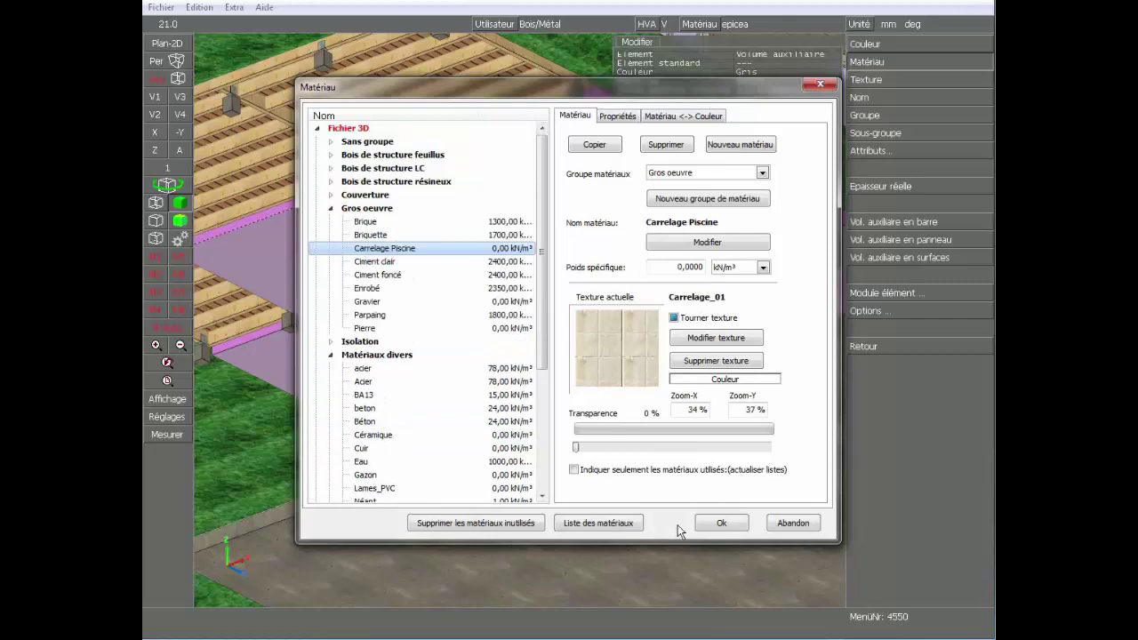
{"action": "left_click", "coordinate": [721, 522]}
{"action": "scroll", "coordinate": [578, 587], "scroll_direction": "down", "scroll_amount": 3}
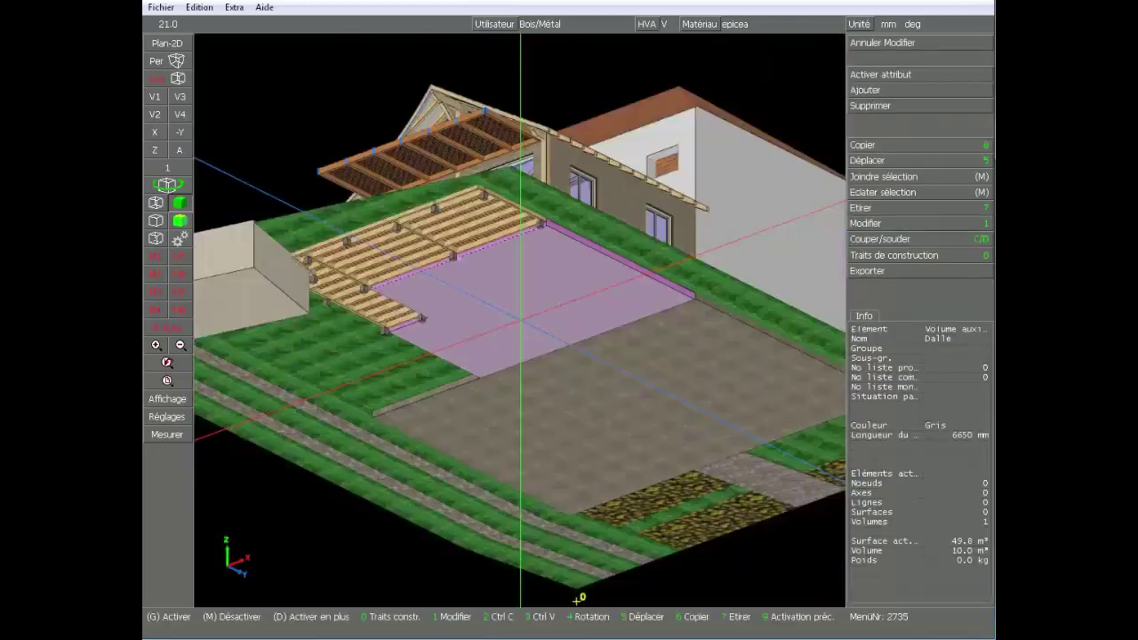
{"action": "scroll", "coordinate": [520, 320], "scroll_direction": "down", "scroll_amount": 3}
{"action": "middle_click", "coordinate": [658, 171]}
{"action": "scroll", "coordinate": [509, 307], "scroll_direction": "up", "scroll_amount": 8}
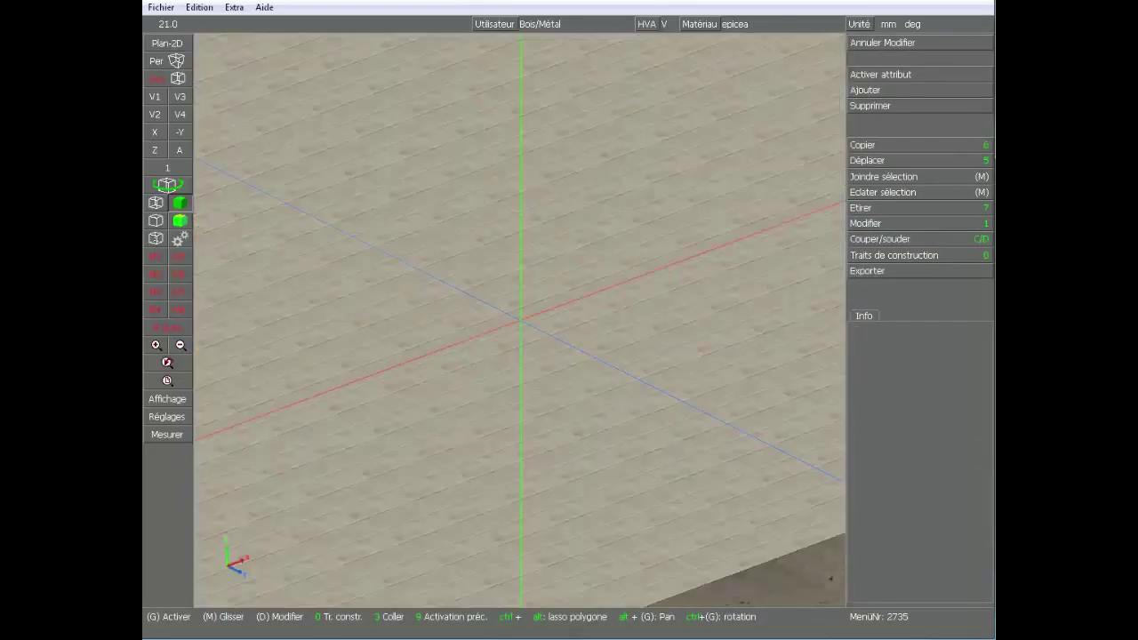
- Enlarge the floor slab's Carrelage_01 texture by setting Zoom-X to 100 %, and deactivate the slab to show its tiles
{"action": "left_click", "coordinate": [520, 320]}
{"action": "scroll", "coordinate": [520, 313], "scroll_direction": "down", "scroll_amount": 5}
{"action": "left_click", "coordinate": [519, 309]}
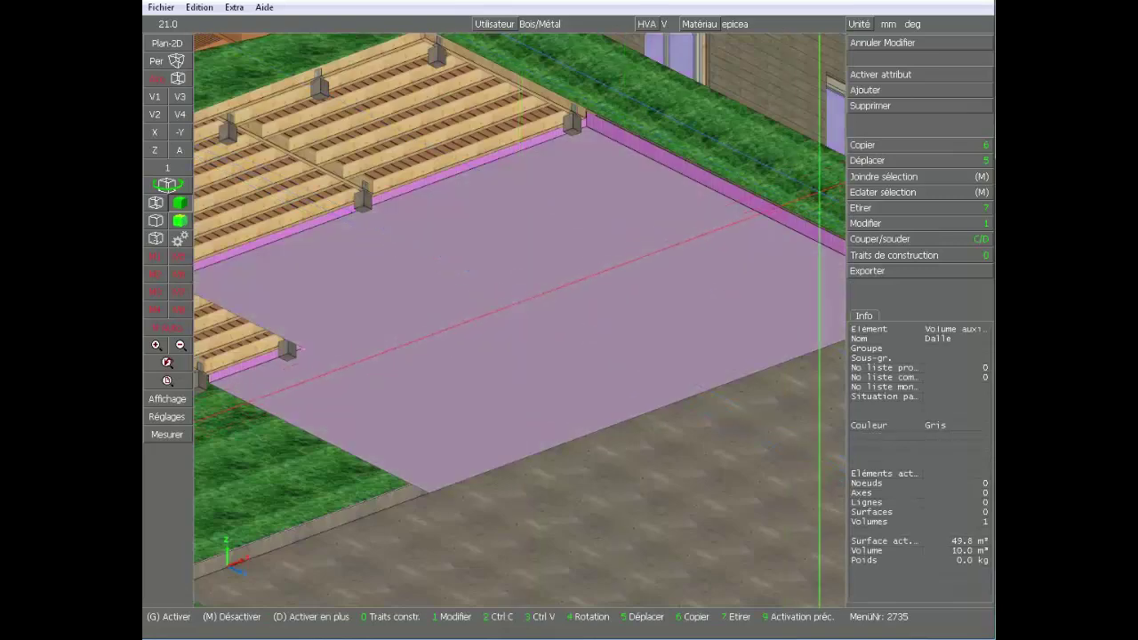
{"action": "left_click", "coordinate": [871, 223]}
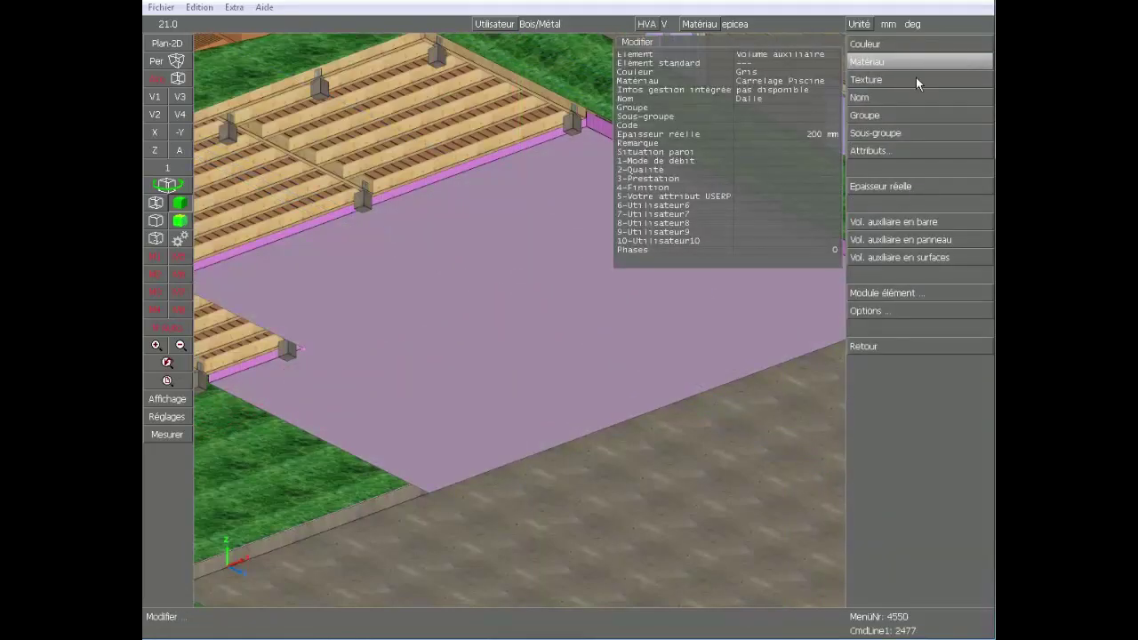
{"action": "left_click", "coordinate": [915, 80]}
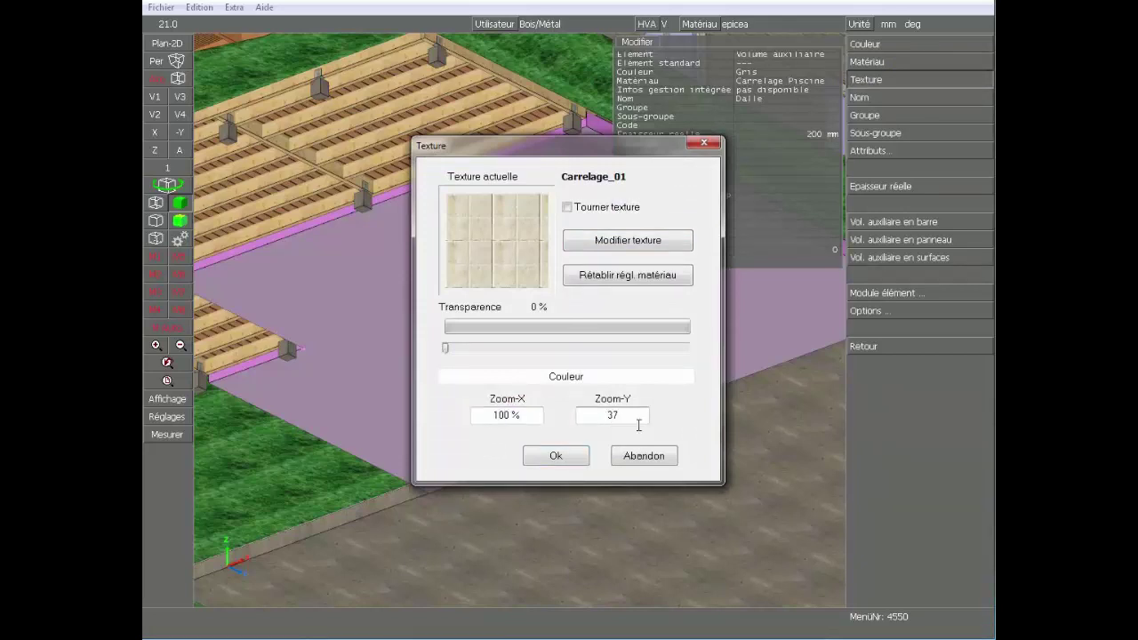
{"action": "left_click", "coordinate": [544, 459]}
{"action": "right_click", "coordinate": [905, 80]}
{"action": "scroll", "coordinate": [520, 321], "scroll_direction": "down", "scroll_amount": 4}
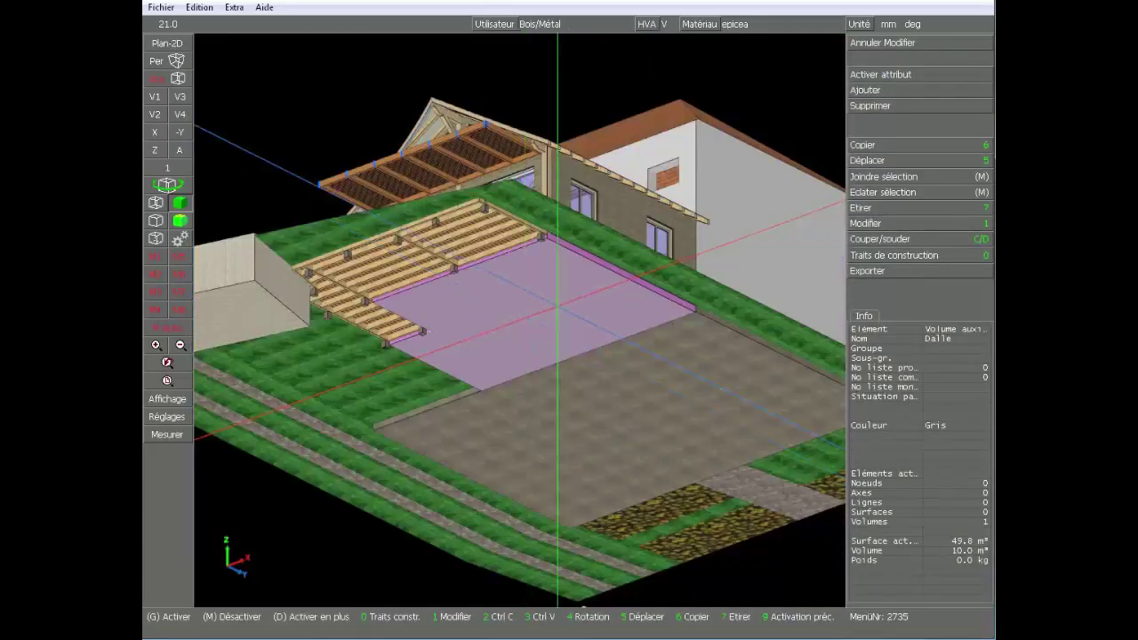
{"action": "middle_click", "coordinate": [579, 112]}
{"action": "scroll", "coordinate": [535, 302], "scroll_direction": "up", "scroll_amount": 5}
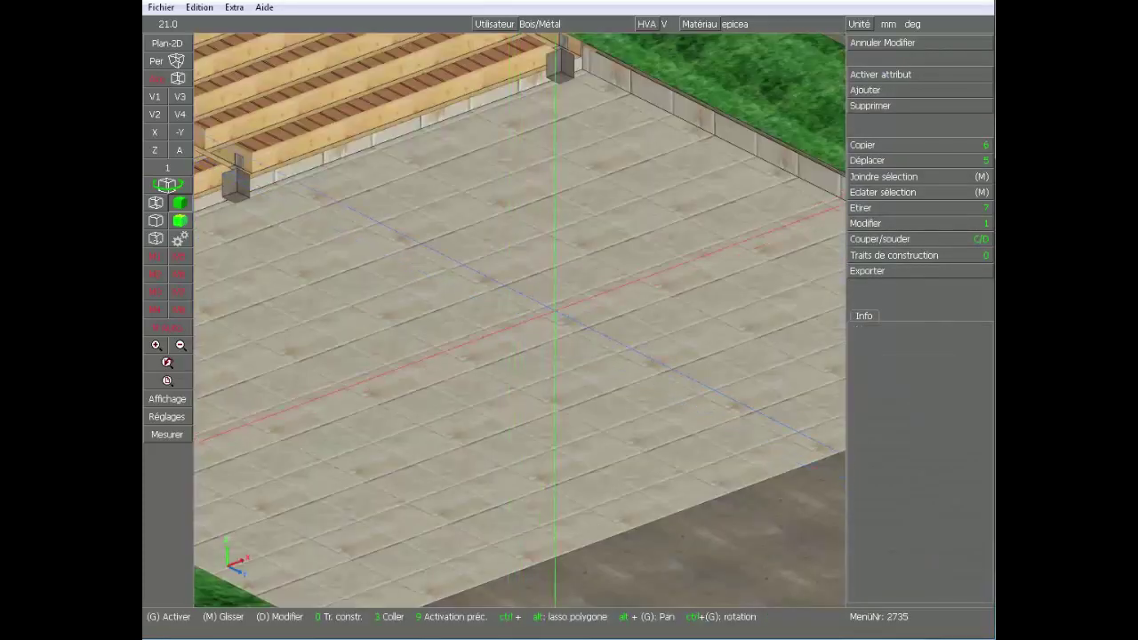